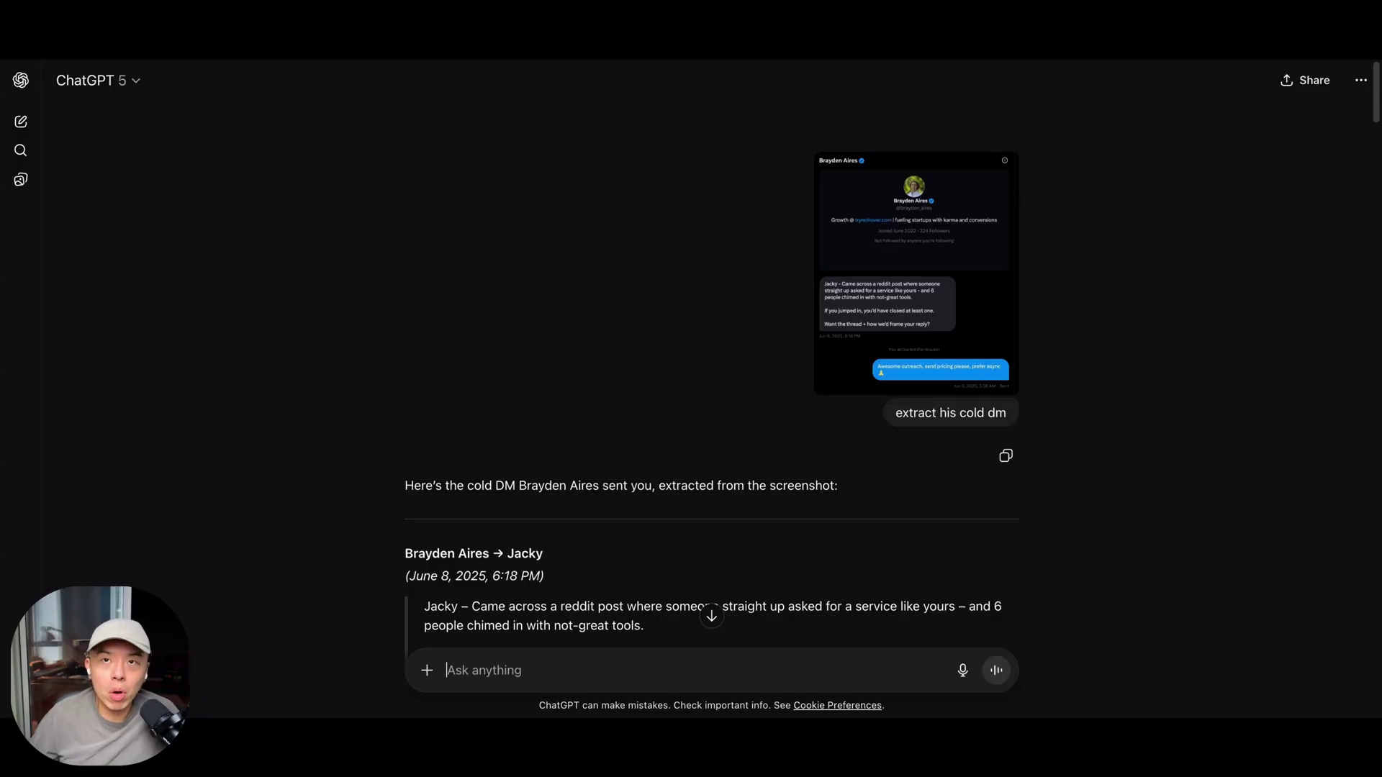
# Step: Examine the original cold DM screenshot and review the chat's generated DM and email versions, clean-up options and subject line ideas
pyautogui.click(914, 274)
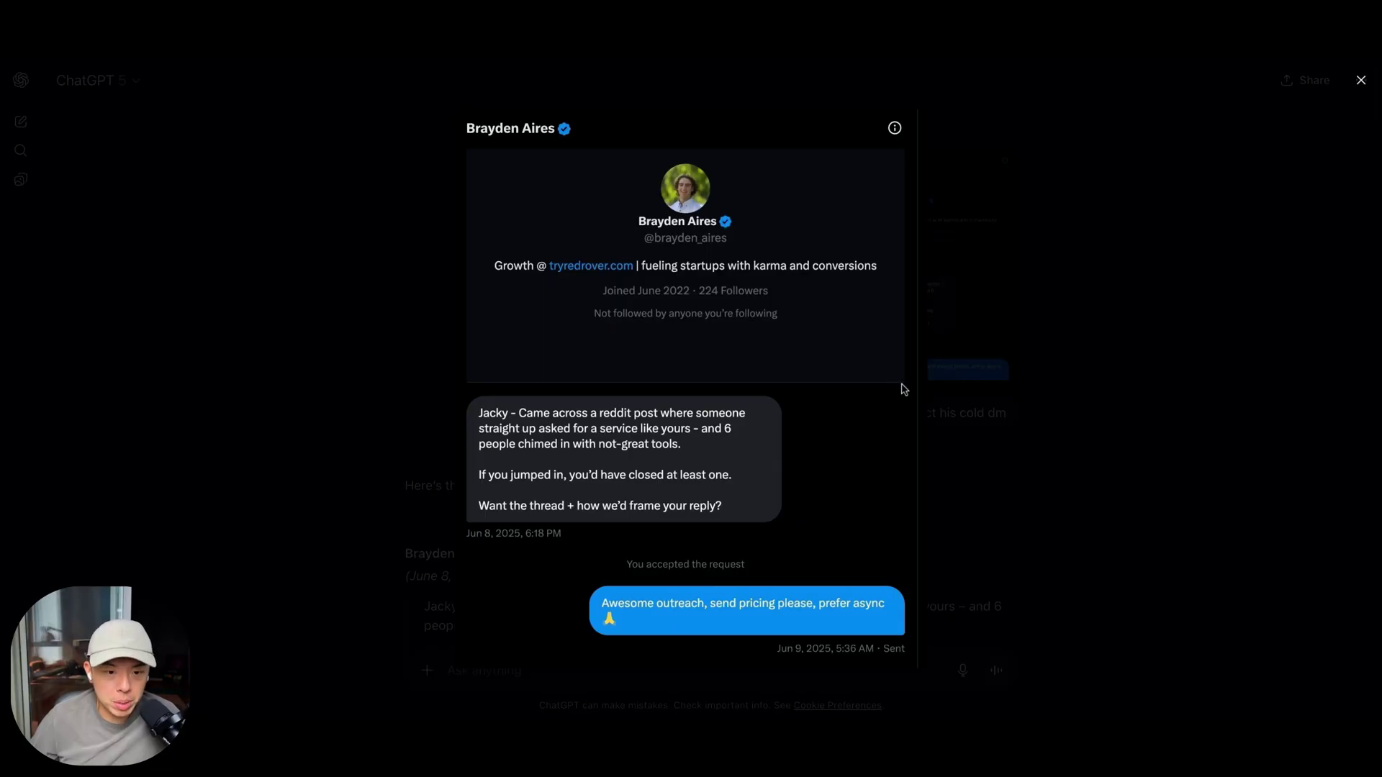
pyautogui.click(1115, 421)
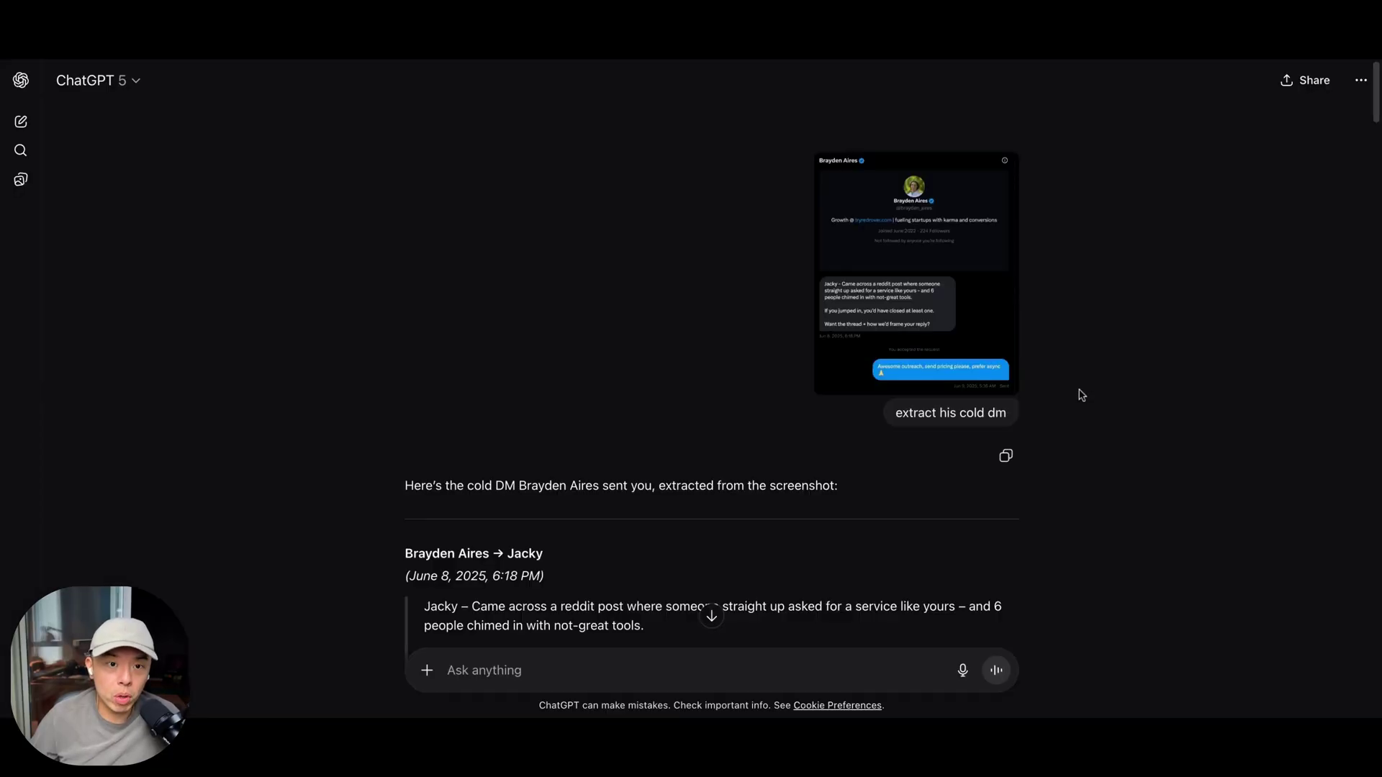
pyautogui.scroll(-4, 919, 352)
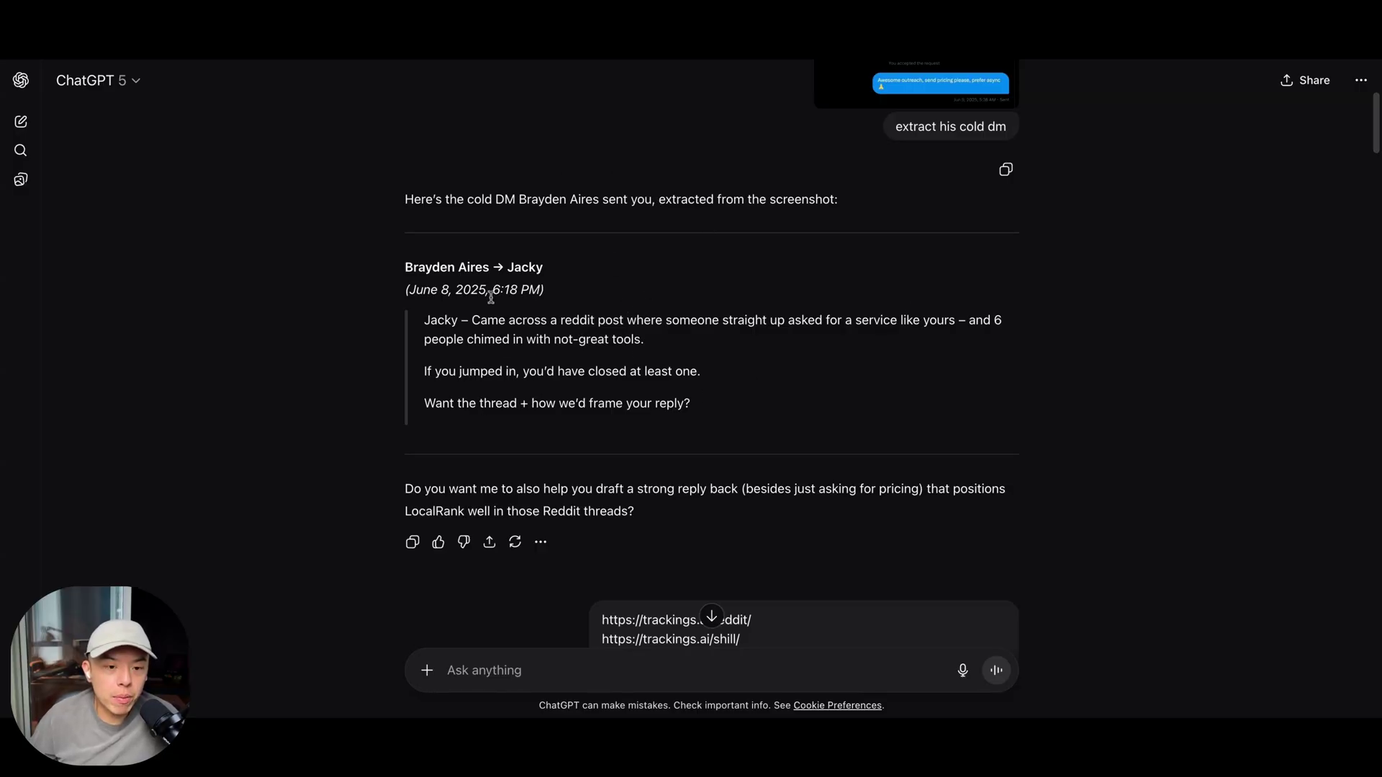
pyautogui.scroll(-4, 489, 295)
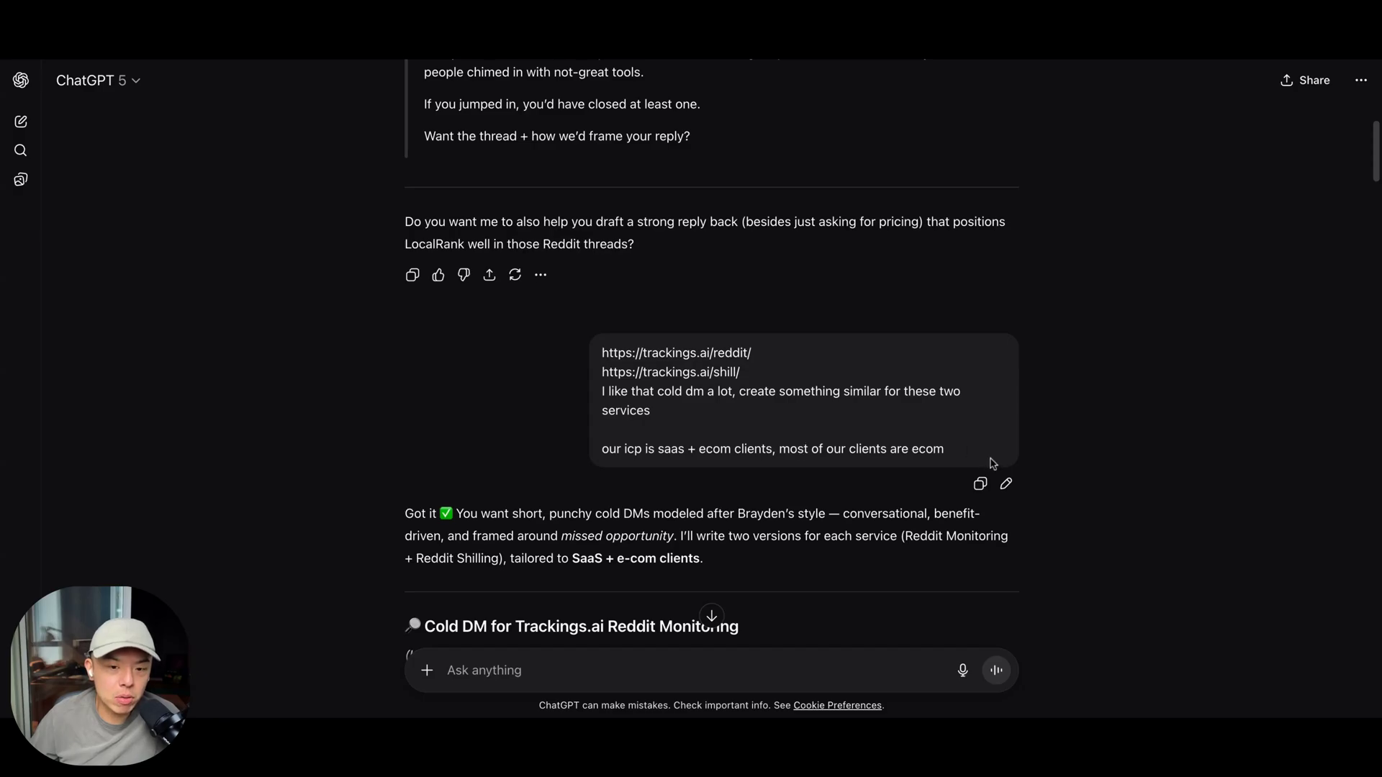
pyautogui.scroll(-1, 991, 463)
pyautogui.scroll(-10, 991, 463)
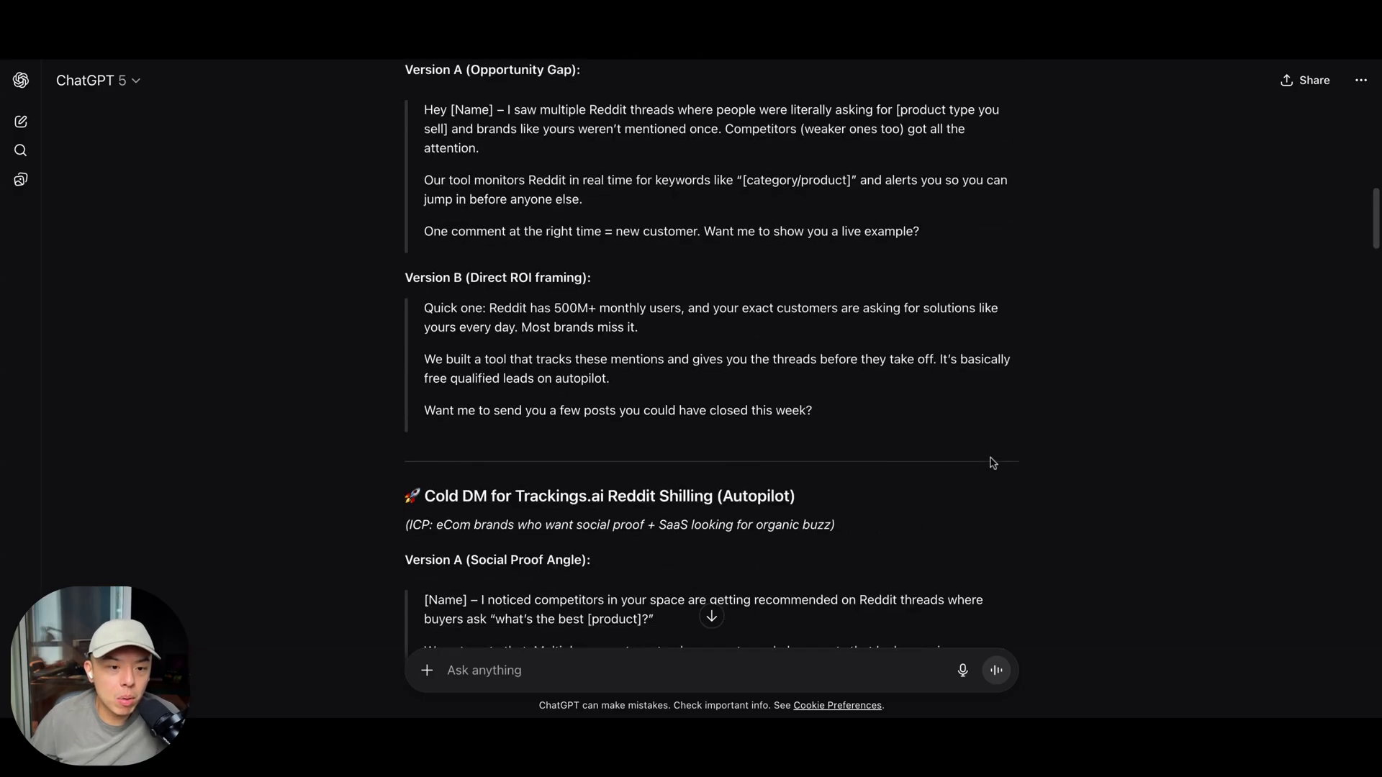
pyautogui.scroll(-4, 711, 352)
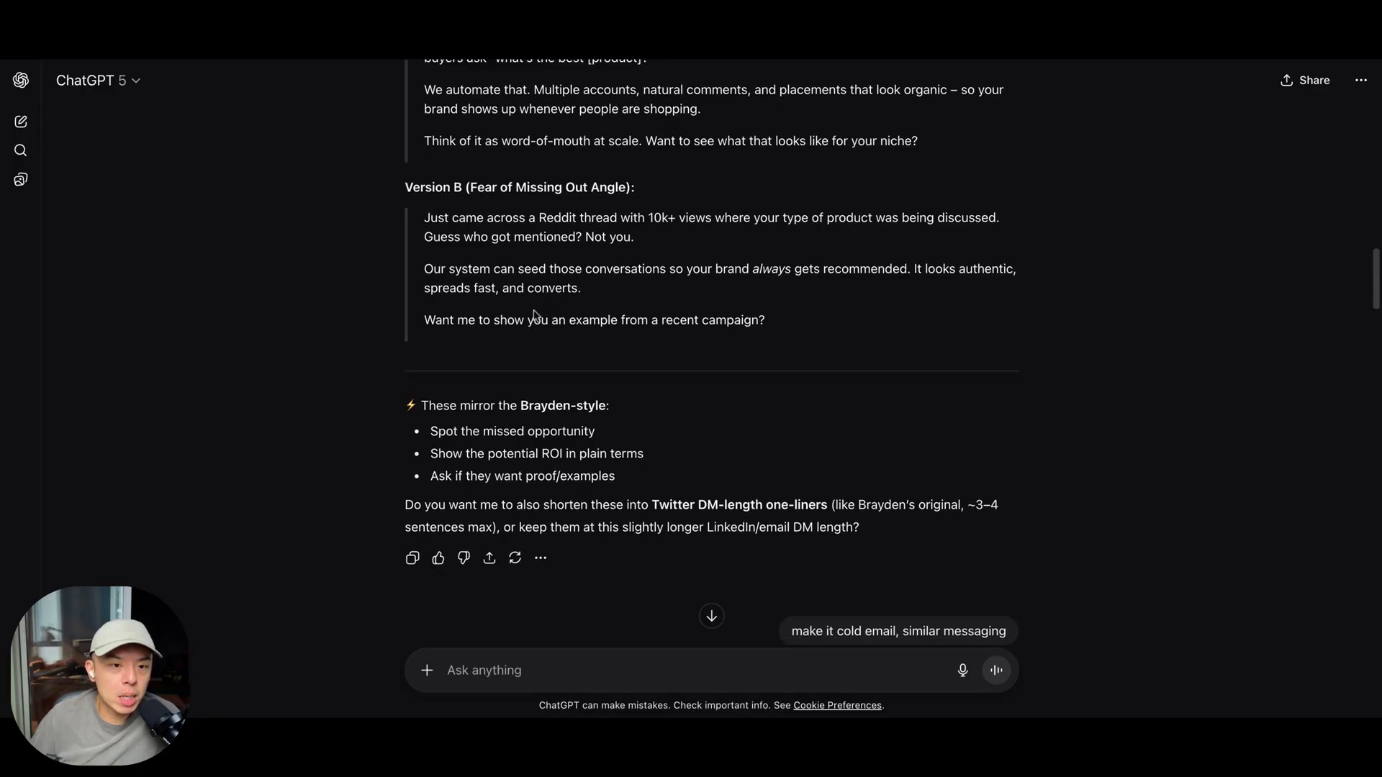
pyautogui.scroll(3, 536, 317)
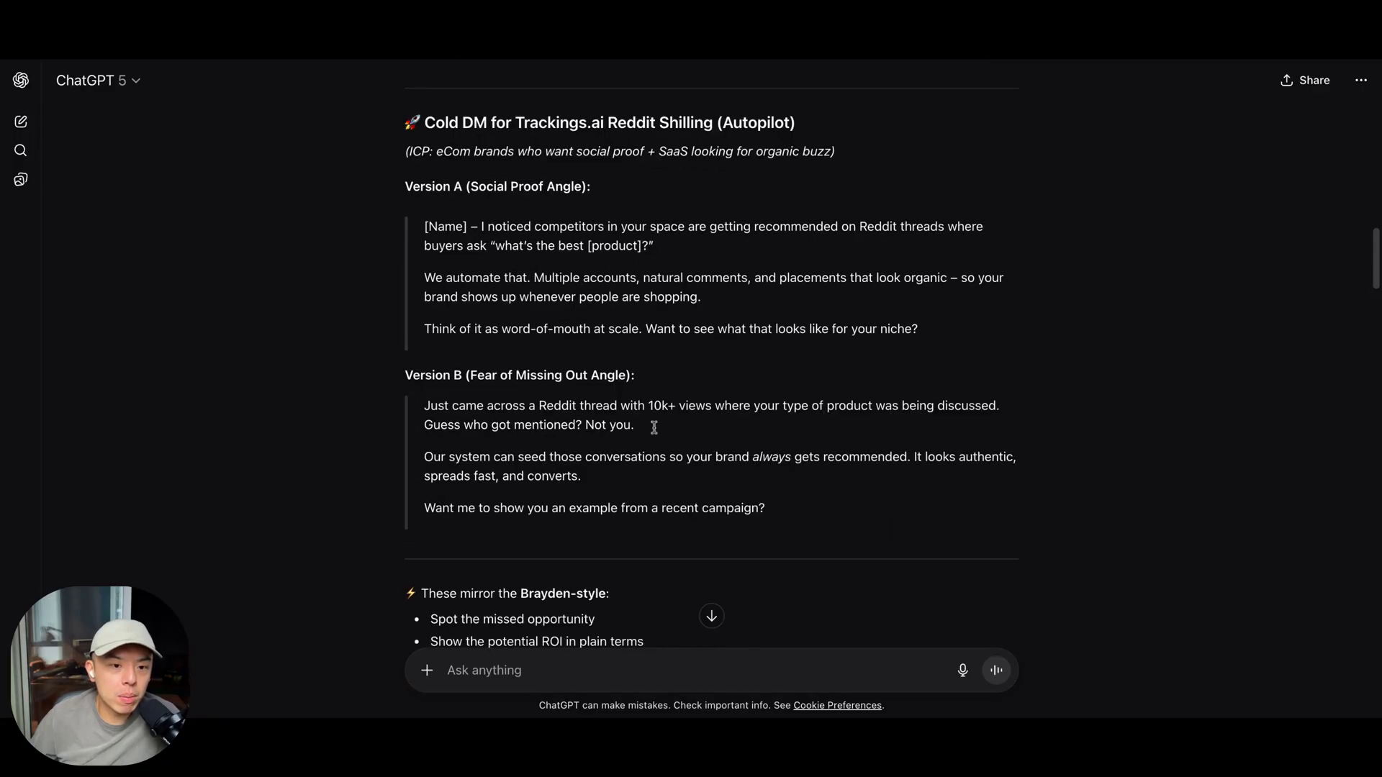
pyautogui.scroll(-15, 614, 441)
pyautogui.scroll(-5, 699, 448)
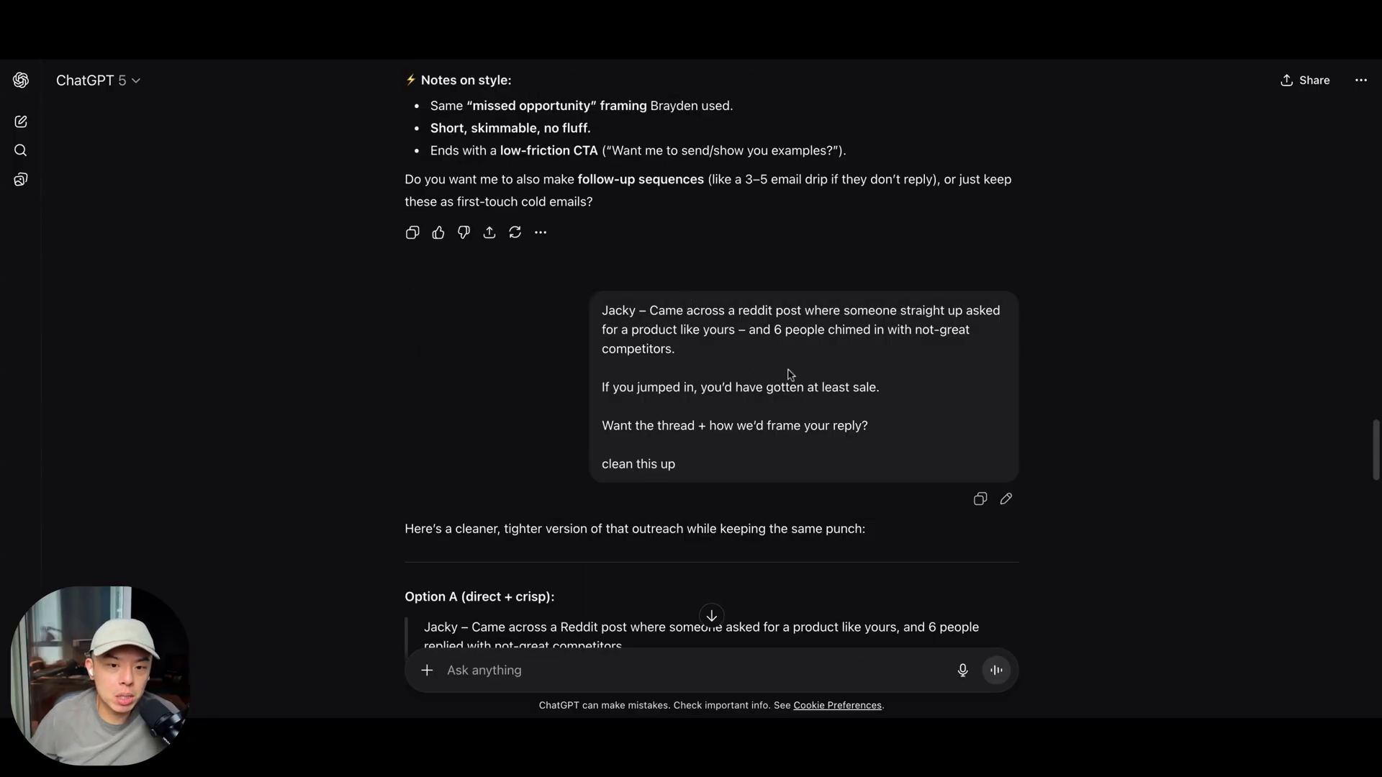
pyautogui.scroll(-20, 788, 378)
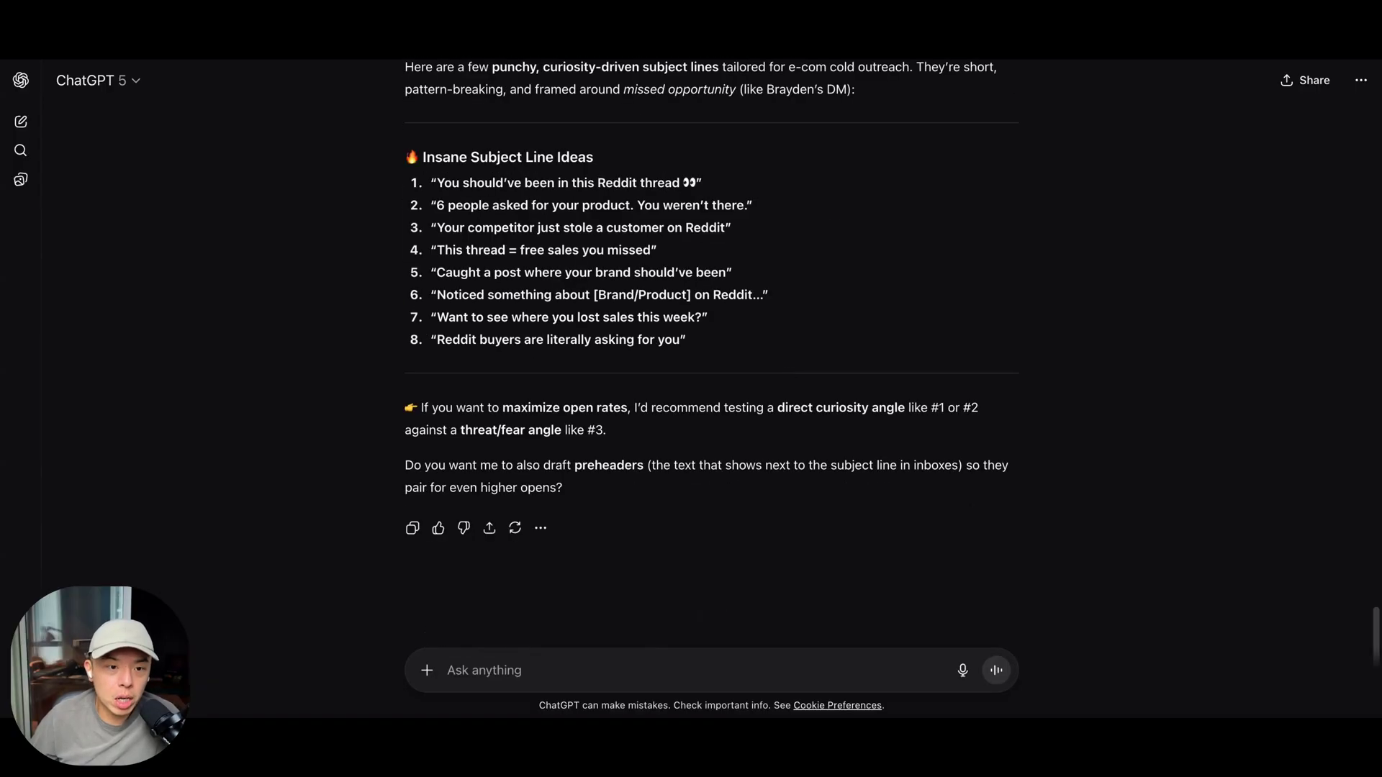
pyautogui.scroll(10, 788, 378)
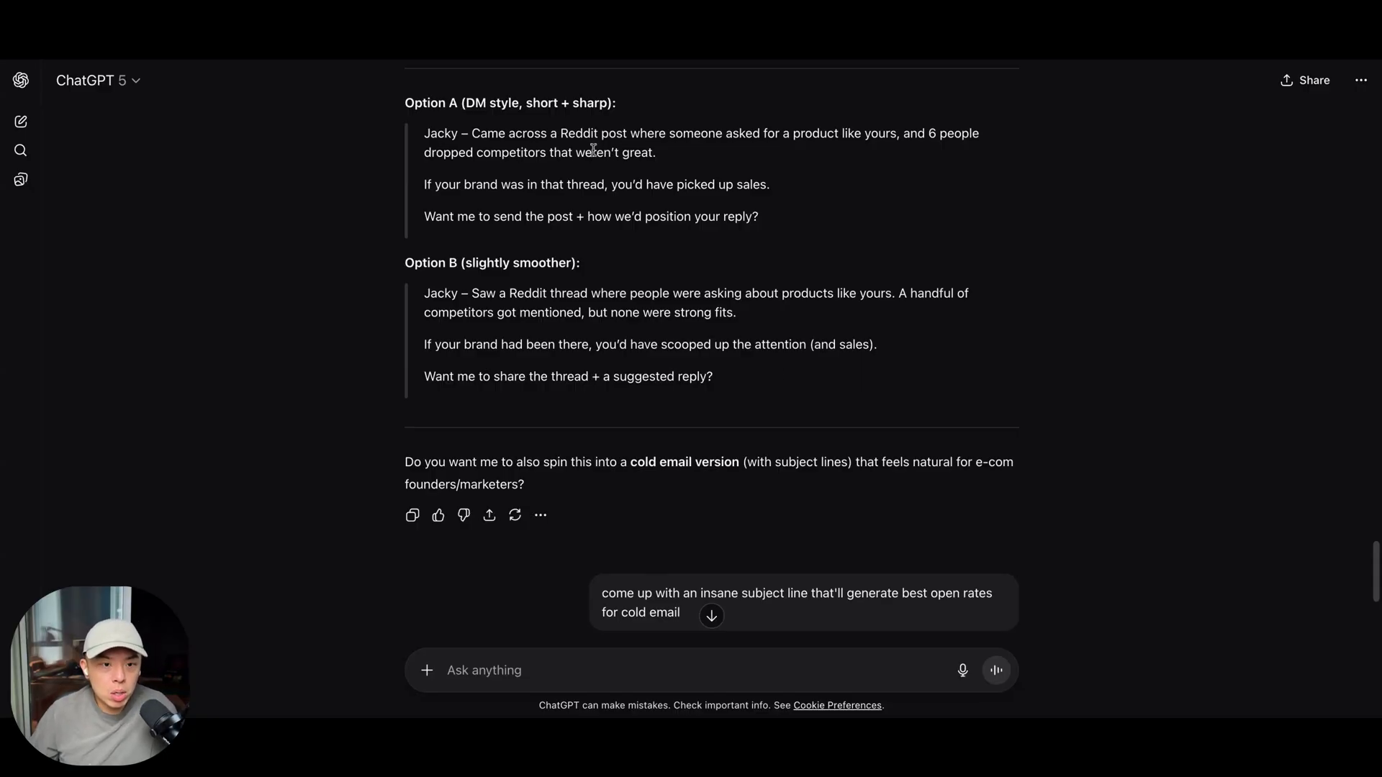
# Step: Read through the Option A and Option B message texts above the subject line request
pyautogui.tripleClick(677, 150)
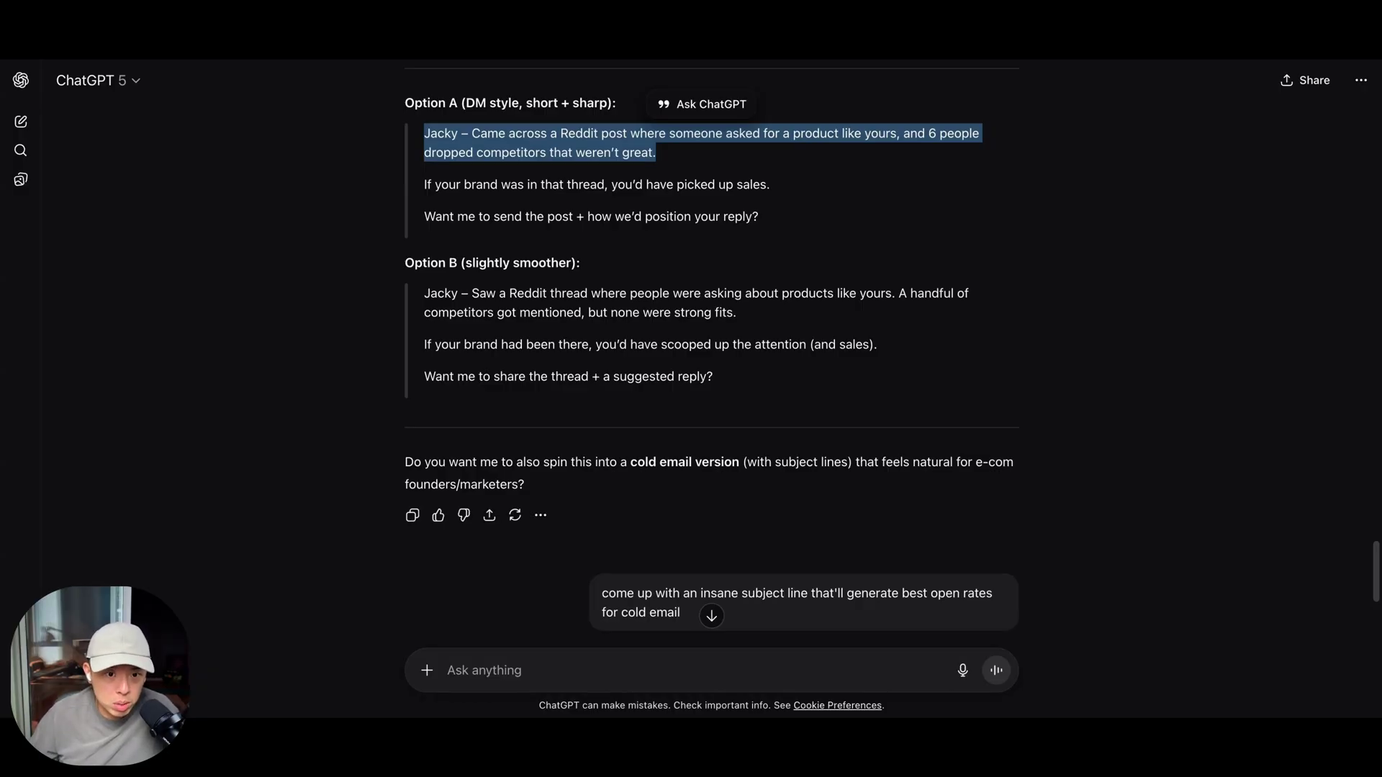
pyautogui.hotkey('shift', 'Down')
pyautogui.hotkey('shift', 'Down')
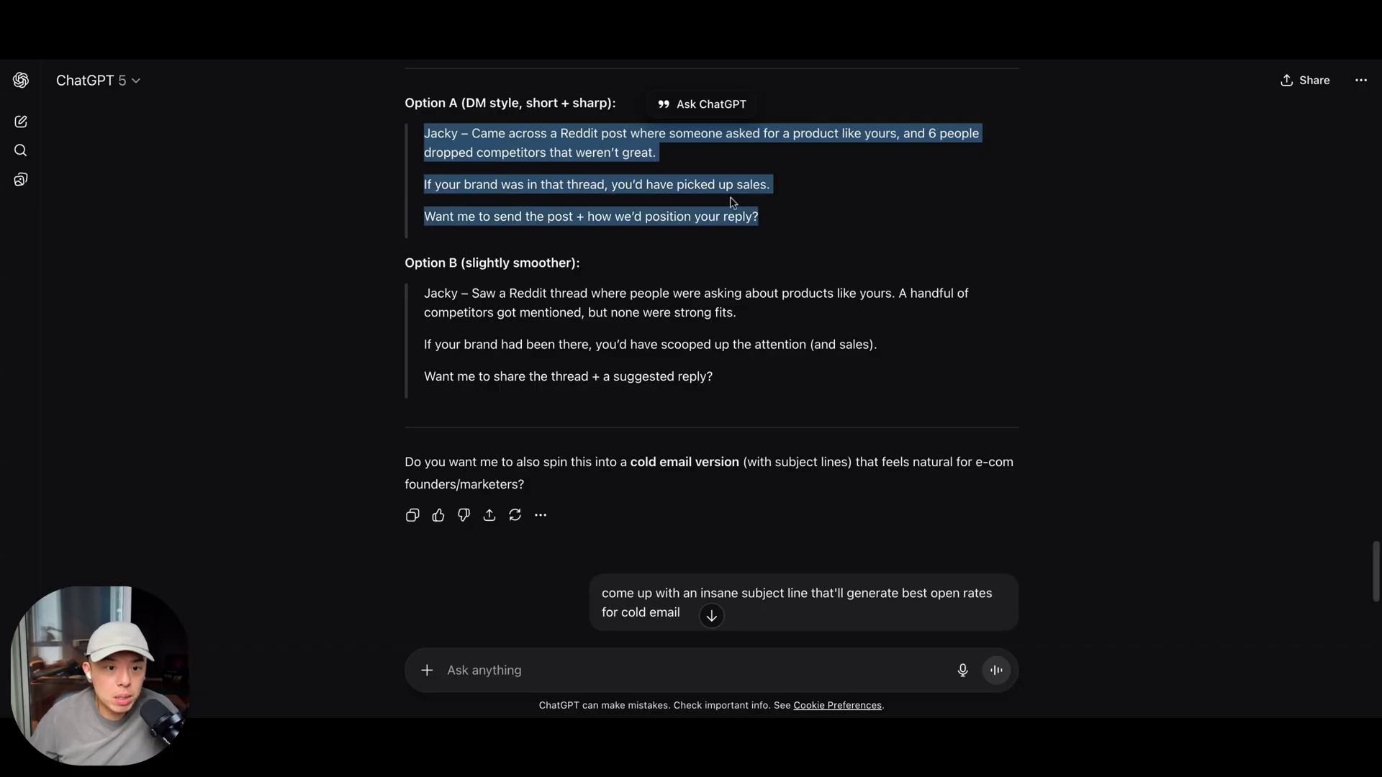
pyautogui.doubleClick(563, 310)
pyautogui.tripleClick(563, 308)
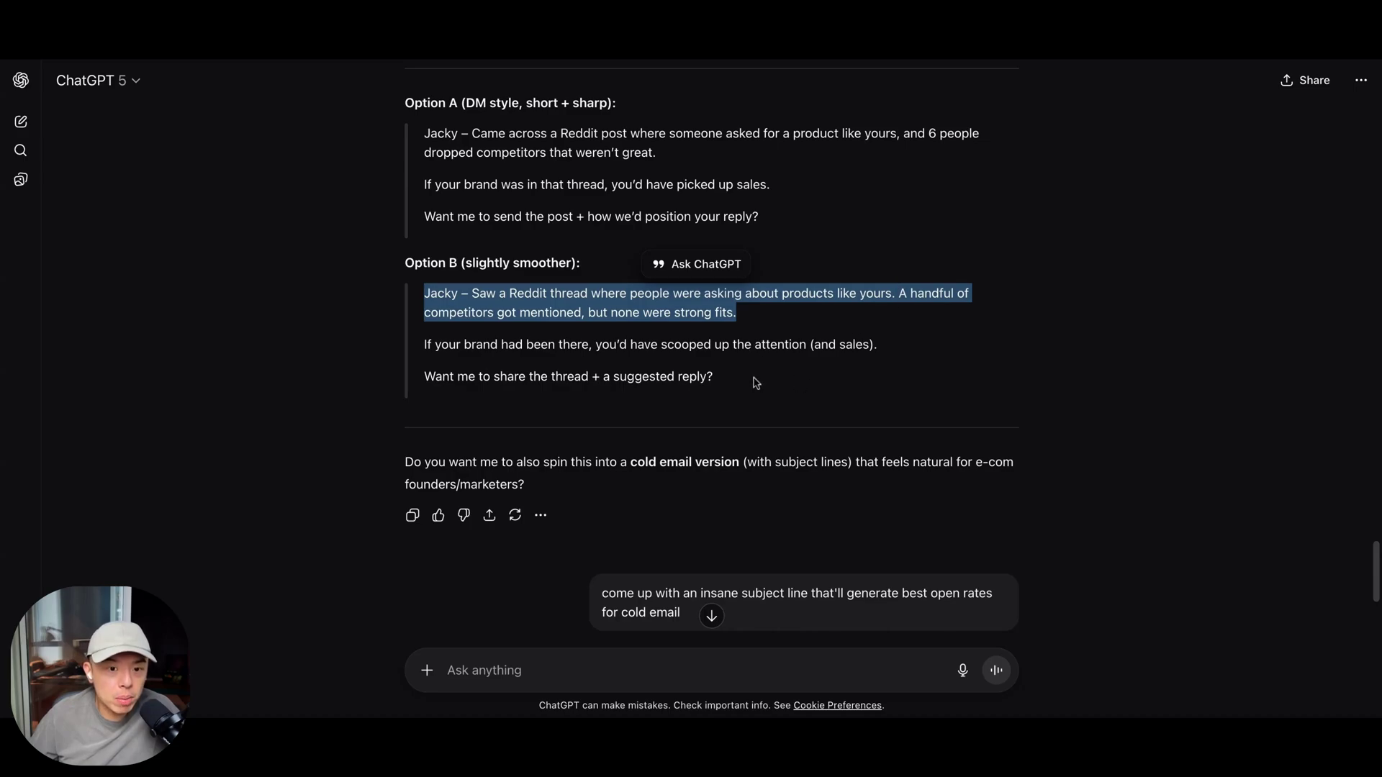
pyautogui.click(936, 322)
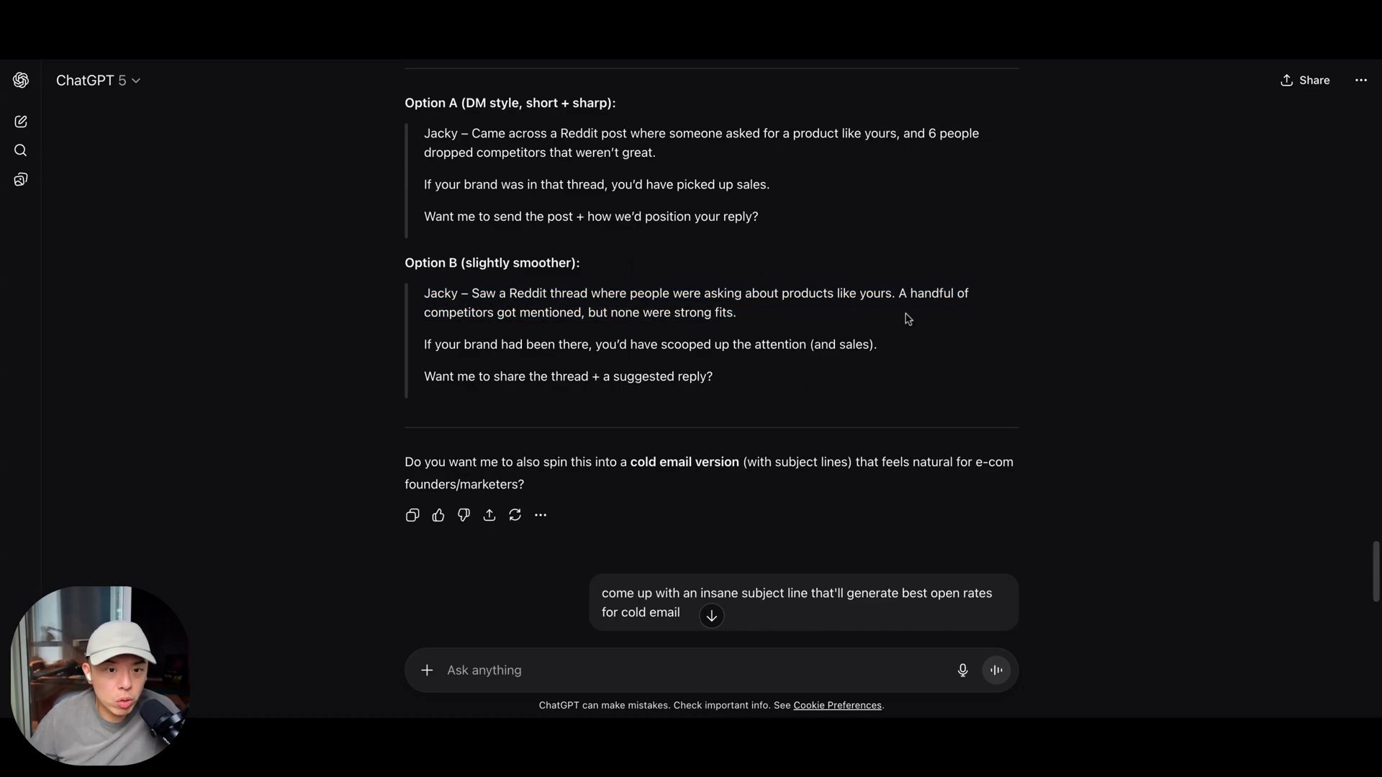
# Step: Copy the full three-paragraph text of Option A (DM style, short + sharp)
pyautogui.tripleClick(652, 146)
pyautogui.keyDown('shift'); pyautogui.click(763, 210); pyautogui.keyUp('shift')
pyautogui.hotkey('ctrl', 'c')
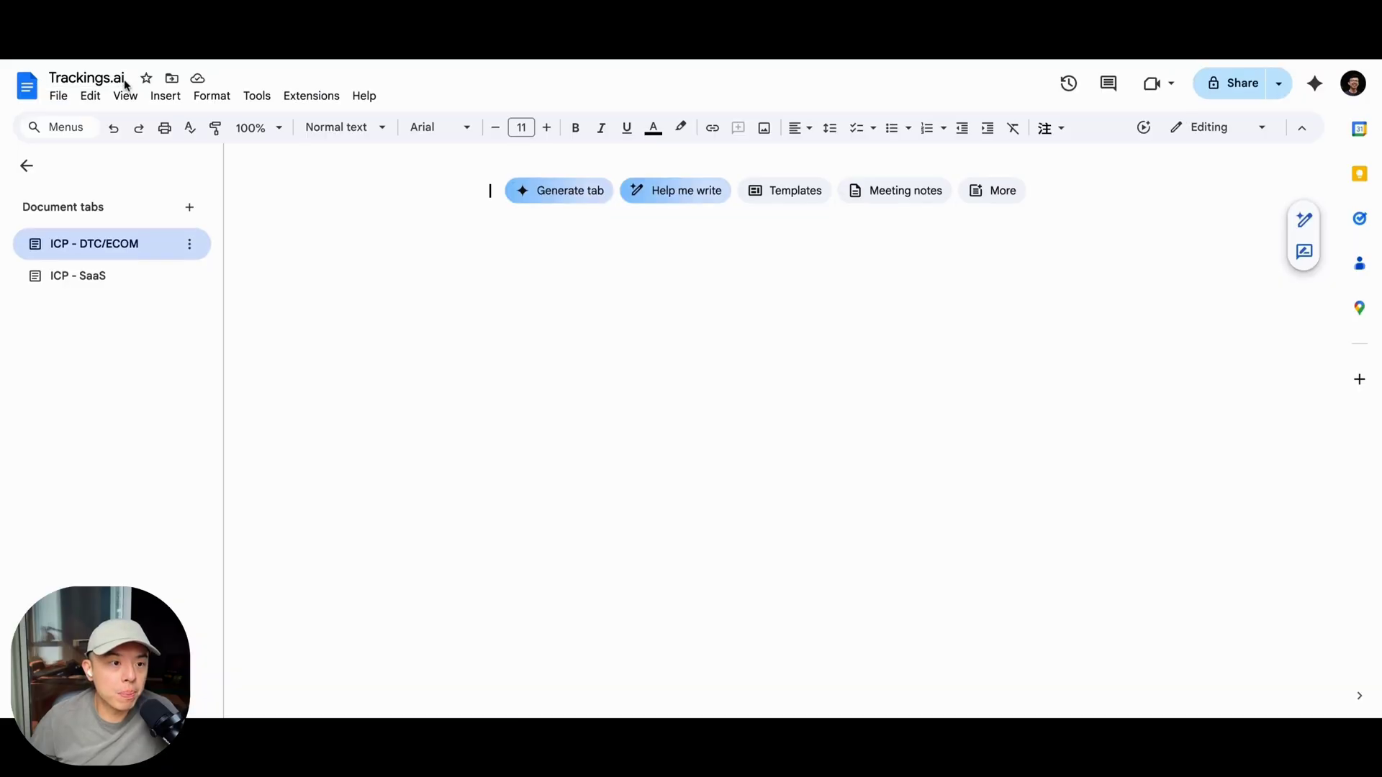
# Step: In the Google Docs document, change the title to "Trackings.ai - Cold Email"
pyautogui.click(90, 78)
pyautogui.write('- Cold Email')
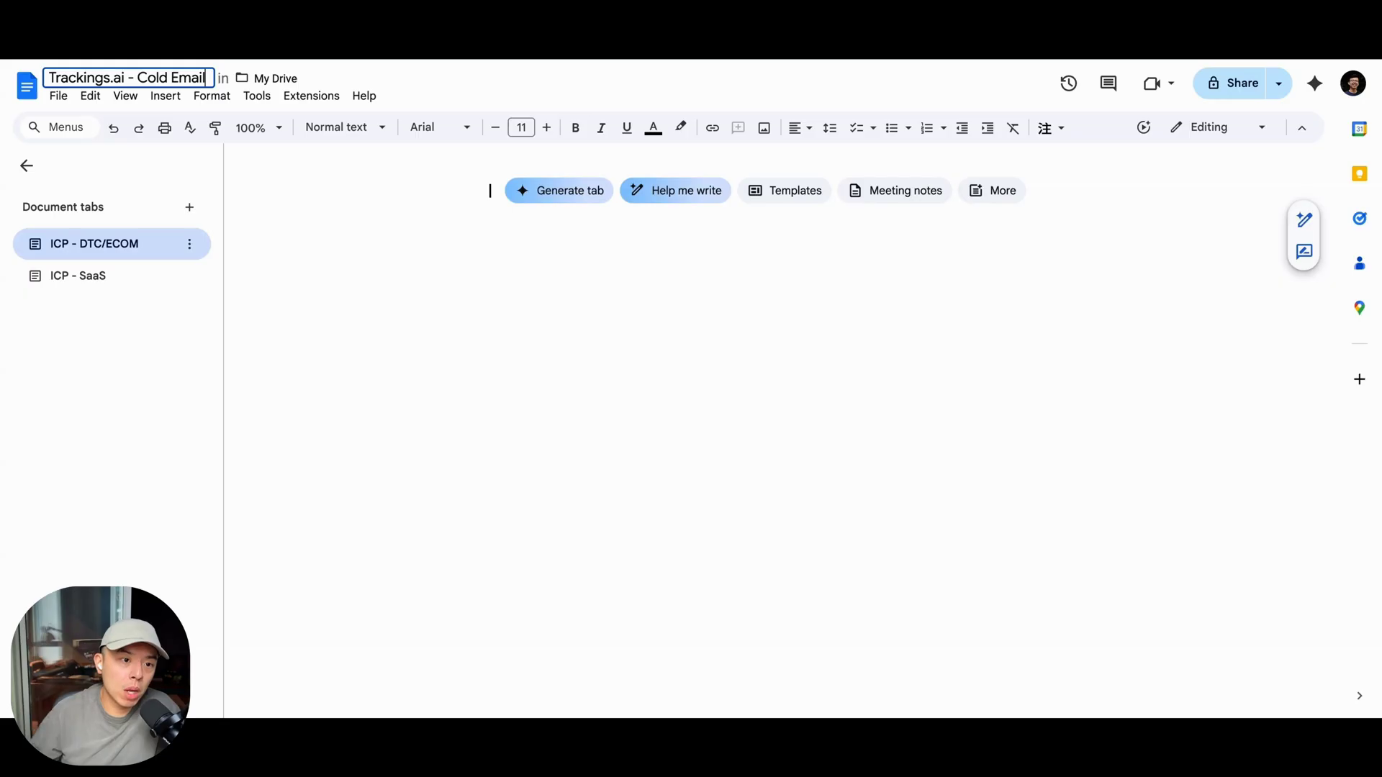
pyautogui.press('Return')
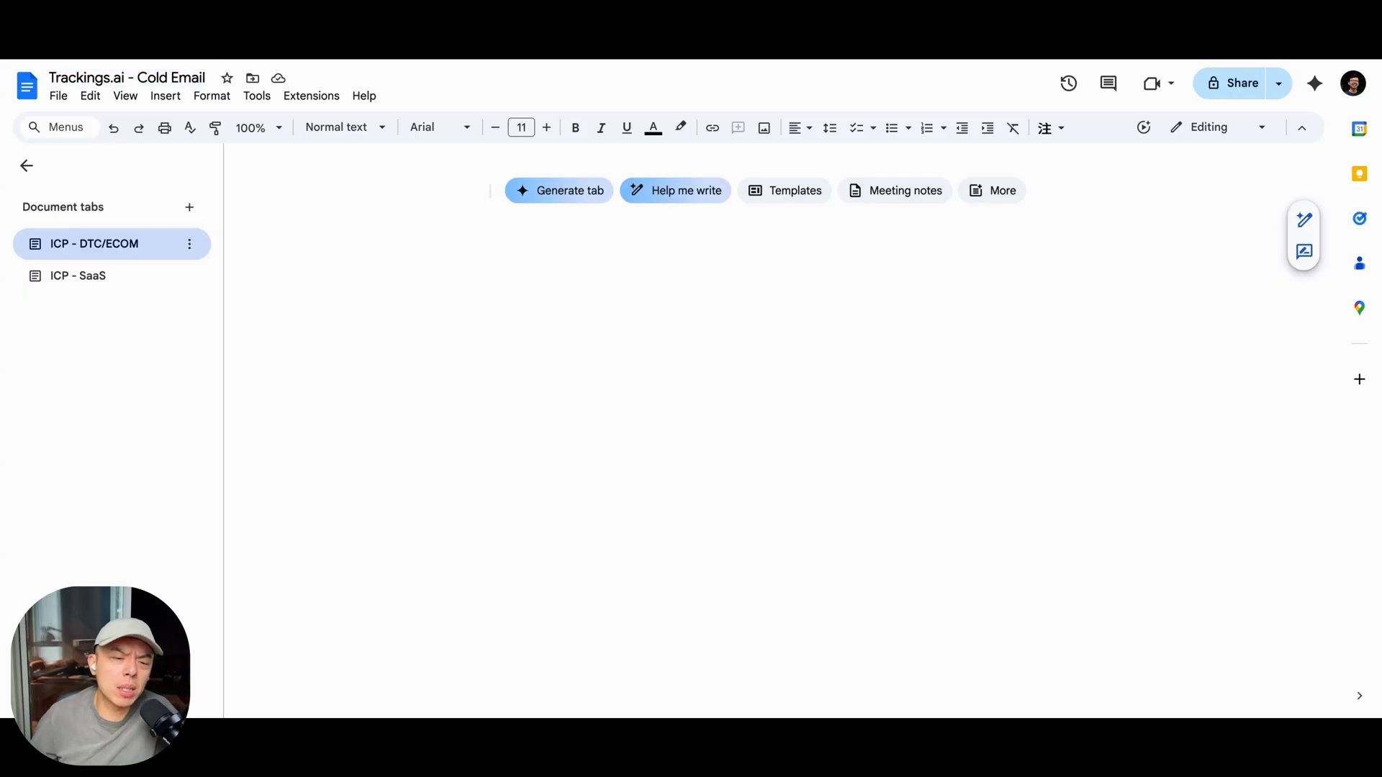
# Step: Paste the copied message into the ICP - DTC/ECOM tab and replace the recipient's first name with the placeholder {{NAME}}
pyautogui.hotkey('ctrl', 'v')
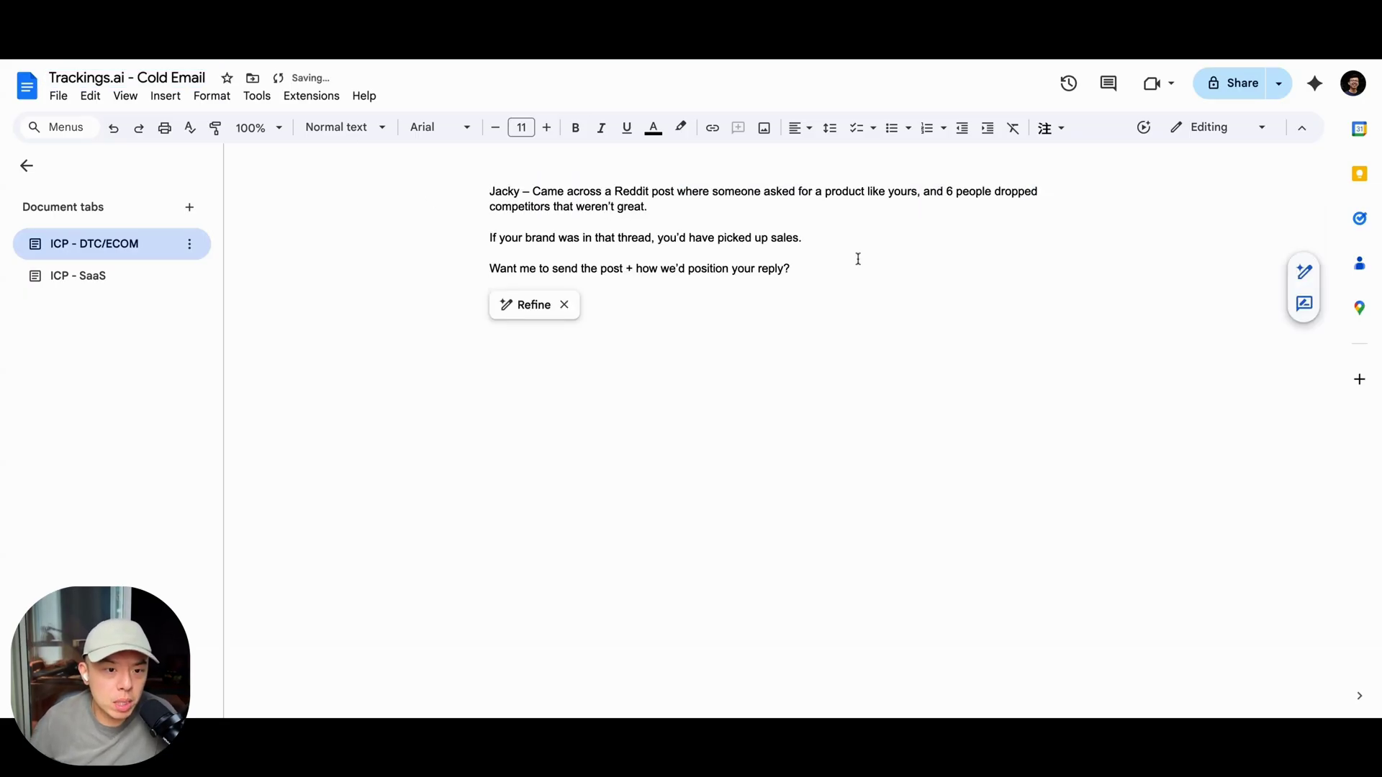
pyautogui.doubleClick(510, 193)
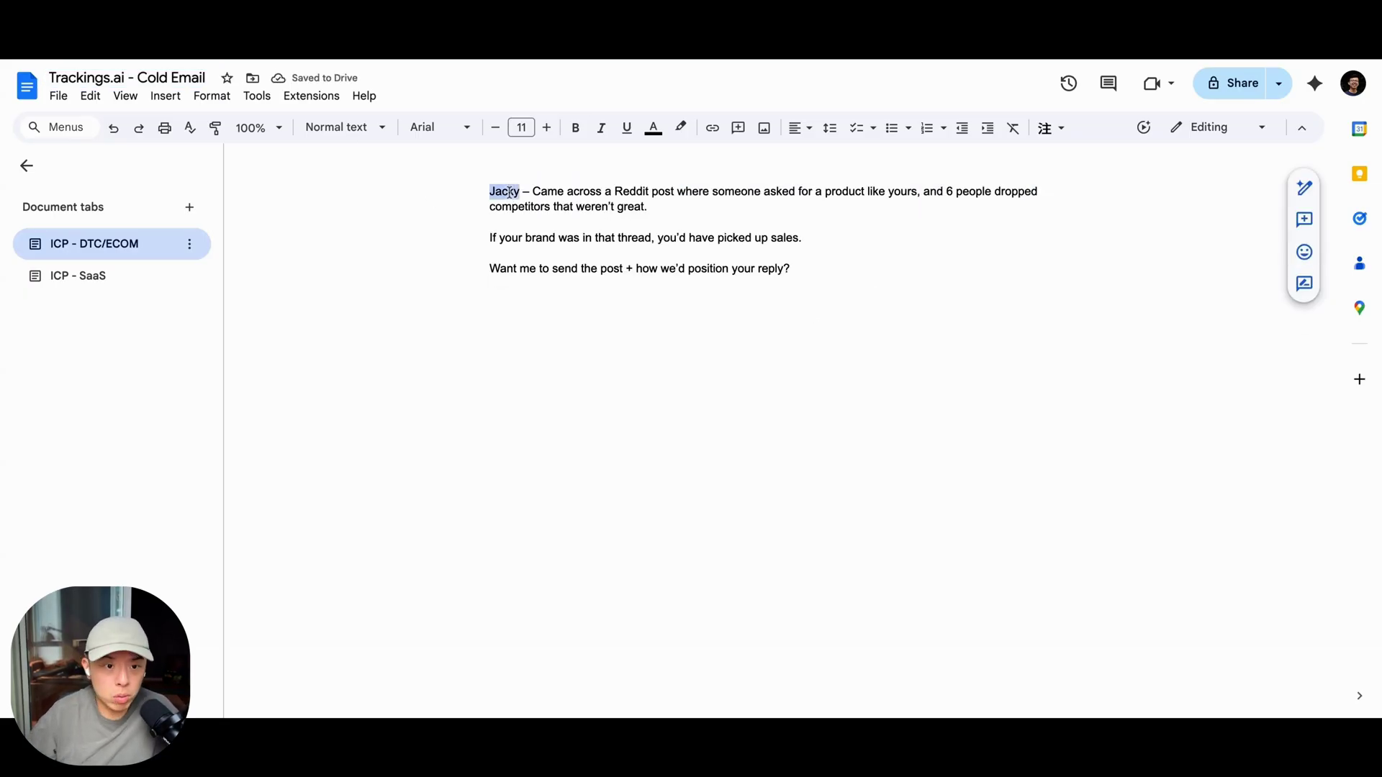
pyautogui.write('NAME')
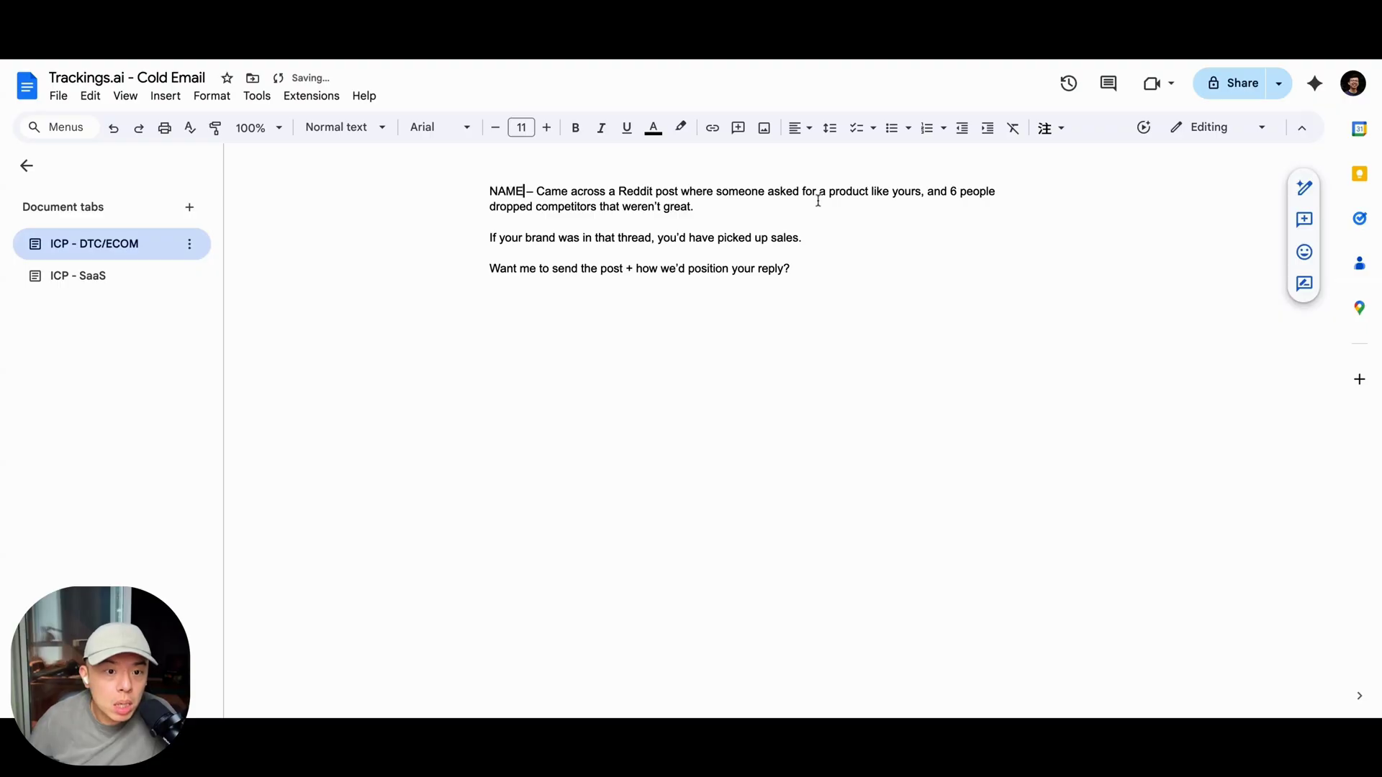
pyautogui.press('Home')
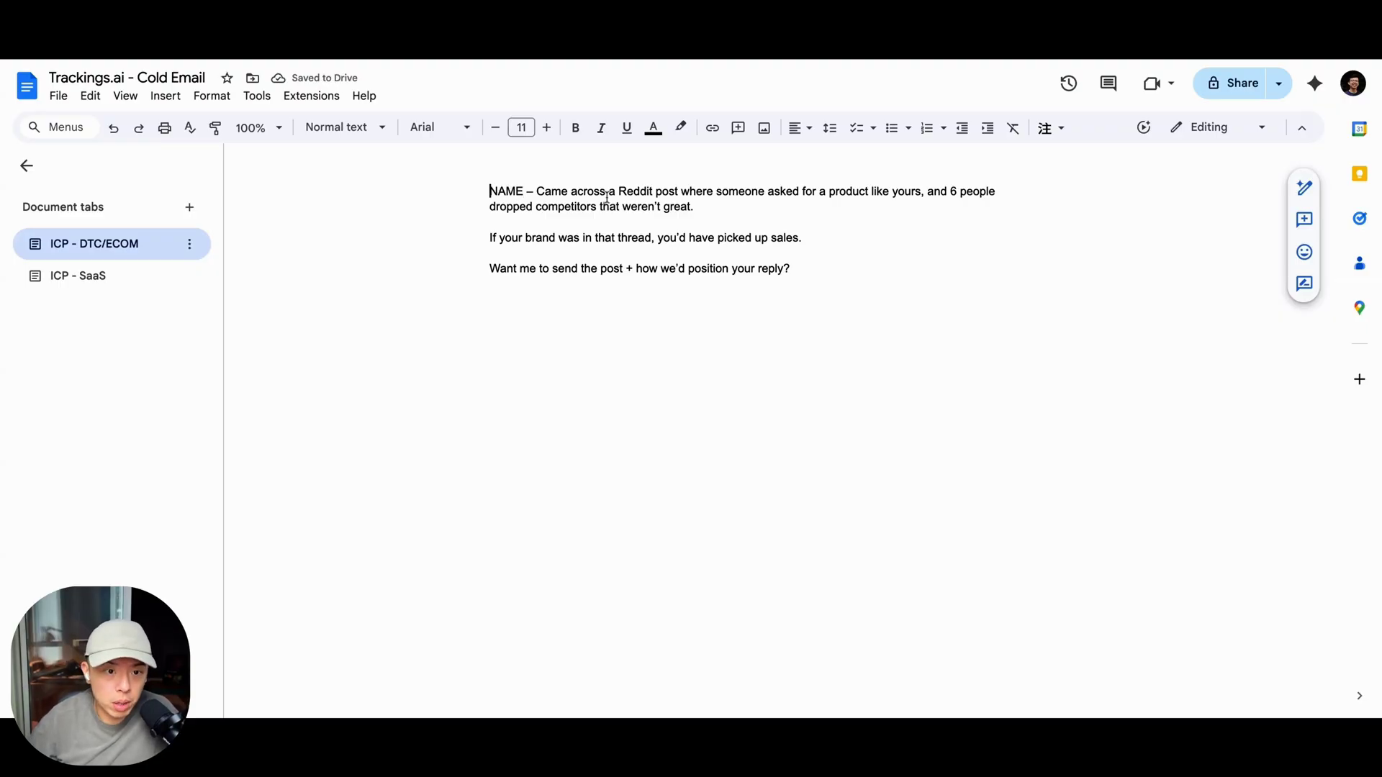
pyautogui.write('{{')
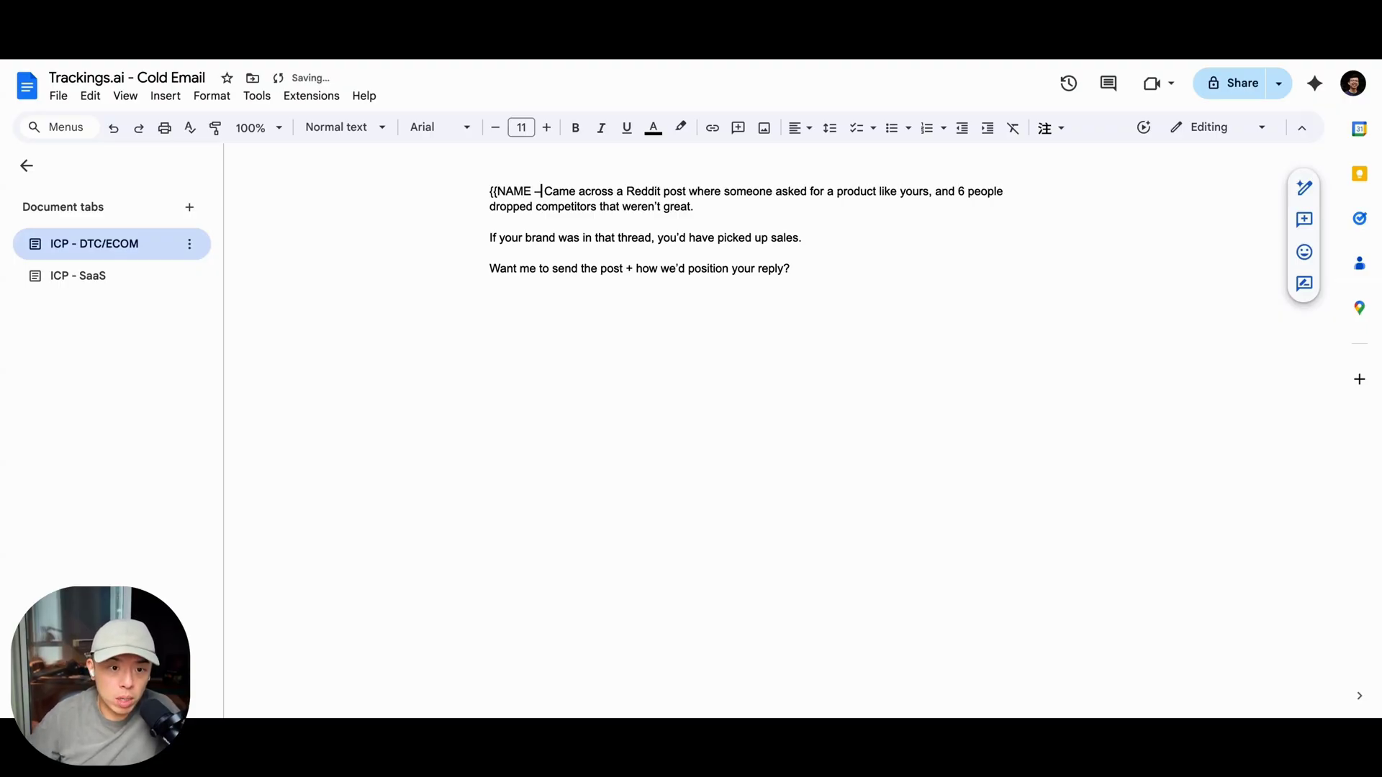
pyautogui.press('Right')
pyautogui.press('Right')
pyautogui.press('Right')
pyautogui.press('Right')
pyautogui.write('}}')
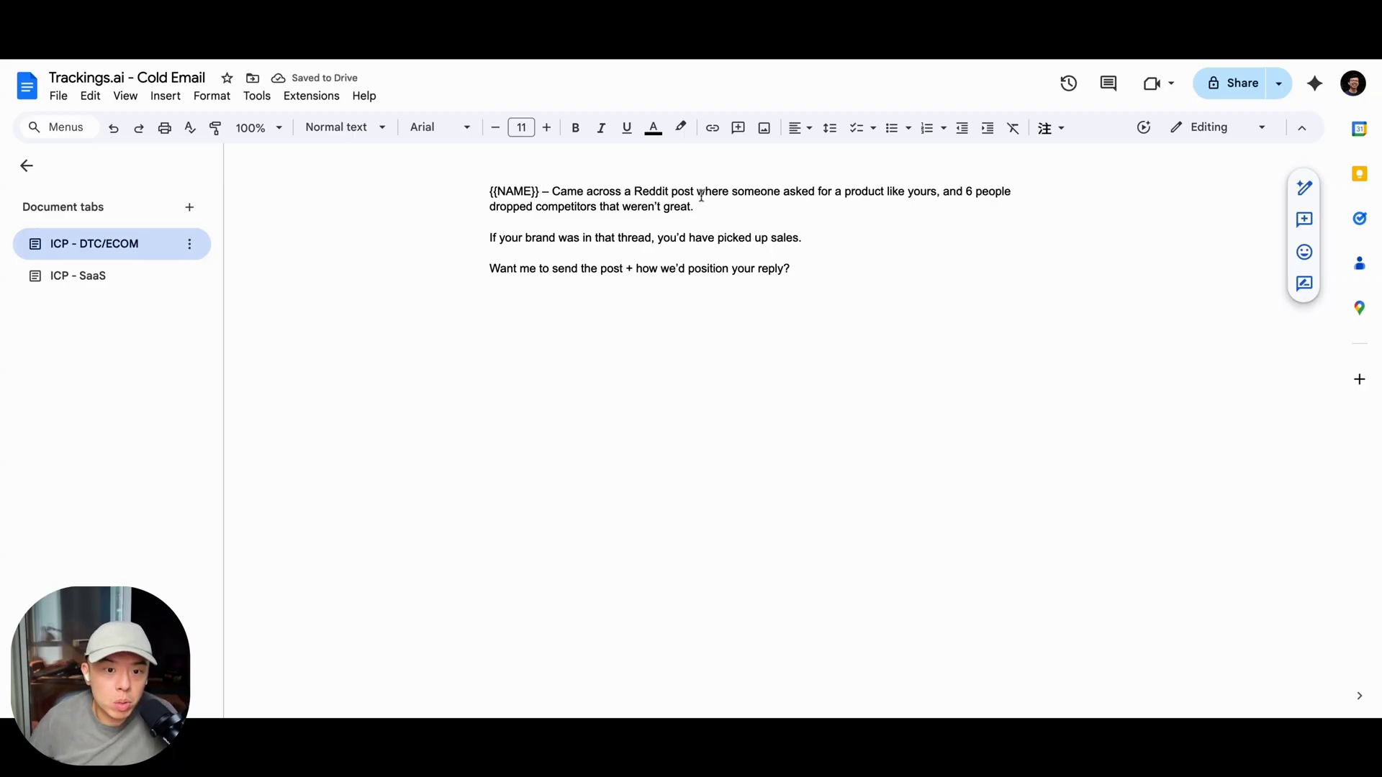
pyautogui.click(748, 324)
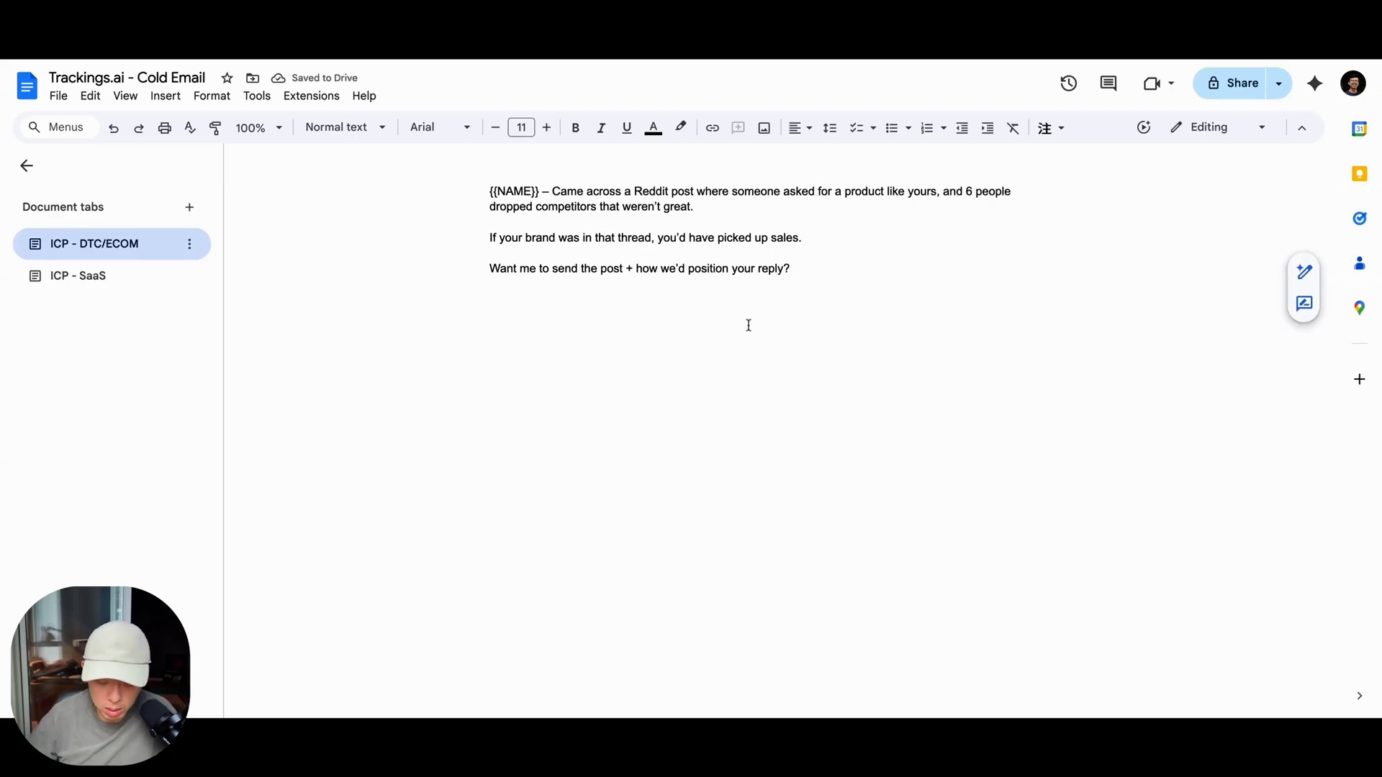
pyautogui.press('Return')
pyautogui.write('Vide')
pyautogui.press('BackSpace')
pyautogui.press('BackSpace')
pyautogui.press('BackSpace')
pyautogui.press('BackSpace')
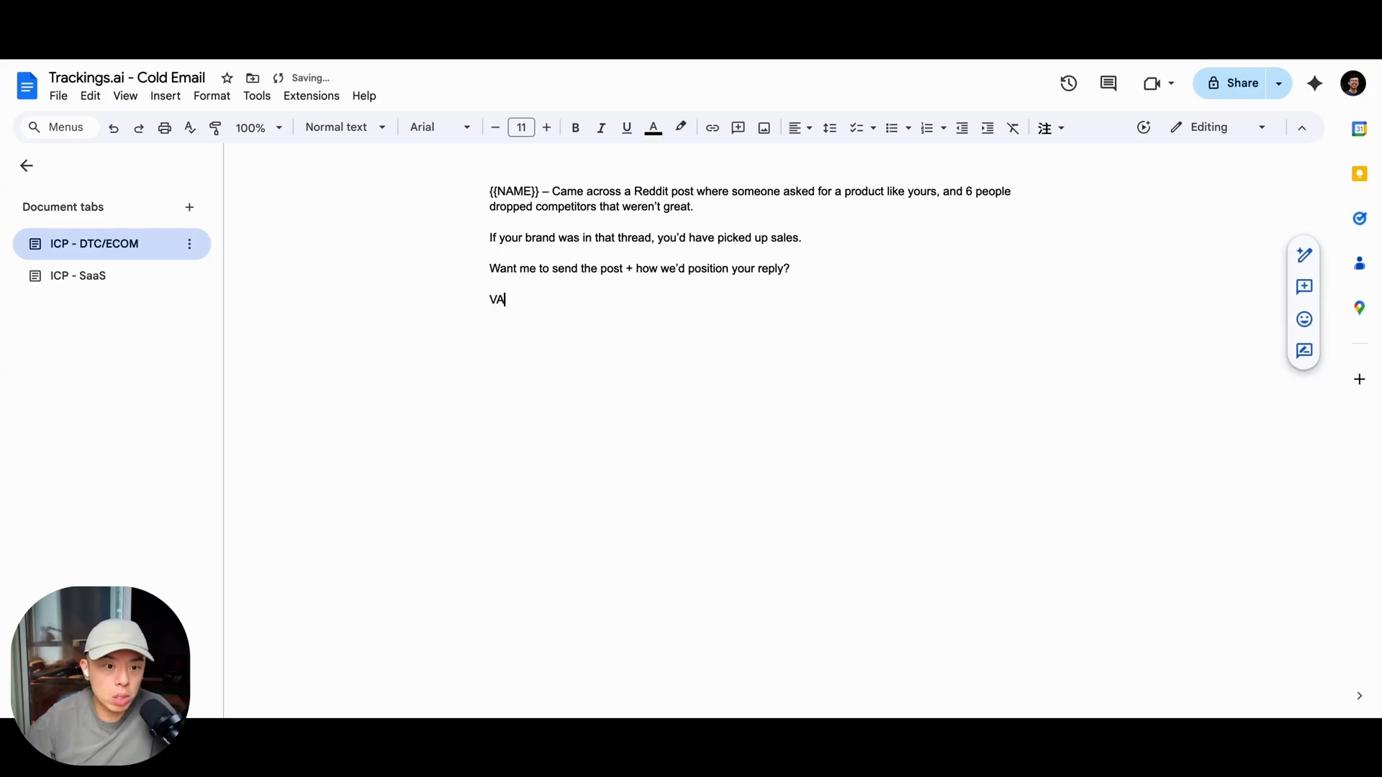
# Step: Add the heading VARIATION1 on a new line above the {{NAME}} message
pyautogui.press('Up')
pyautogui.press('Up')
pyautogui.press('Up')
pyautogui.press('Up')
pyautogui.press('Up')
pyautogui.press('Up')
pyautogui.press('Up')
pyautogui.press('Return')
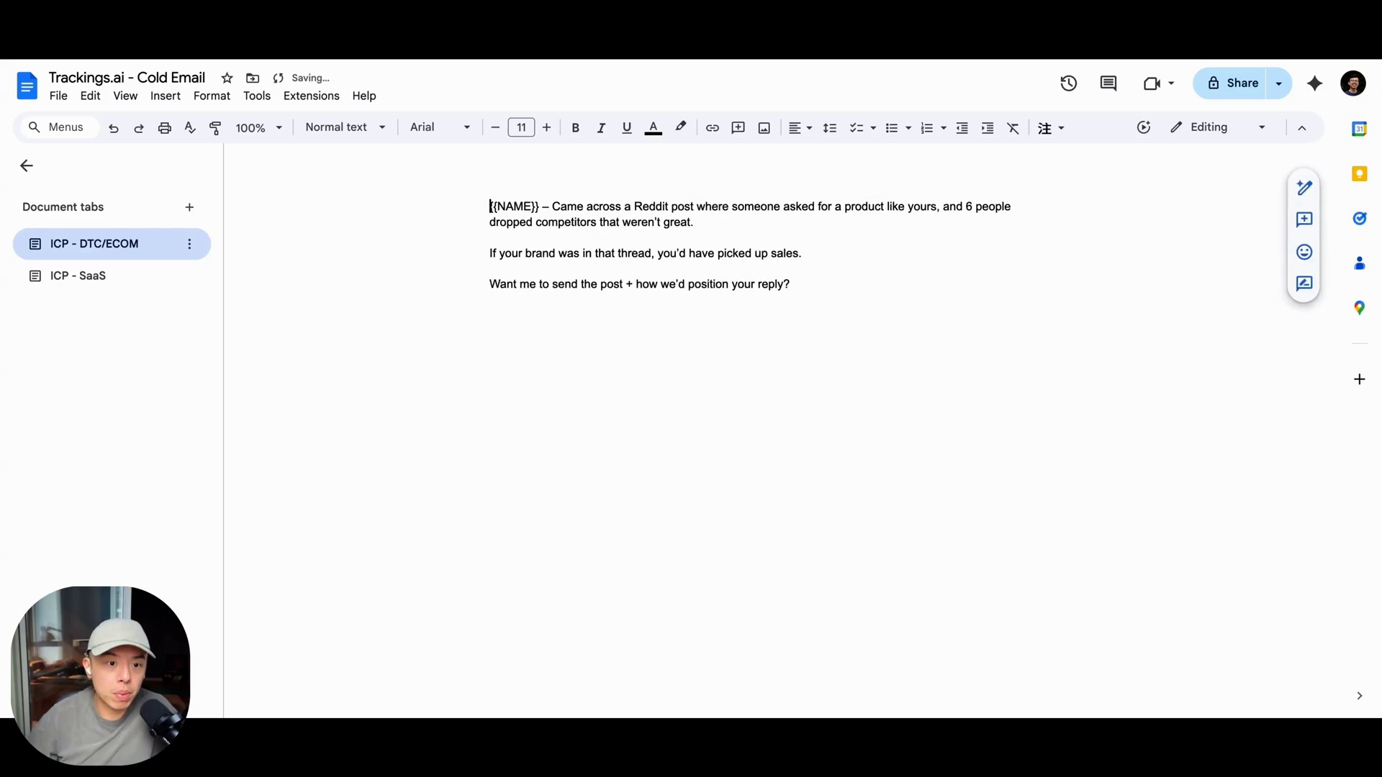
pyautogui.press('Up')
pyautogui.write('VARIATION1')
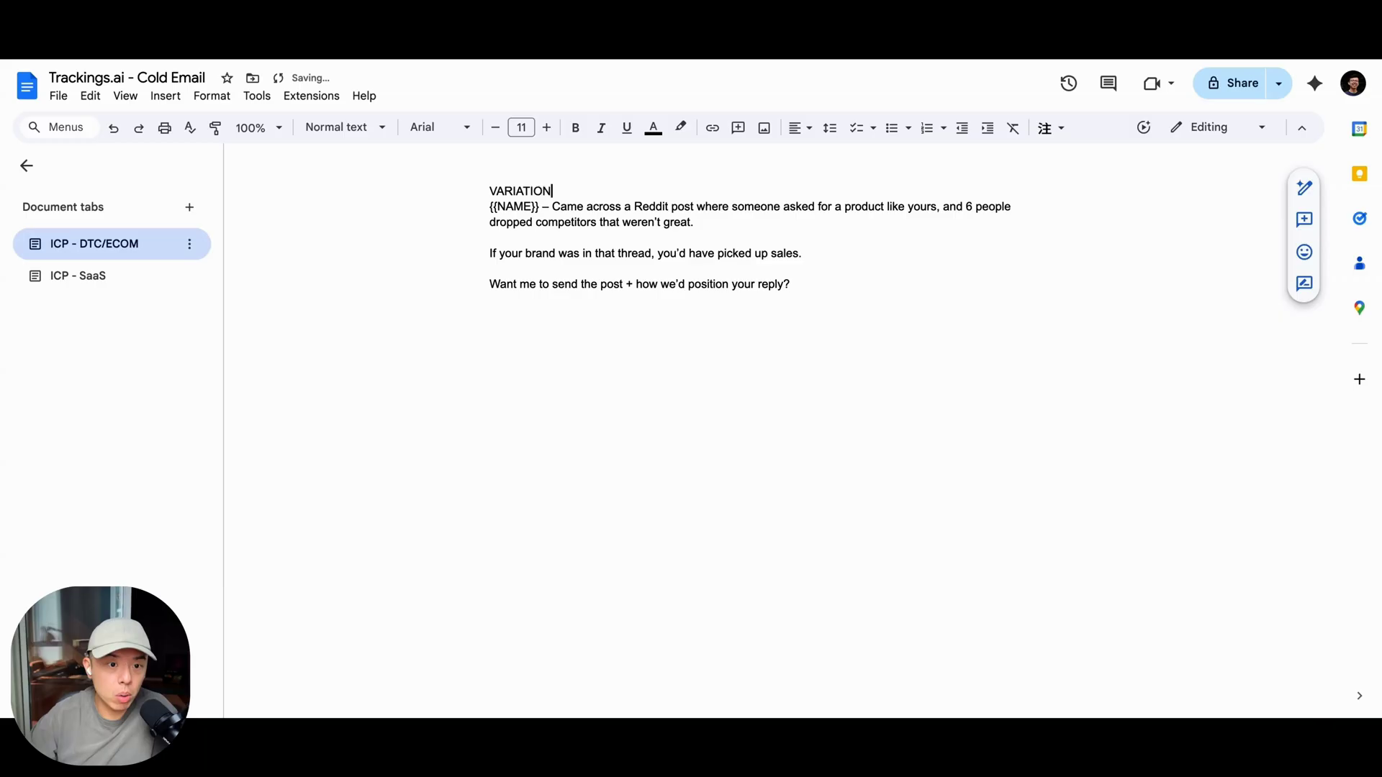
pyautogui.press('Down')
pyautogui.hotkey('shift', 'Up')
pyautogui.hotkey('shift', 'Up')
pyautogui.hotkey('shift', 'Down')
pyautogui.hotkey('shift', 'Down')
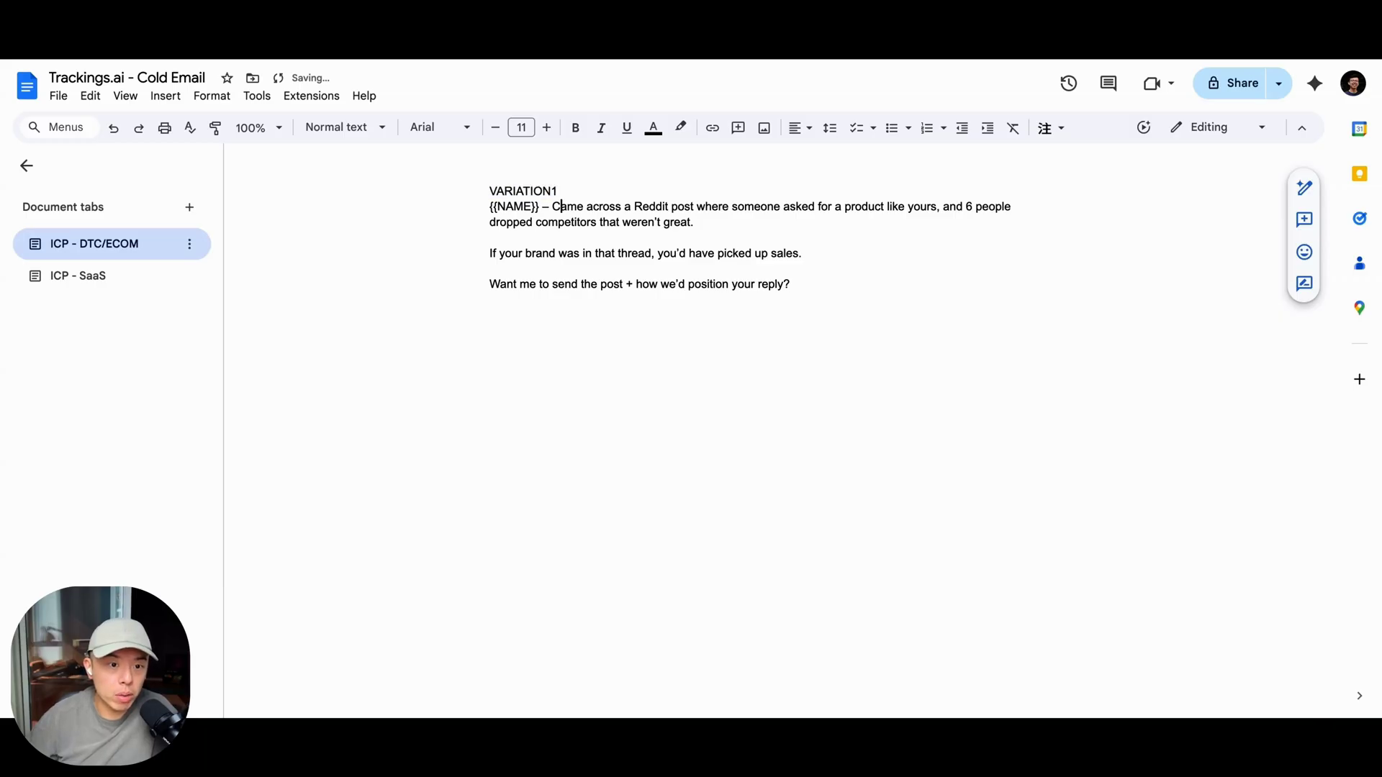
# Step: Add the heading VARIATION2 below the first message and insert the Option B text from the chat beneath it
pyautogui.press('Down')
pyautogui.press('Down')
pyautogui.press('Down')
pyautogui.press('Down')
pyautogui.press('Down')
pyautogui.press('End')
pyautogui.press('Return')
pyautogui.write("Jacky – Came across a Reddit post where someone asked for a product like yours, and 6 people dropped competitors that weren't great.  If your brand was in that thread, you'd have picked up sales.  Want me to send the post + how we'd position your reply?")
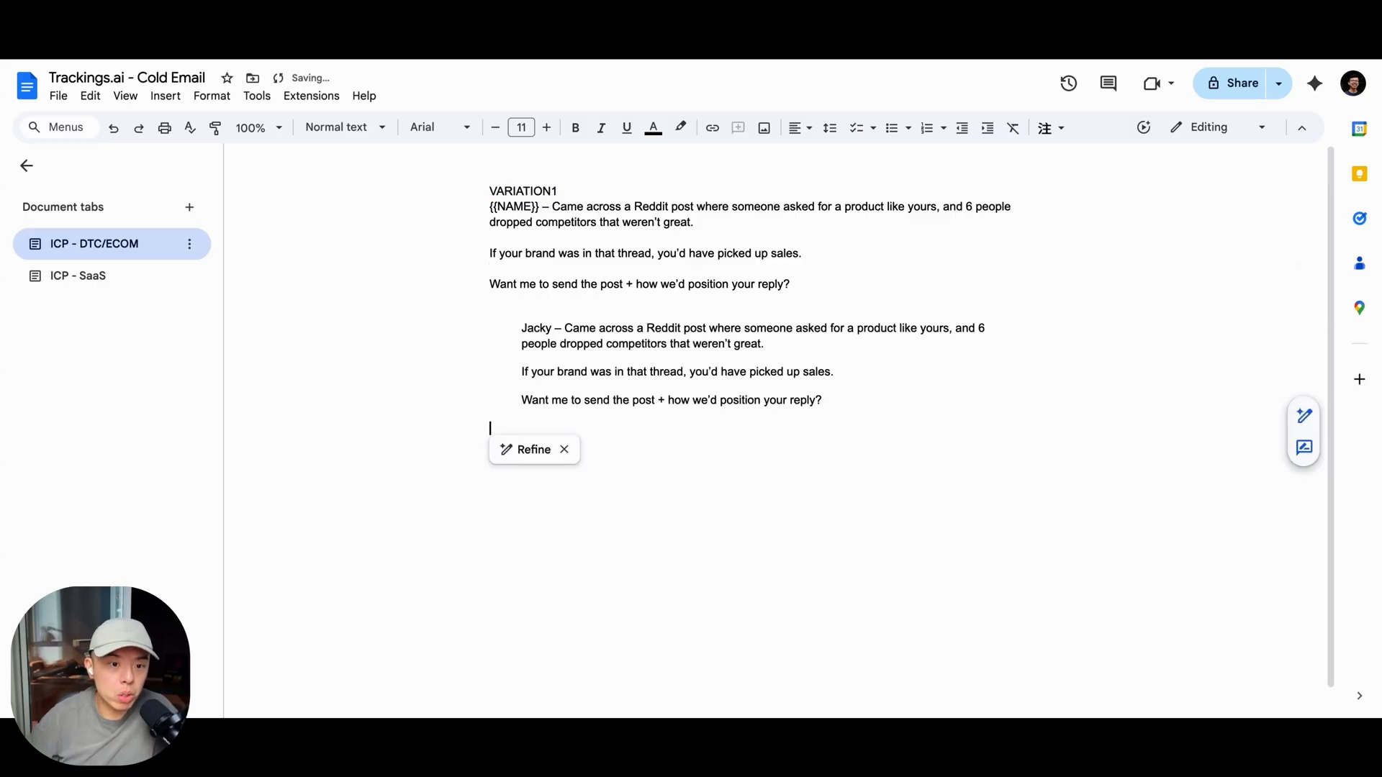
pyautogui.hotkey('ctrl', 'z')
pyautogui.write('V')
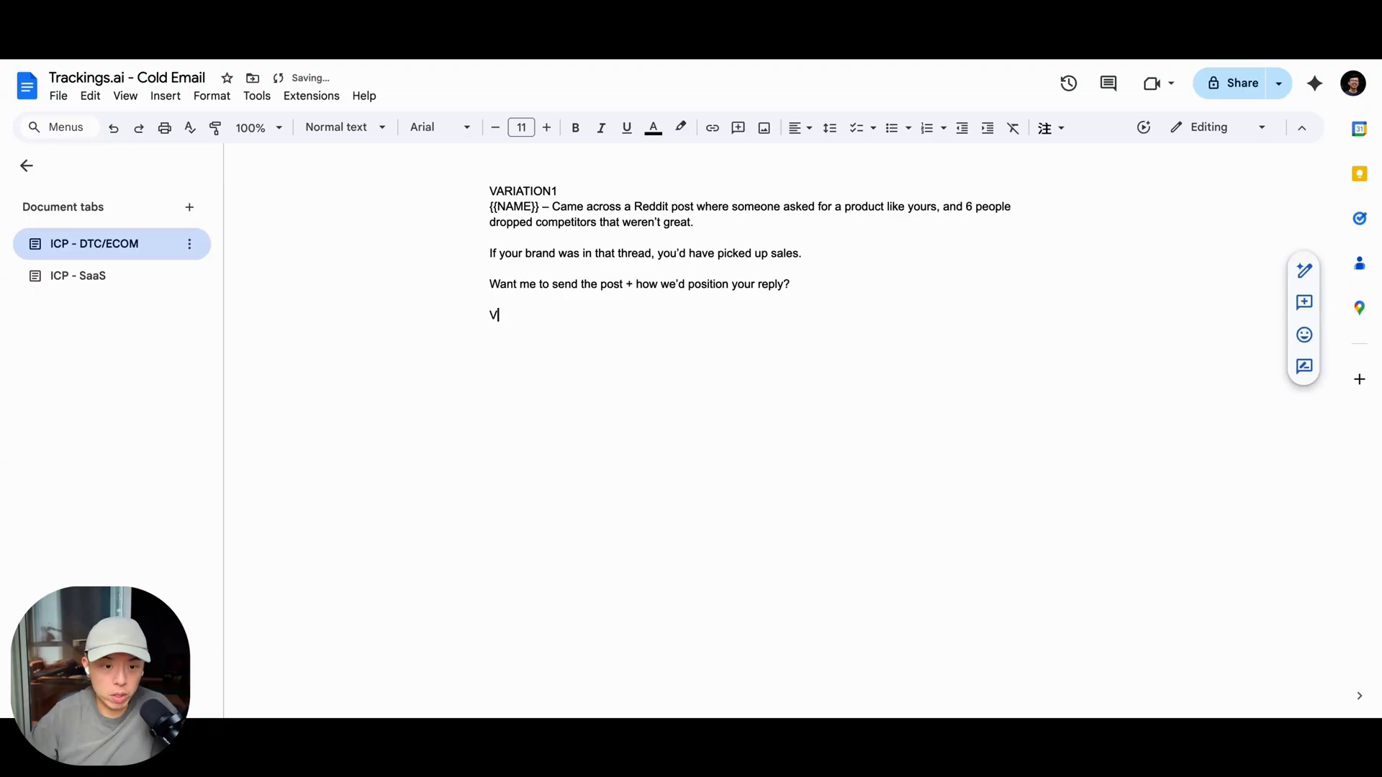
pyautogui.write('ARIATION2')
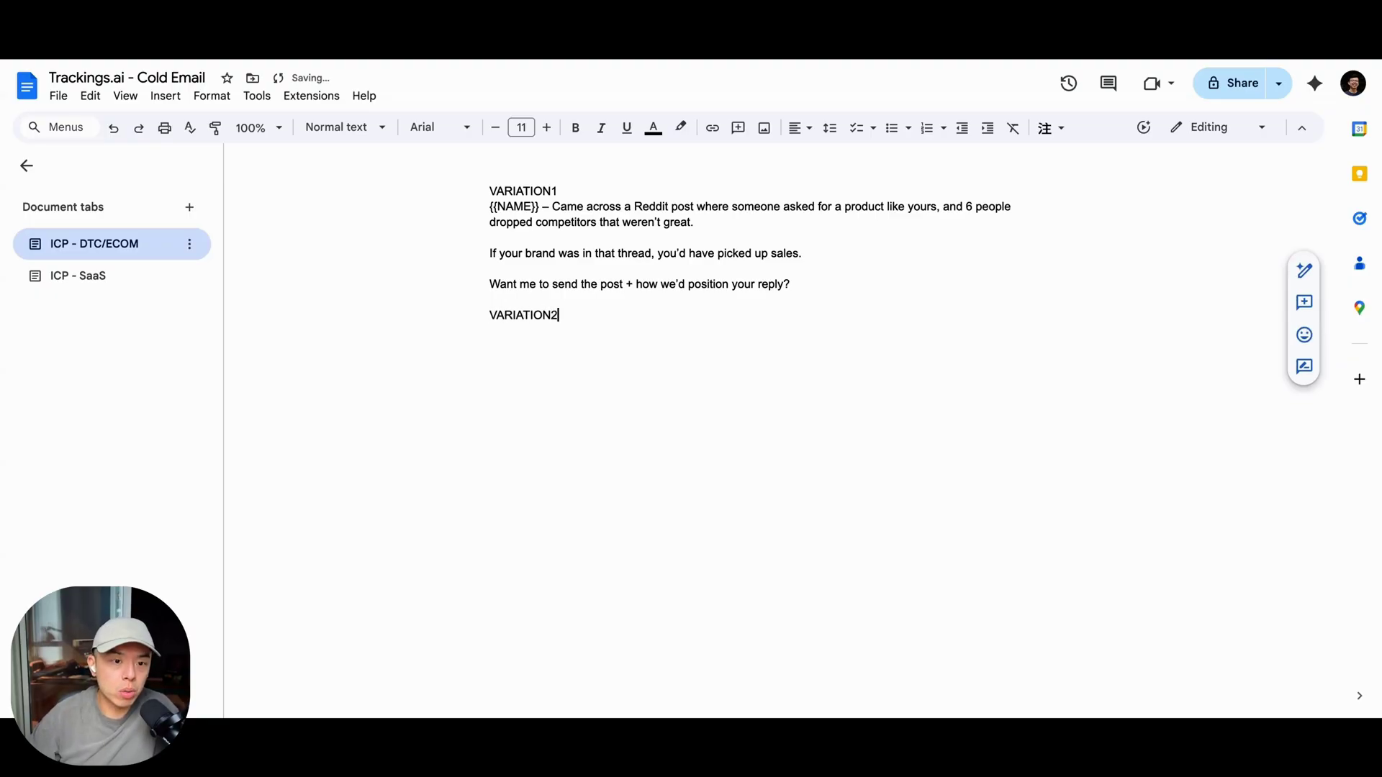
pyautogui.press('Return')
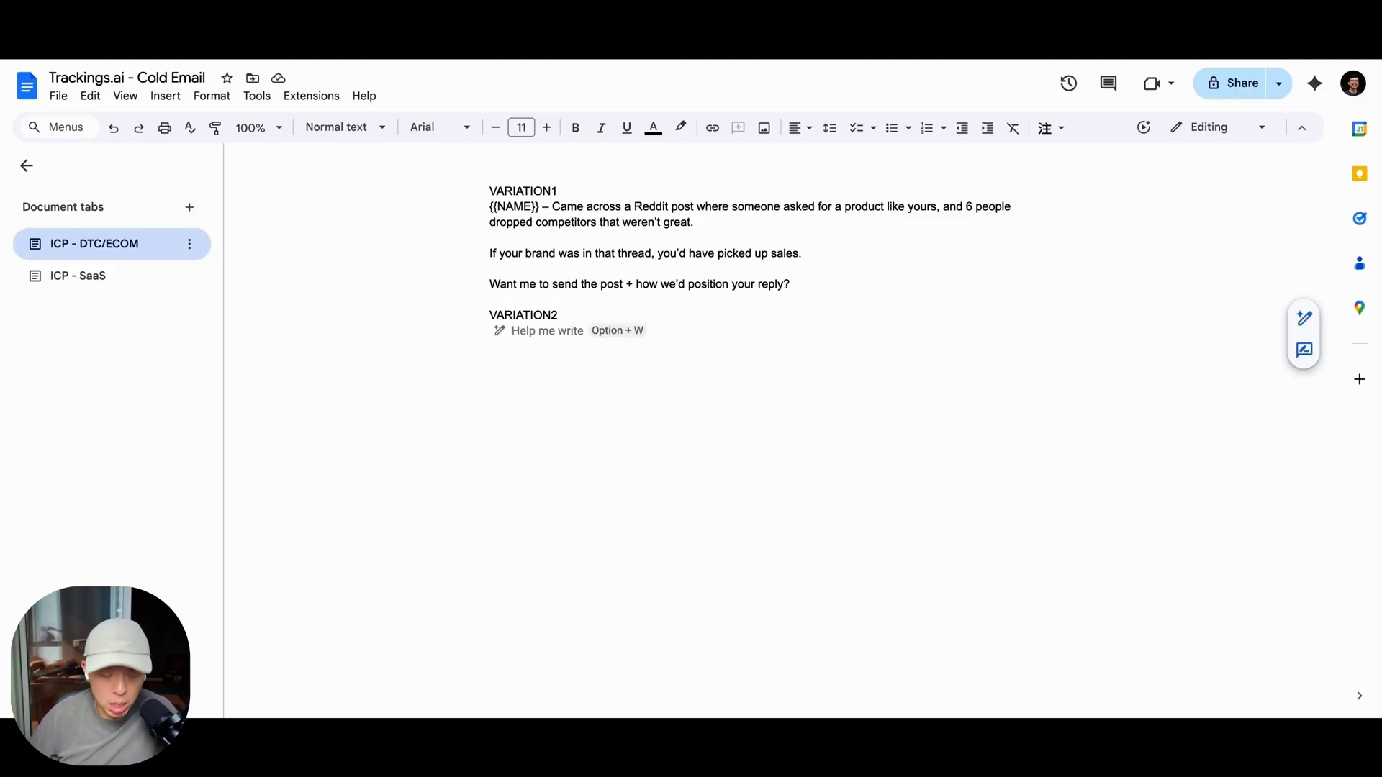
pyautogui.write('Jacky – Saw a Reddit thread where people were asking about products like yours. A handful of competitors got mentioned, but none were strong fits.  If your brand had been there, you’d have scooped up the attention (and sales).  Want me to share the thread + a suggested reply?')
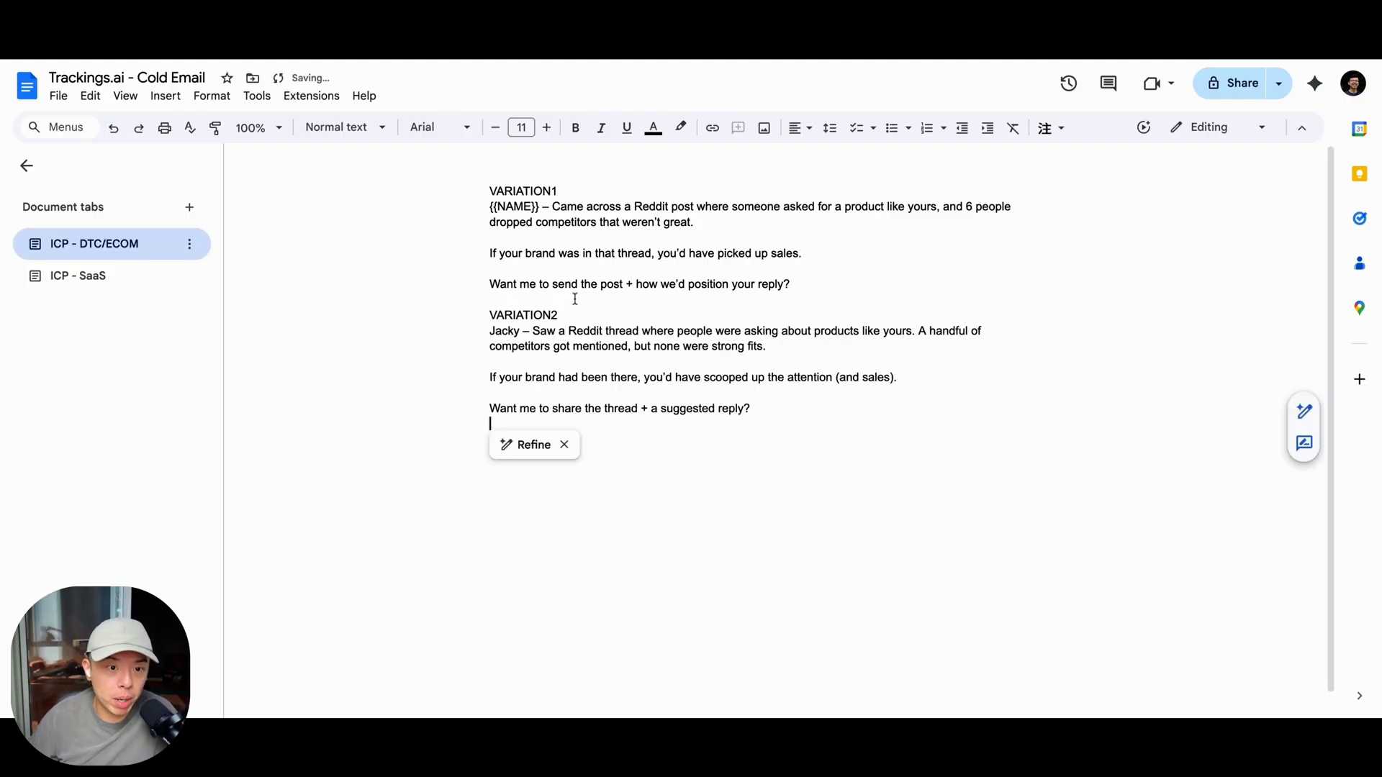
pyautogui.moveTo(538, 206); pyautogui.dragTo(478, 205)
pyautogui.hotkey('ctrl', 'c')
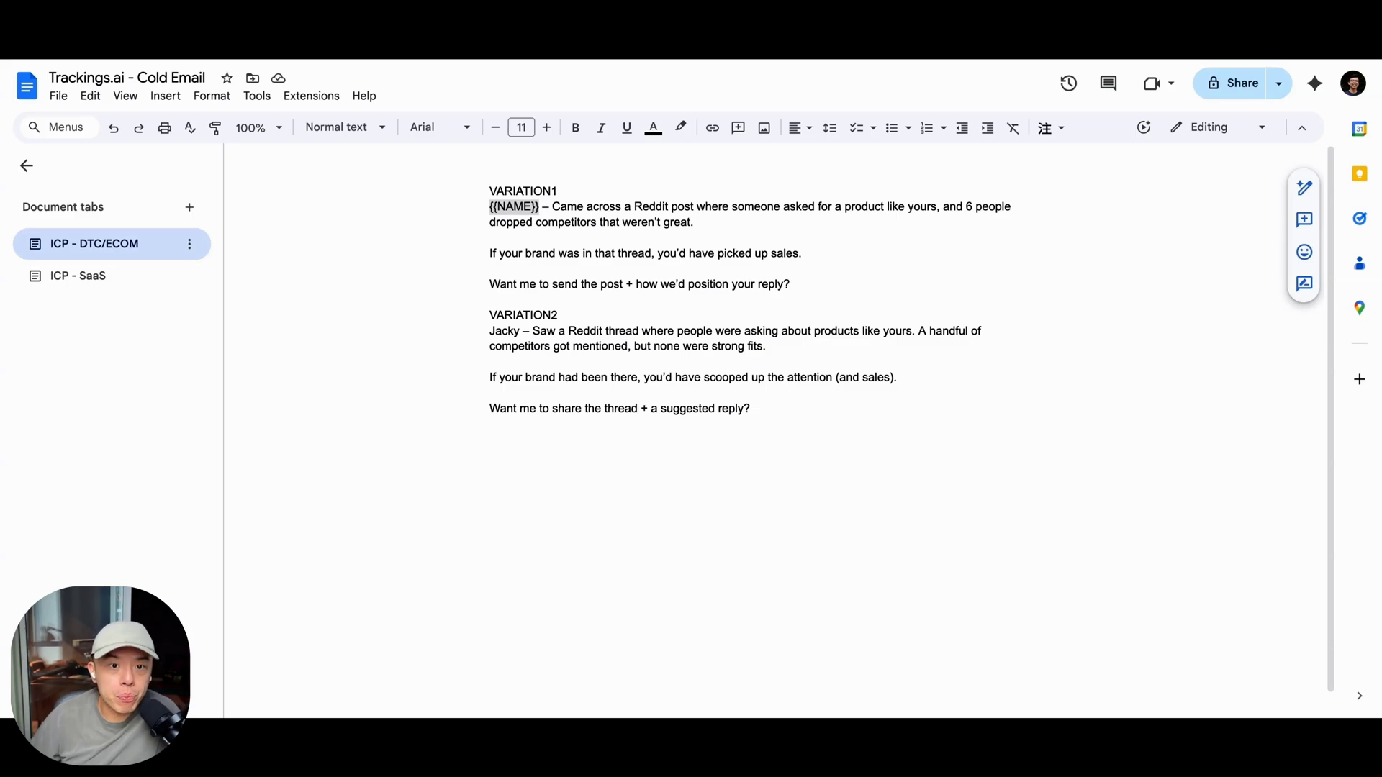
pyautogui.click(642, 433)
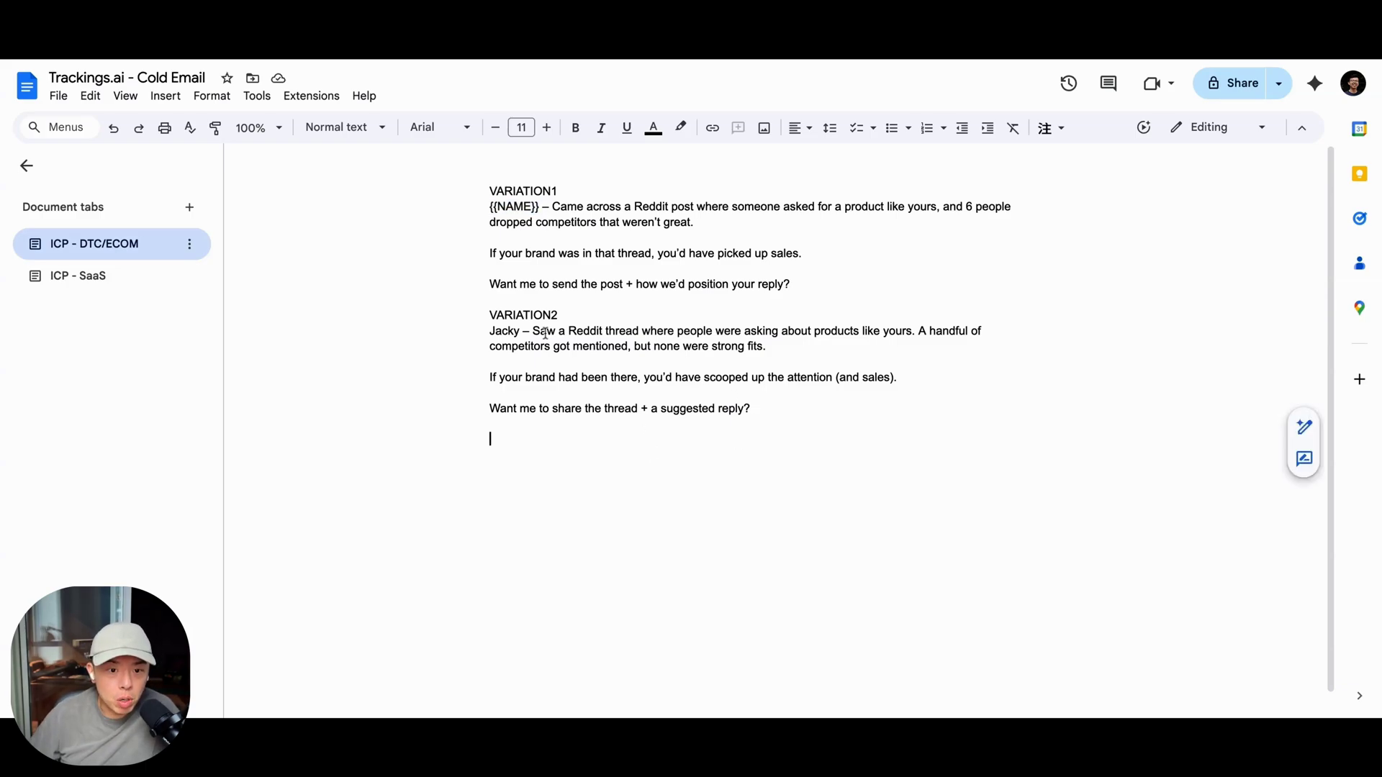
pyautogui.moveTo(773, 424); pyautogui.dragTo(444, 339)
pyautogui.hotkey('ctrl', 'v')
pyautogui.hotkey('ctrl', 'z')
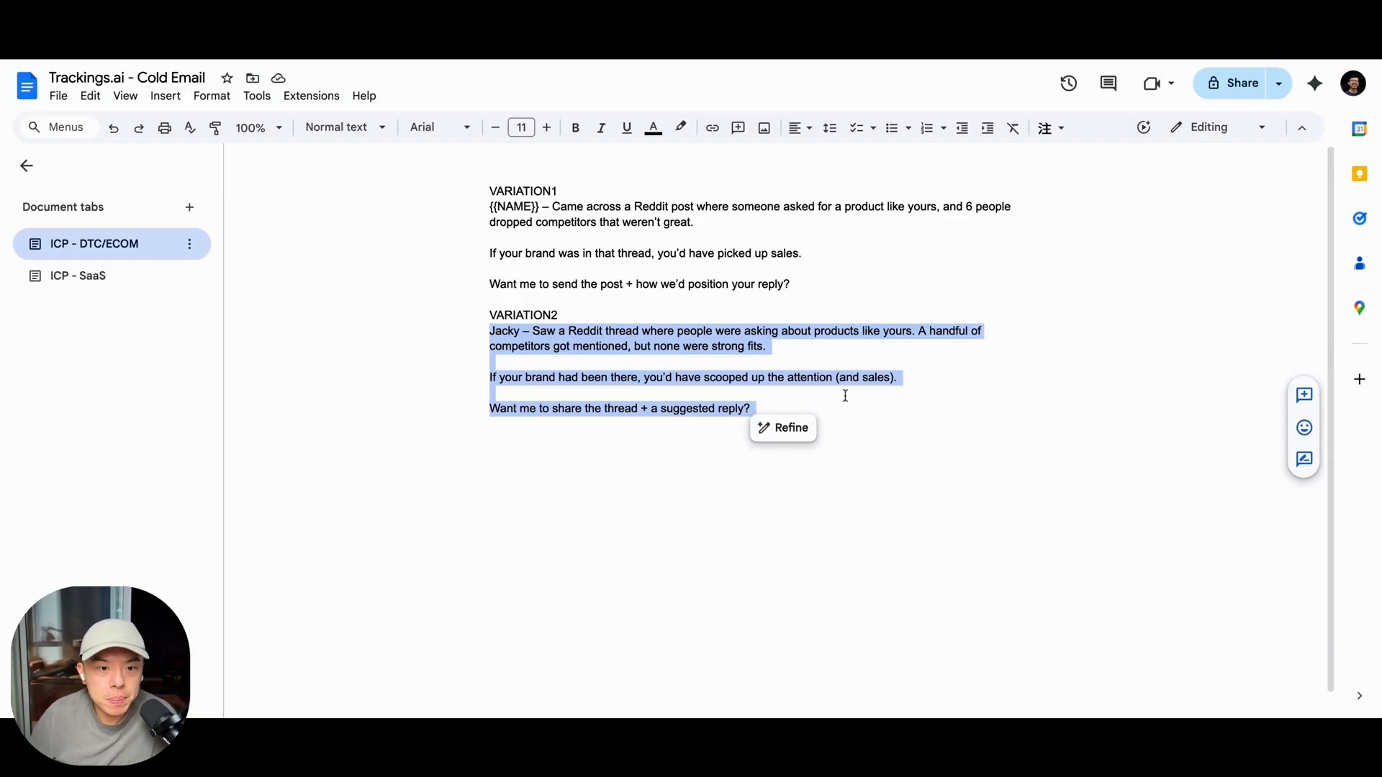
pyautogui.click(560, 297)
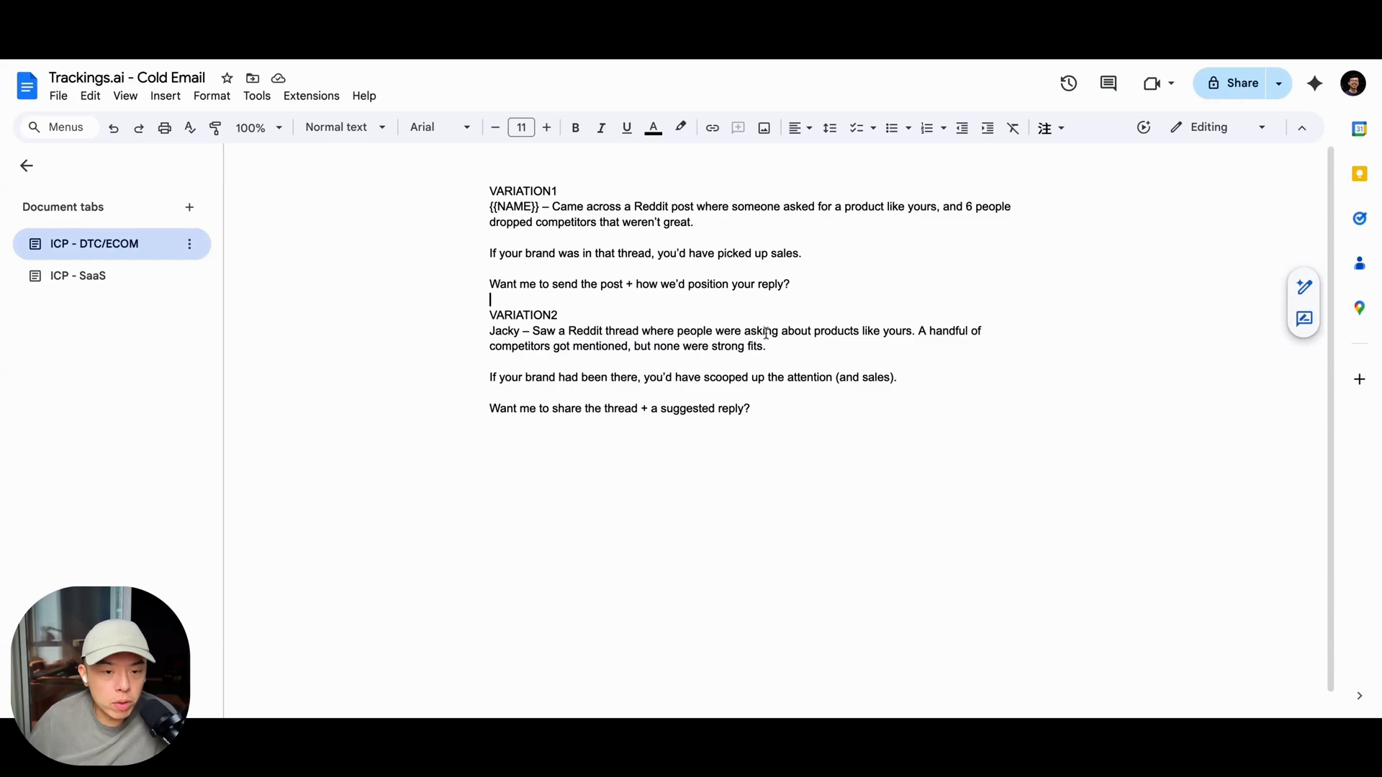
# Step: Add a SUBJECT LINES section below the second variation listing "Saw this for you", "Worth a look {{NAME}}" and "Quick question {{NAME}}"
pyautogui.click(761, 428)
pyautogui.press('Return')
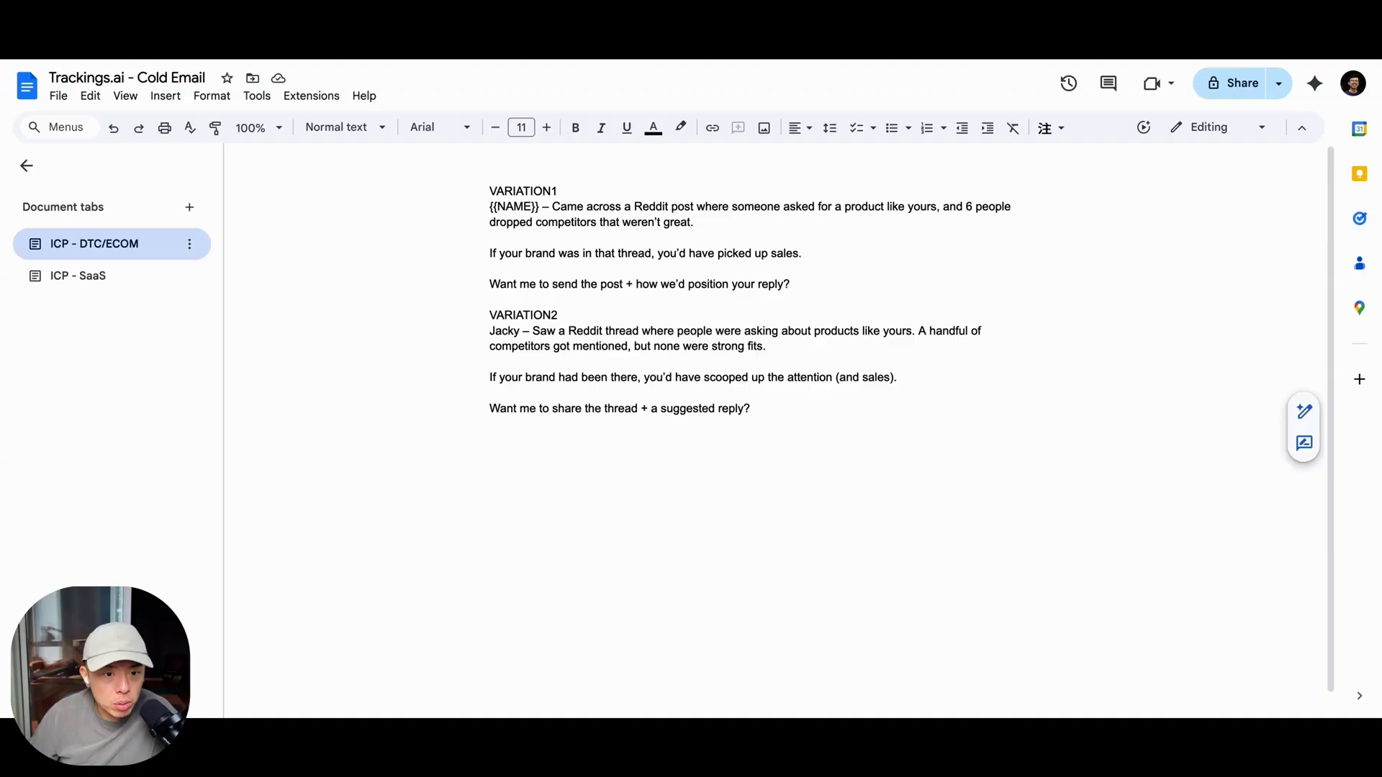
pyautogui.press('Return')
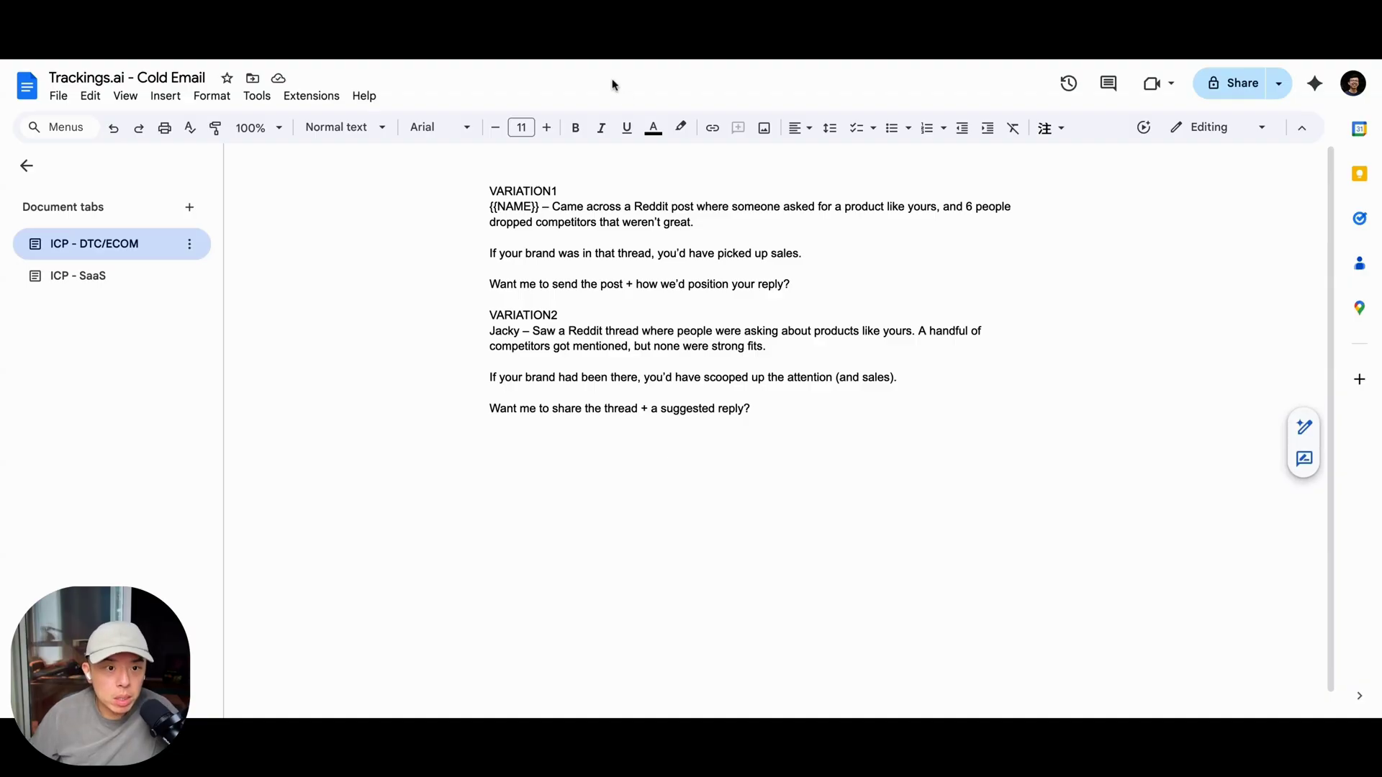
pyautogui.click(475, 61)
pyautogui.click(580, 269)
pyautogui.scroll(3, 763, 193)
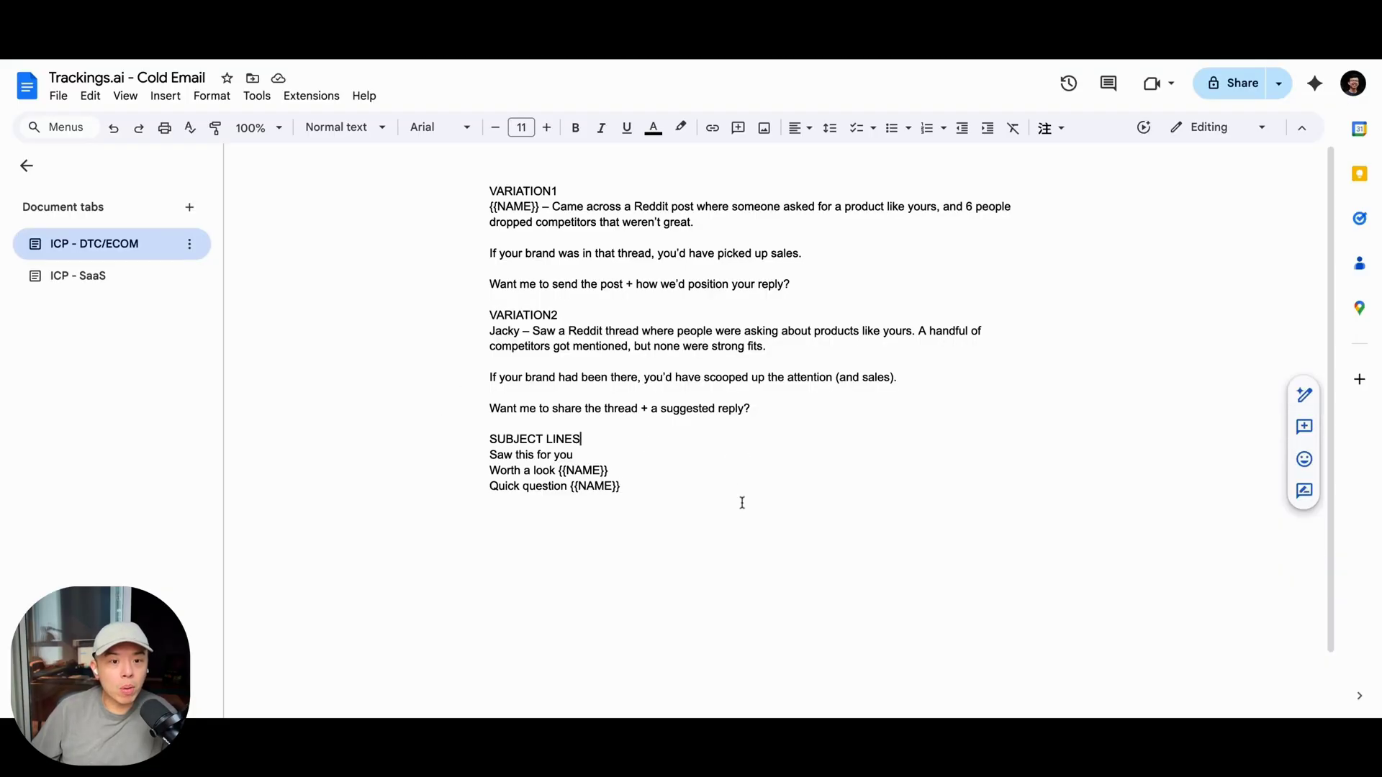
# Step: Copy the entire ICP - DTC/ECOM text, from the VARIATION1 heading through the last subject line
pyautogui.moveTo(741, 500); pyautogui.dragTo(394, 256)
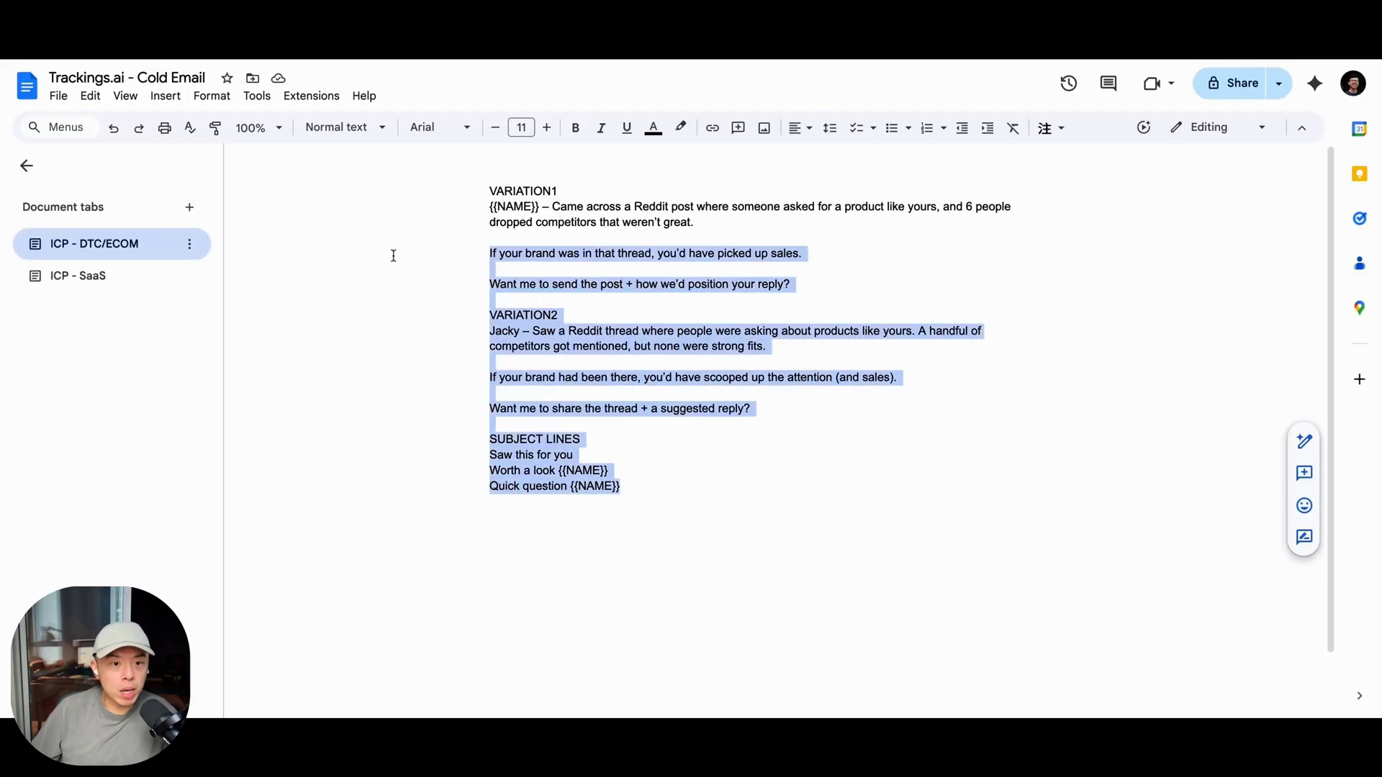
pyautogui.click(469, 201)
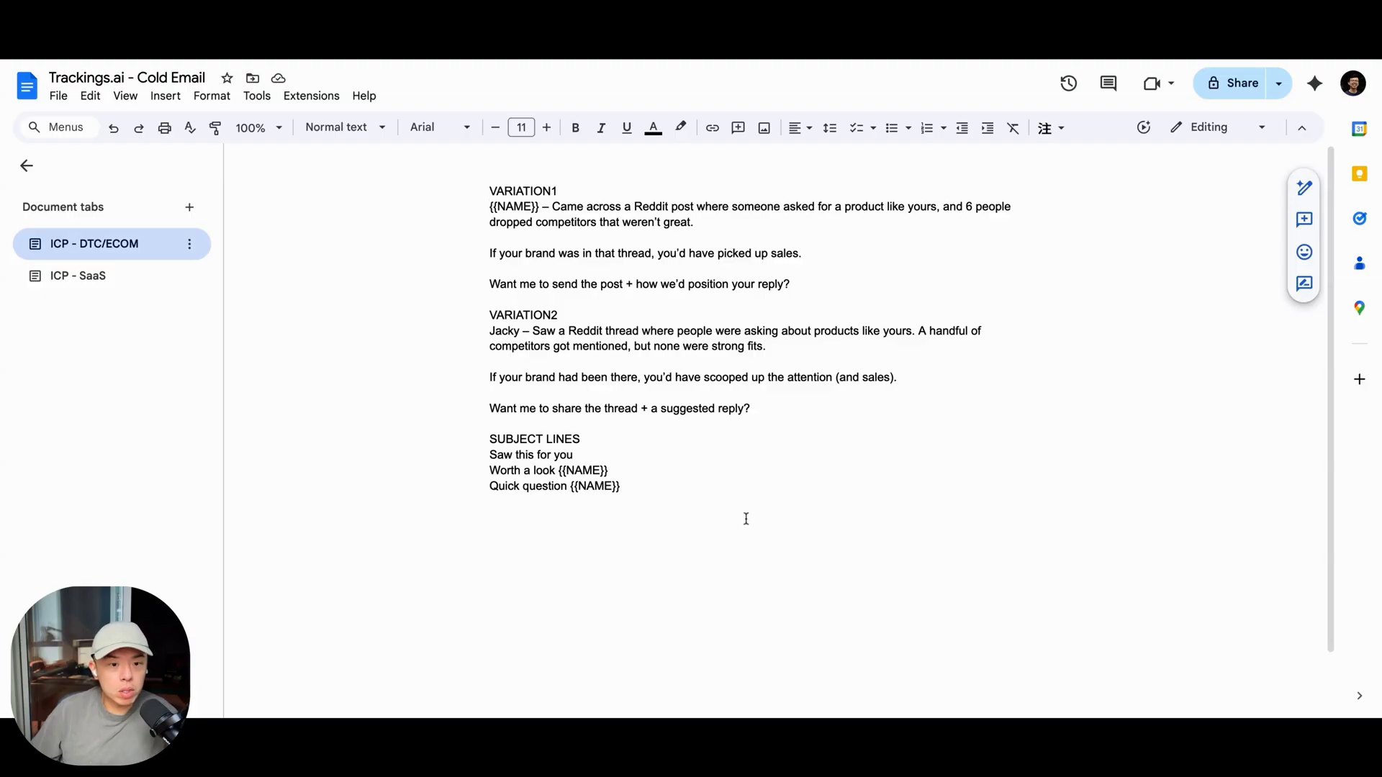
pyautogui.moveTo(746, 519); pyautogui.dragTo(338, 188)
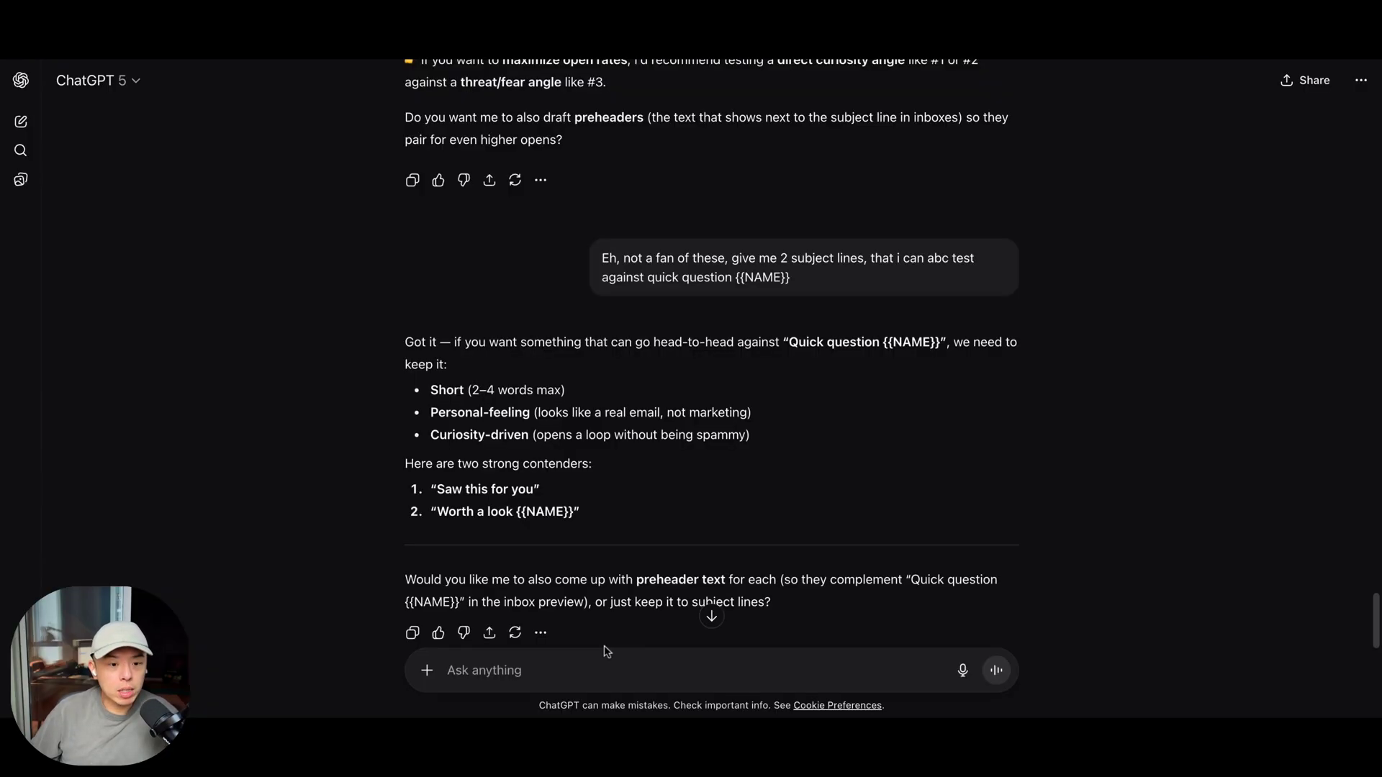
# Step: In the ChatGPT conversation, send the prompt "Now tweak these, for saas" with the copied variations and subject lines pasted below it
pyautogui.click(593, 663)
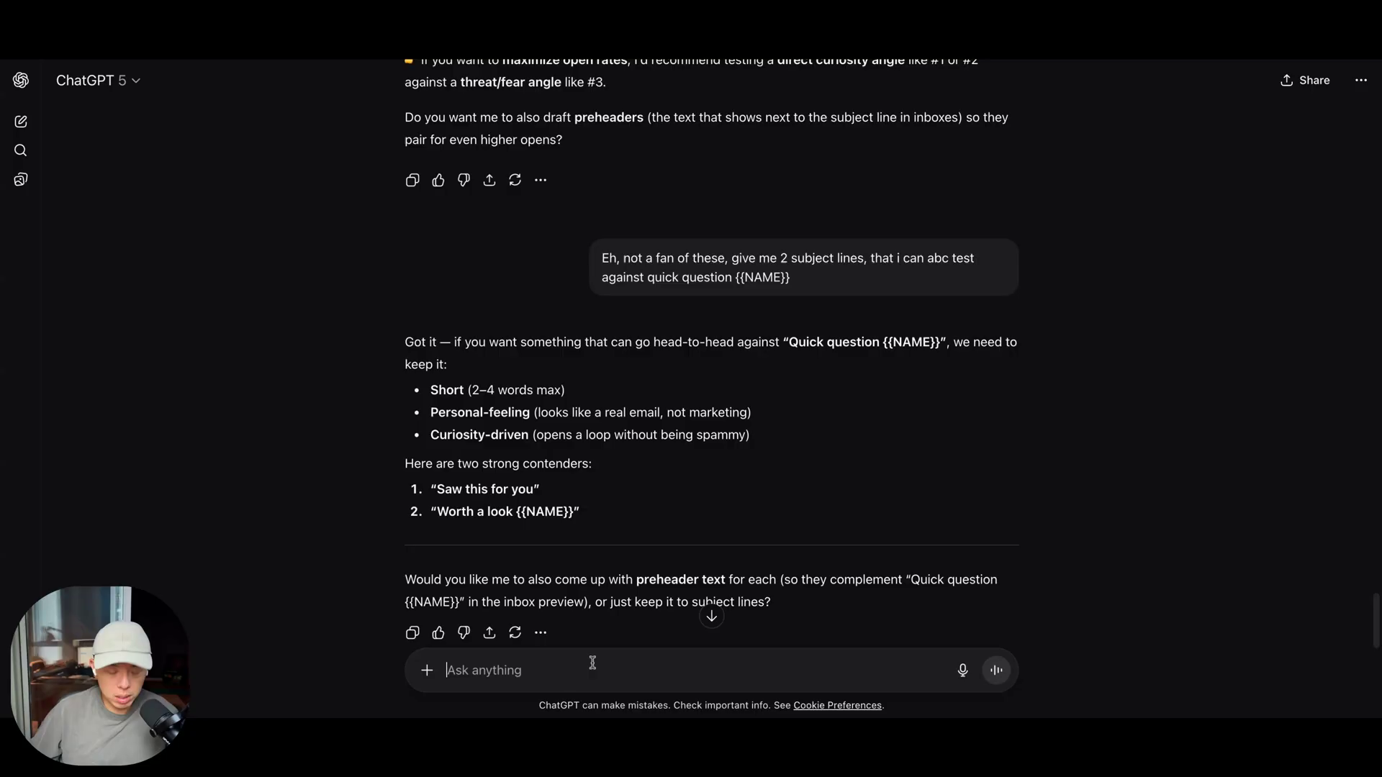
pyautogui.write('Biw')
pyautogui.press('BackSpace')
pyautogui.press('BackSpace')
pyautogui.press('BackSpace')
pyautogui.write('Now to')
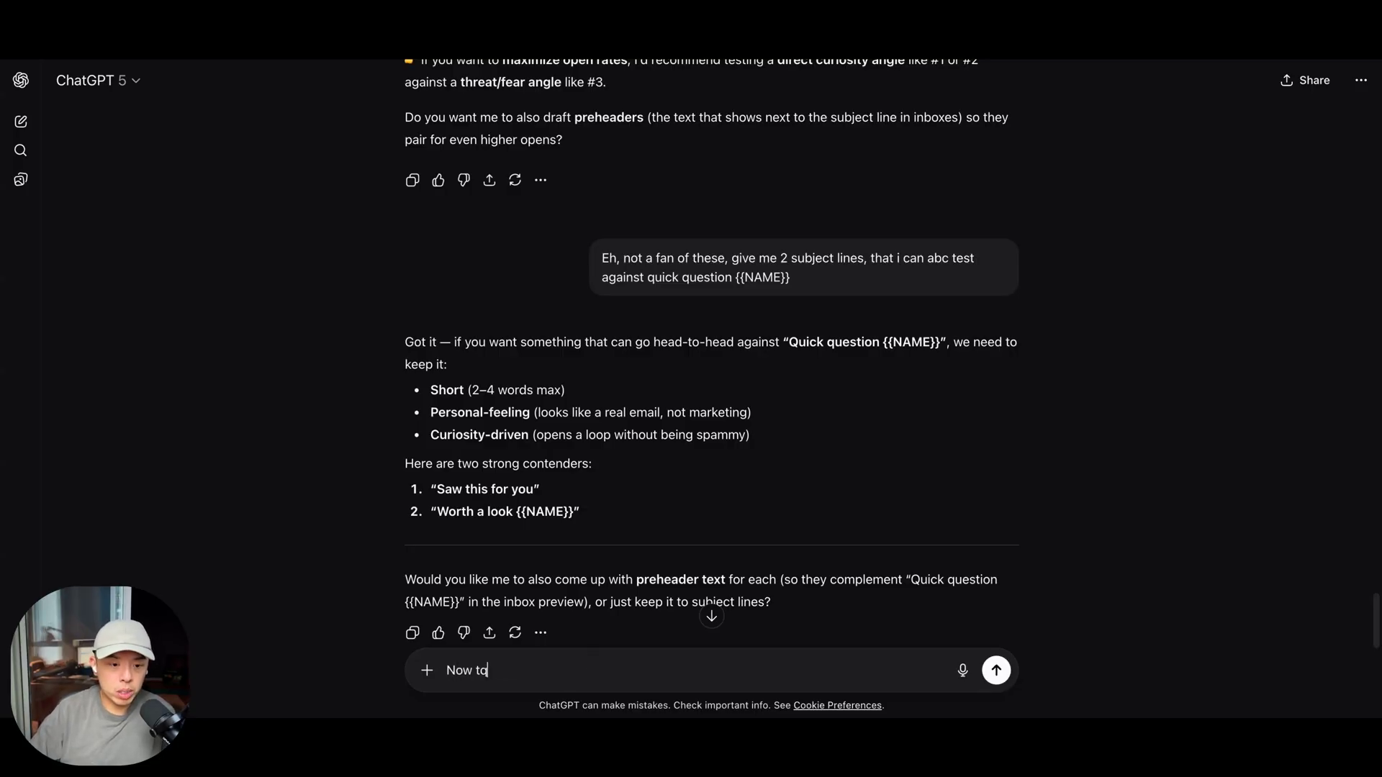
pyautogui.press('BackSpace')
pyautogui.write('weak ')
pyautogui.write('these, for saas')
pyautogui.hotkey('shift', 'Return')
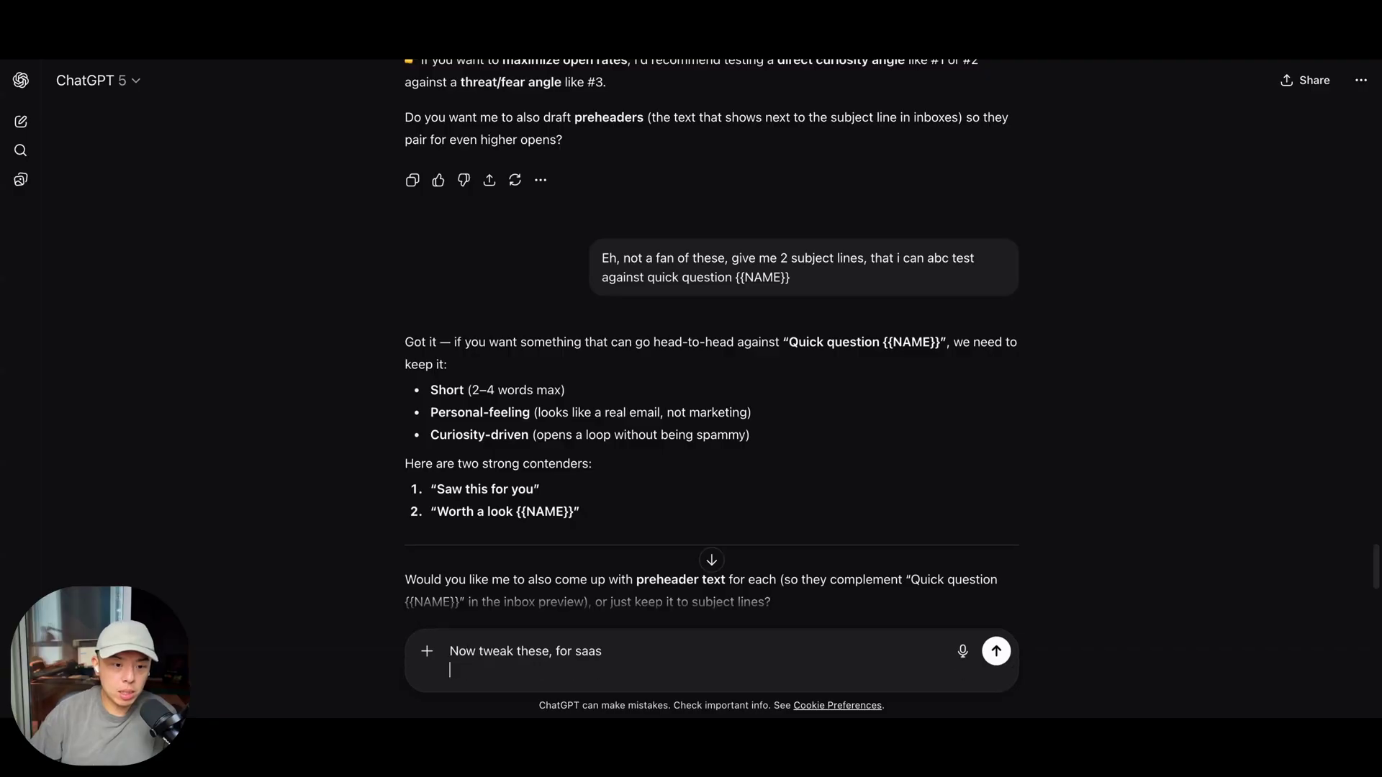
pyautogui.hotkey('ctrl', 'v')
pyautogui.press('Return')
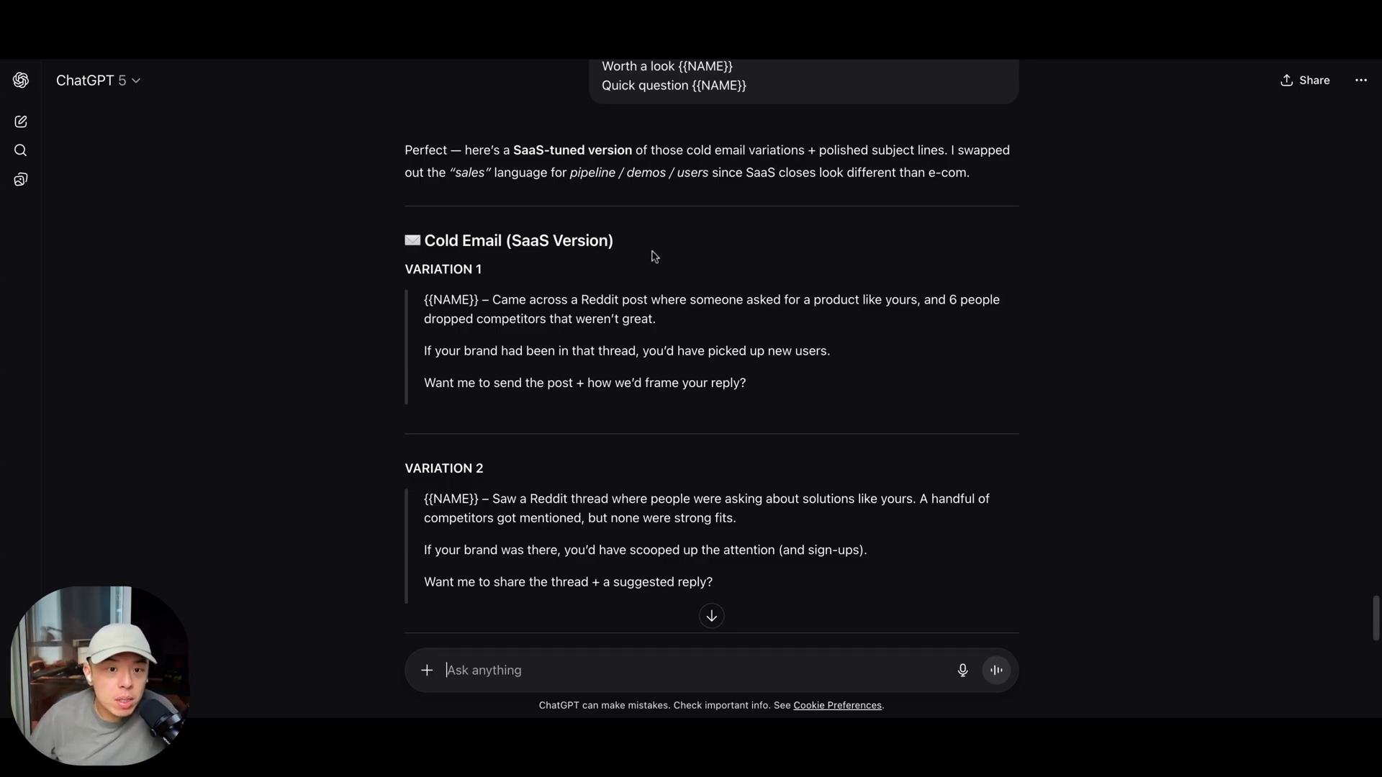
# Step: Examine the SaaS version in the reply, highlighting Variation 1, Variation 2 and the A/B/C subject lines in turn
pyautogui.doubleClick(555, 306)
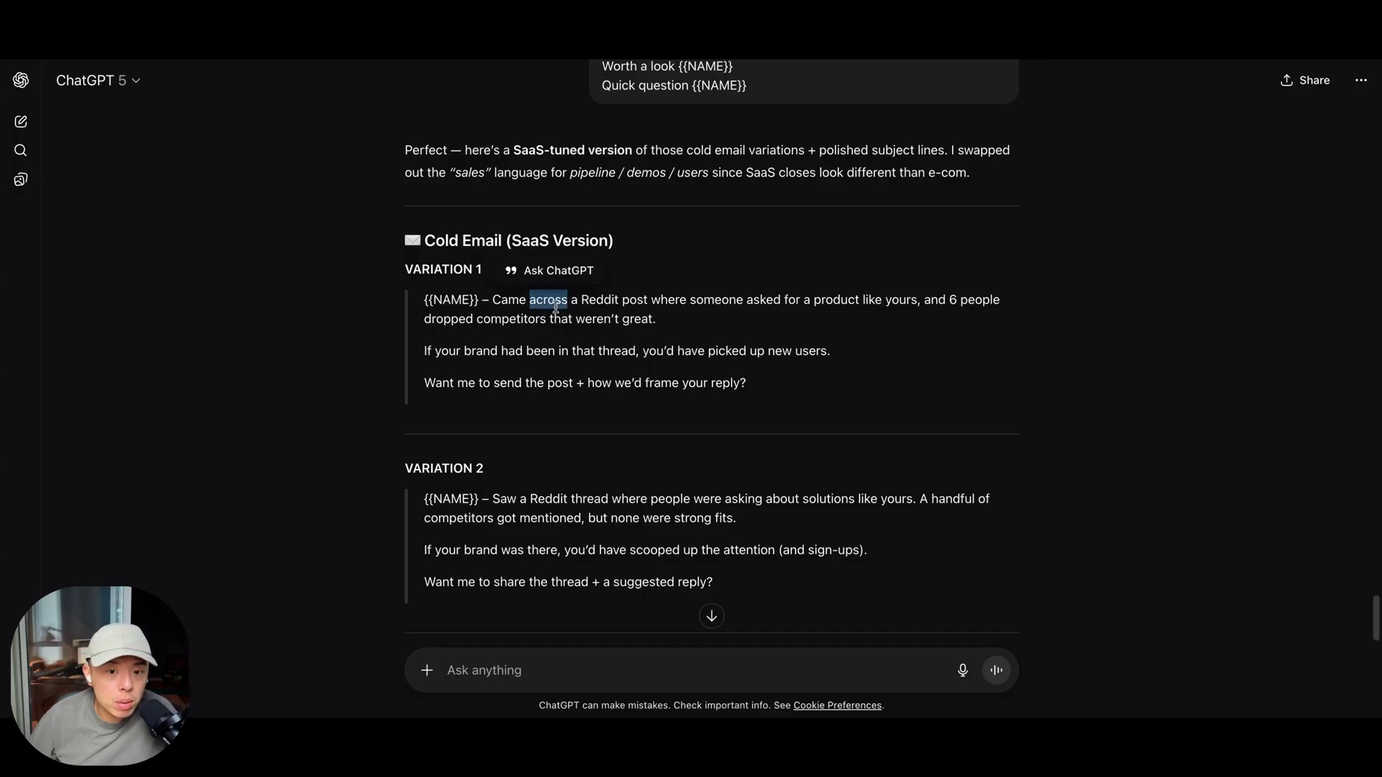
pyautogui.tripleClick(633, 350)
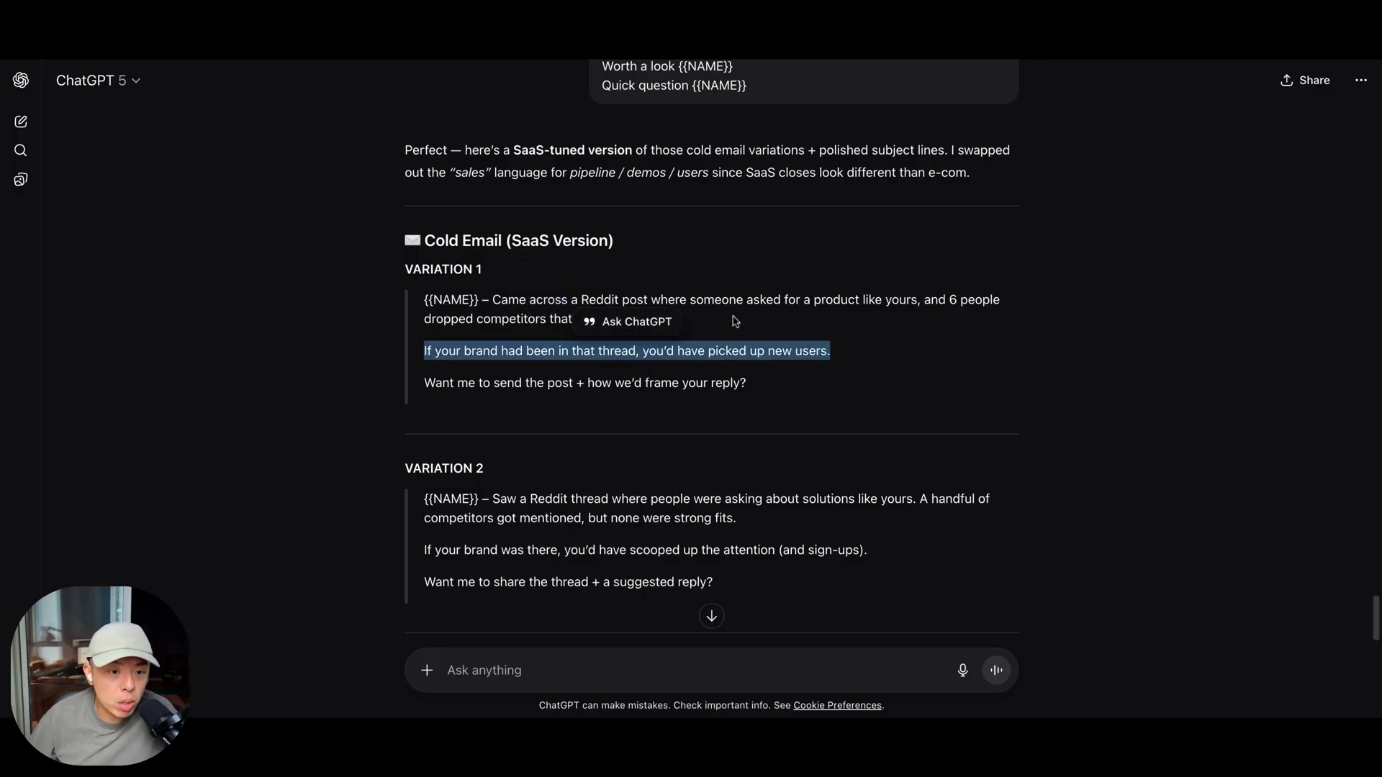
pyautogui.tripleClick(781, 311)
pyautogui.moveTo(795, 387); pyautogui.dragTo(417, 306)
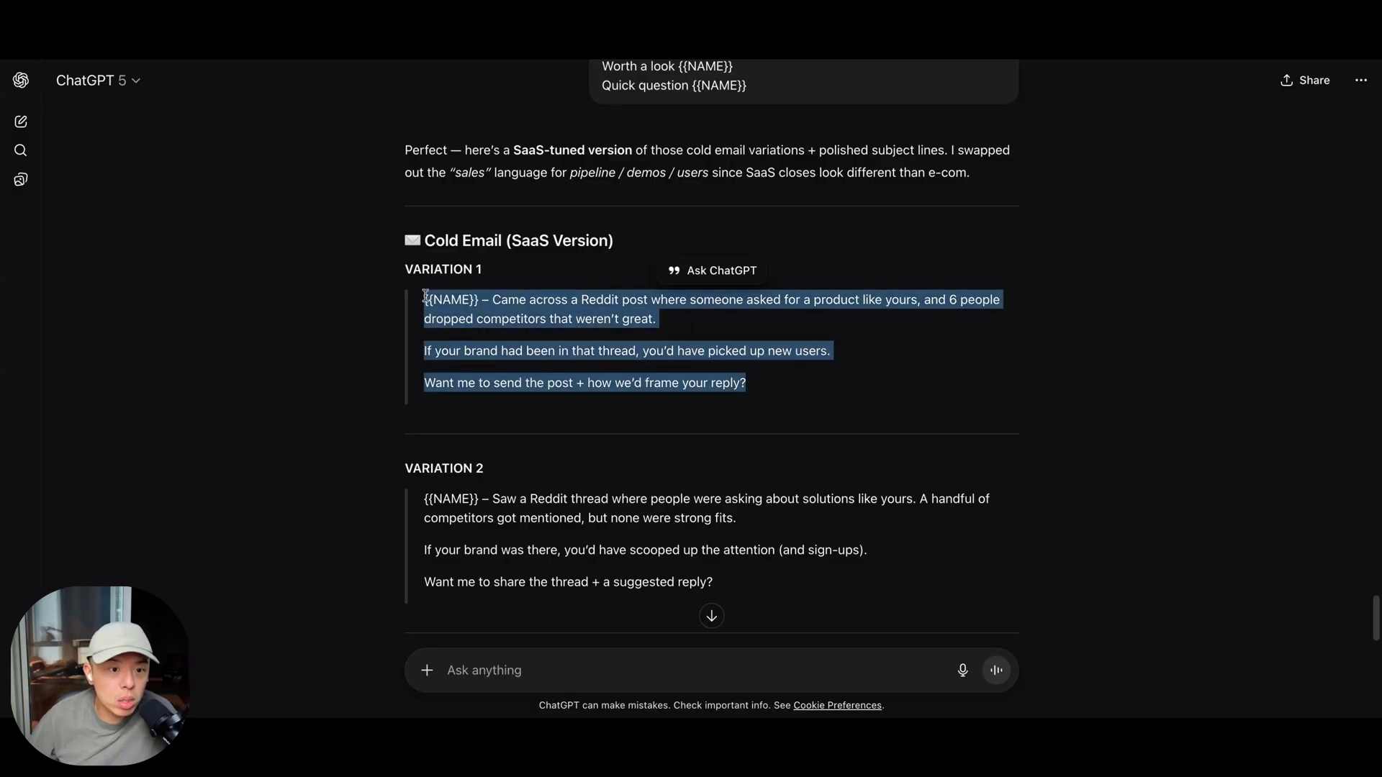
pyautogui.keyDown('shift'); pyautogui.click(416, 271); pyautogui.keyUp('shift')
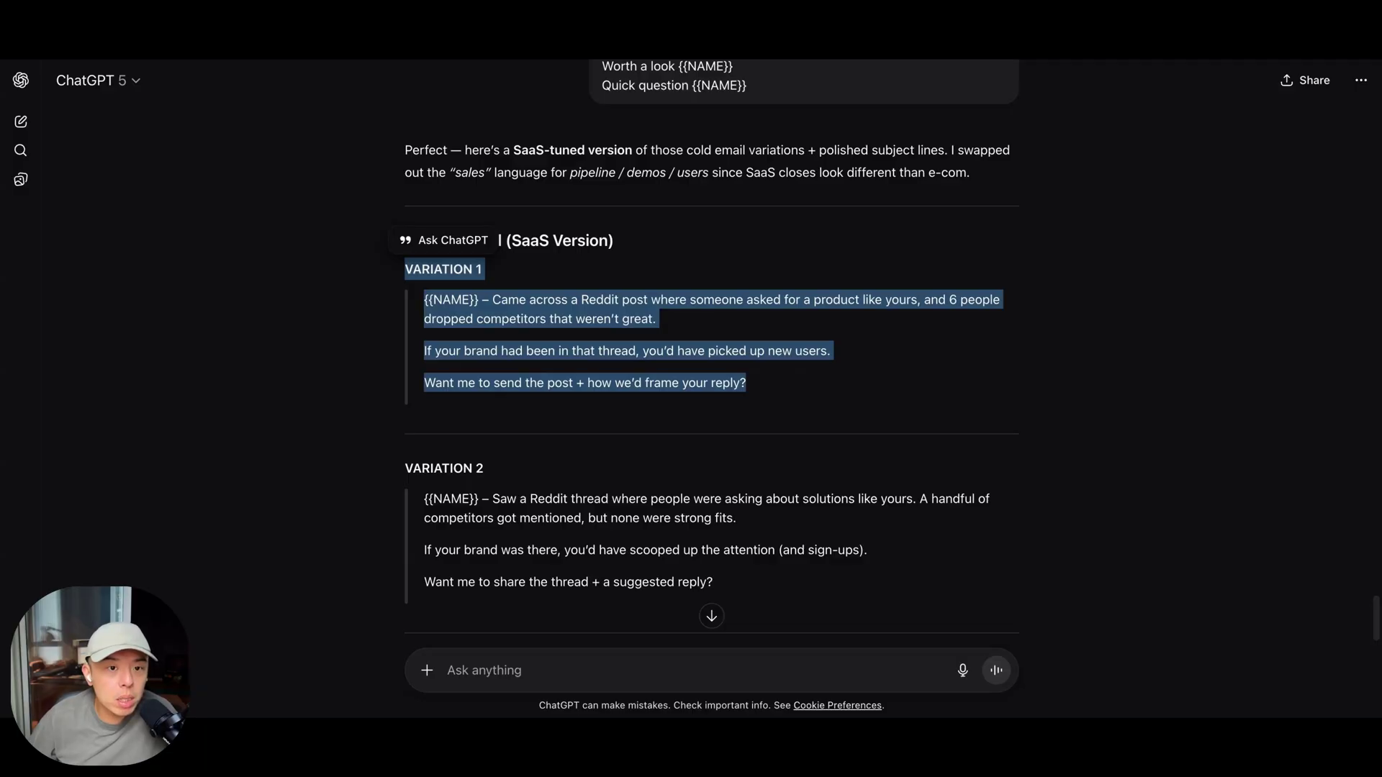
pyautogui.tripleClick(443, 468)
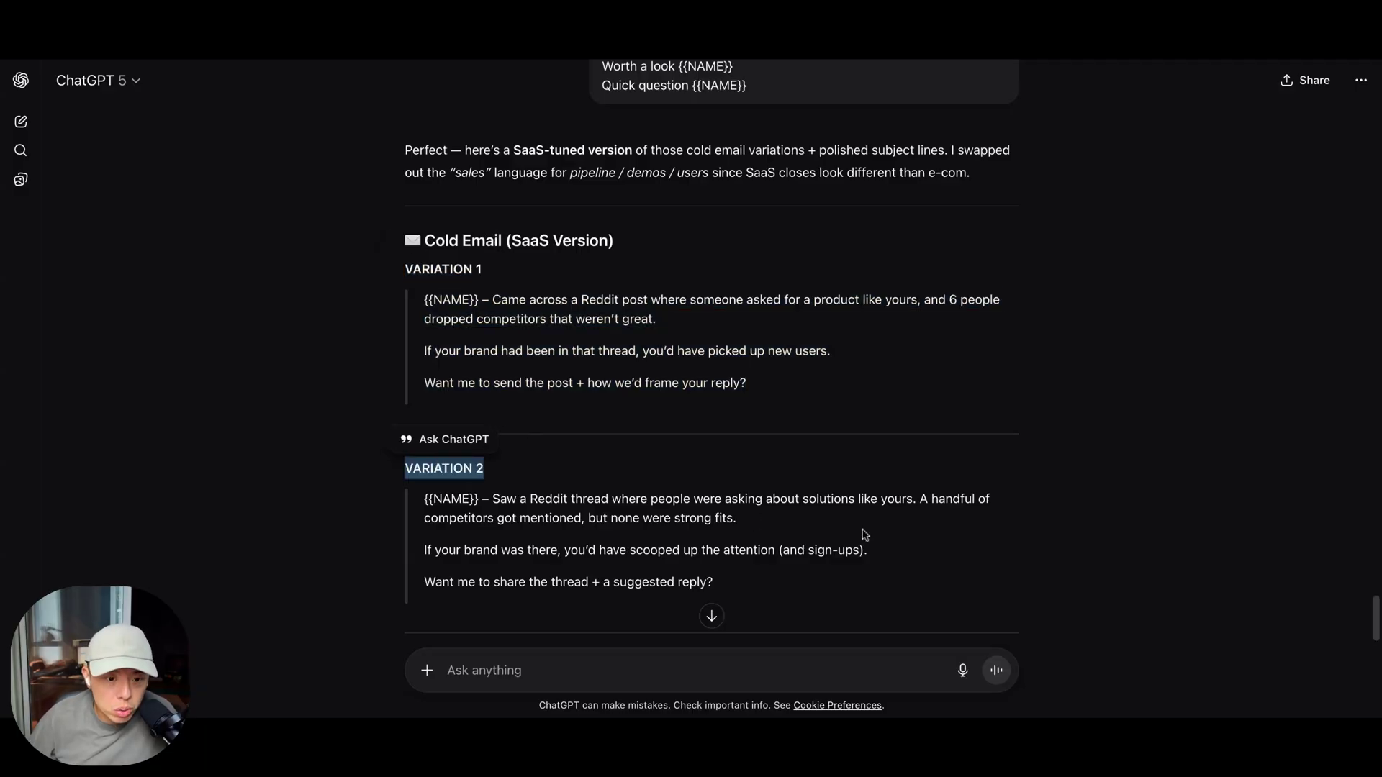
pyautogui.scroll(-3, 864, 534)
pyautogui.keyDown('shift'); pyautogui.click(764, 404); pyautogui.keyUp('shift')
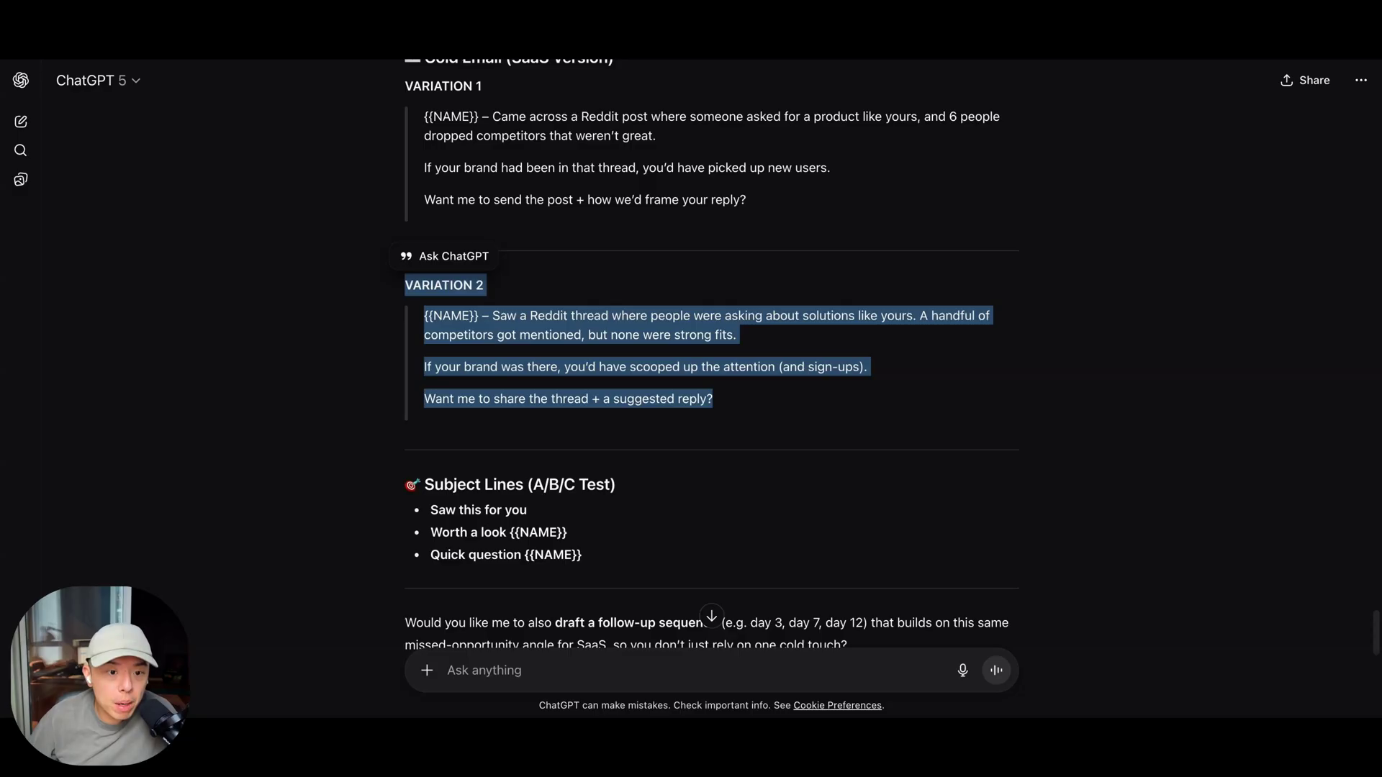
pyautogui.tripleClick(498, 479)
pyautogui.keyDown('shift'); pyautogui.click(662, 536); pyautogui.keyUp('shift')
pyautogui.keyDown('shift'); pyautogui.click(650, 555); pyautogui.keyUp('shift')
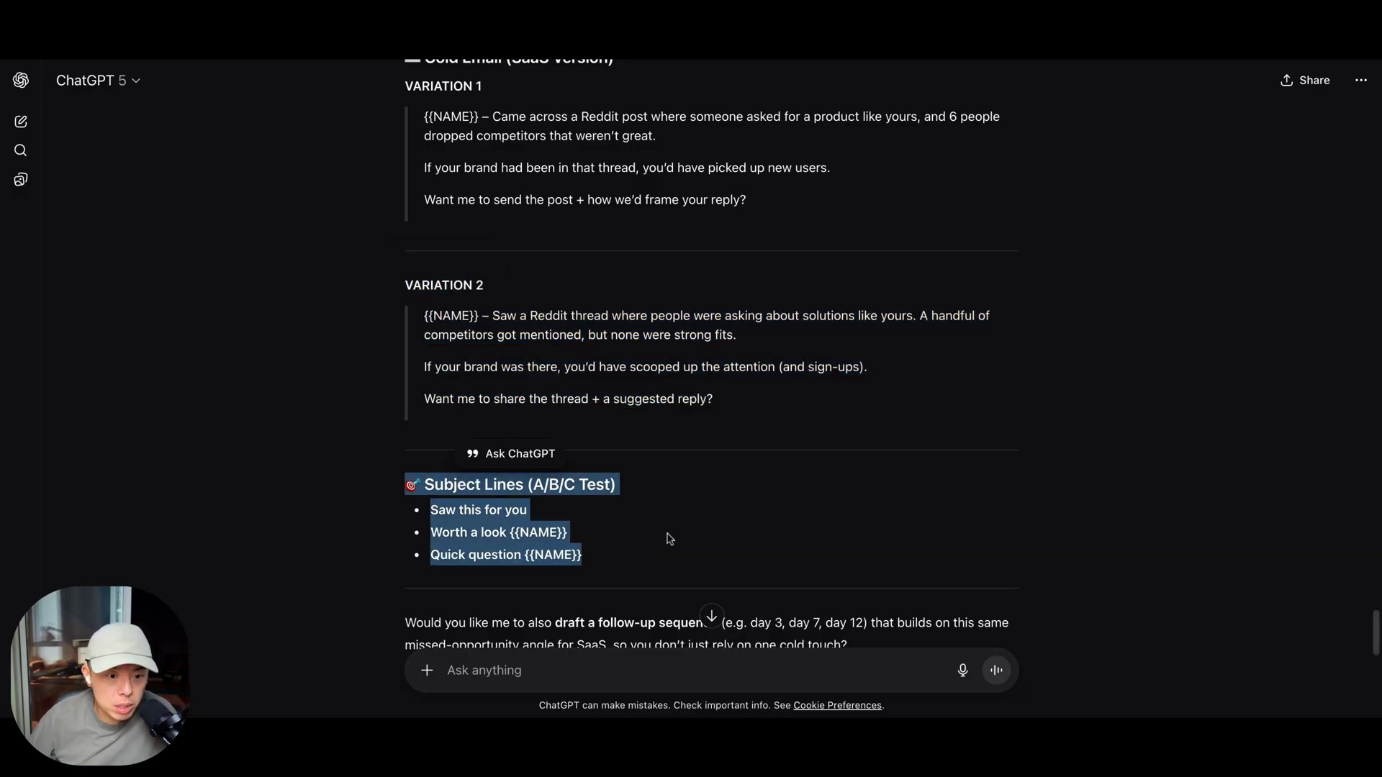
pyautogui.scroll(-3, 670, 538)
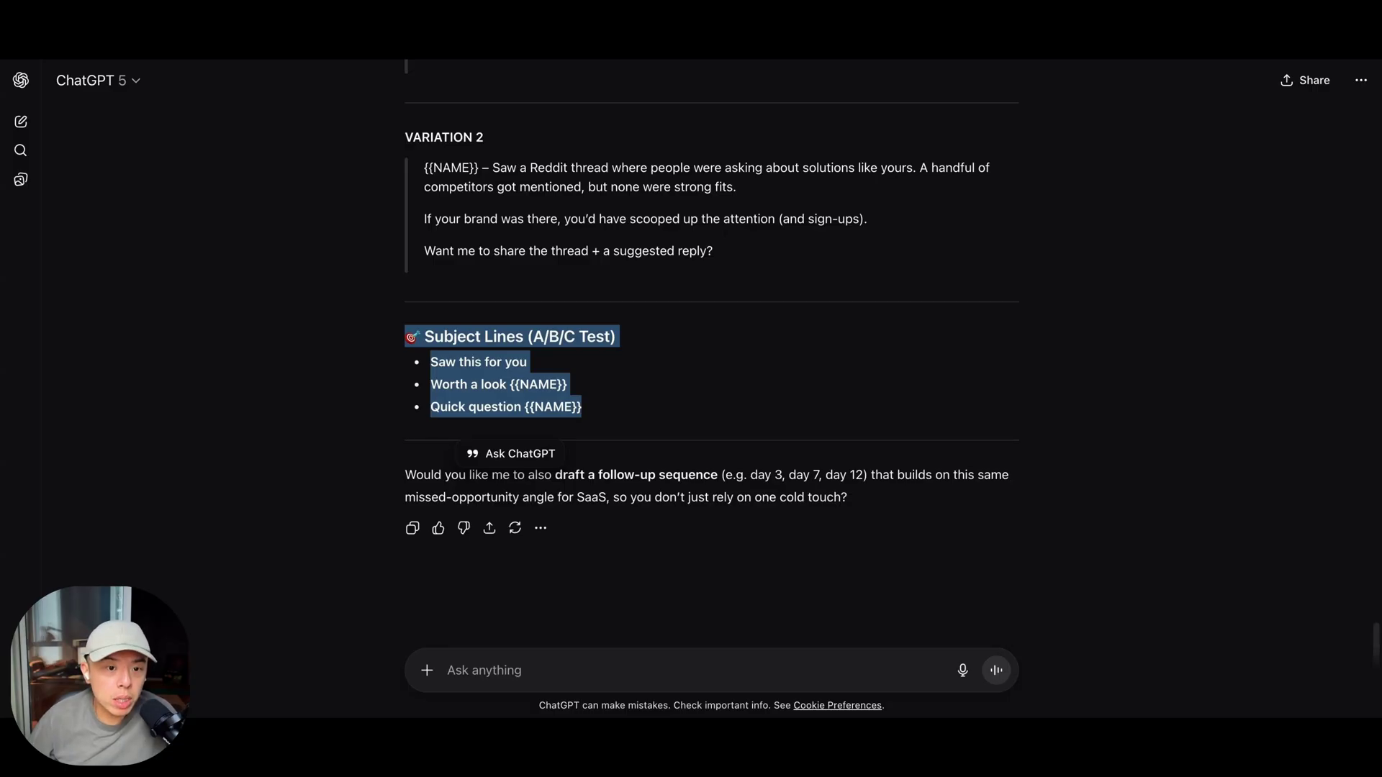
# Step: Request a follow-up sequence, asking how many times to follow up under best cold email practices when sending thousands a day, and read the reply
pyautogui.click(602, 670)
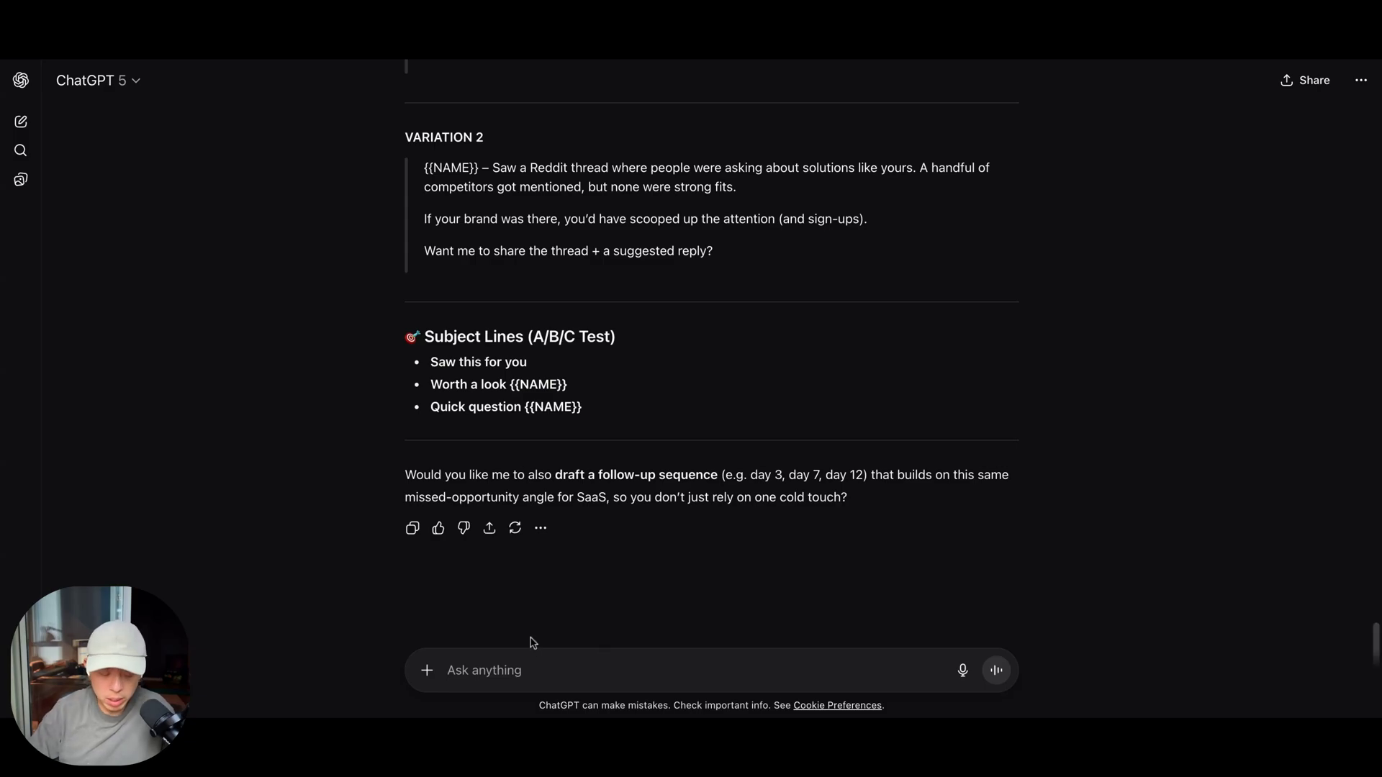
pyautogui.write('Yep, give me fo')
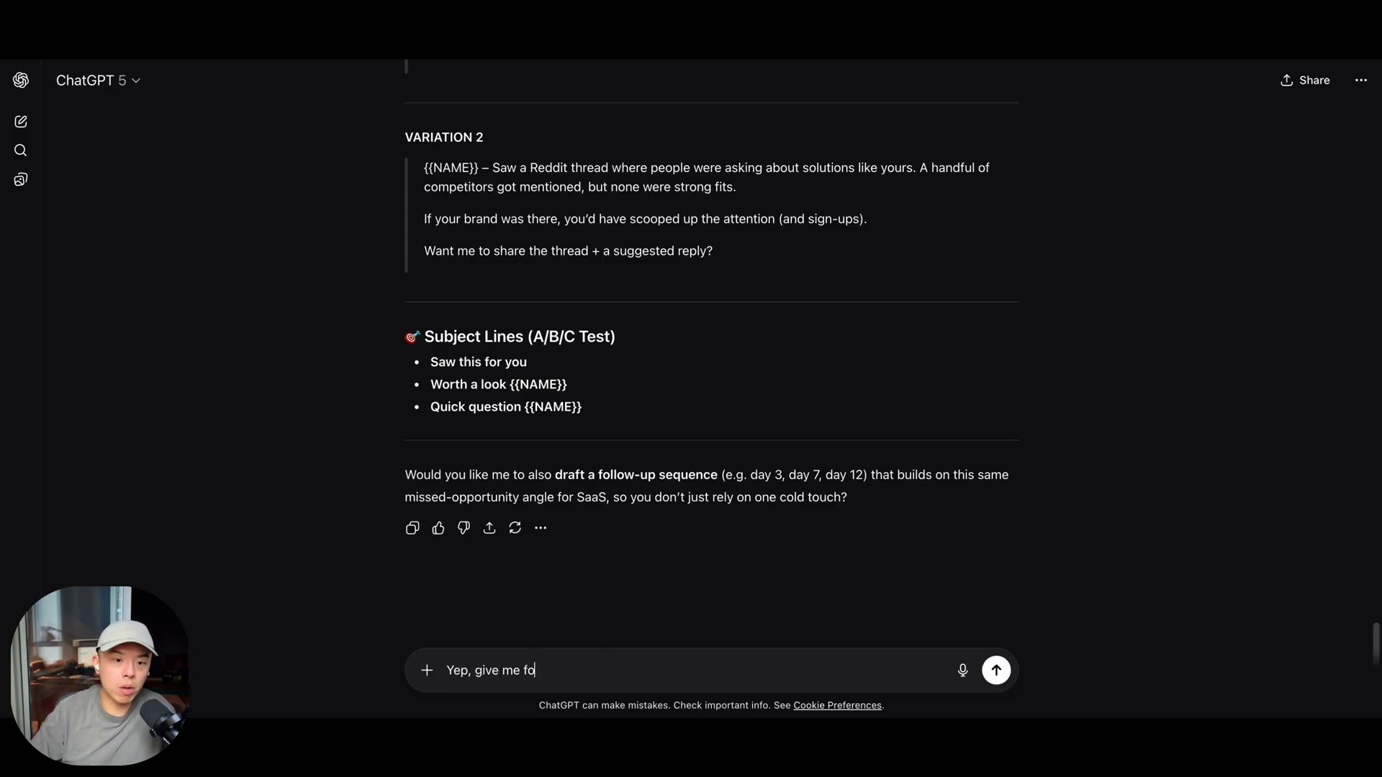
pyautogui.write('llow up seque')
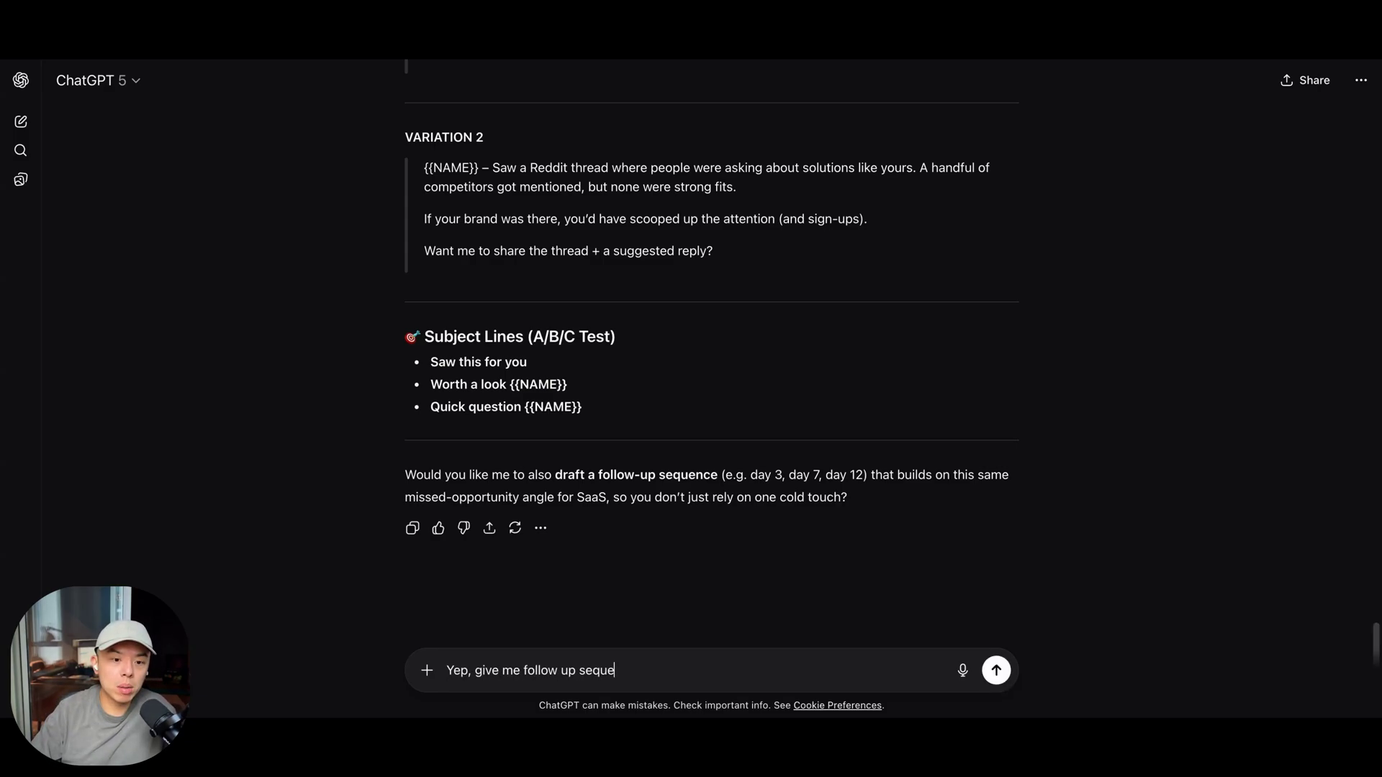
pyautogui.write('nce please, ')
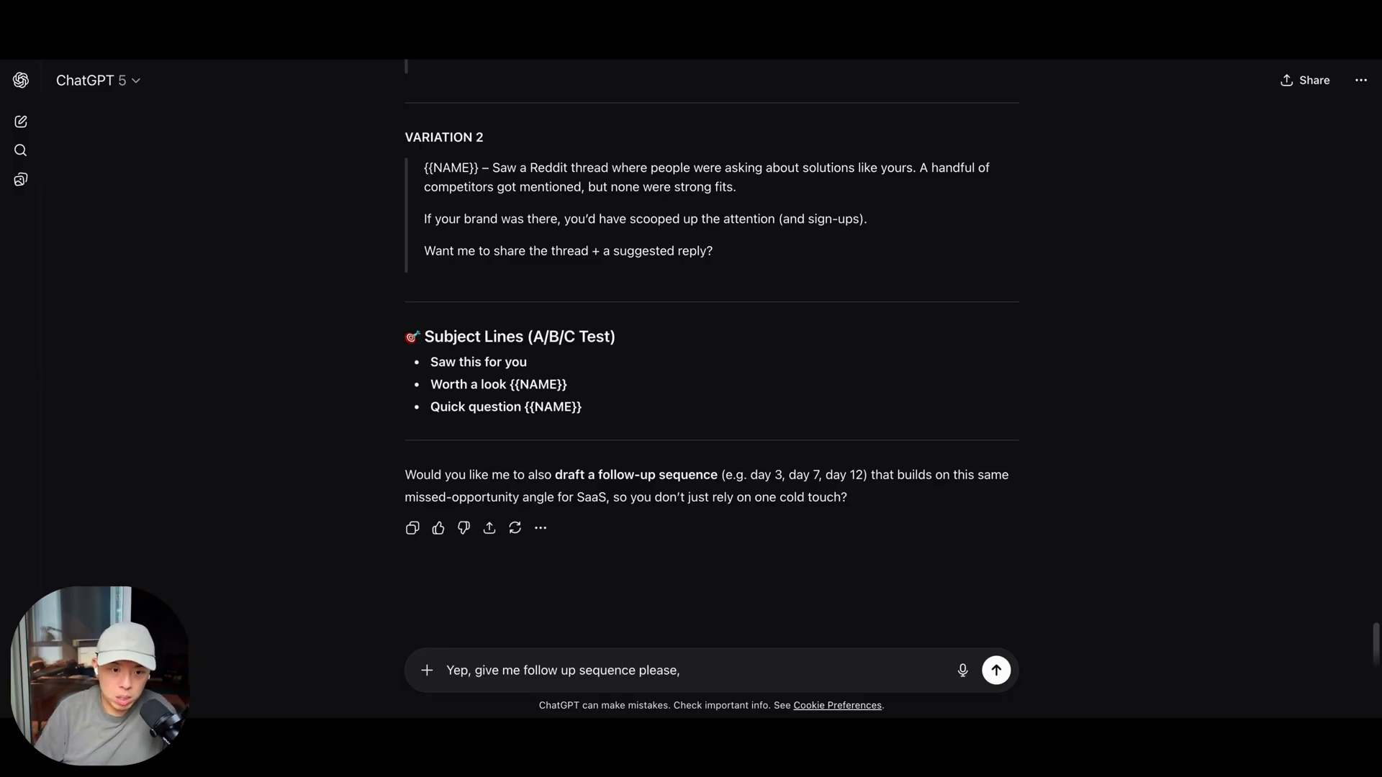
pyautogui.write('how many ')
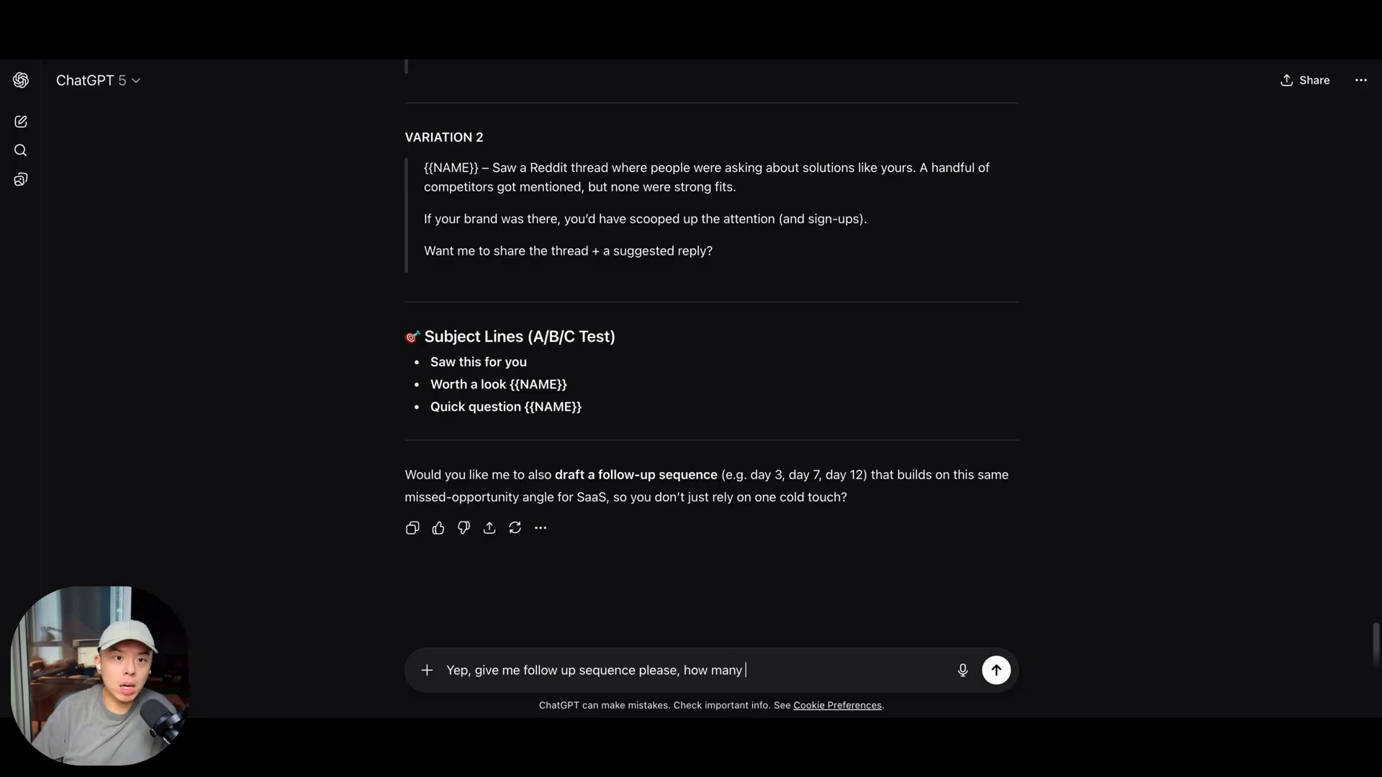
pyautogui.write('times should i fo')
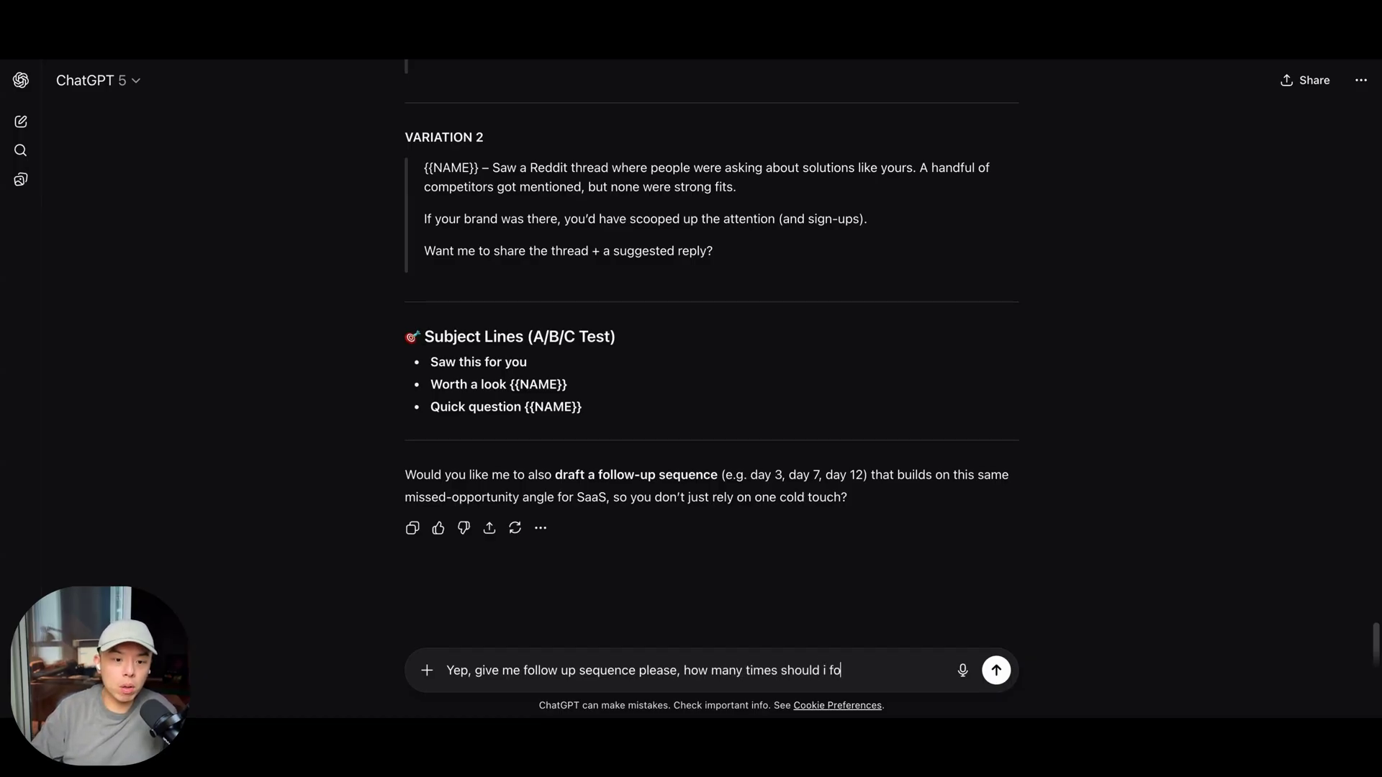
pyautogui.write('llow up for')
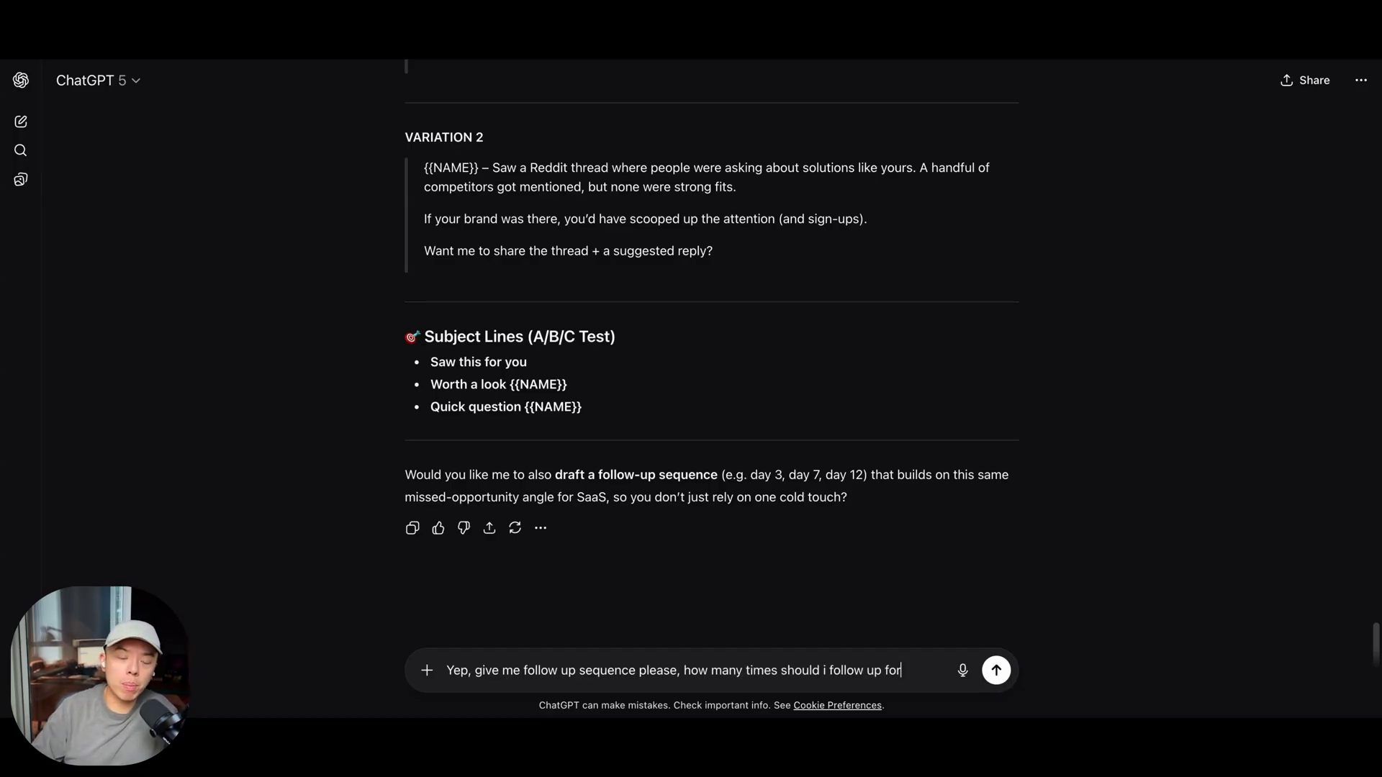
pyautogui.write(' best cold email')
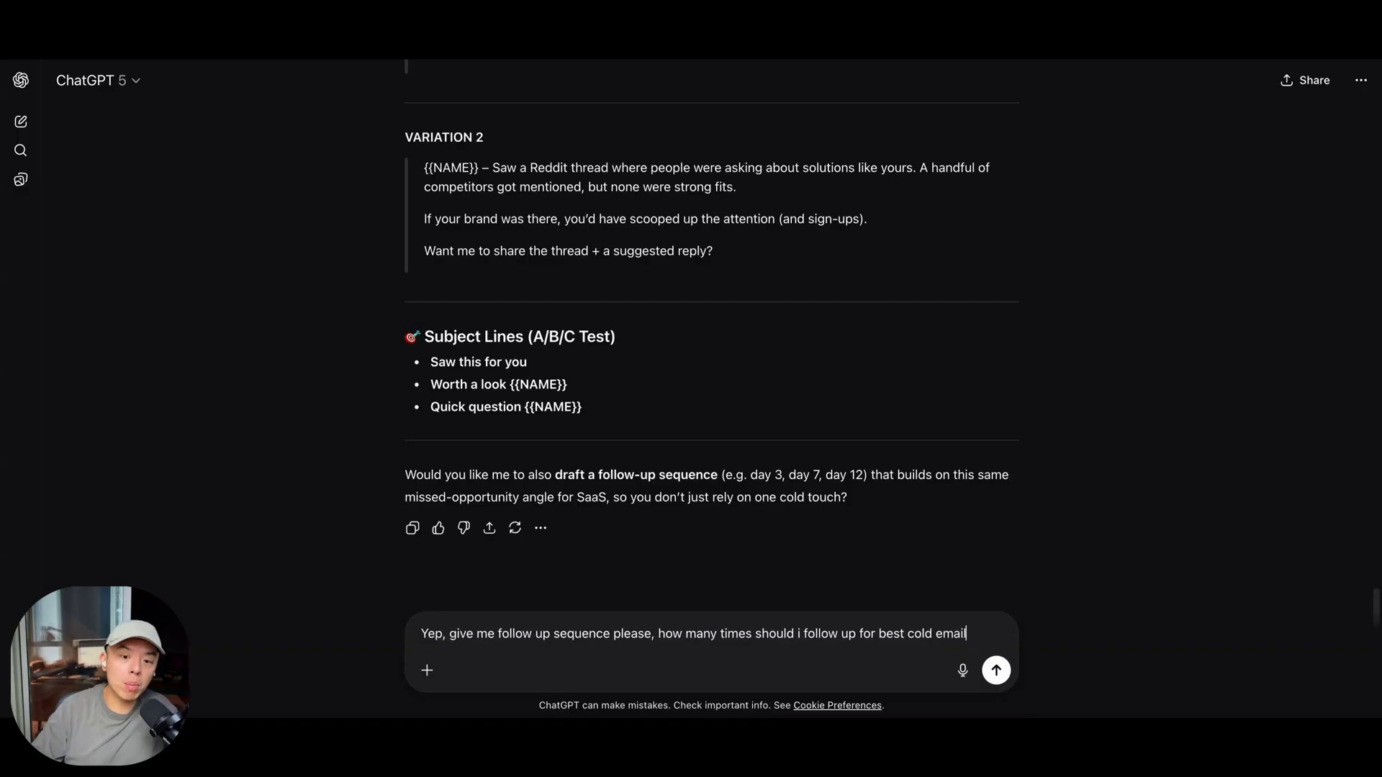
pyautogui.write(" practices, we'll be s")
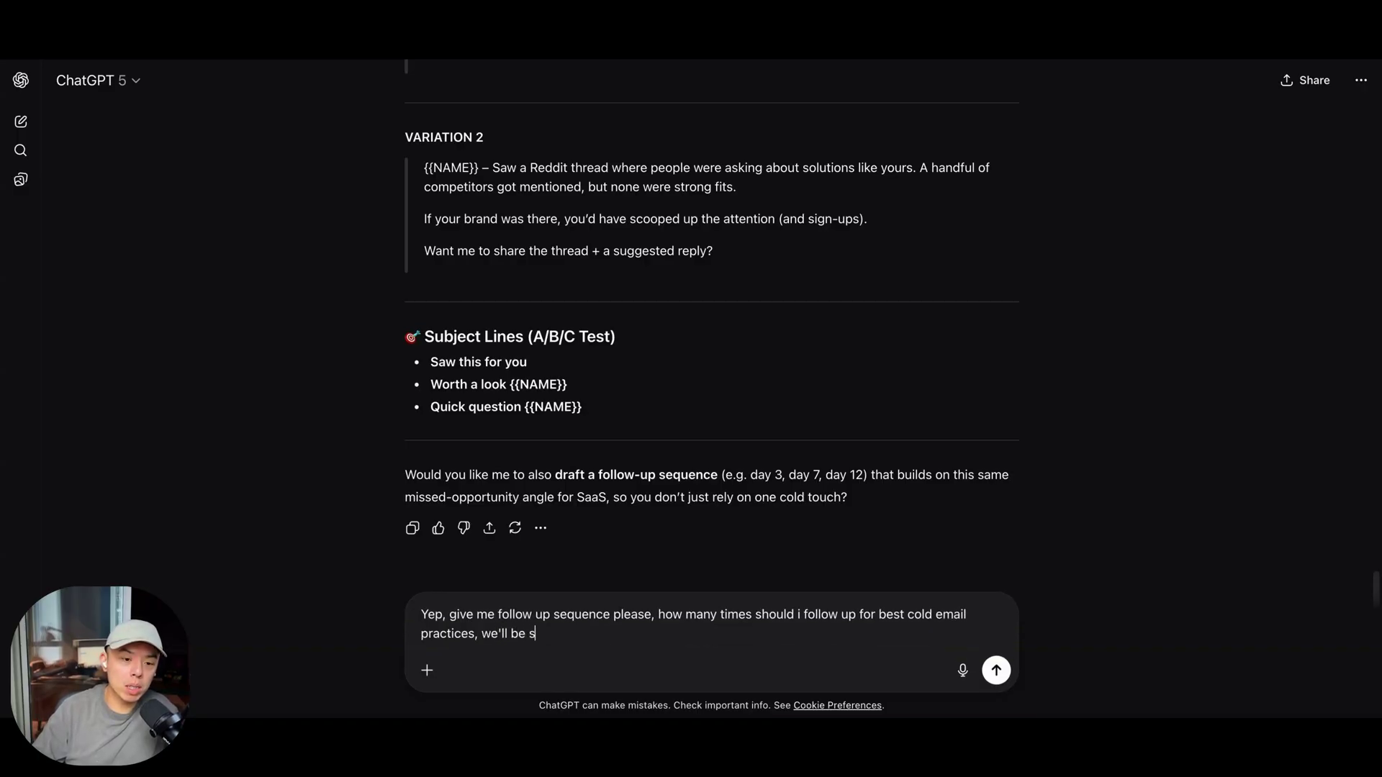
pyautogui.write('ending thousands a day')
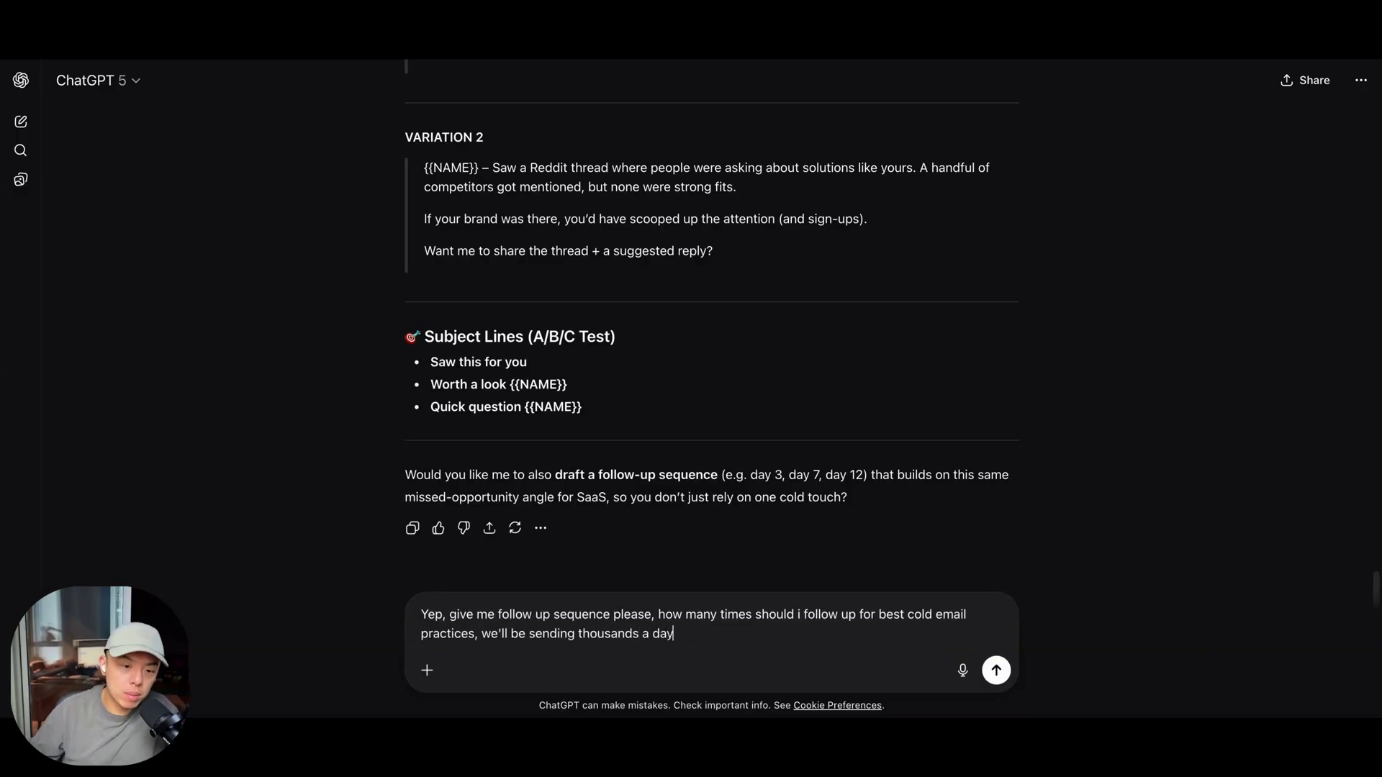
pyautogui.press('Return')
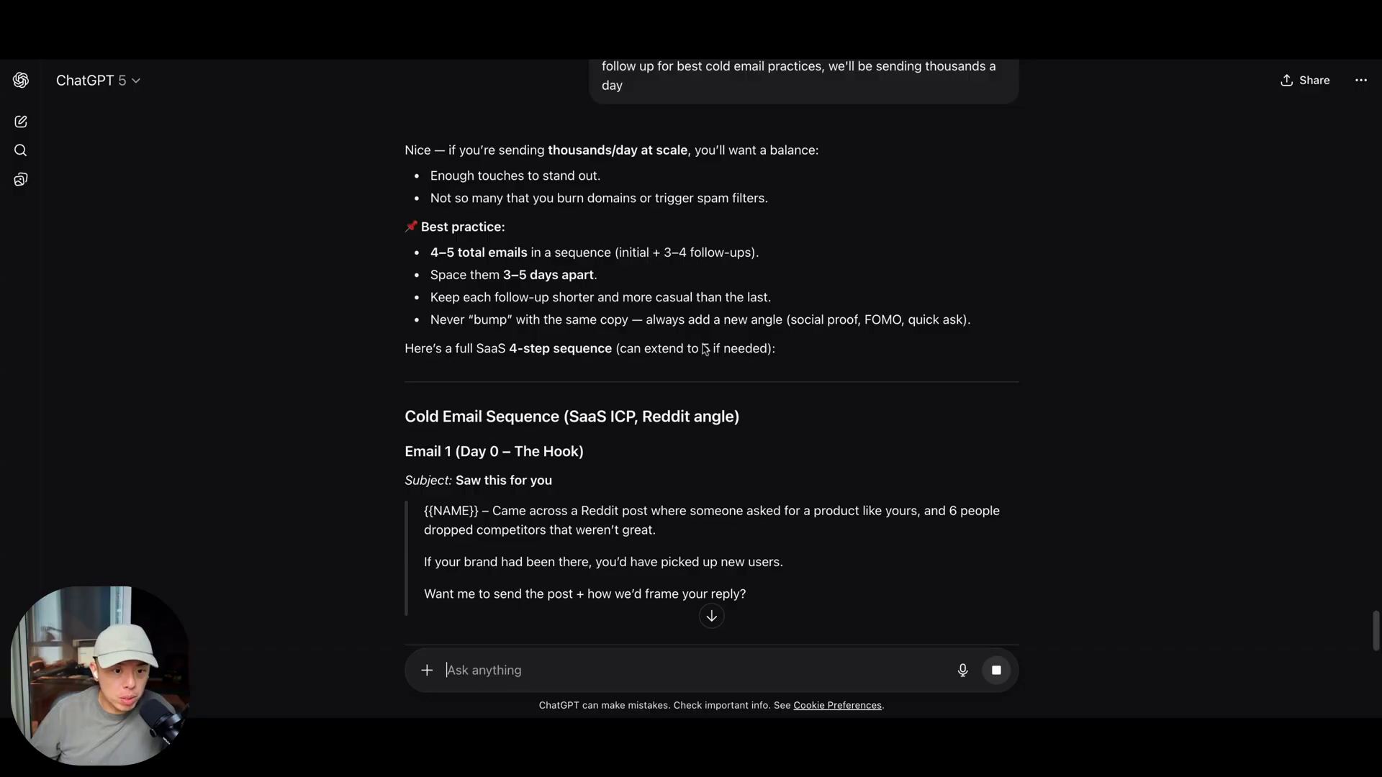
pyautogui.scroll(-3, 684, 396)
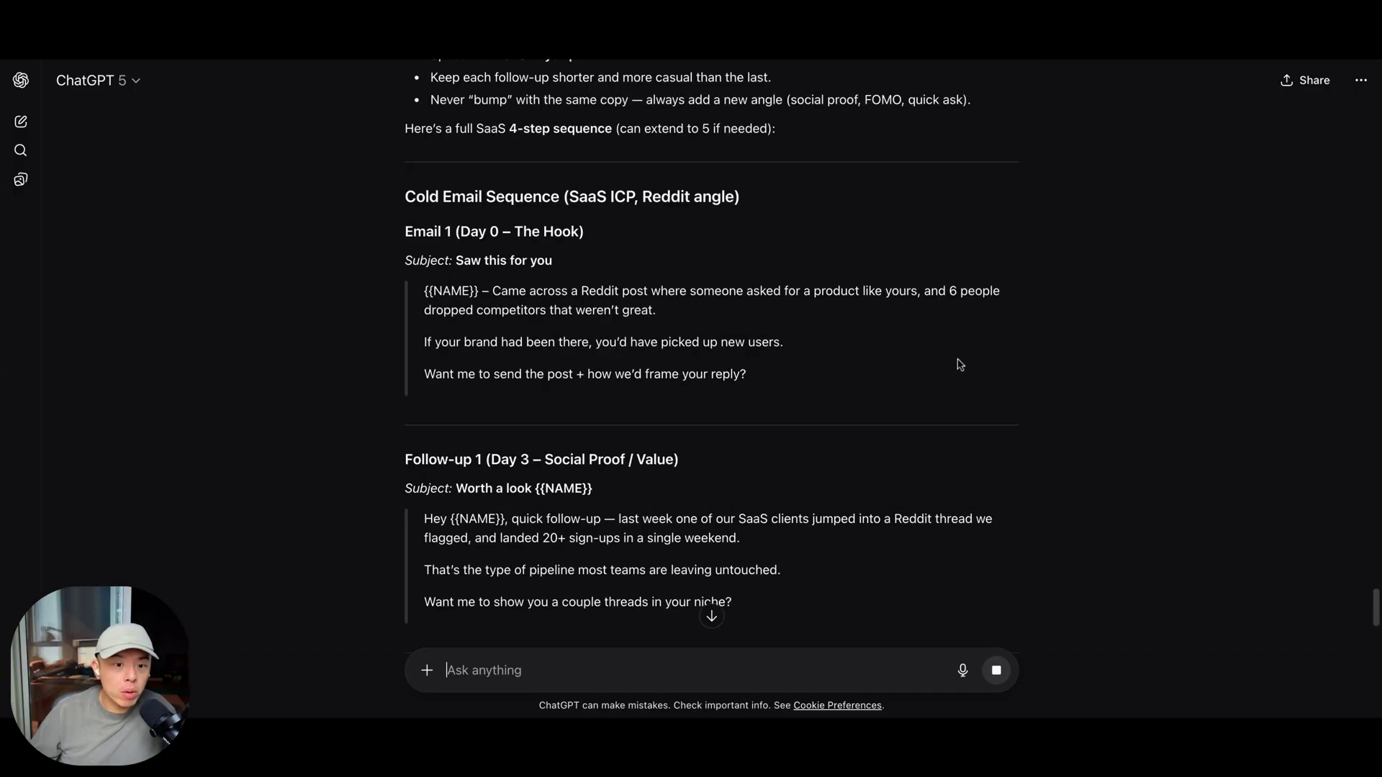
pyautogui.scroll(-1, 849, 511)
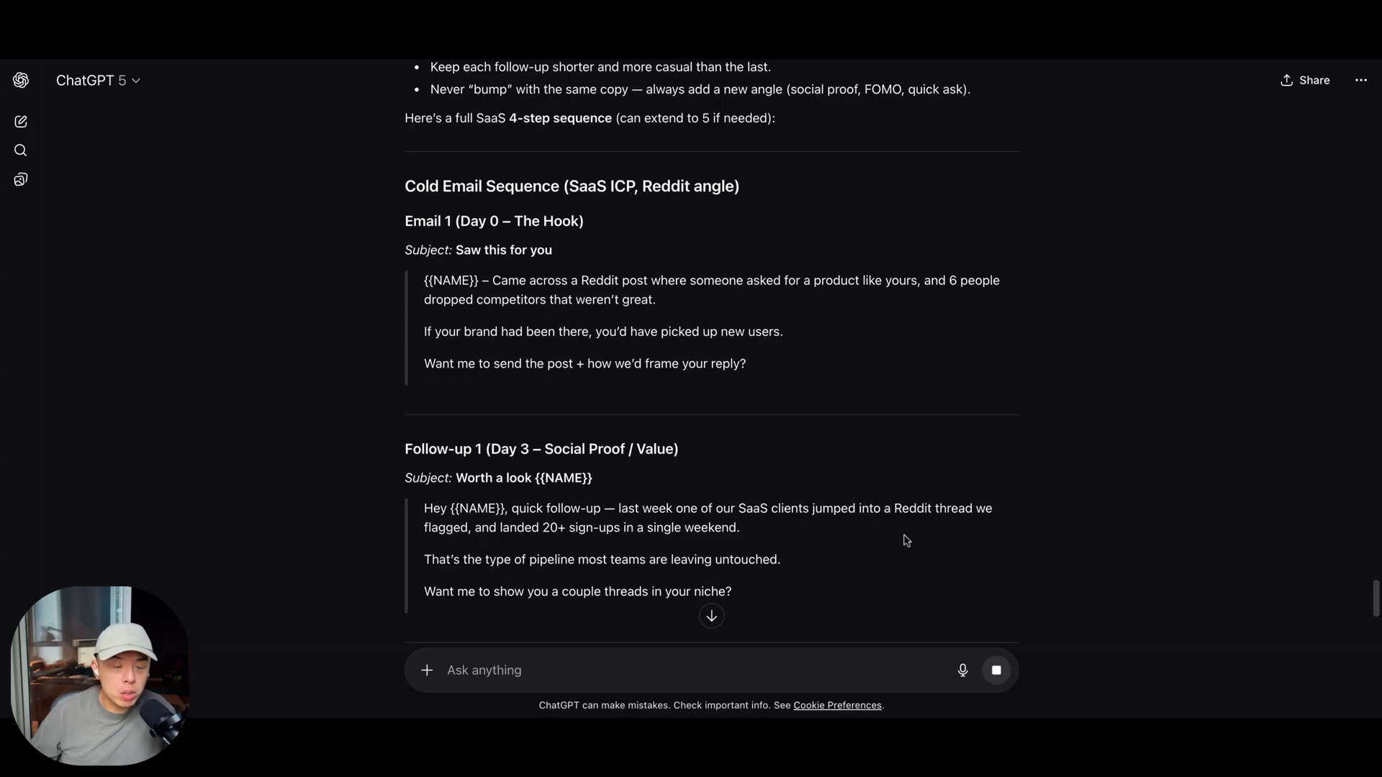
# Step: Read through the SaaS cold email sequence in the reply, highlighting the body of Follow-up 1 and the opening line of Follow-up 3
pyautogui.scroll(-1, 908, 540)
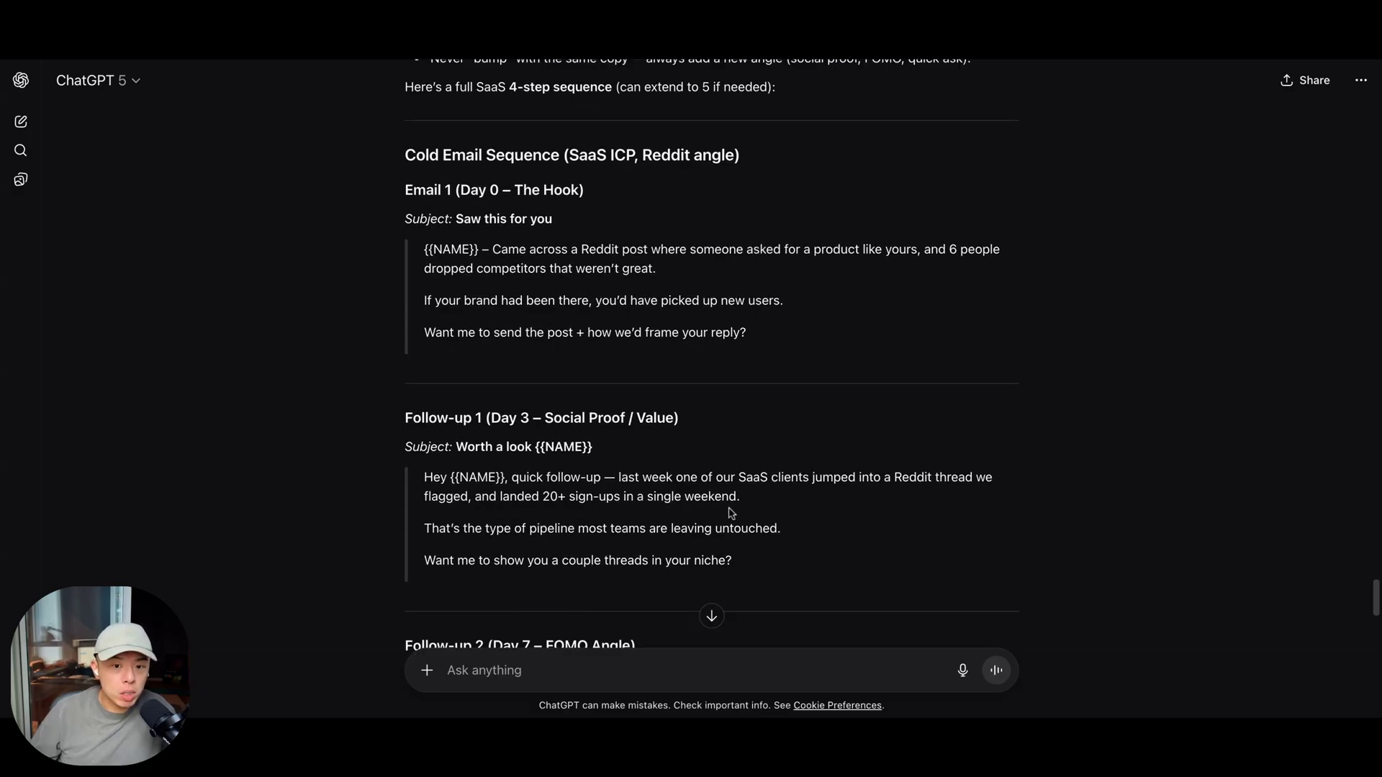
pyautogui.moveTo(424, 528); pyautogui.dragTo(781, 529)
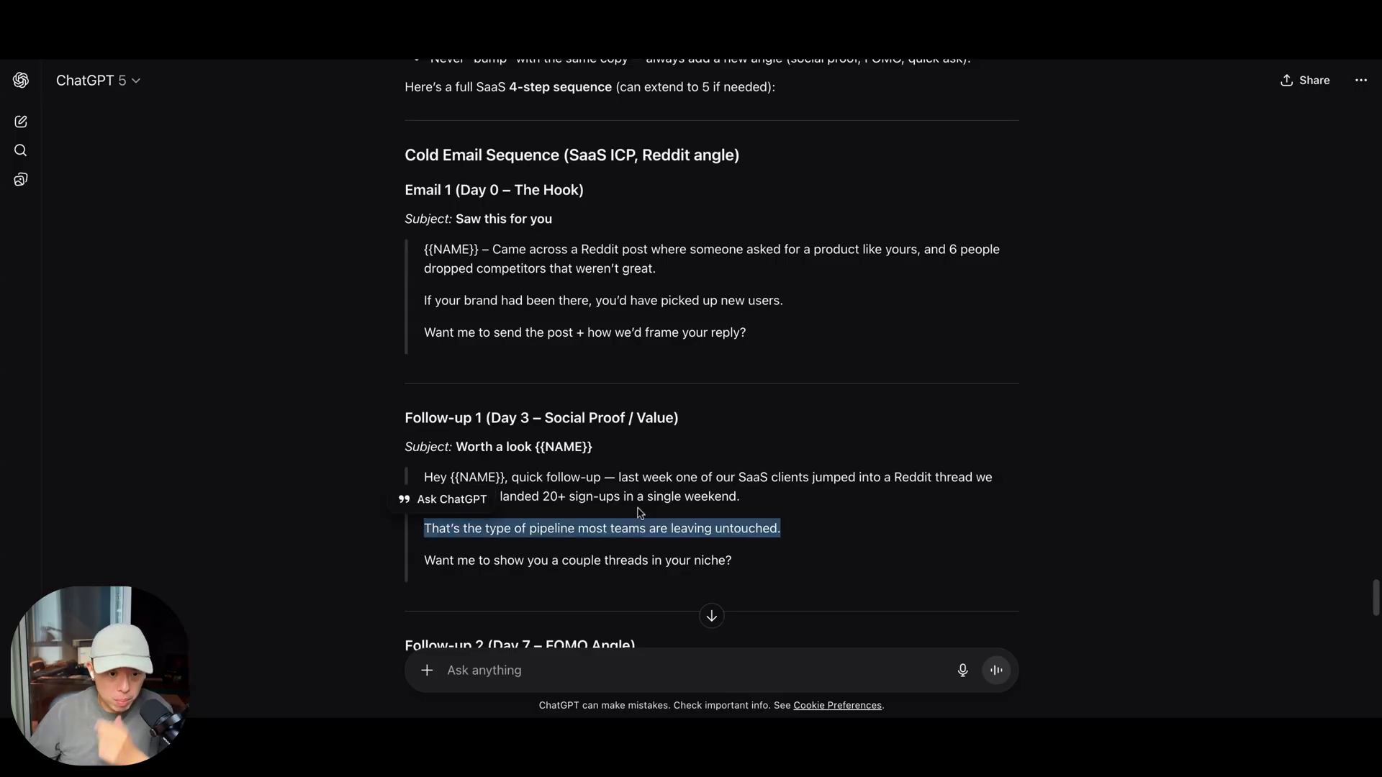
pyautogui.tripleClick(871, 495)
pyautogui.scroll(-1, 864, 529)
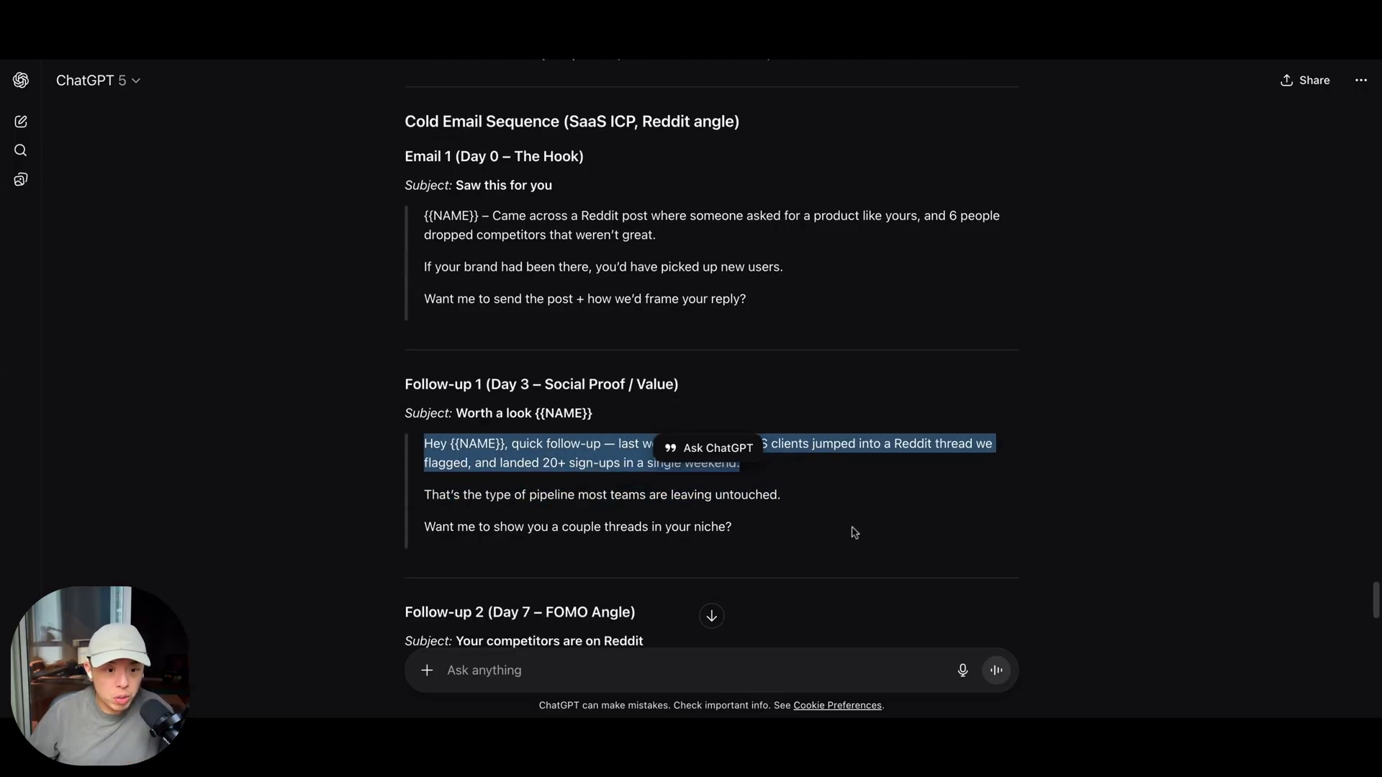
pyautogui.keyDown('shift'); pyautogui.click(850, 531); pyautogui.keyUp('shift')
pyautogui.scroll(-8, 851, 529)
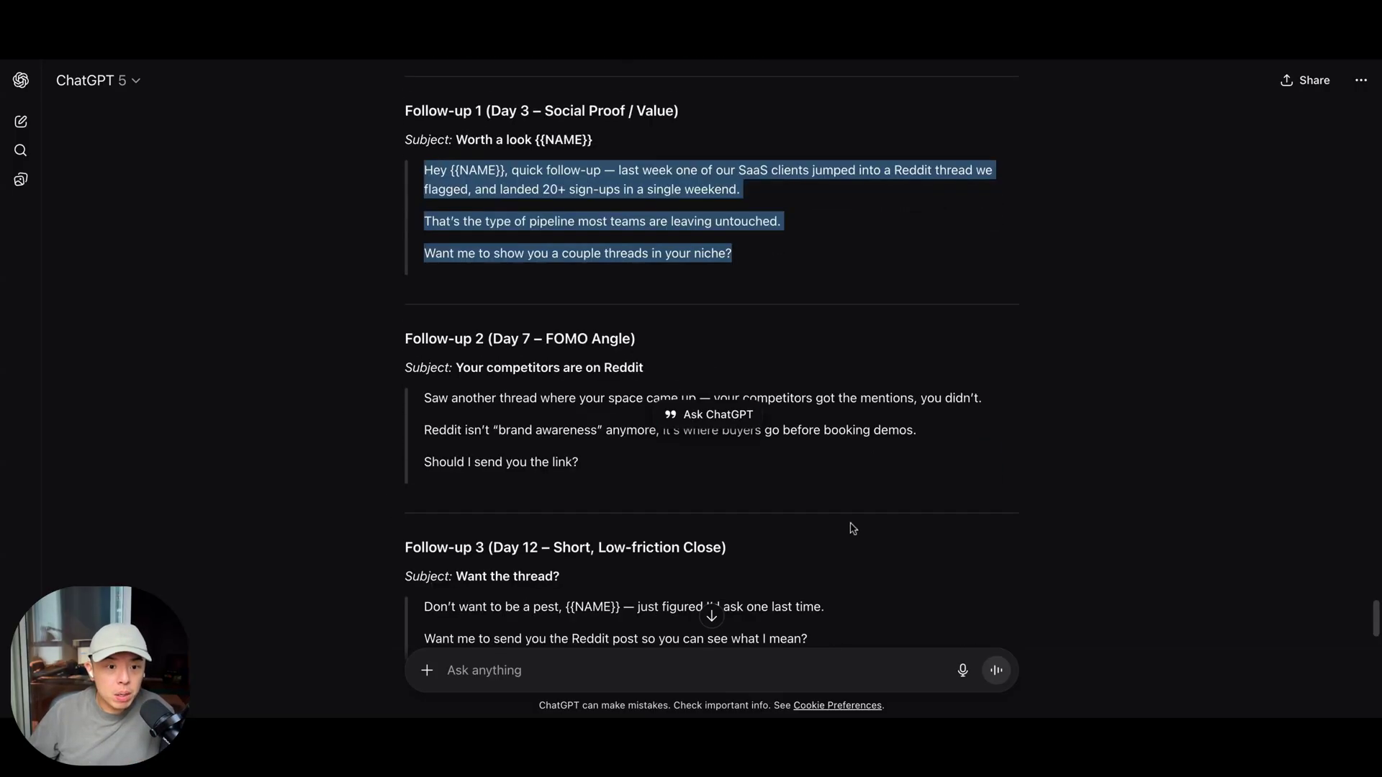
pyautogui.click(1015, 425)
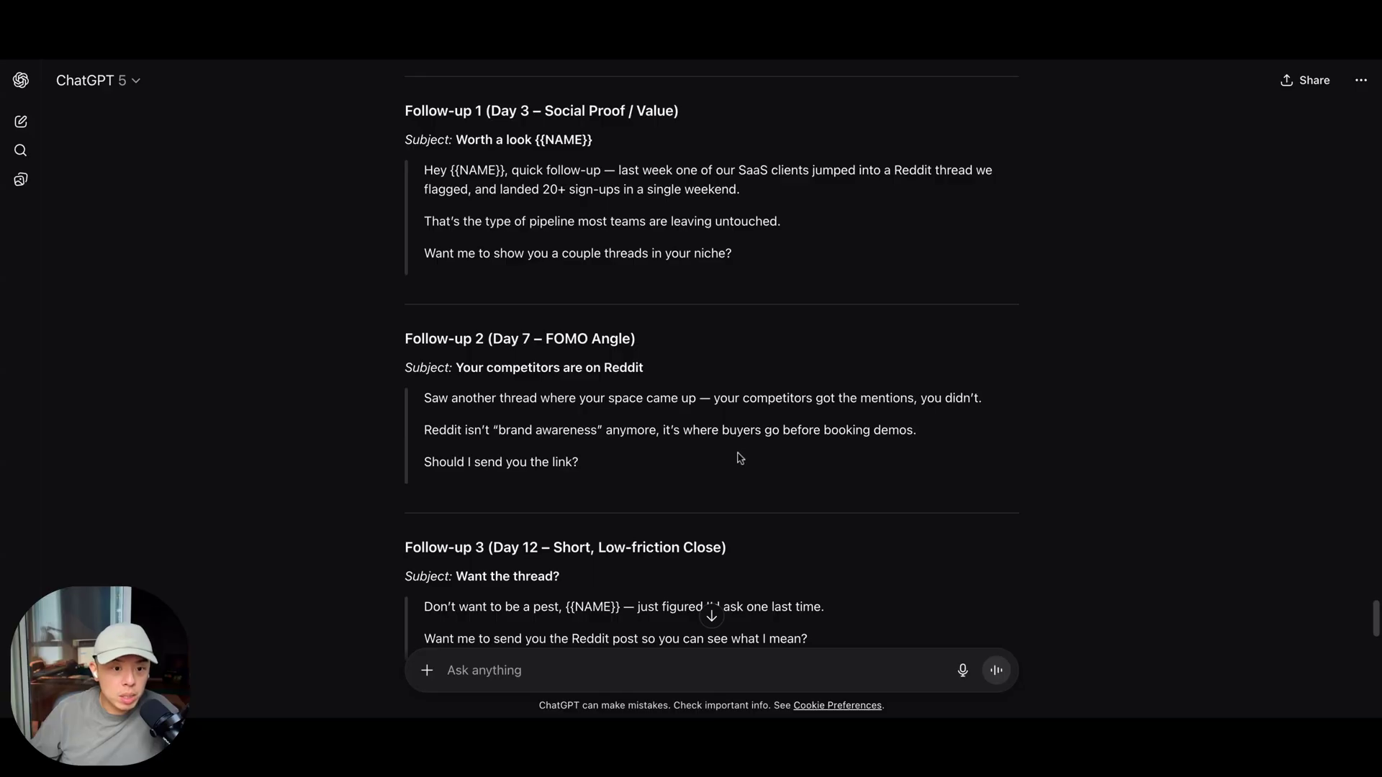
pyautogui.scroll(-3, 494, 497)
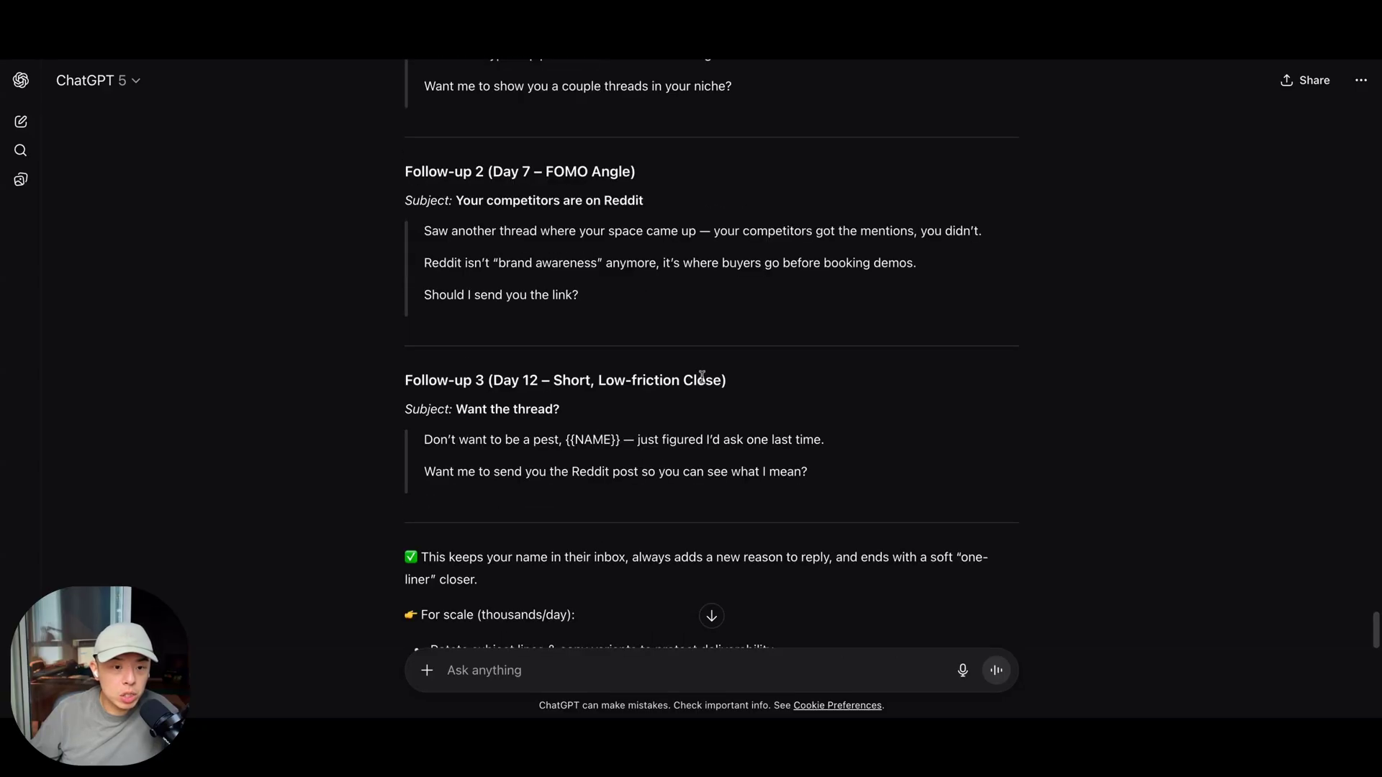
pyautogui.tripleClick(494, 435)
pyautogui.scroll(-5, 870, 461)
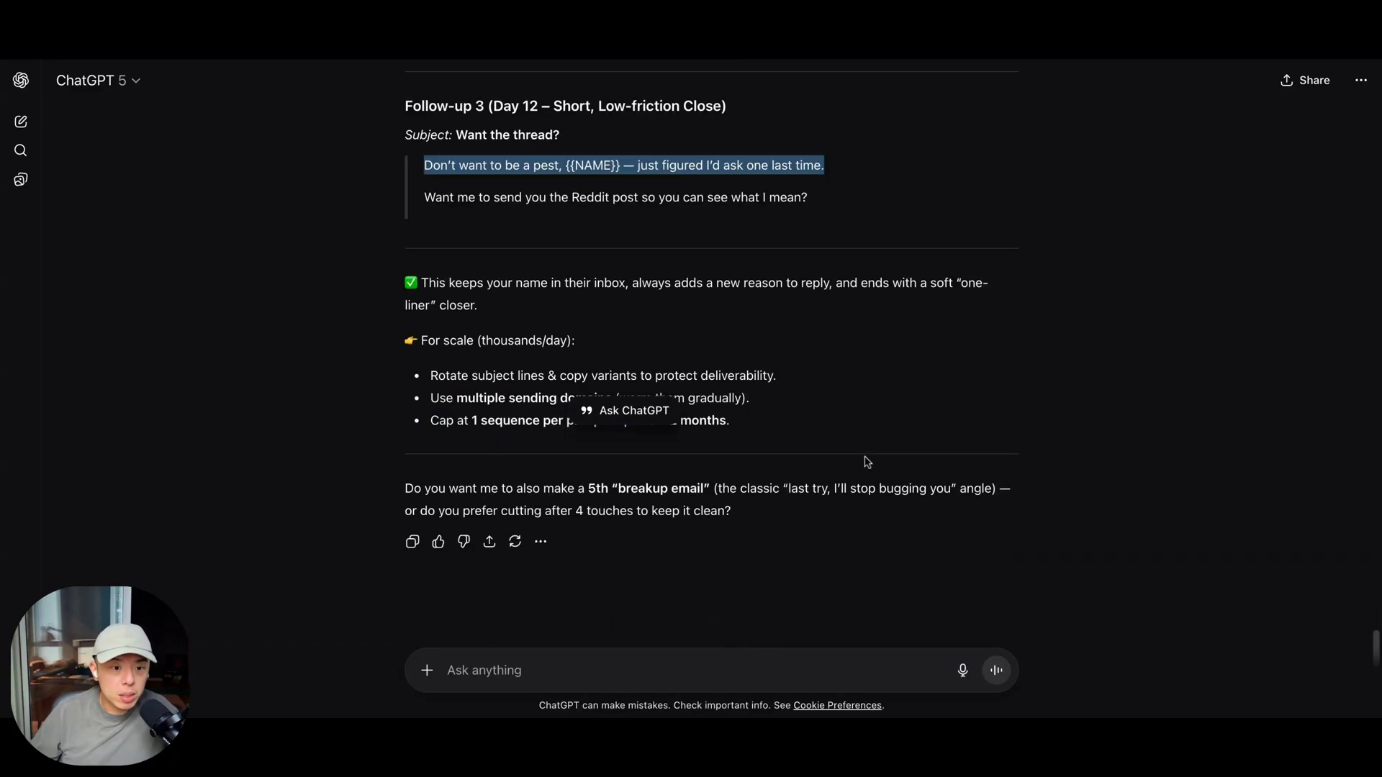
# Step: Select the SaaS follow-ups from the Follow-up 1 heading through the last line of the Follow-up 3 email
pyautogui.scroll(12, 867, 461)
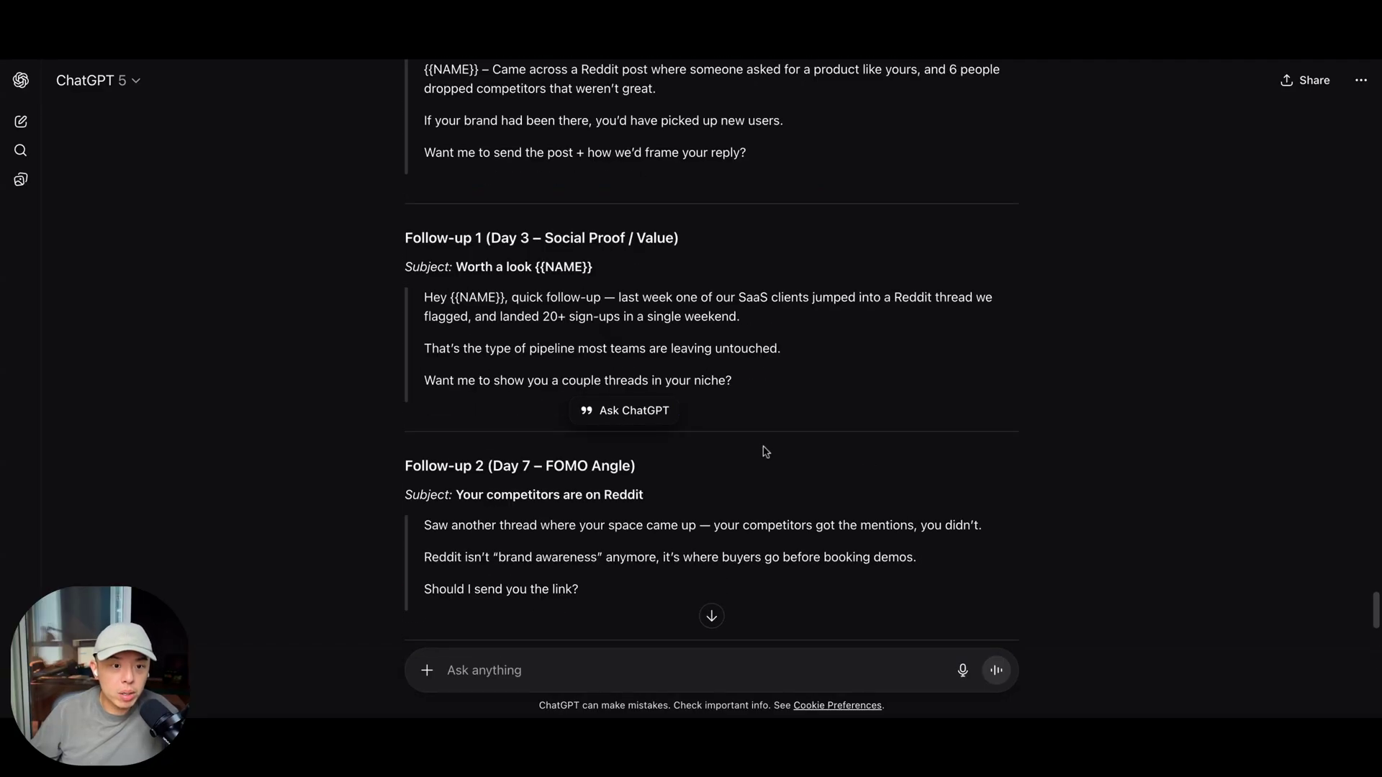
pyautogui.scroll(3, 748, 414)
pyautogui.click(473, 395)
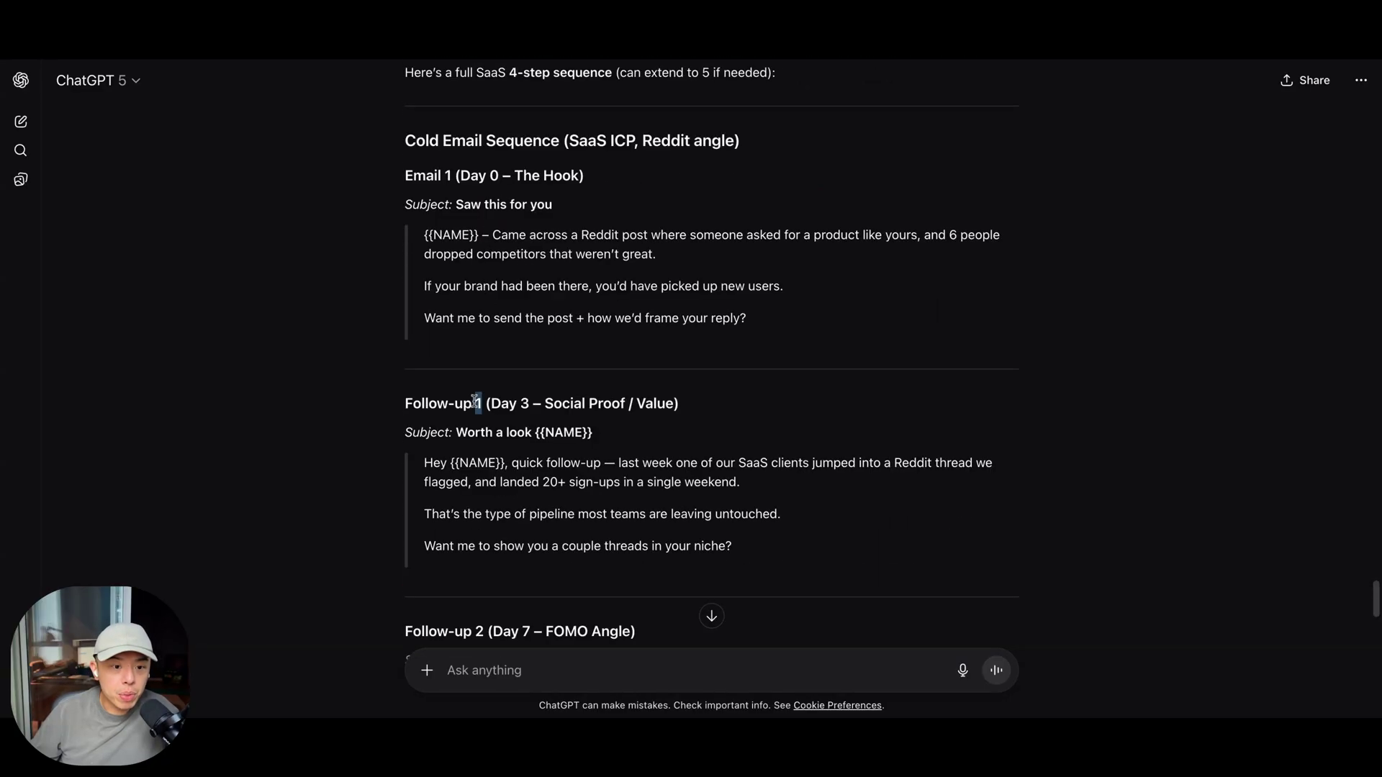
pyautogui.scroll(-6, 1017, 437)
pyautogui.keyDown('shift'); pyautogui.click(905, 554); pyautogui.keyUp('shift')
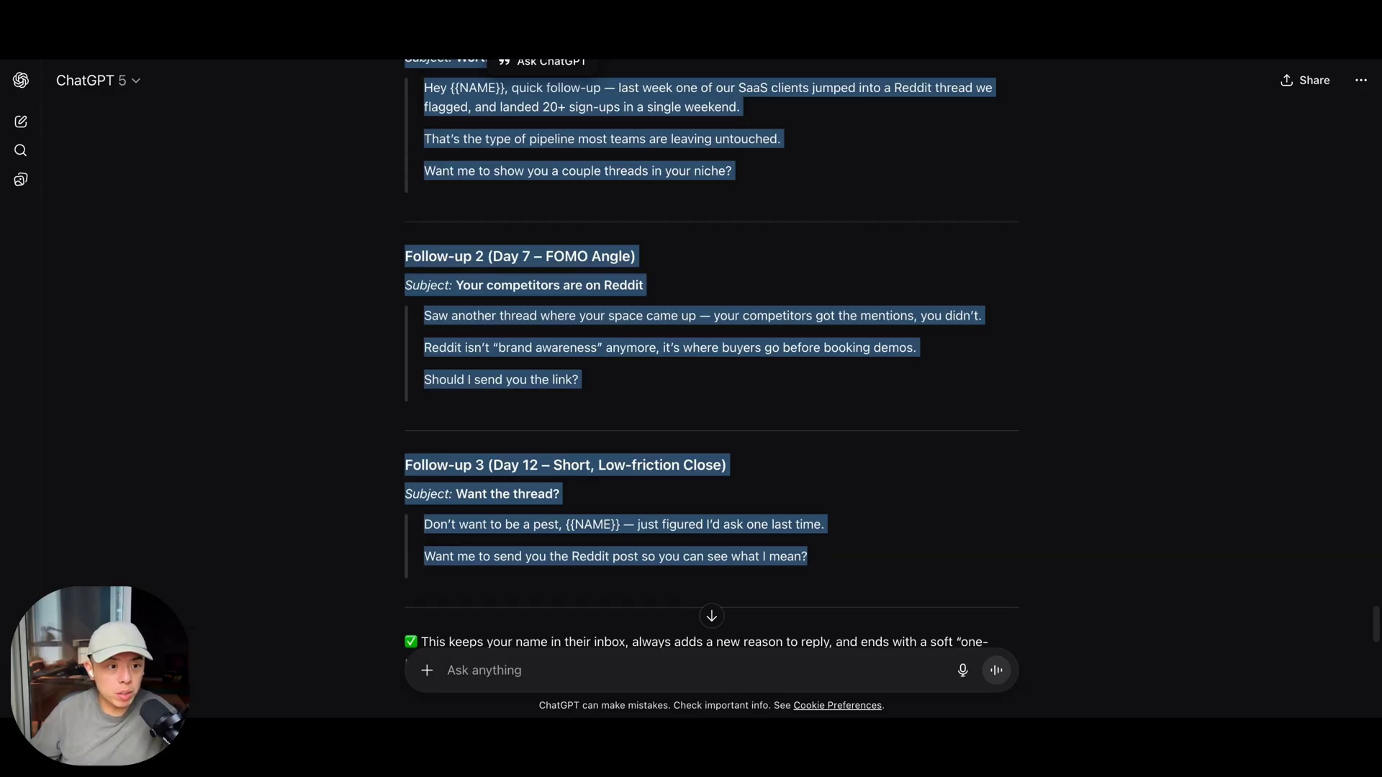
# Step: Send the prompt "now generate it for ecom outreach" in the same conversation
pyautogui.click(576, 676)
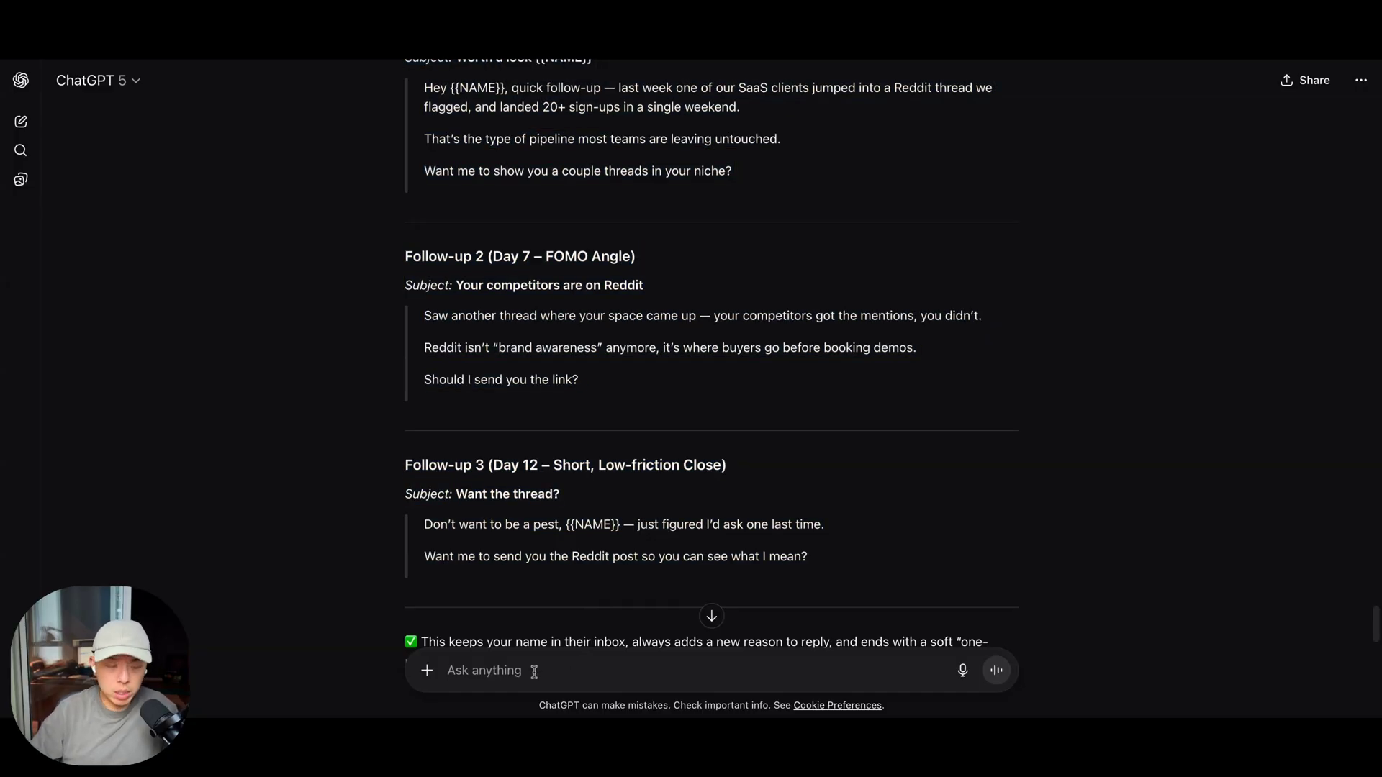
pyautogui.write('now generate it for ')
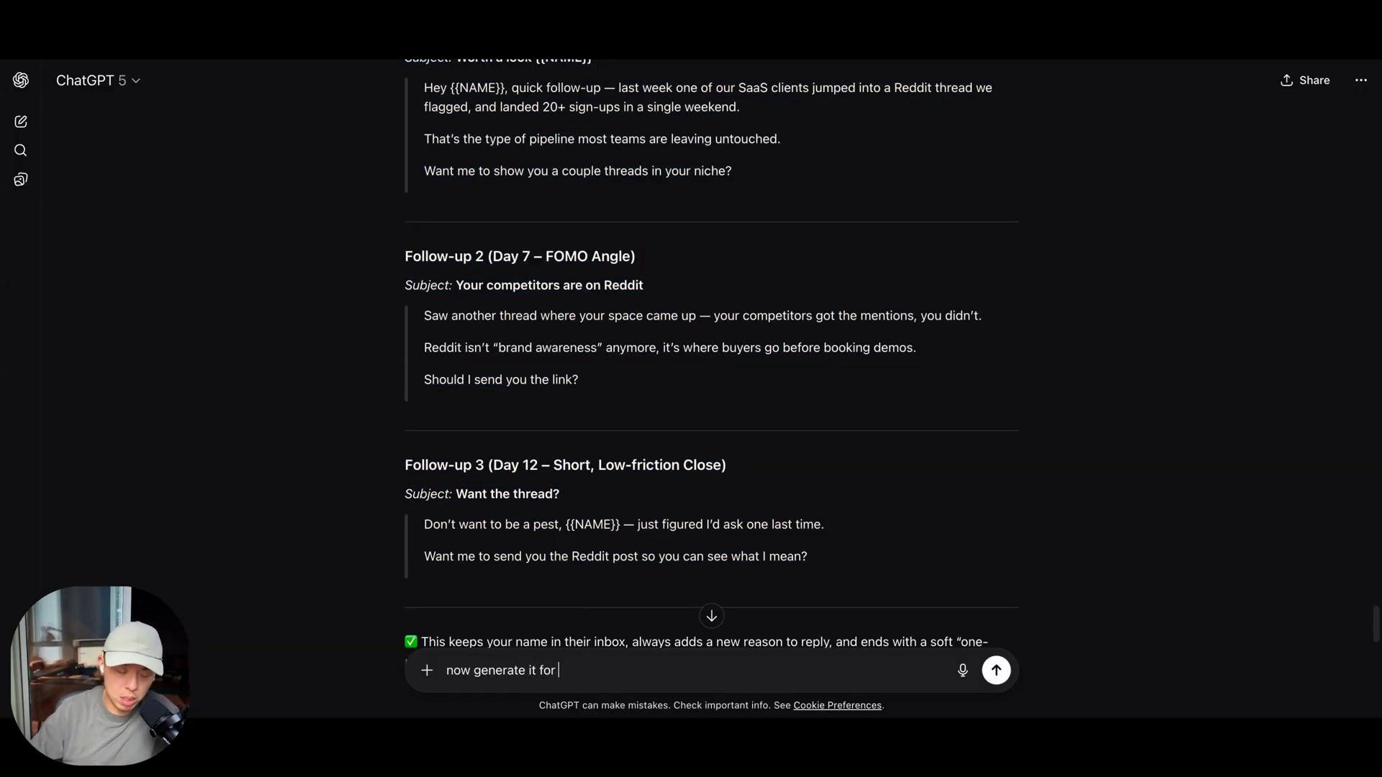
pyautogui.write('ecom ')
pyautogui.write('outreach')
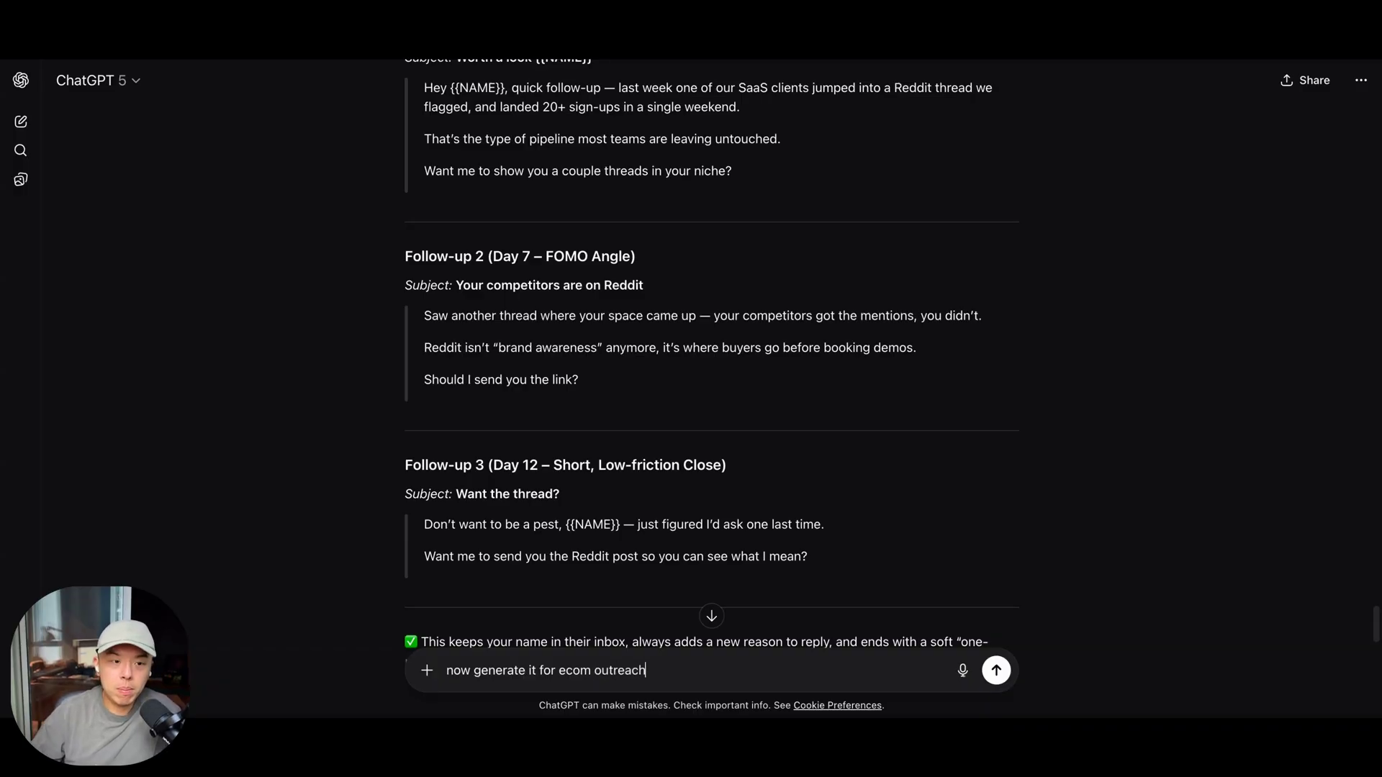
pyautogui.press('Return')
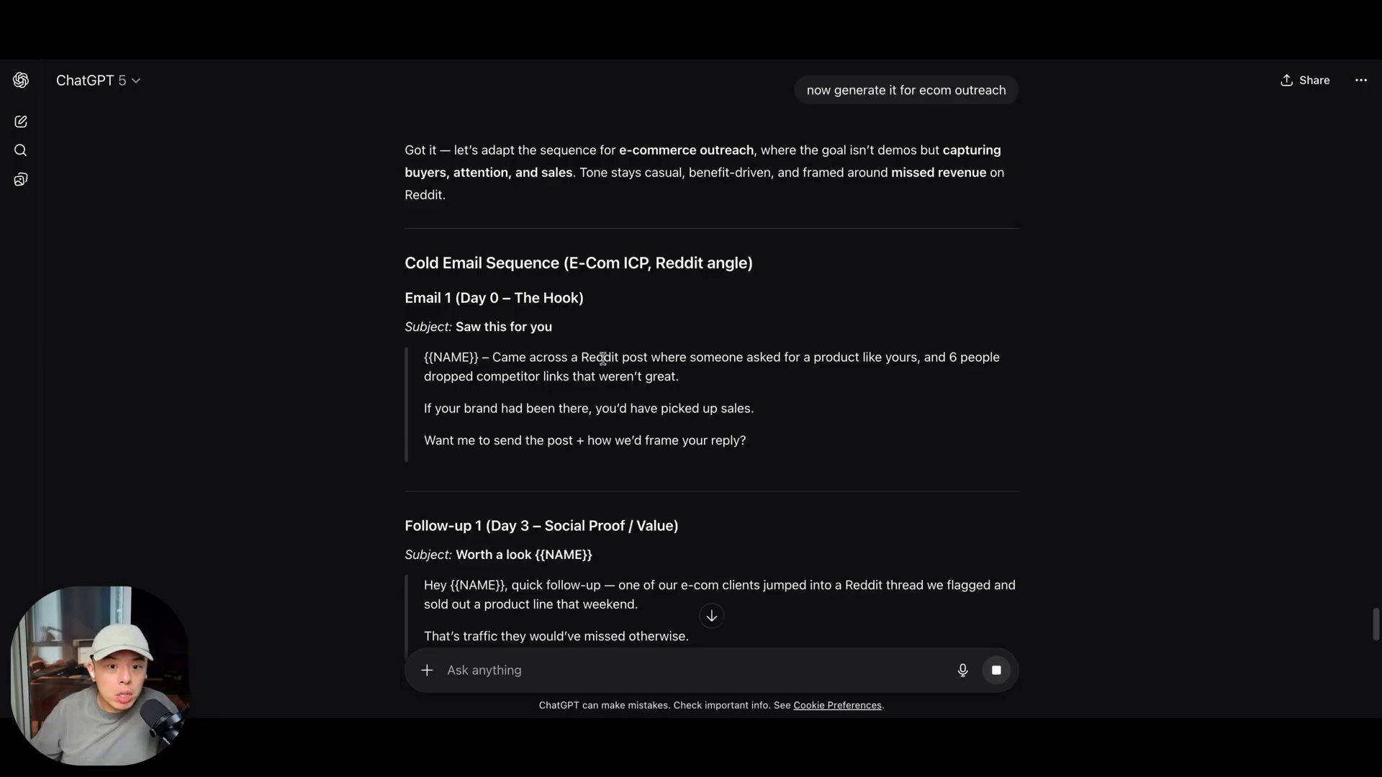
# Step: Read the e-com sequence in the reply, highlighting the opening paragraph of Follow-up 1
pyautogui.scroll(-1, 575, 432)
pyautogui.scroll(-2, 575, 431)
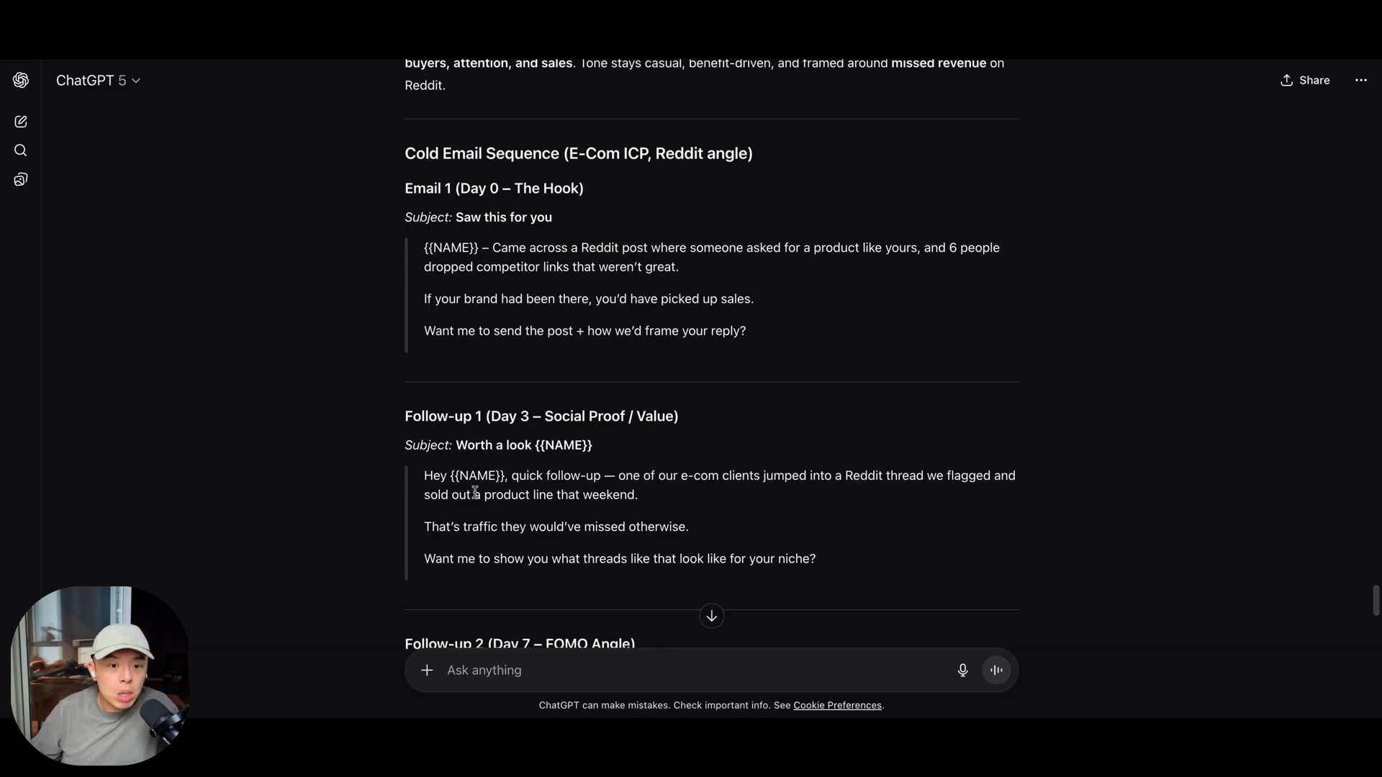
pyautogui.tripleClick(711, 433)
pyautogui.click(724, 429)
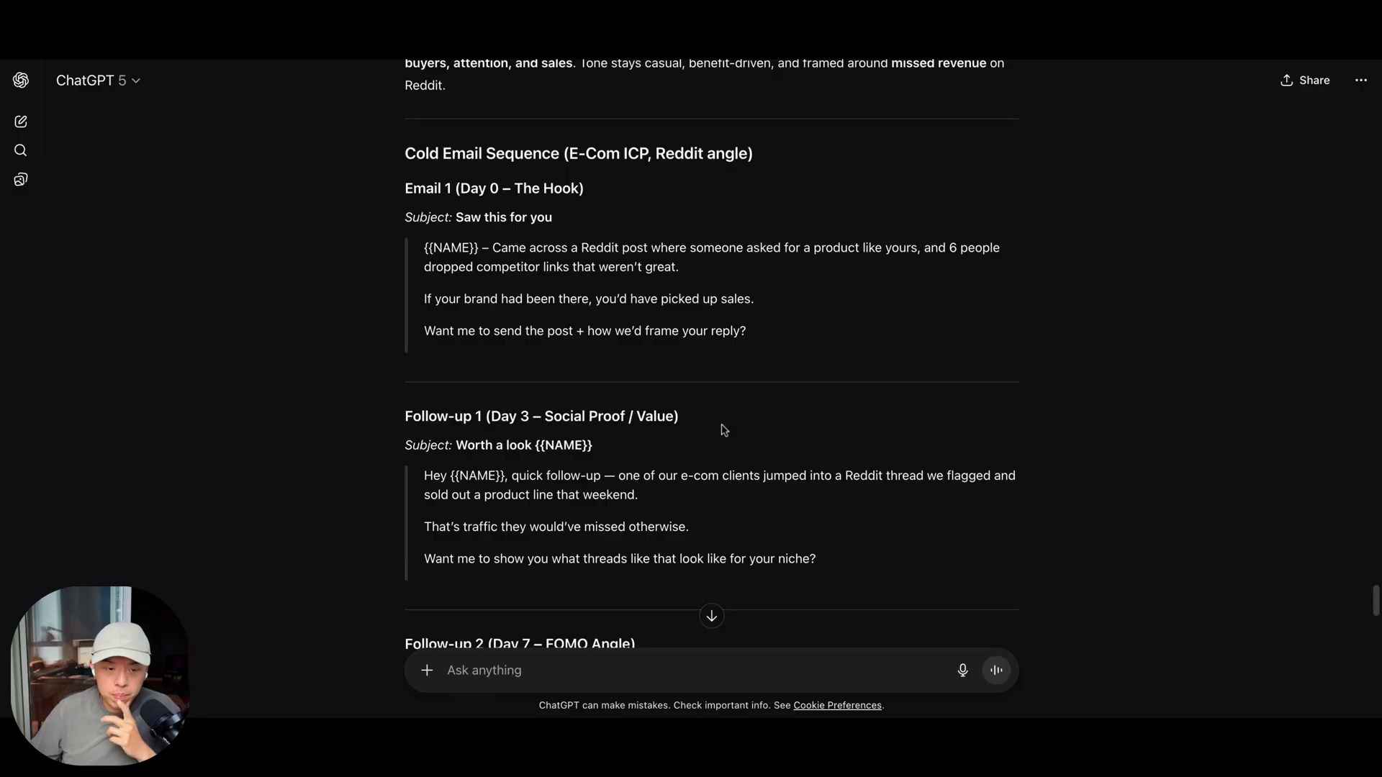
pyautogui.tripleClick(735, 473)
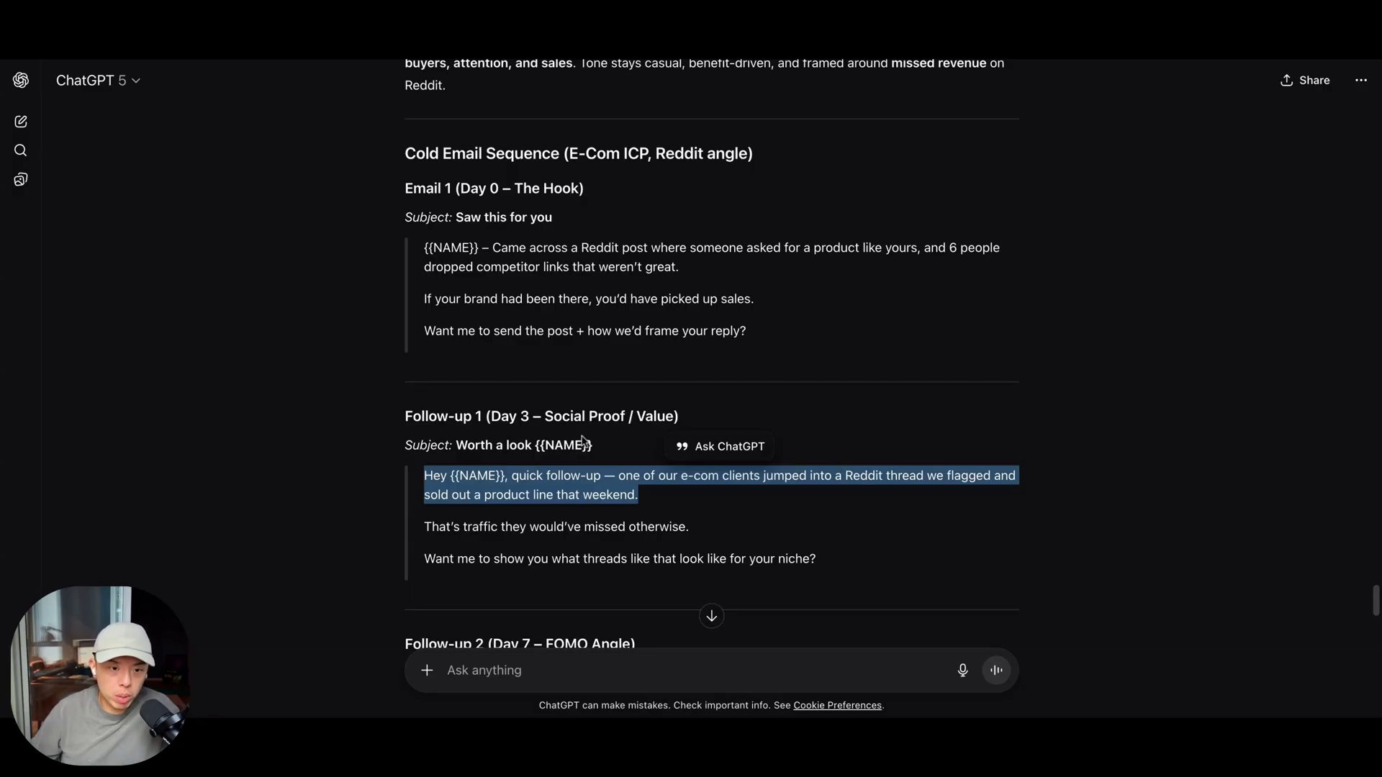
pyautogui.scroll(-3, 756, 528)
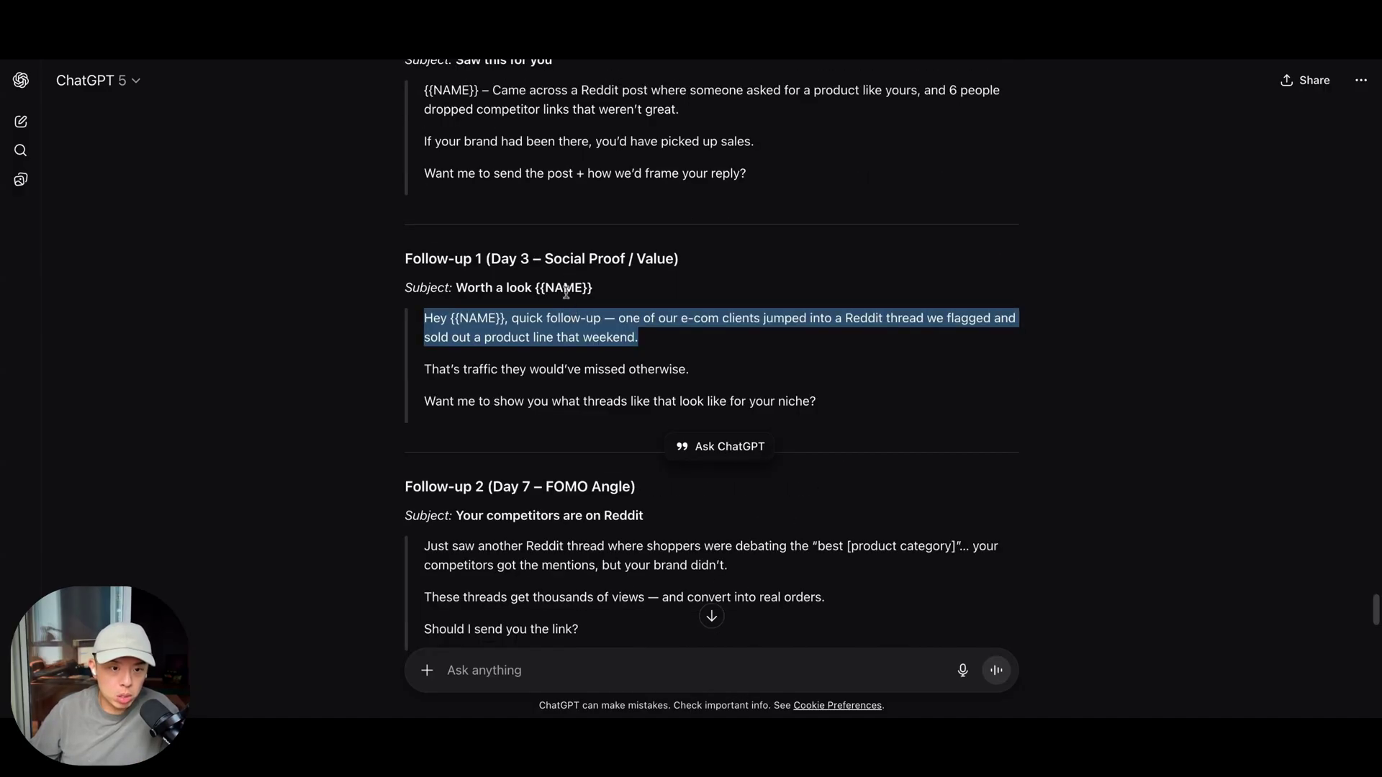
# Step: Select the e-com follow-ups from the Follow-up 1 heading through "Want me to share it?" in Follow-up 3
pyautogui.tripleClick(570, 259)
pyautogui.scroll(-5, 914, 467)
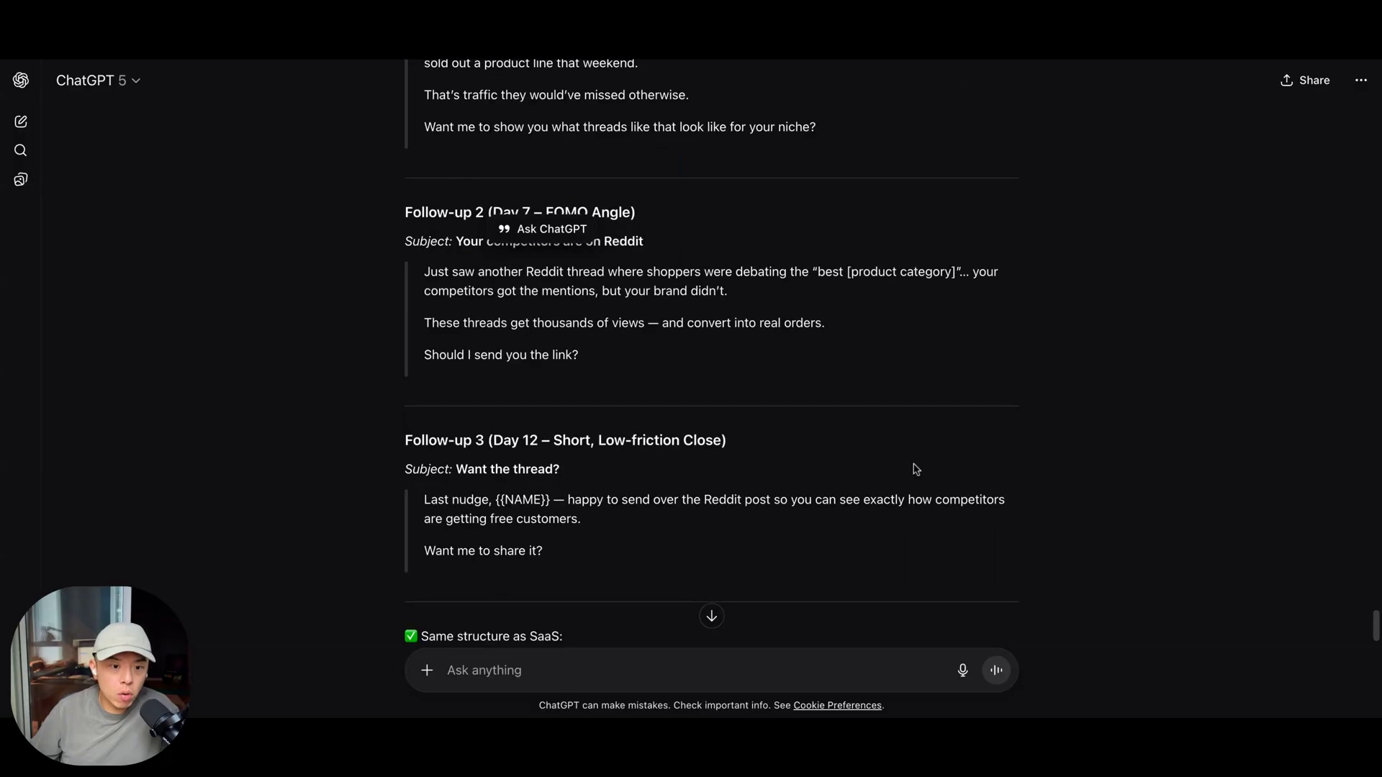
pyautogui.keyDown('shift'); pyautogui.click(684, 564); pyautogui.keyUp('shift')
pyautogui.scroll(-2, 864, 554)
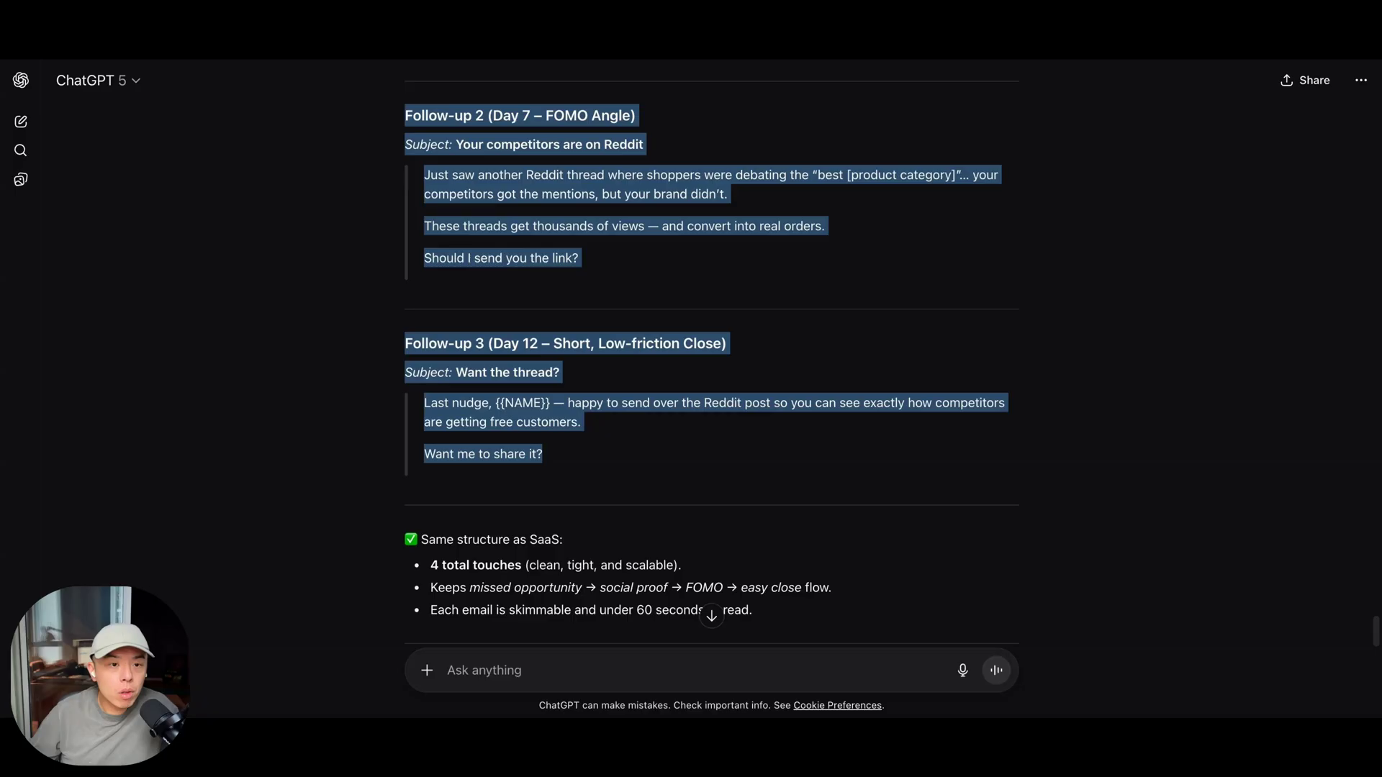
# Step: Switch to the Trackings.ai - Cold Email Google Doc and review the variations, subject lines and follow-ups for ICP - SaaS and ICP - DTC/ECOM
pyautogui.click(487, 61)
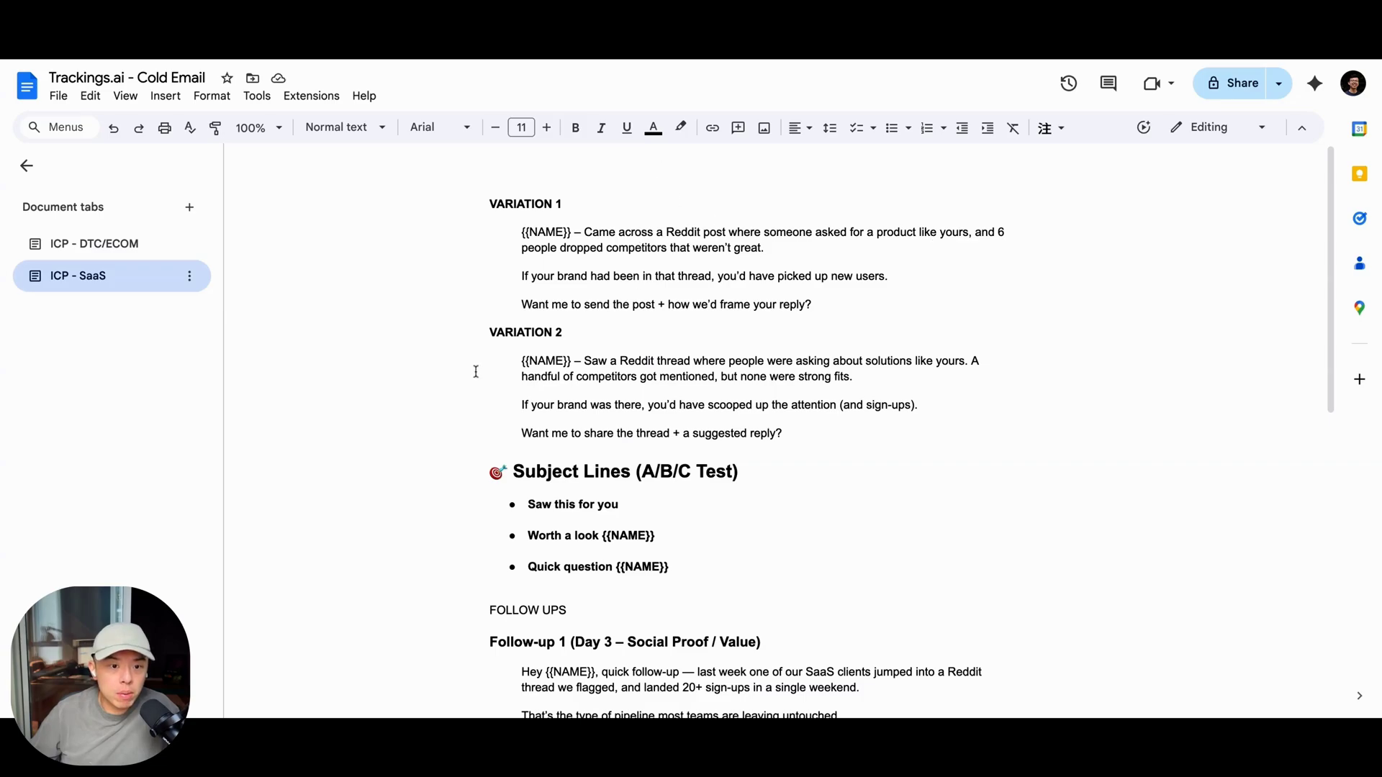
pyautogui.scroll(-3, 692, 556)
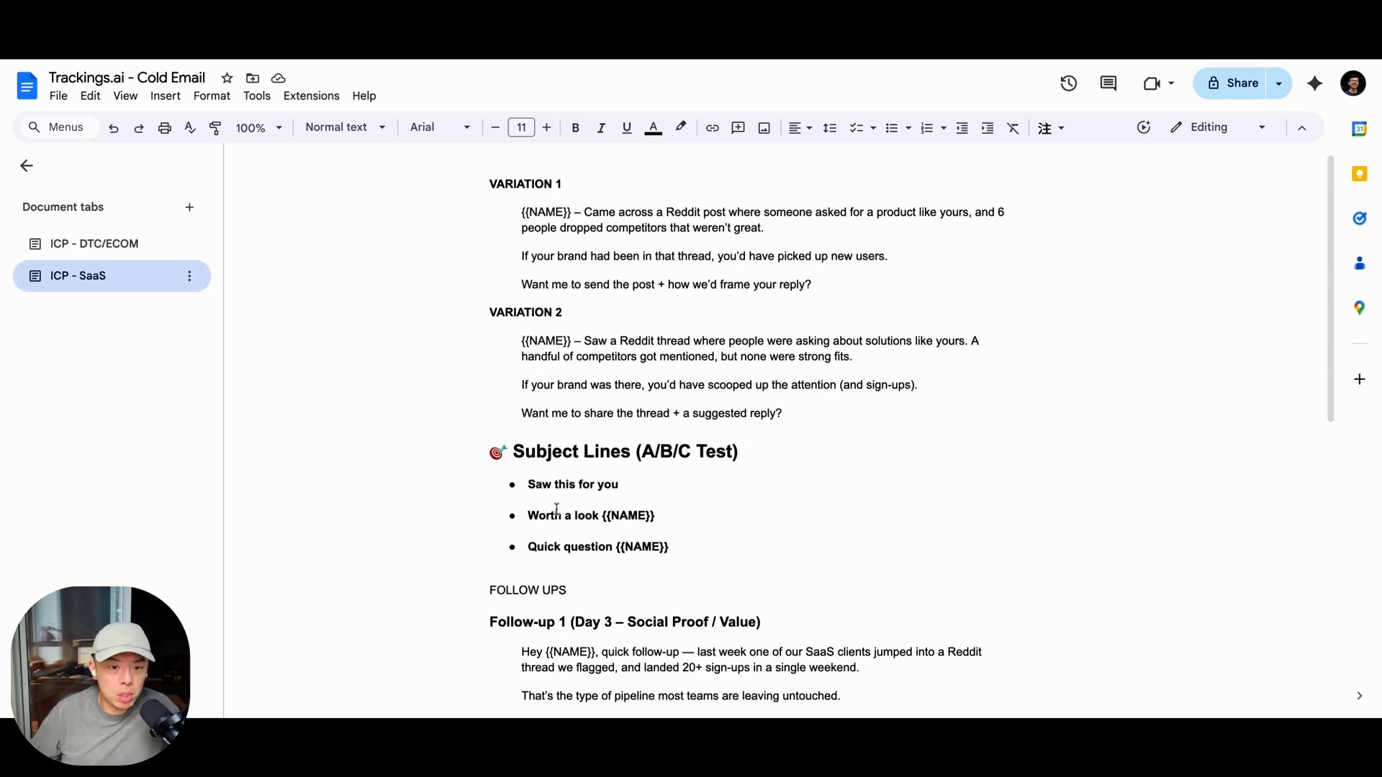
pyautogui.scroll(-4, 727, 582)
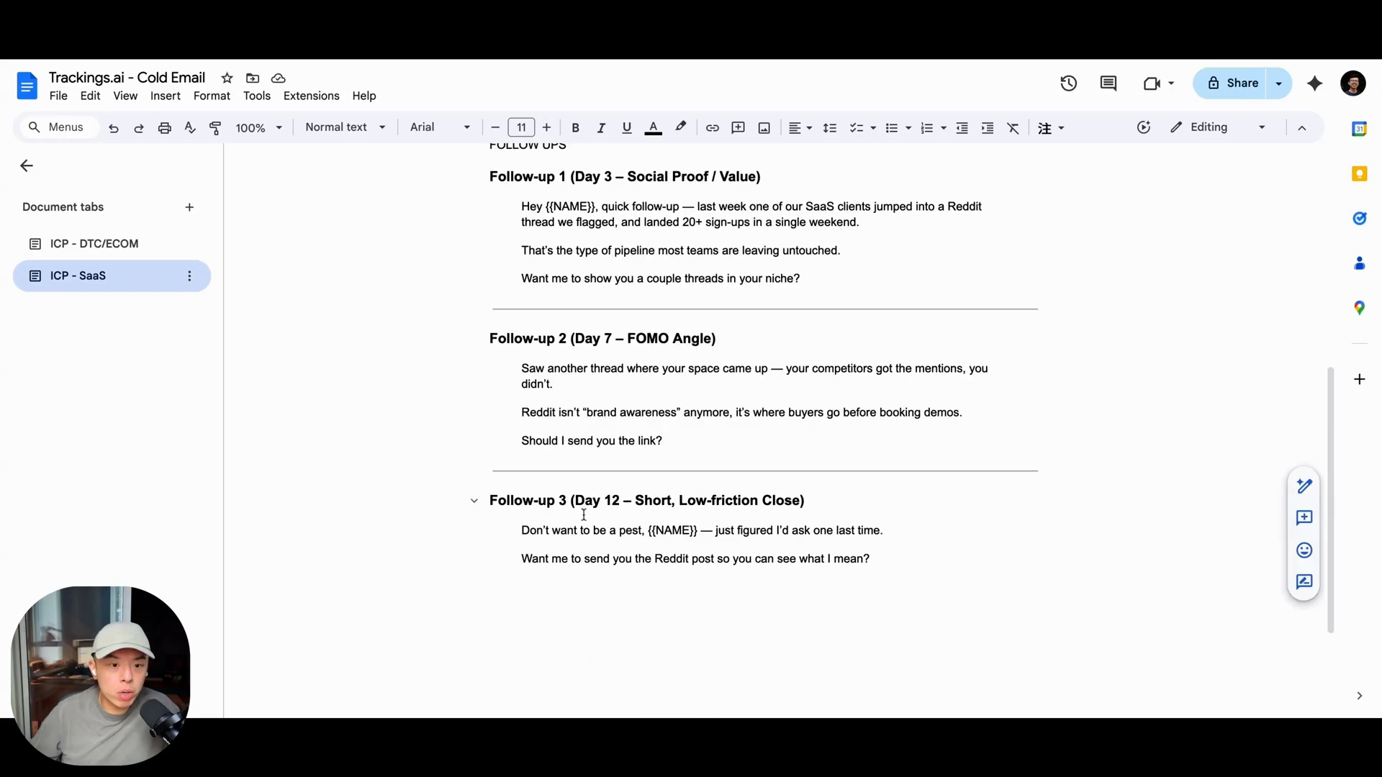
pyautogui.click(139, 239)
pyautogui.scroll(7, 709, 266)
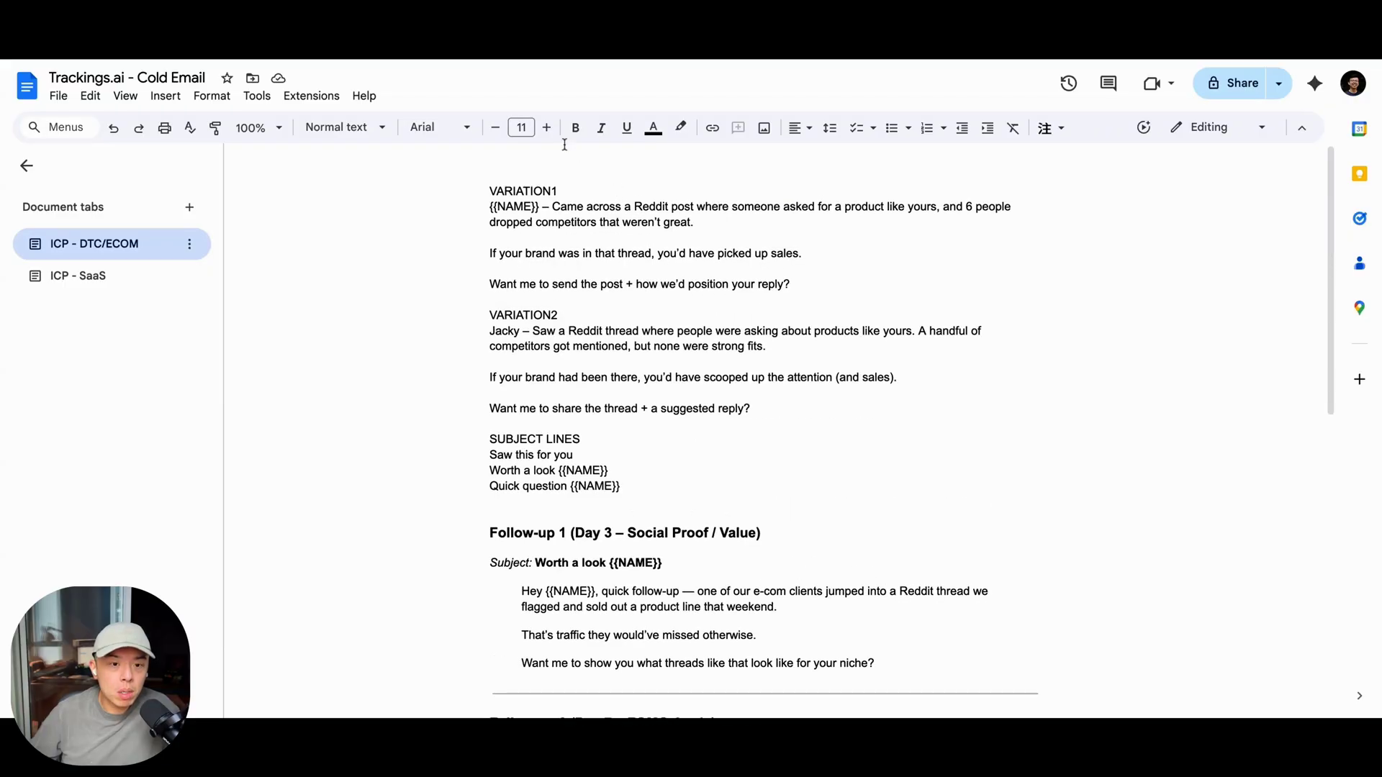
pyautogui.scroll(-4, 572, 288)
pyautogui.scroll(-3, 583, 495)
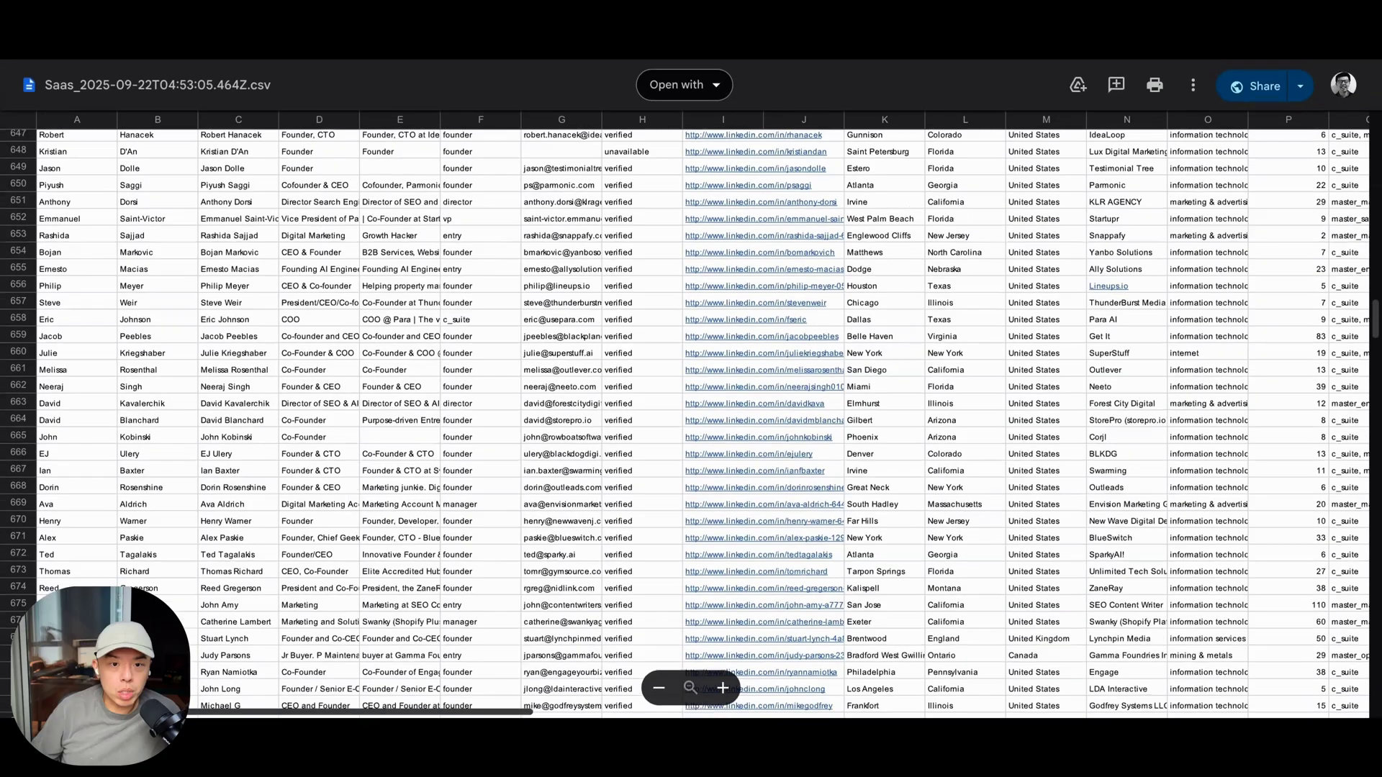
# Step: Skim the lead list in the Saas_2025-09-22T04:53:05.464Z.csv file
pyautogui.scroll(-10, 678, 288)
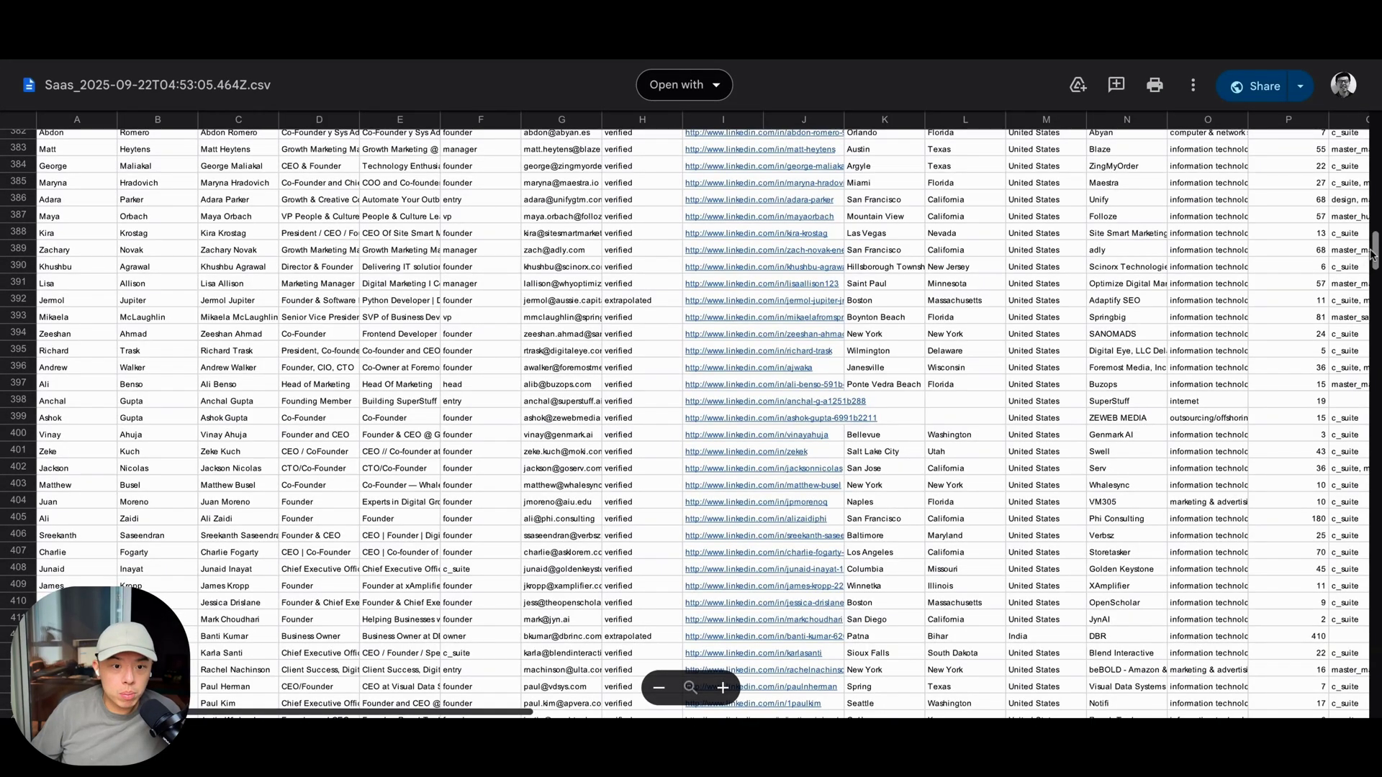
pyautogui.moveTo(1372, 253); pyautogui.dragTo(1330, 562)
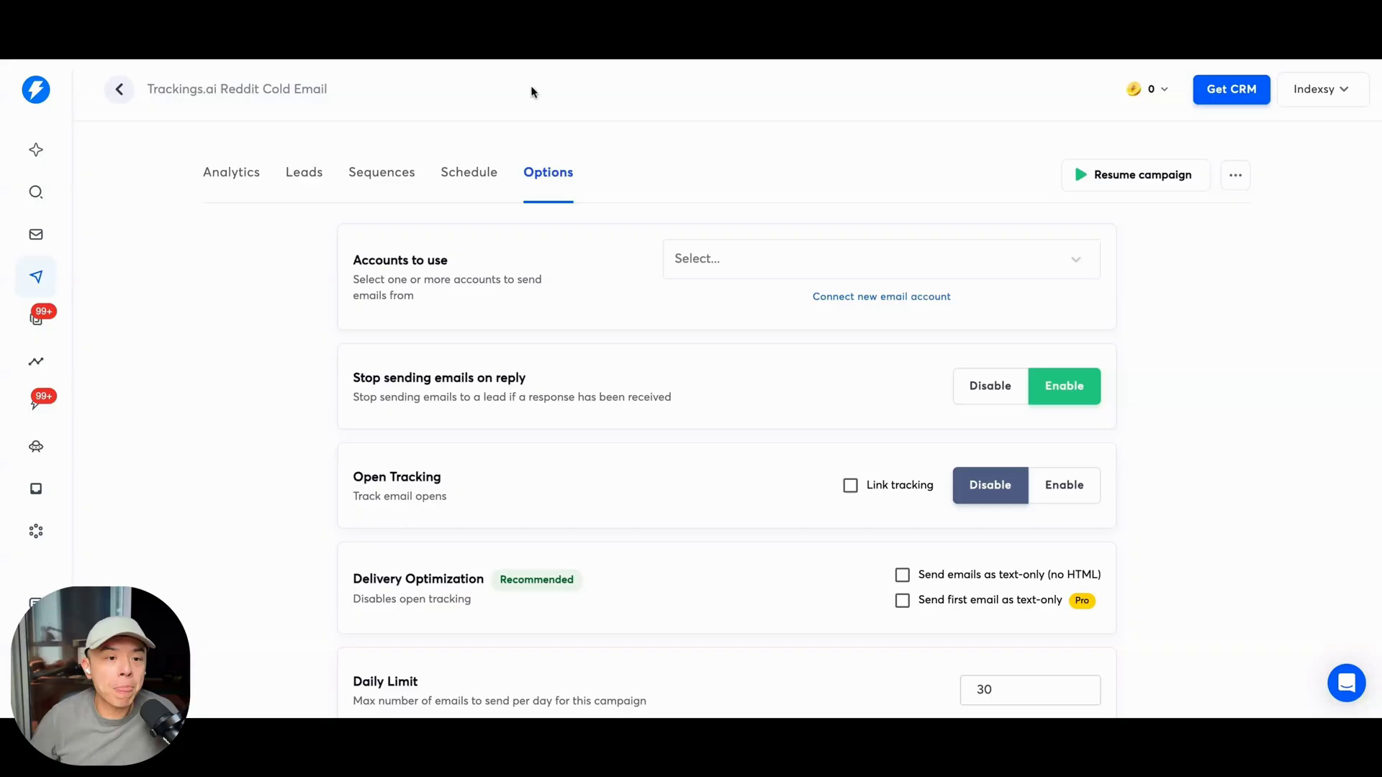
# Step: Look over the Trackings.ai Reddit Cold Email campaign's sequence, sharing choice, sending options and analytics
pyautogui.click(376, 172)
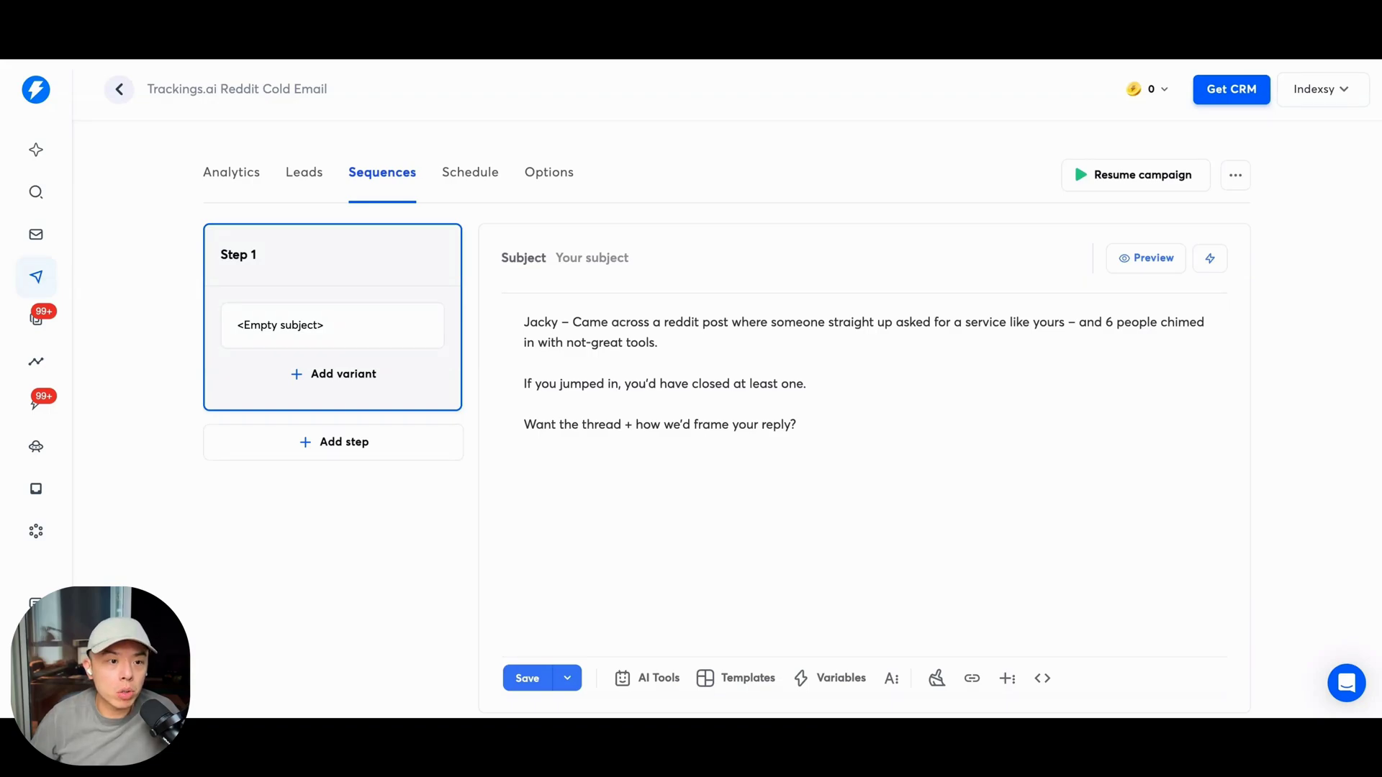
pyautogui.click(1238, 174)
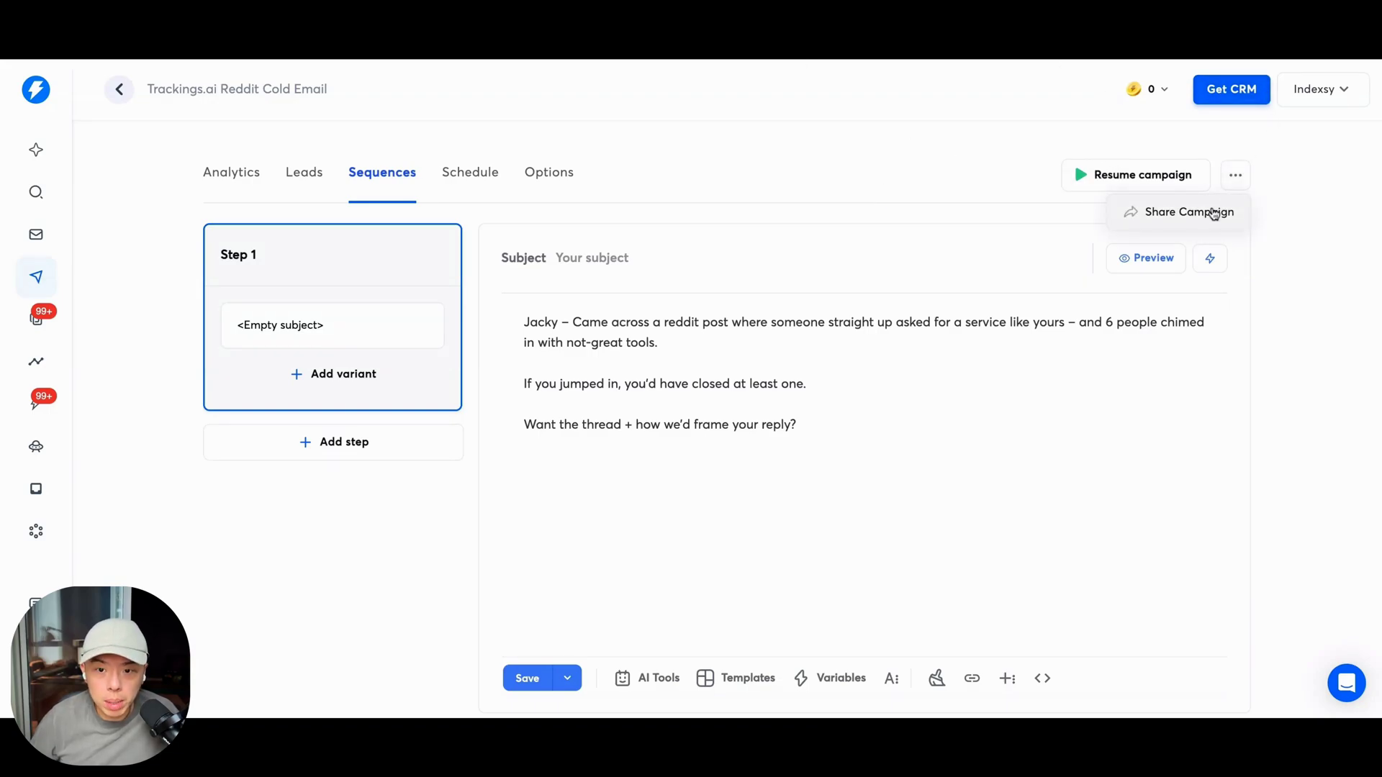
pyautogui.click(547, 172)
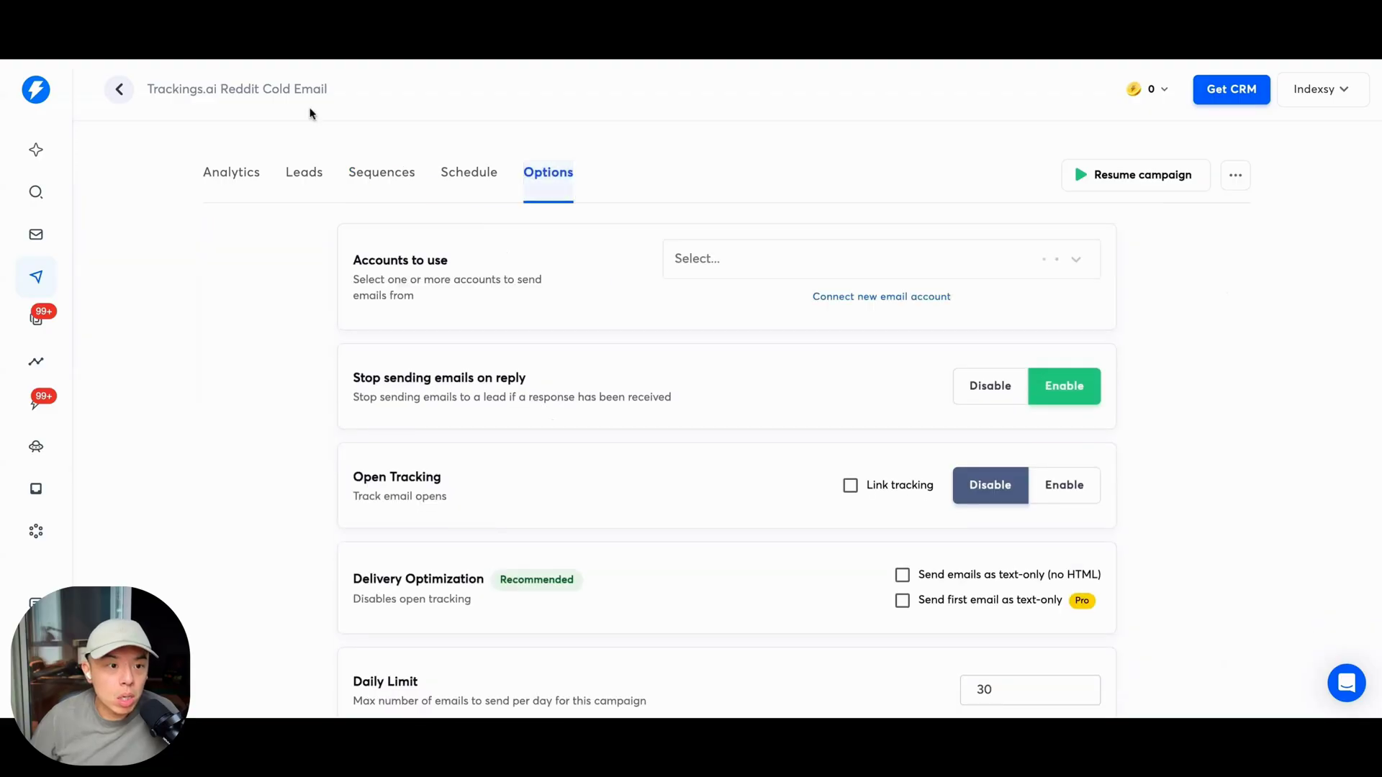
pyautogui.click(271, 92)
pyautogui.scroll(-1, 674, 200)
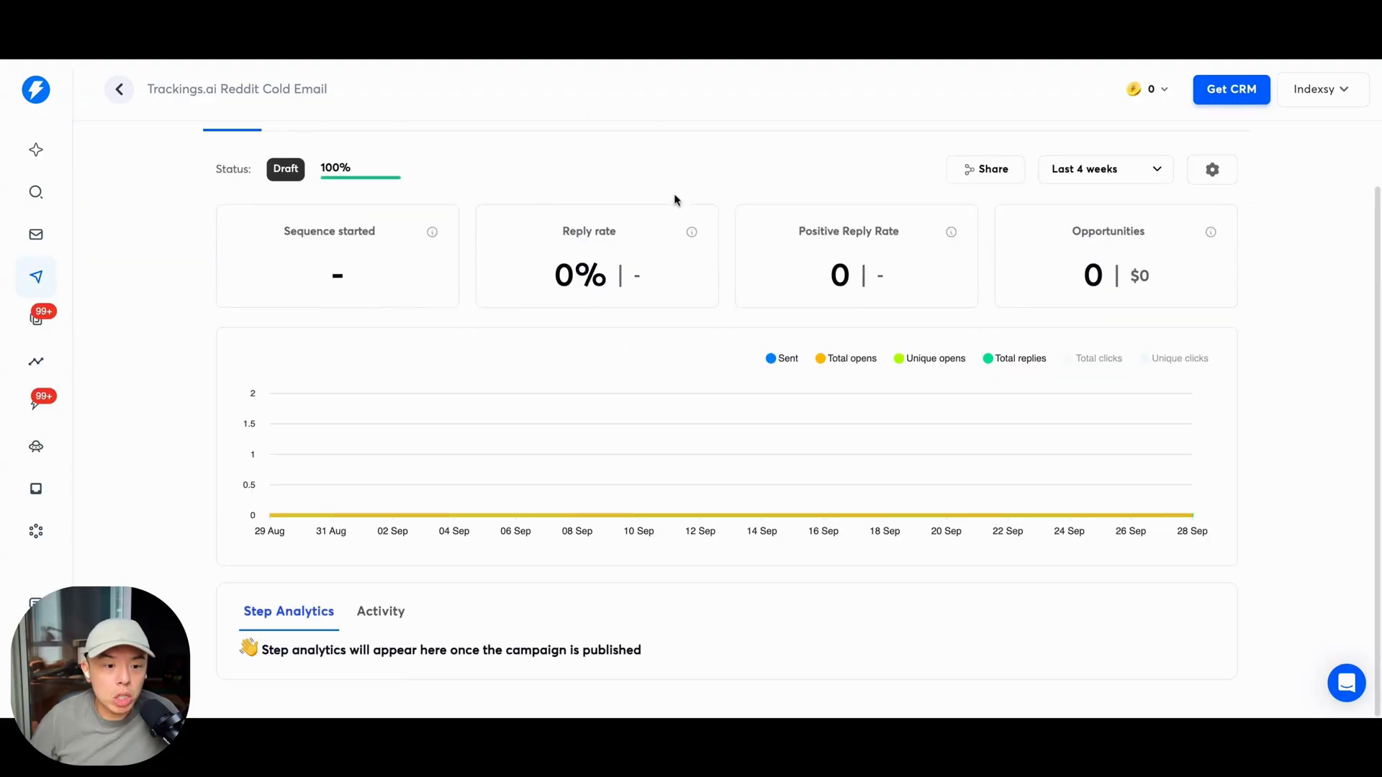
pyautogui.scroll(1, 484, 204)
# Step: Add two empty variants, B and C, to Step 1 of the campaign's sequence
pyautogui.click(414, 191)
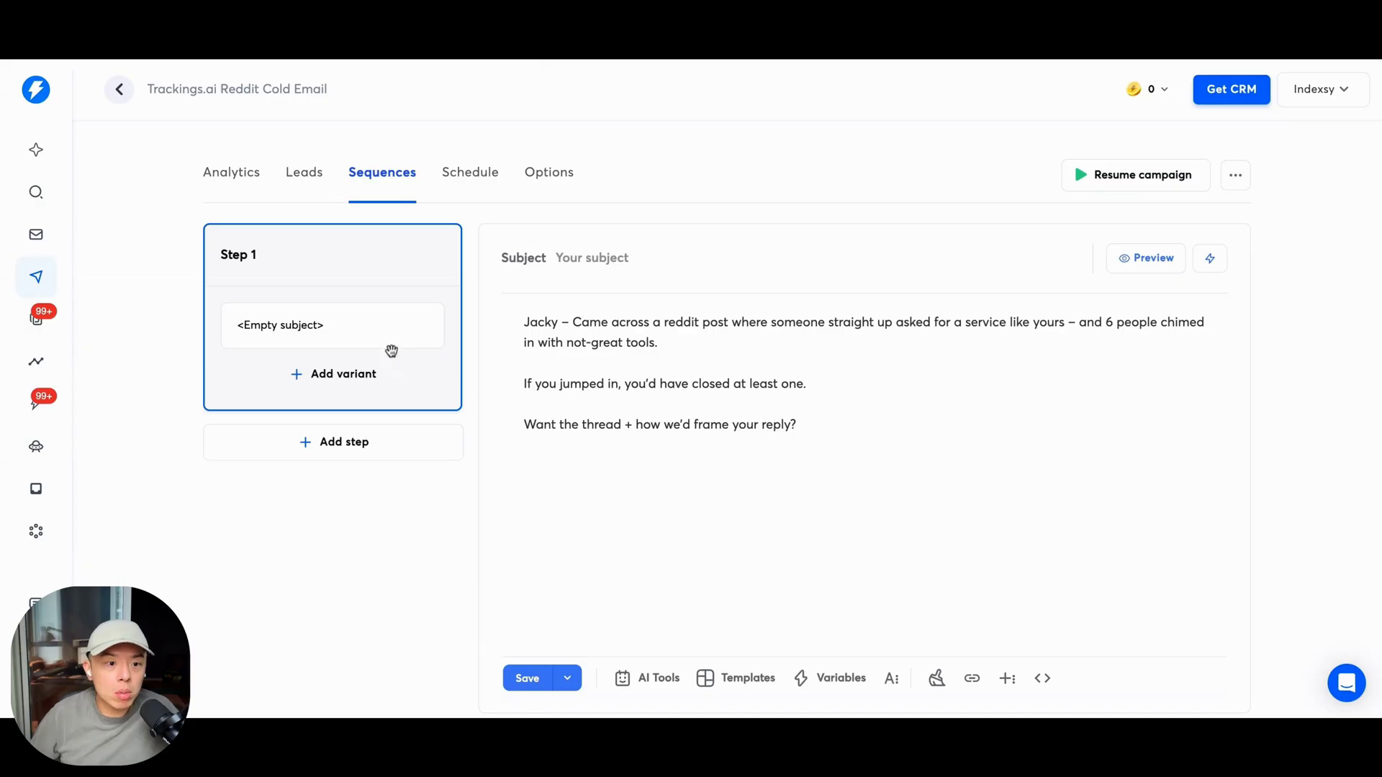
pyautogui.click(362, 375)
pyautogui.click(339, 447)
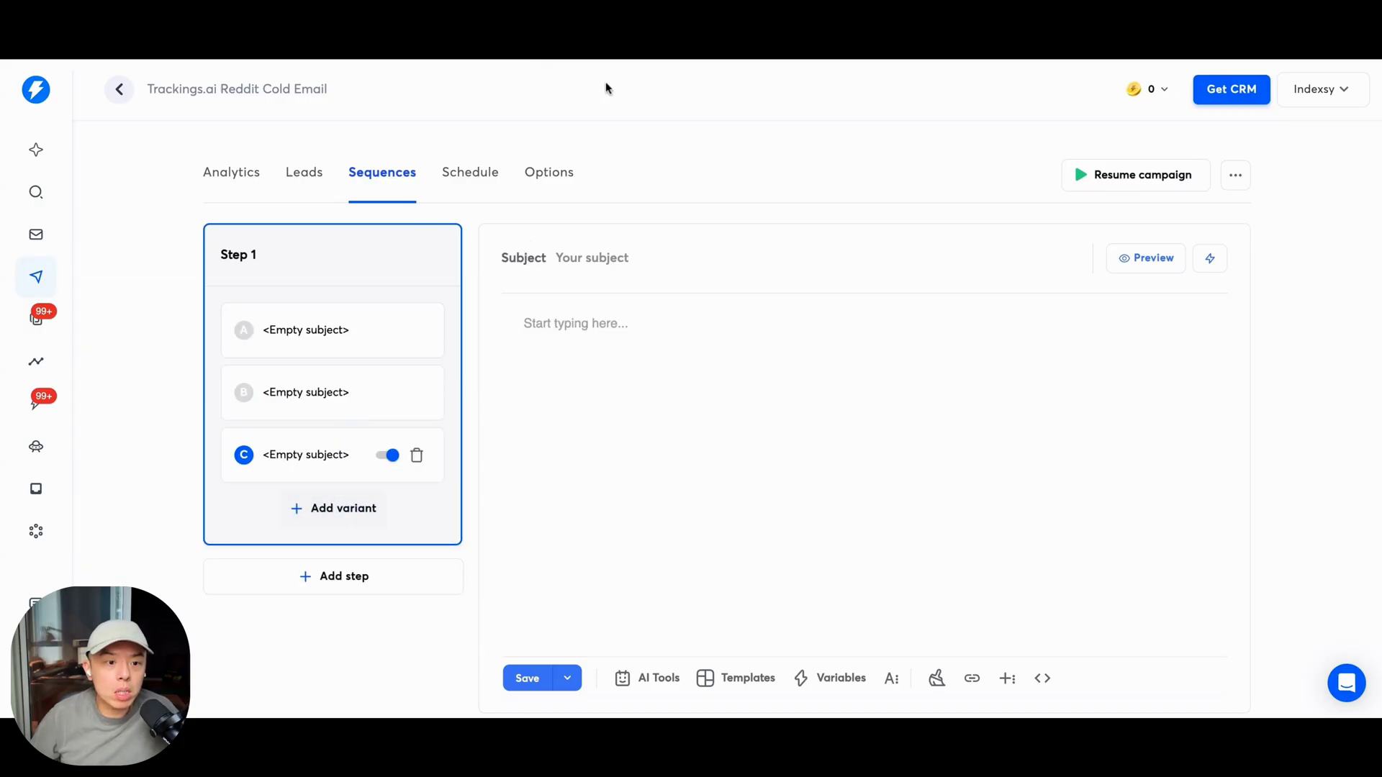
# Step: Replace variant A's body with the "{{NAME}} – Came across a Reddit post where someone asked for a product like yours" email, separating its paragraphs with blank lines
pyautogui.click(310, 338)
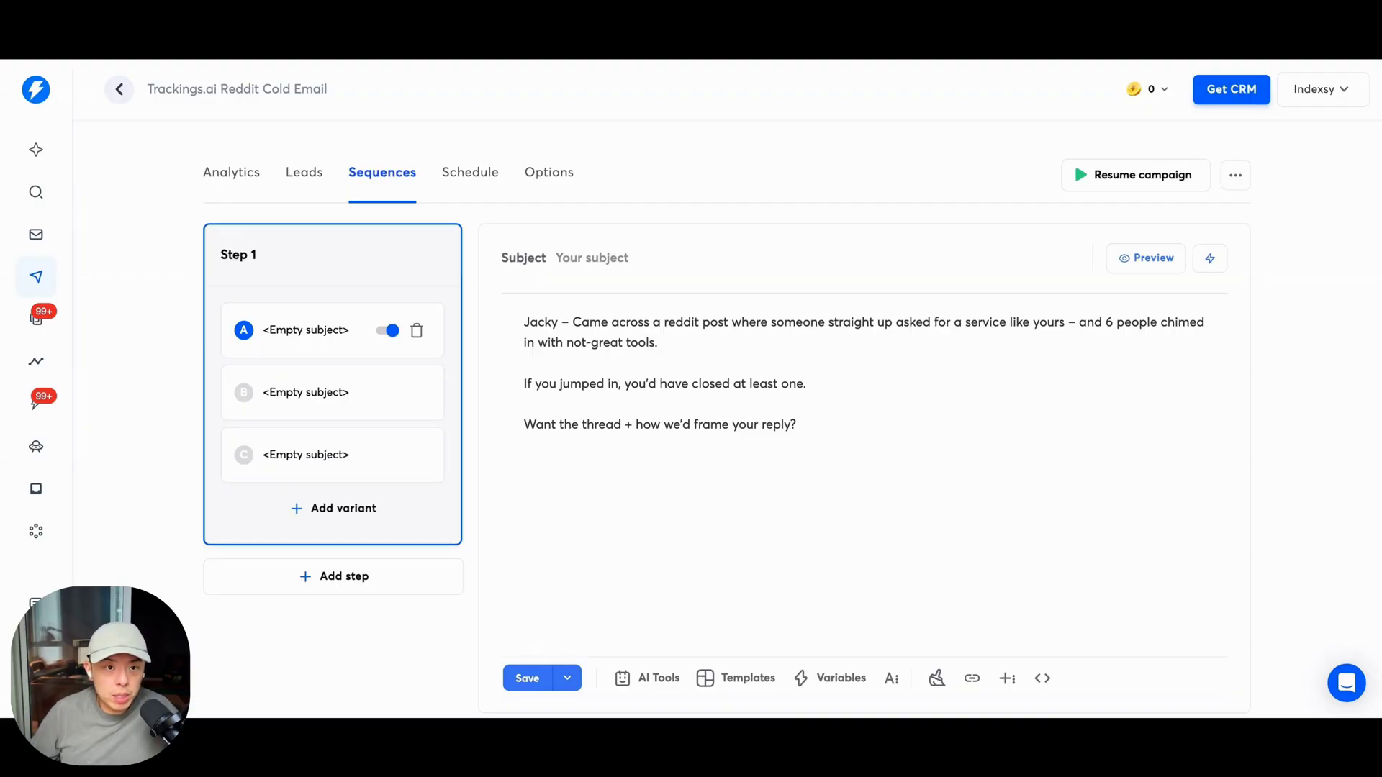
pyautogui.hotkey('ctrl', 'a')
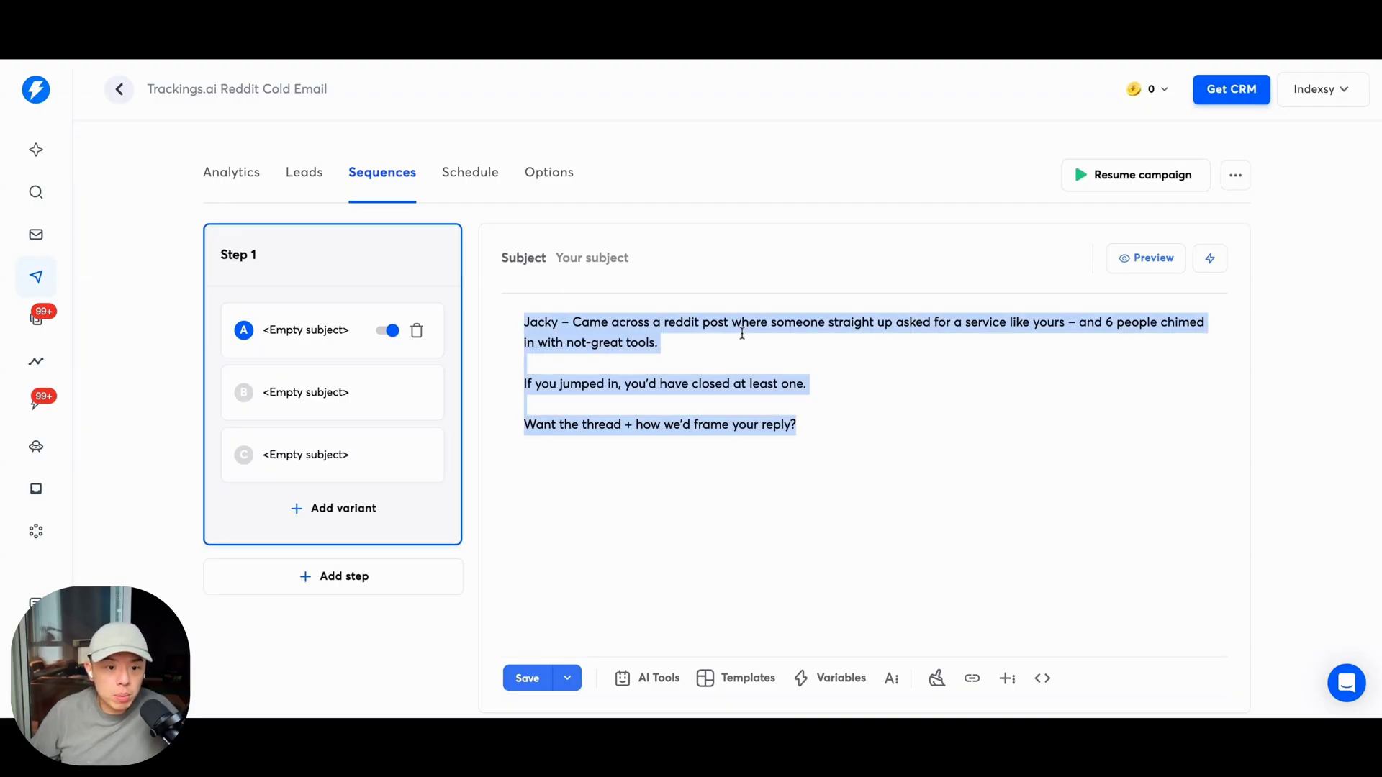
pyautogui.write('{{NAME}} – Came across a Reddit post where someone asked for a product like yours, and 6 people dropped competitors that weren’t great. If your brand had been in that thread, you’d have picked up new users. Want me to send the post + how we’d frame your reply?')
pyautogui.click(858, 341)
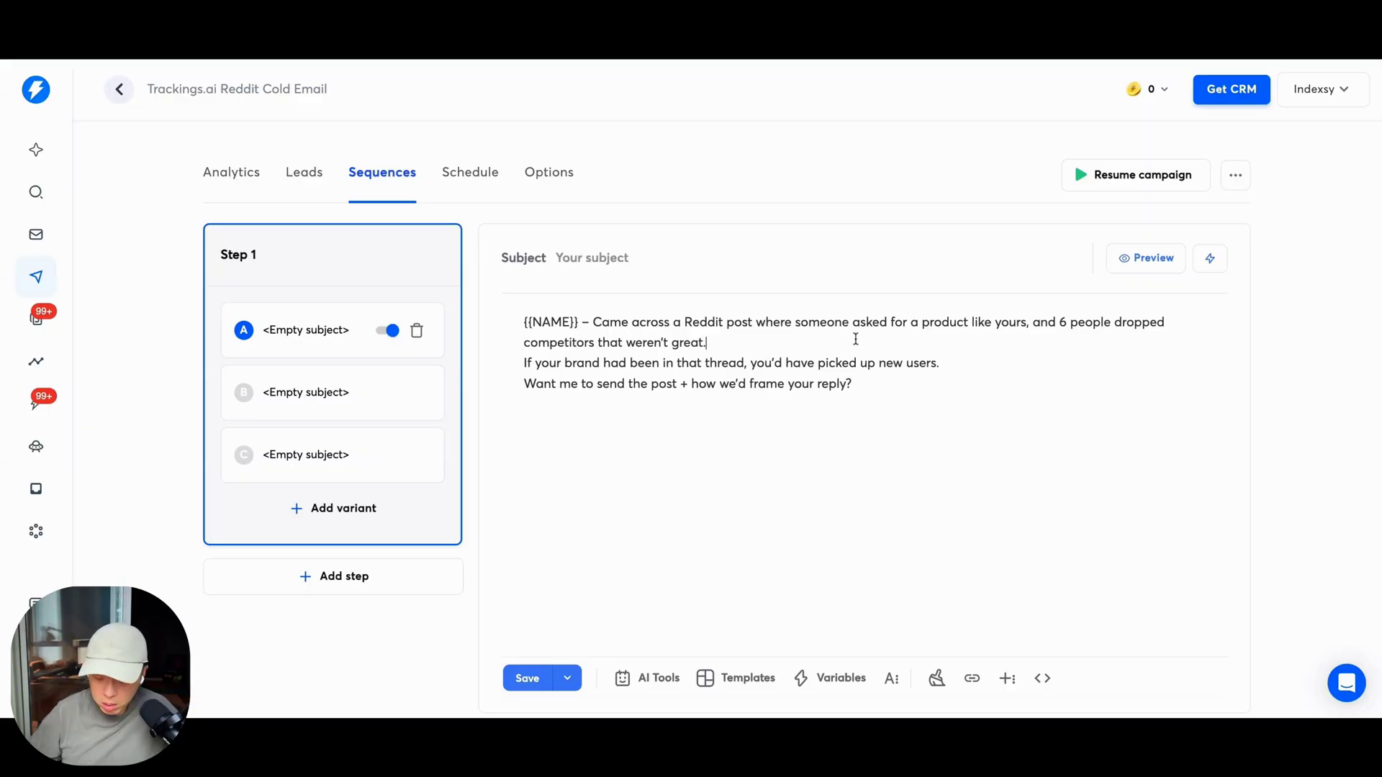
pyautogui.press('Delete')
pyautogui.press('Return')
pyautogui.press('Return')
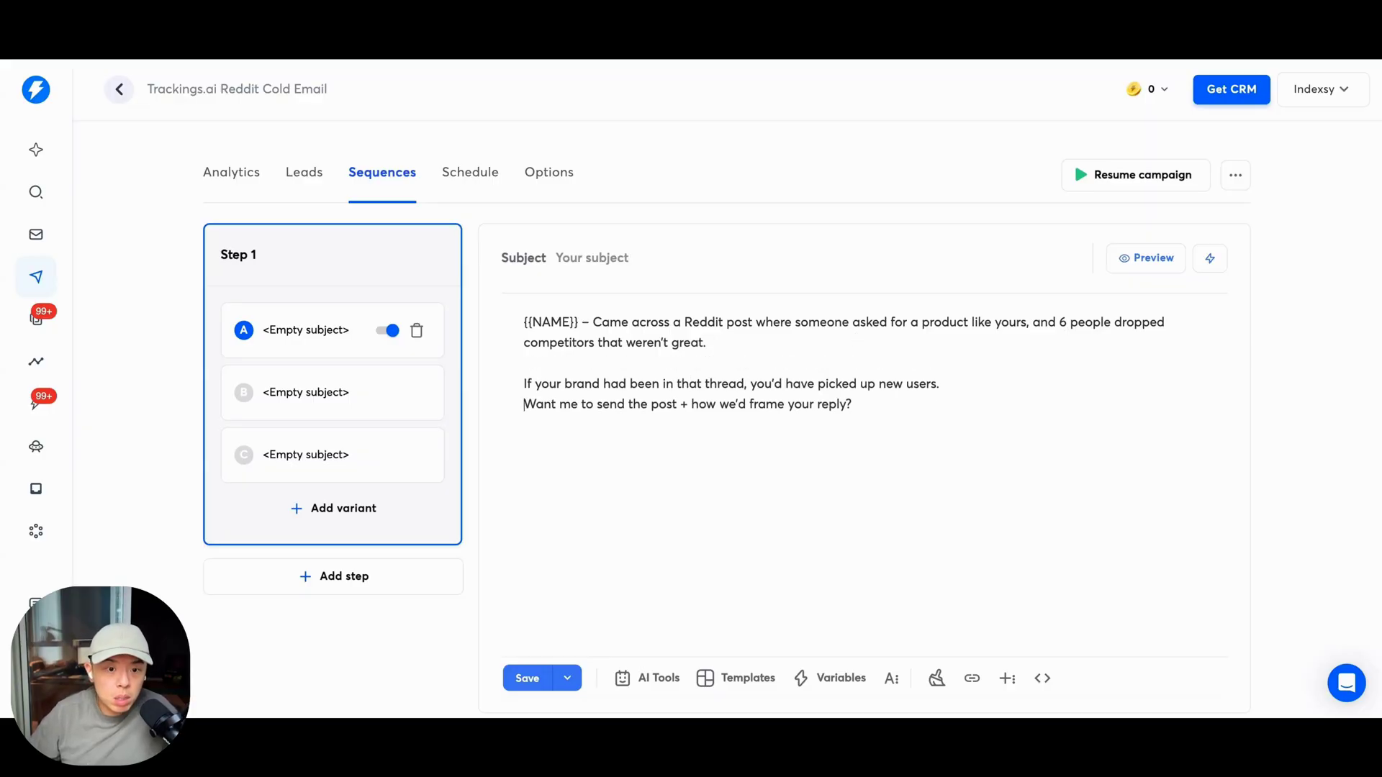
pyautogui.press('Return')
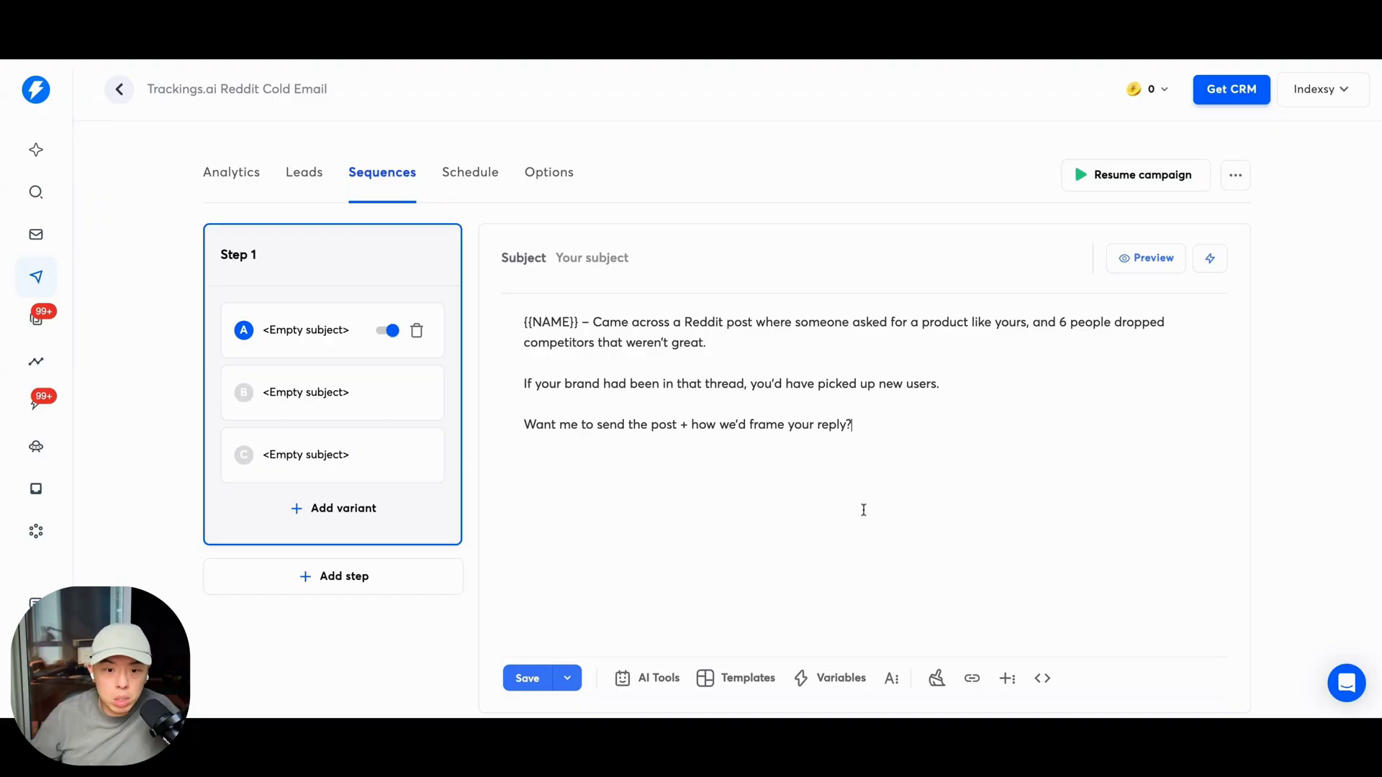
# Step: Add a signature below variant A's email with {{sendingAccountName}} and the rotating job titles @ Trackings.ai, removing the Indexsy company mention
pyautogui.write('– {{sendingAccountName}} {{Partner|Managing Partner|Principal|Senior Consultant|Managing Director|Senior Engagement Manager|Practice Lead|Director|Senior Advisor|Executive Director}} @ Grafts.io (a part of the Indexsy company)')
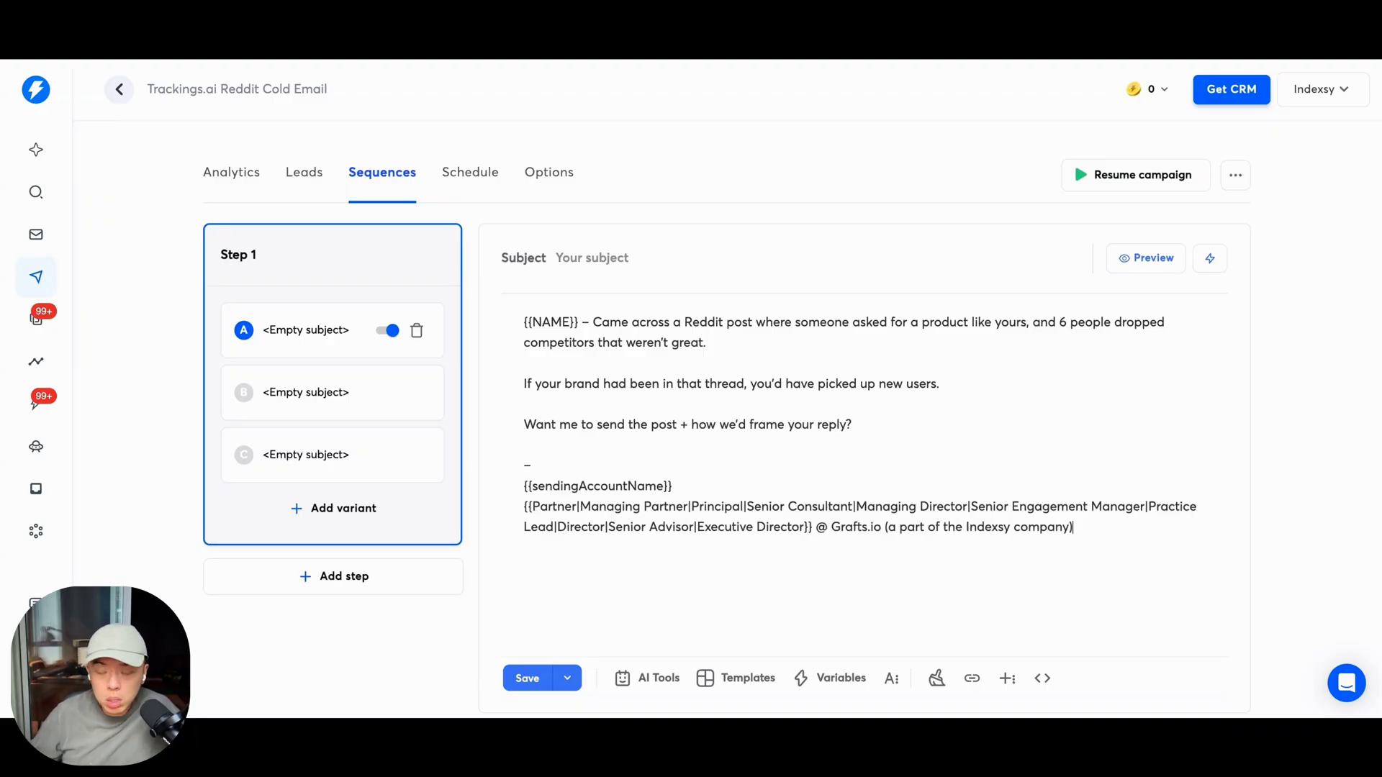
pyautogui.doubleClick(852, 528)
pyautogui.moveTo(852, 533); pyautogui.dragTo(871, 529)
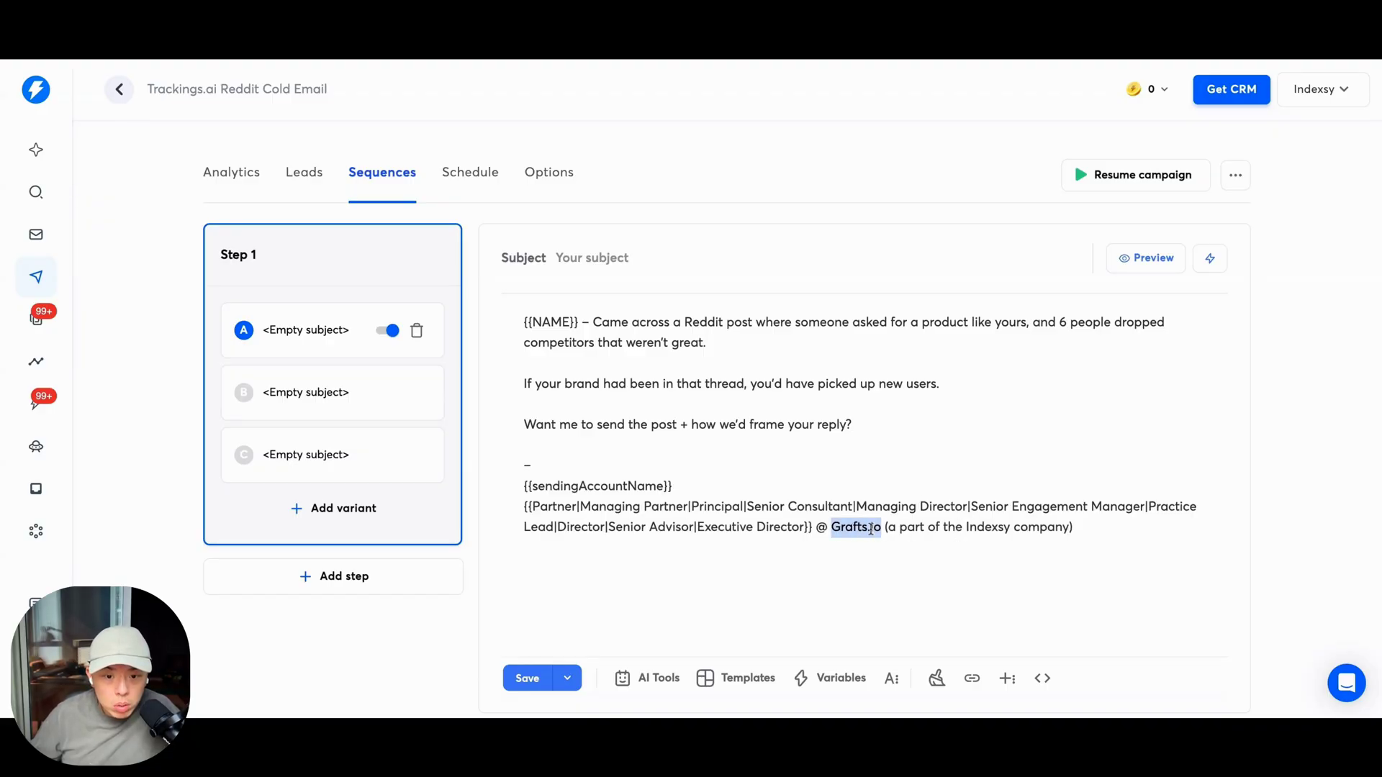
pyautogui.write('Trackings.ai')
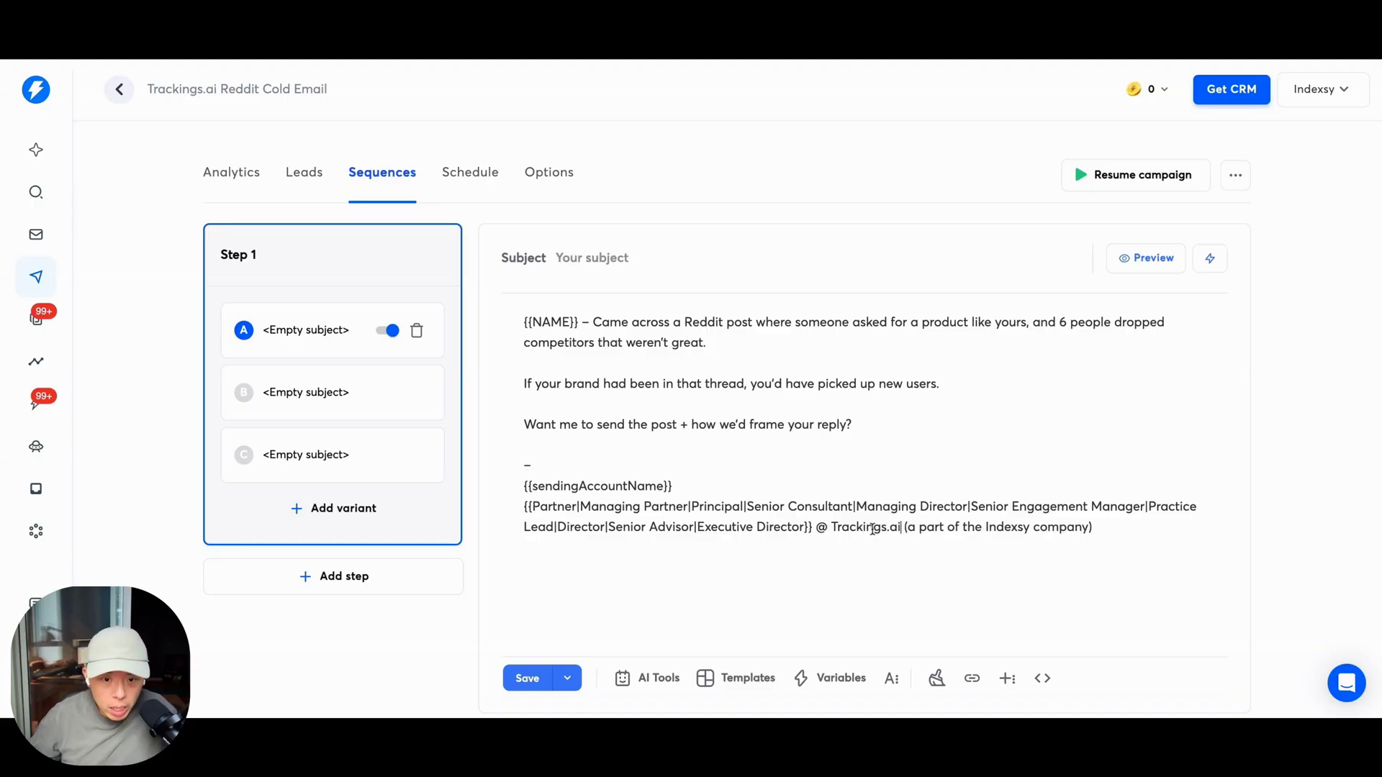
pyautogui.hotkey('shift', 'End')
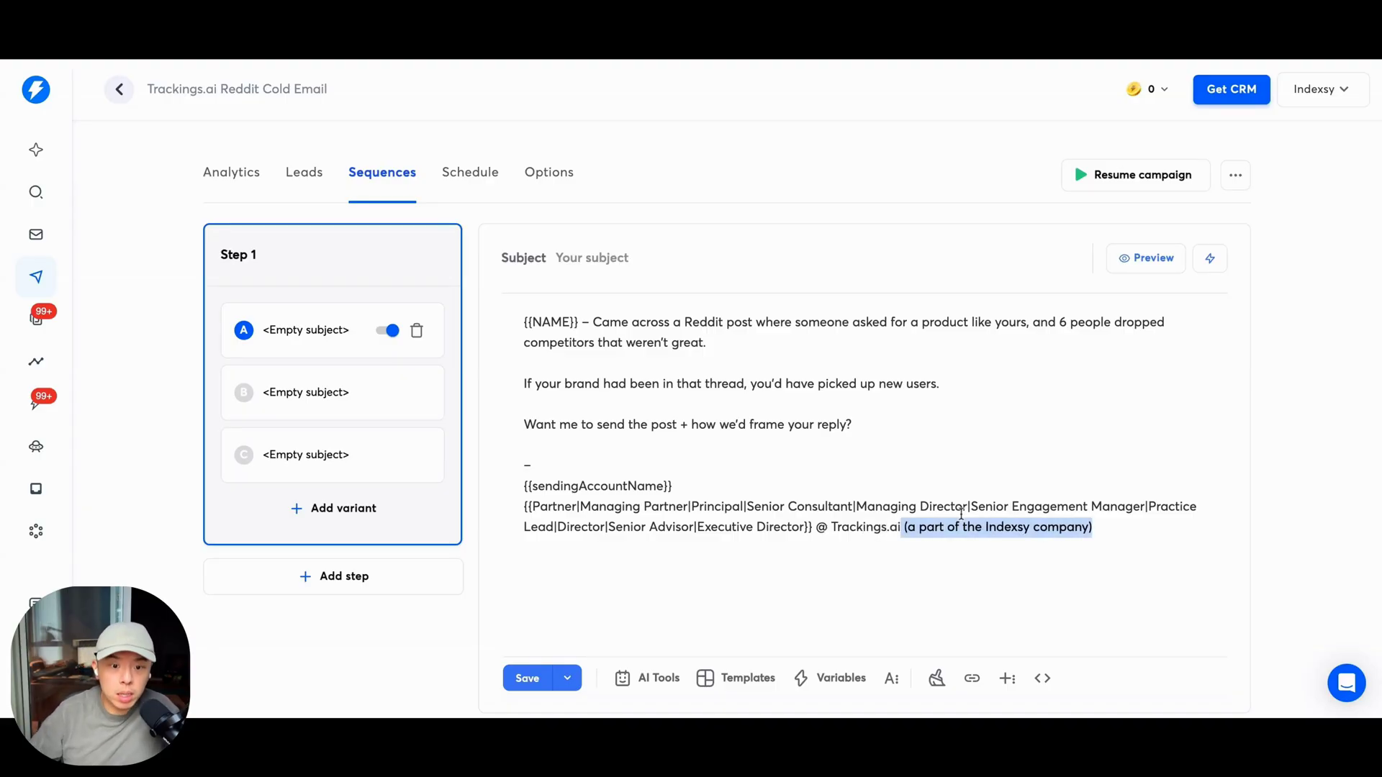
pyautogui.press('BackSpace')
pyautogui.click(634, 452)
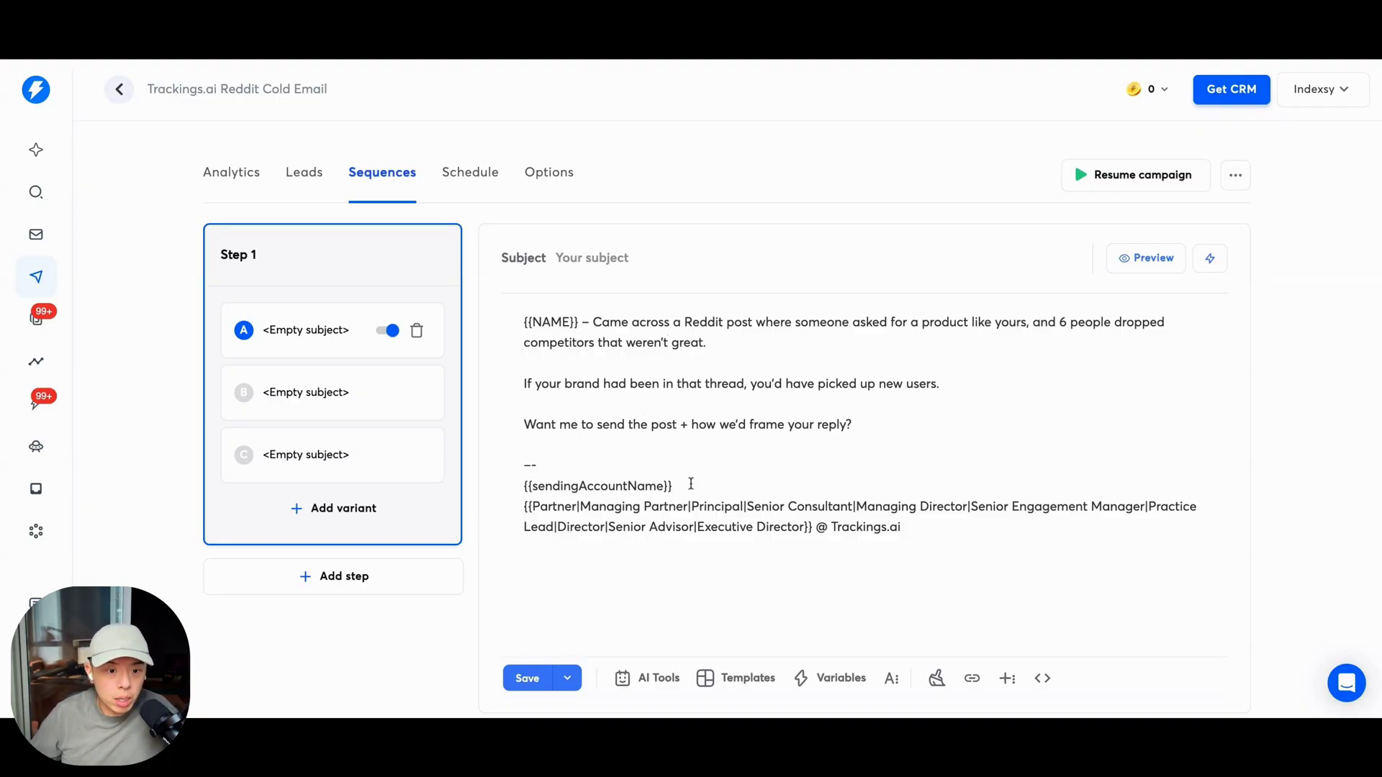
# Step: Copy the signature block from variant A into the empty bodies of variants B and C
pyautogui.hotkey('ctrl', 'a')
pyautogui.click(700, 480)
pyautogui.moveTo(950, 534); pyautogui.dragTo(518, 466)
pyautogui.hotkey('ctrl', 'c')
pyautogui.click(302, 393)
pyautogui.hotkey('ctrl', 'v')
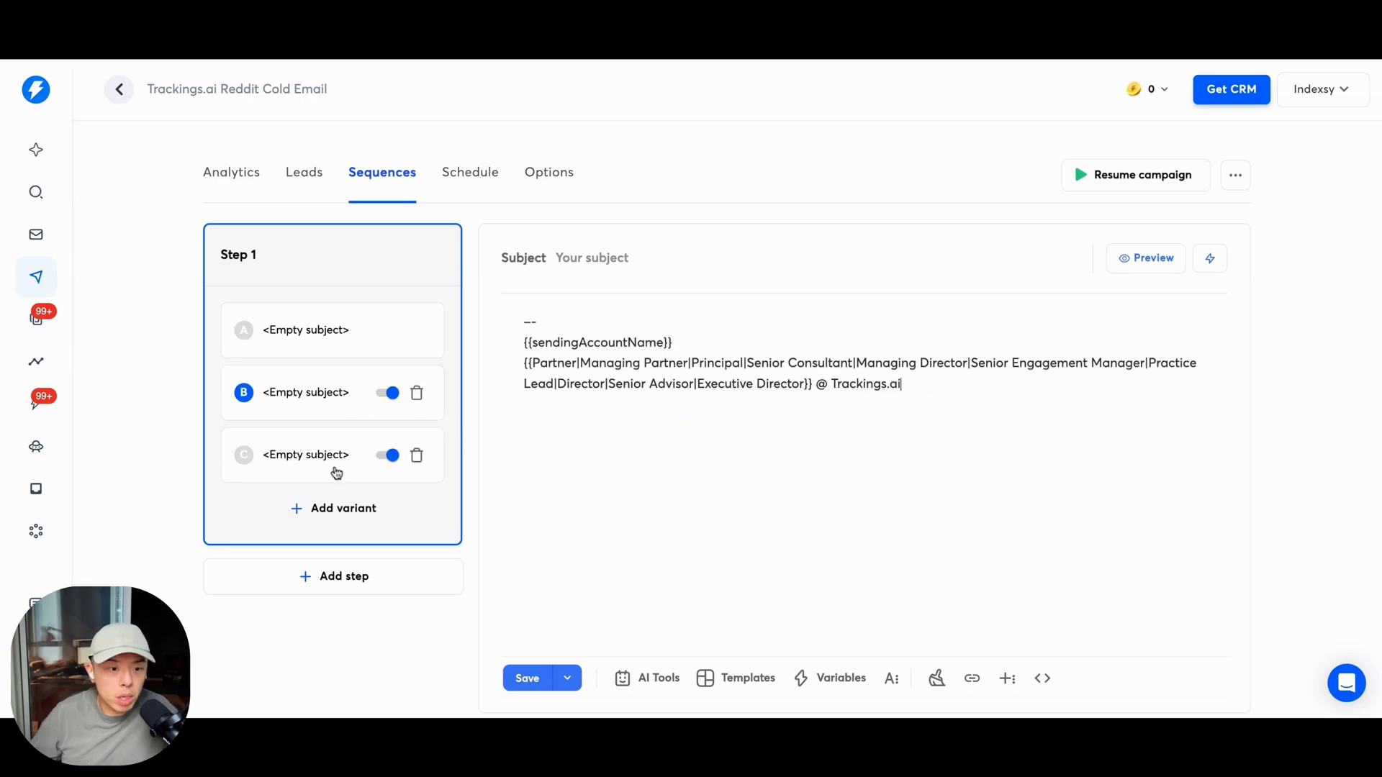
pyautogui.click(337, 472)
pyautogui.hotkey('ctrl', 'v')
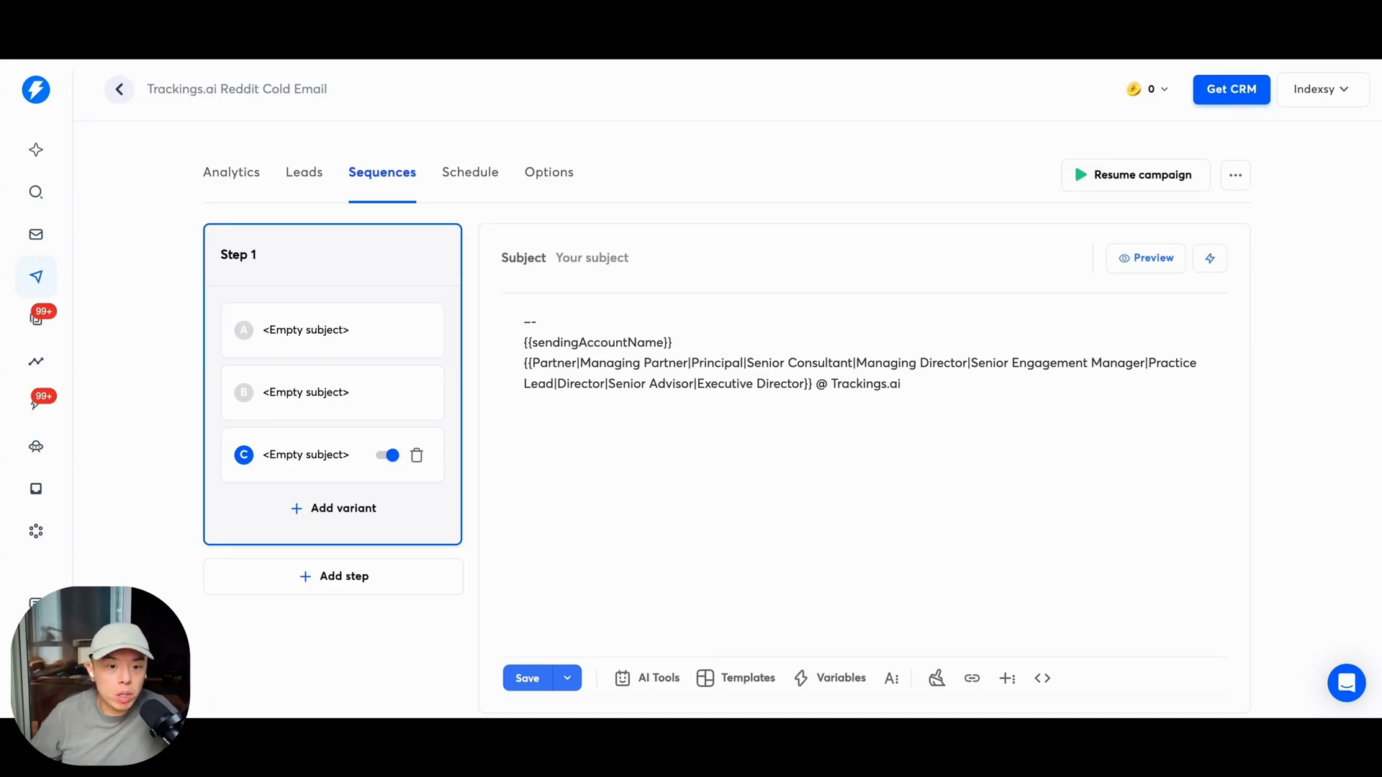
# Step: Insert the "{{NAME}} – Saw a Reddit thread where people were asking about solutions like yours" email above variant B's signature, with blank lines between its paragraphs
pyautogui.click(370, 385)
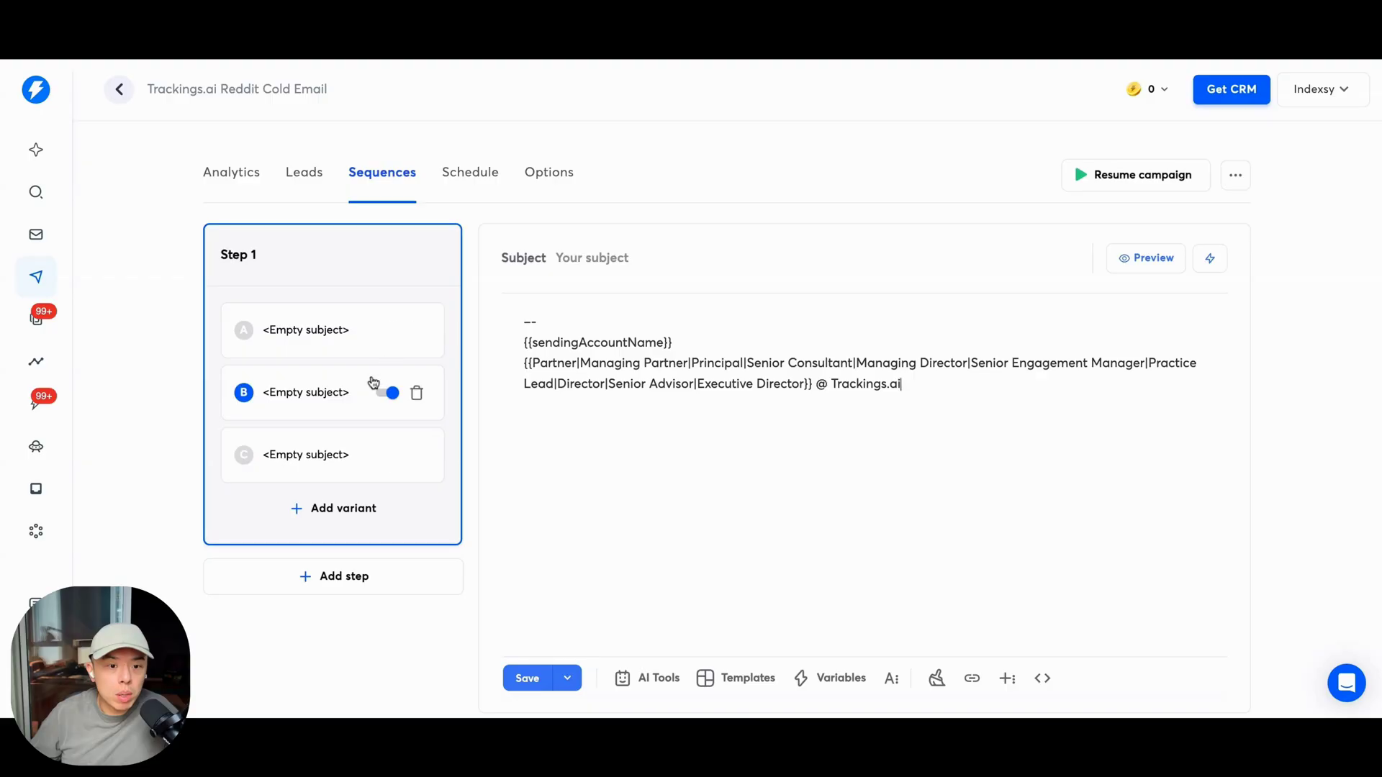
pyautogui.click(586, 319)
pyautogui.doubleClick(586, 319)
pyautogui.click(607, 318)
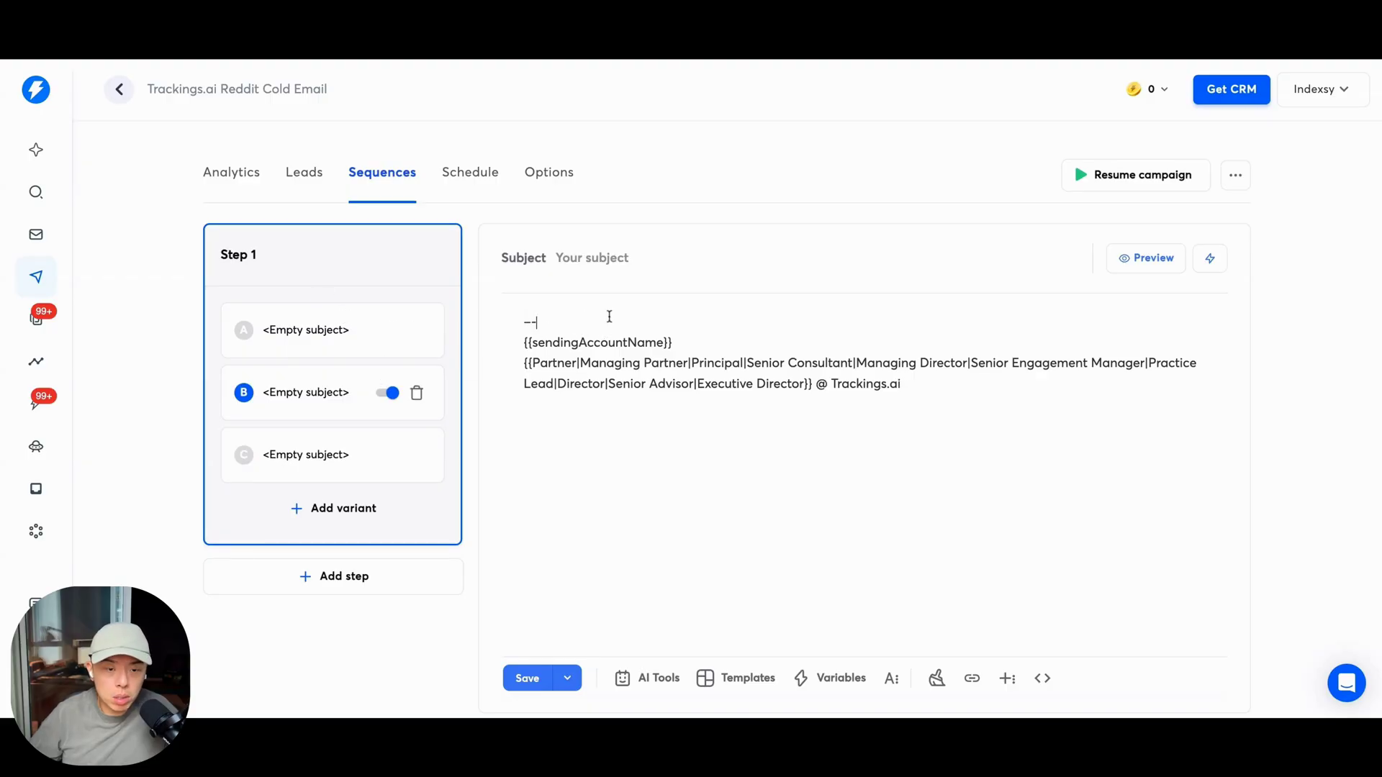
pyautogui.doubleClick(609, 316)
pyautogui.press('Left')
pyautogui.press('Return')
pyautogui.press('Up')
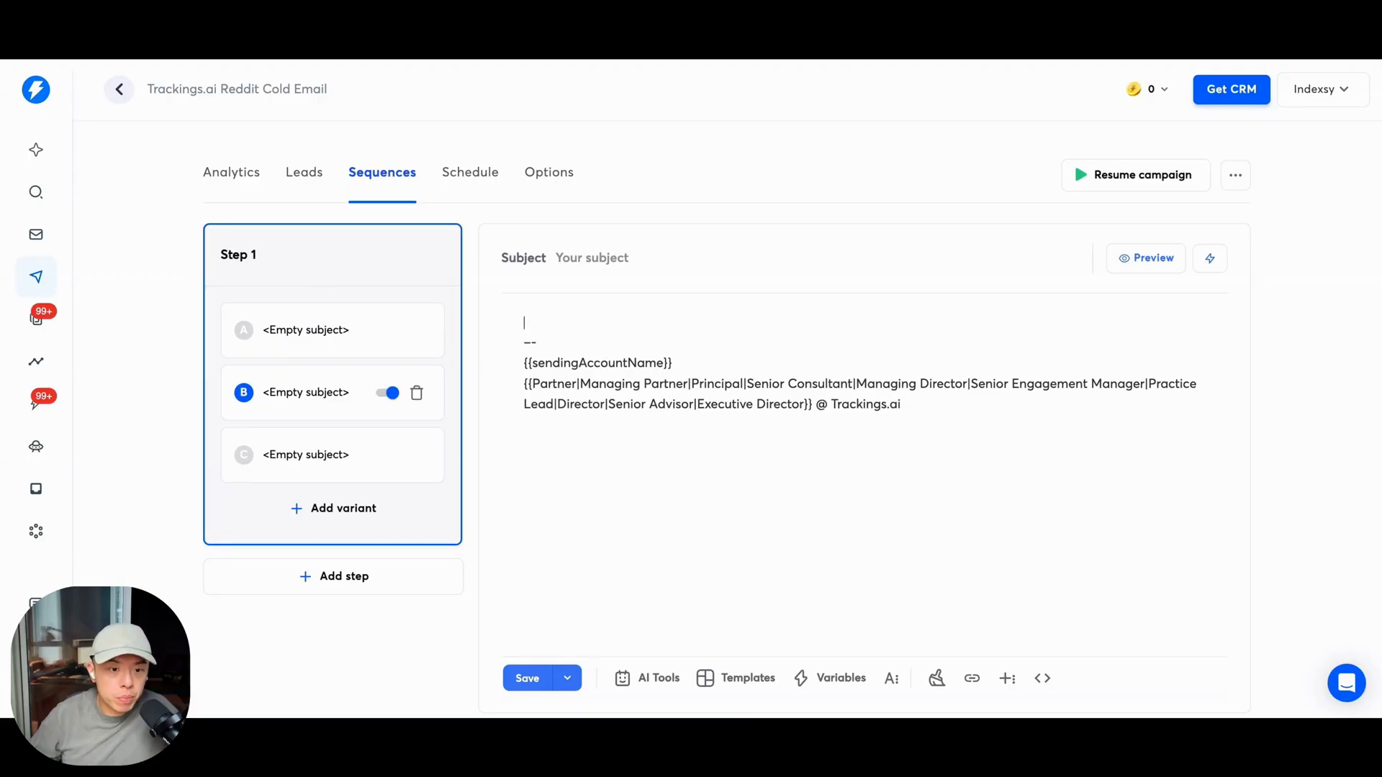
pyautogui.hotkey('ctrl', 'v')
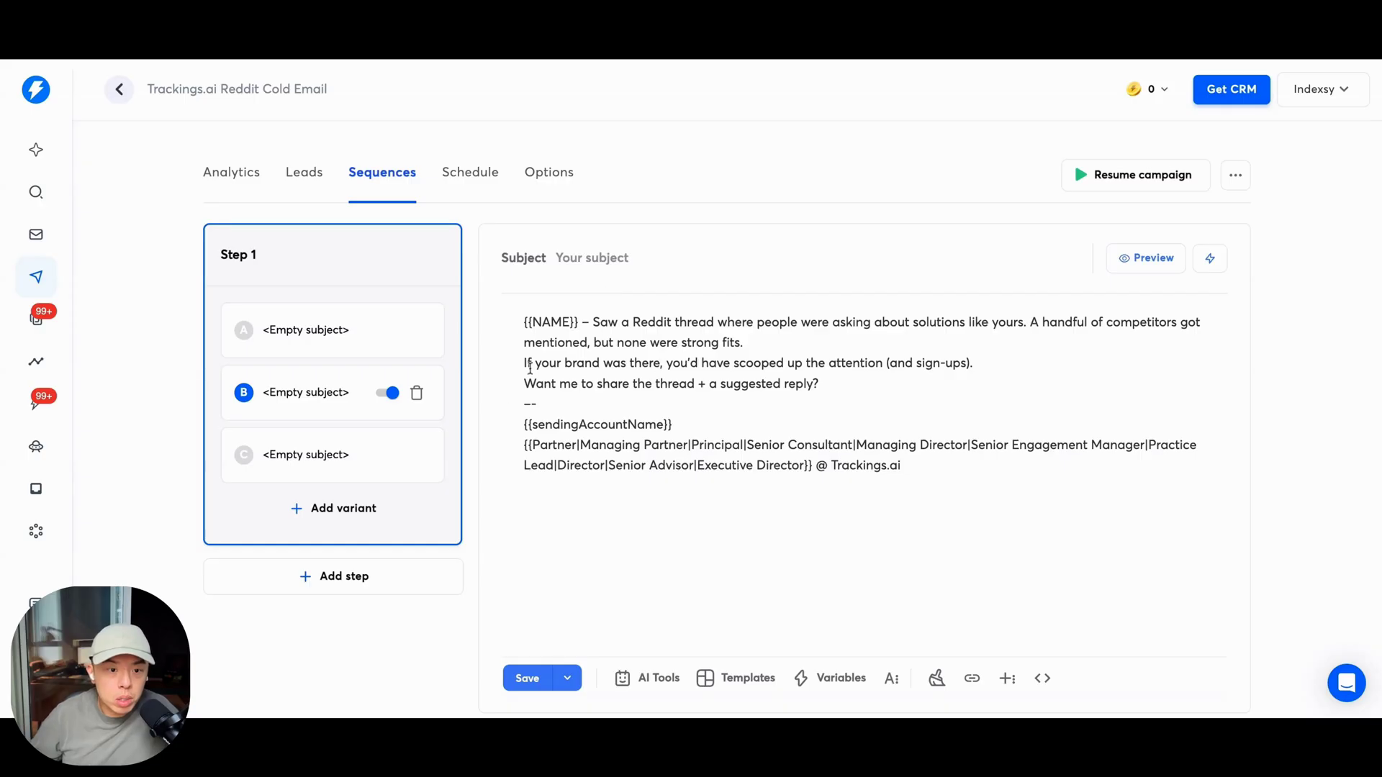
pyautogui.click(523, 363)
pyautogui.press('Return')
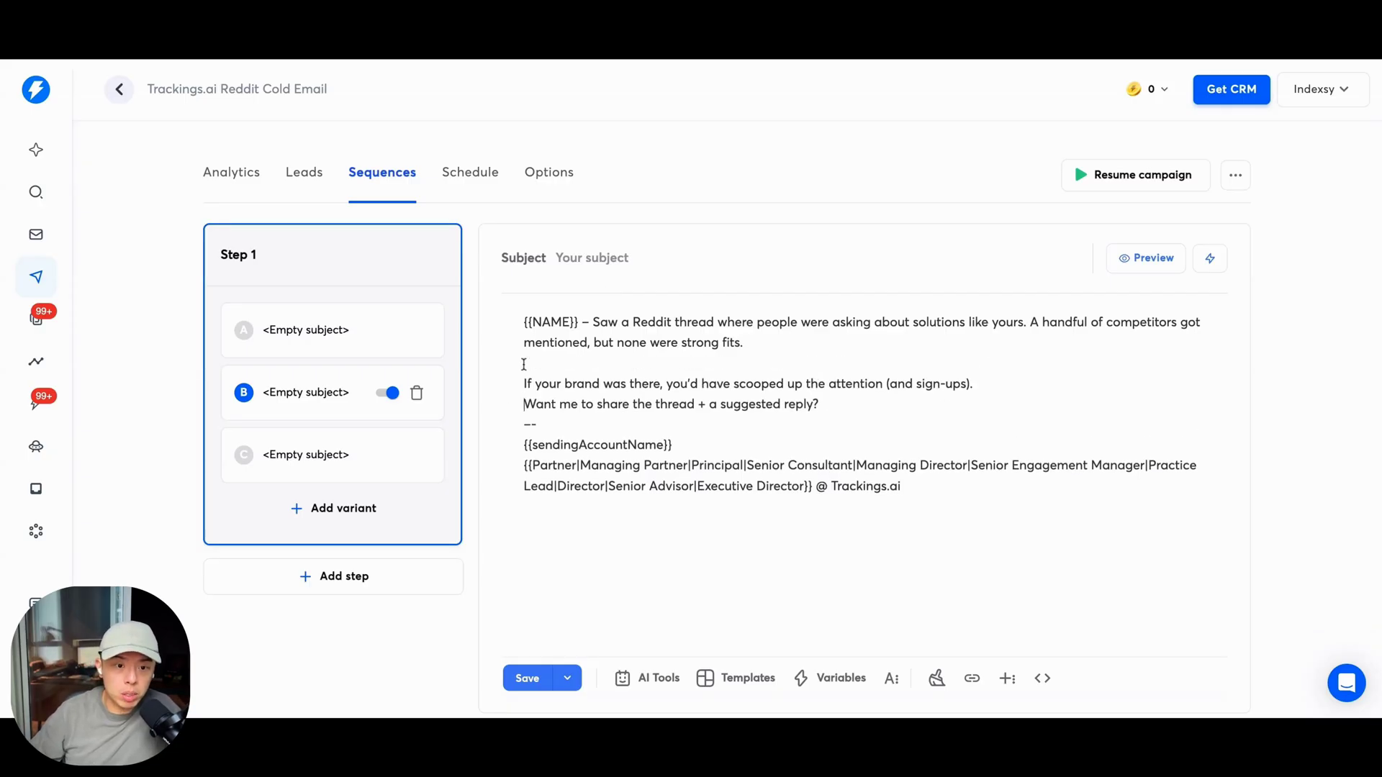
pyautogui.click(506, 395)
pyautogui.press('Return')
# Step: Copy variant B's email text into variant C above the signature
pyautogui.click(347, 457)
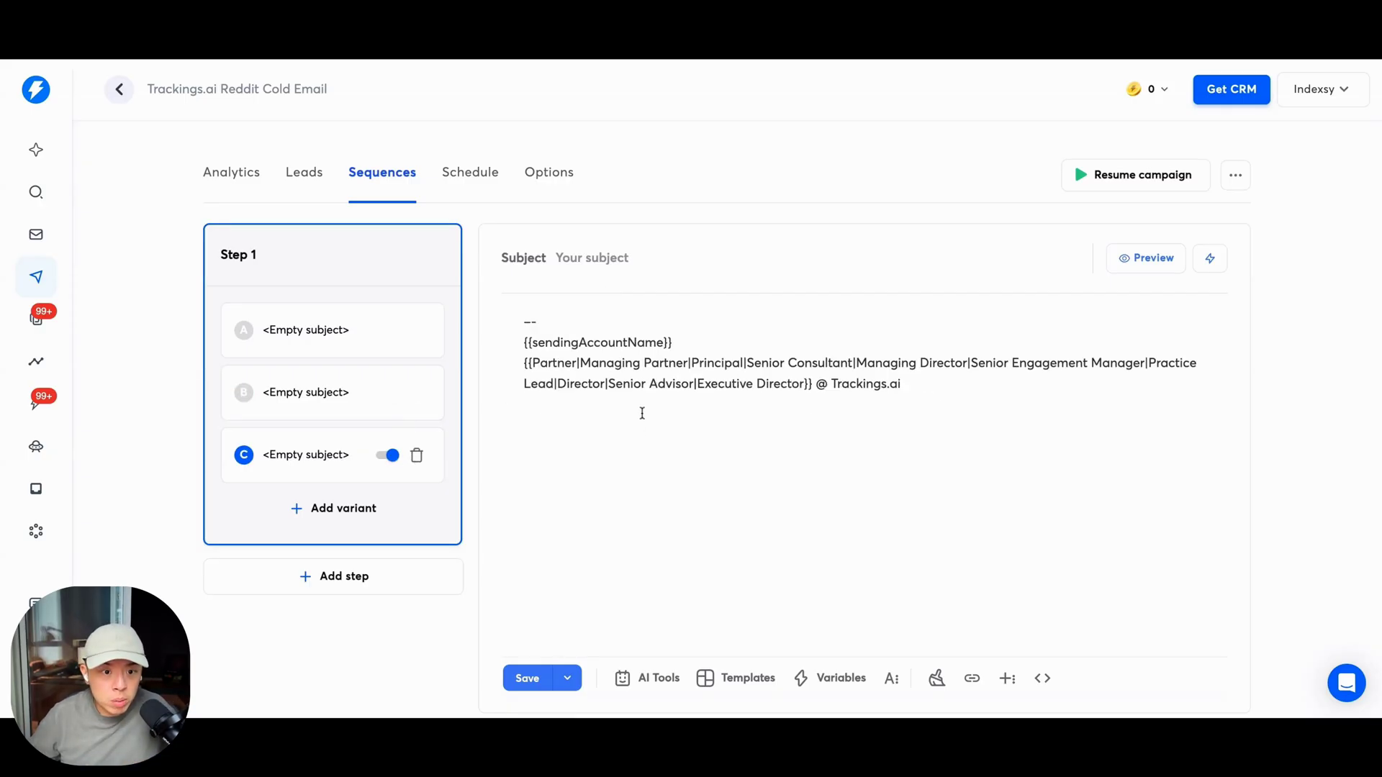
pyautogui.press('Return')
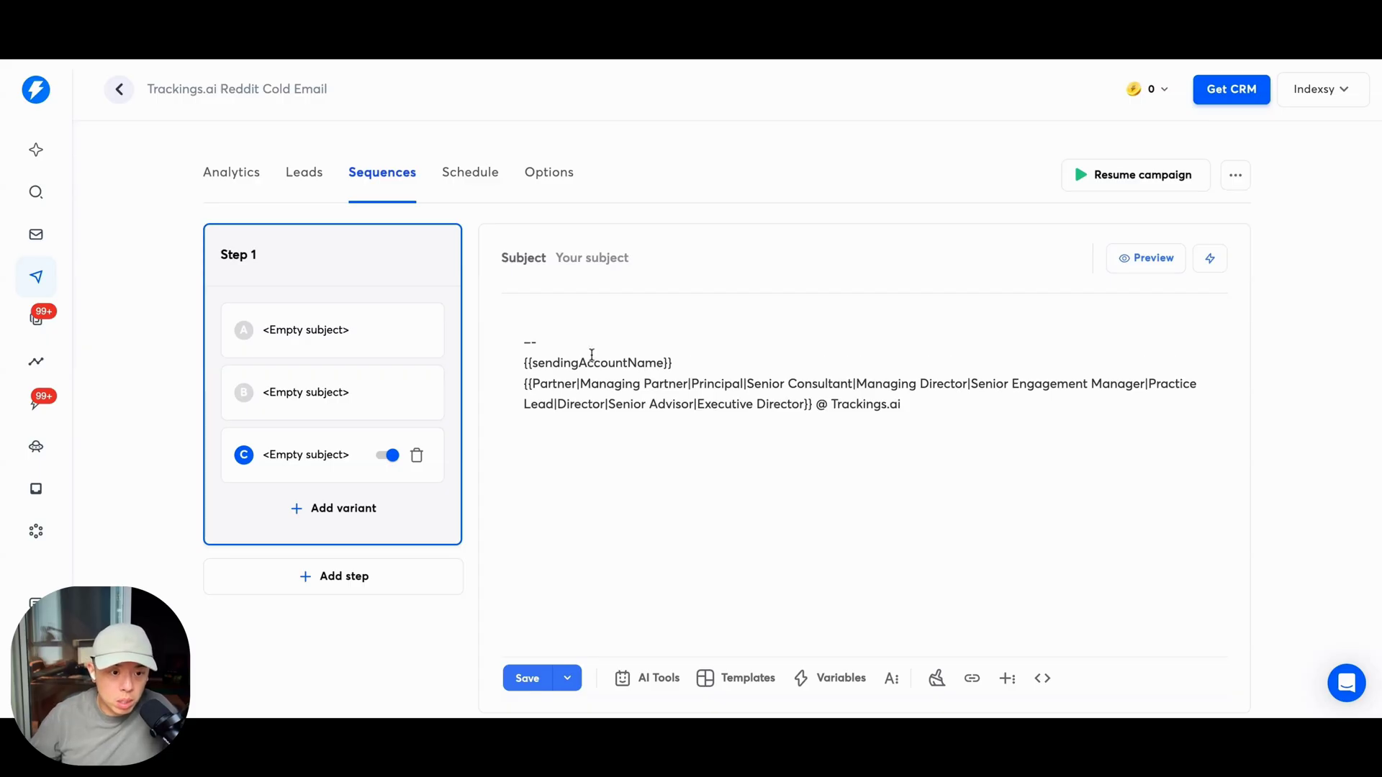
pyautogui.click(345, 400)
pyautogui.moveTo(820, 423)
pyautogui.mouseDown()
pyautogui.moveTo(524, 418)
pyautogui.moveTo(524, 321)
pyautogui.mouseUp()
pyautogui.click(330, 449)
pyautogui.hotkey('ctrl', 'v')
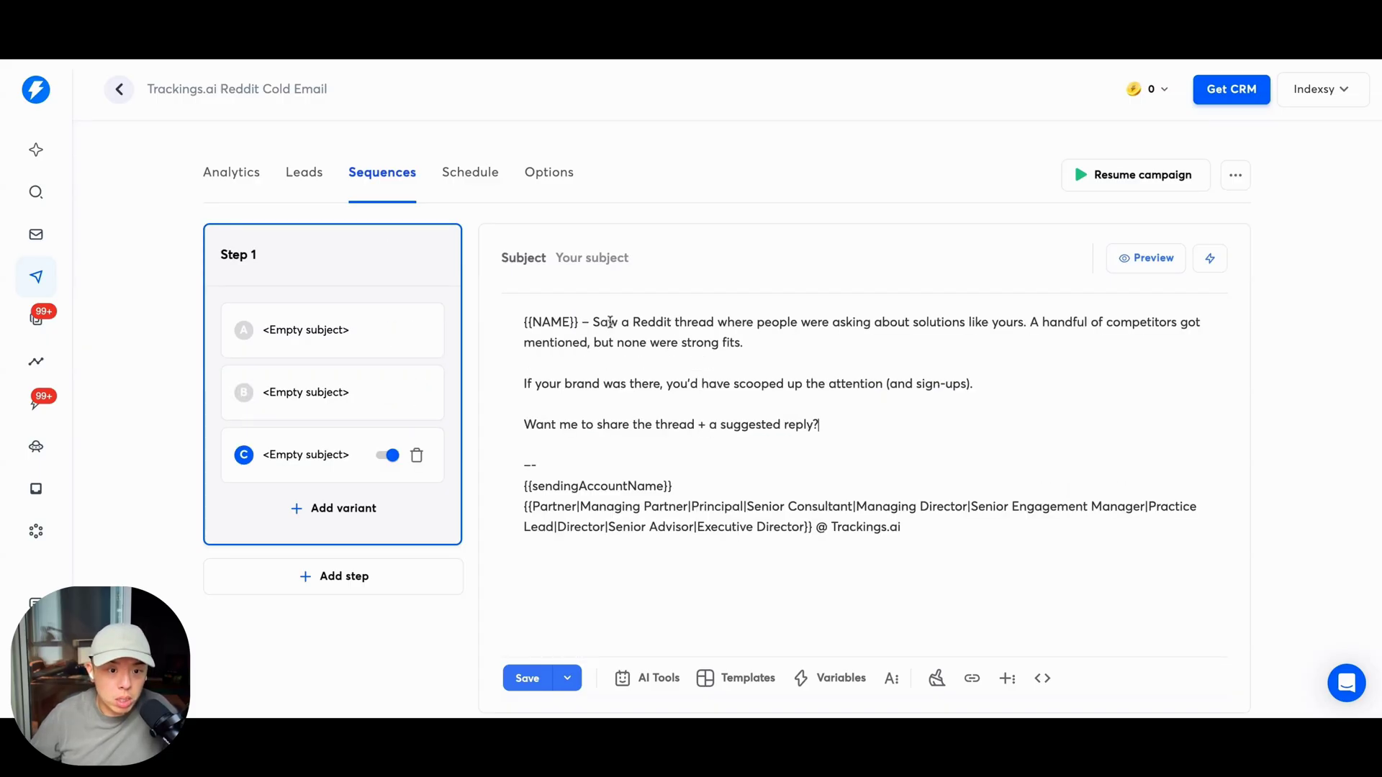
# Step: Set the subjects to "Saw this for you" for variant A, "Worth a look {{NAME}}" for B and "Quick question {{NAME}}" for C, and save
pyautogui.click(262, 329)
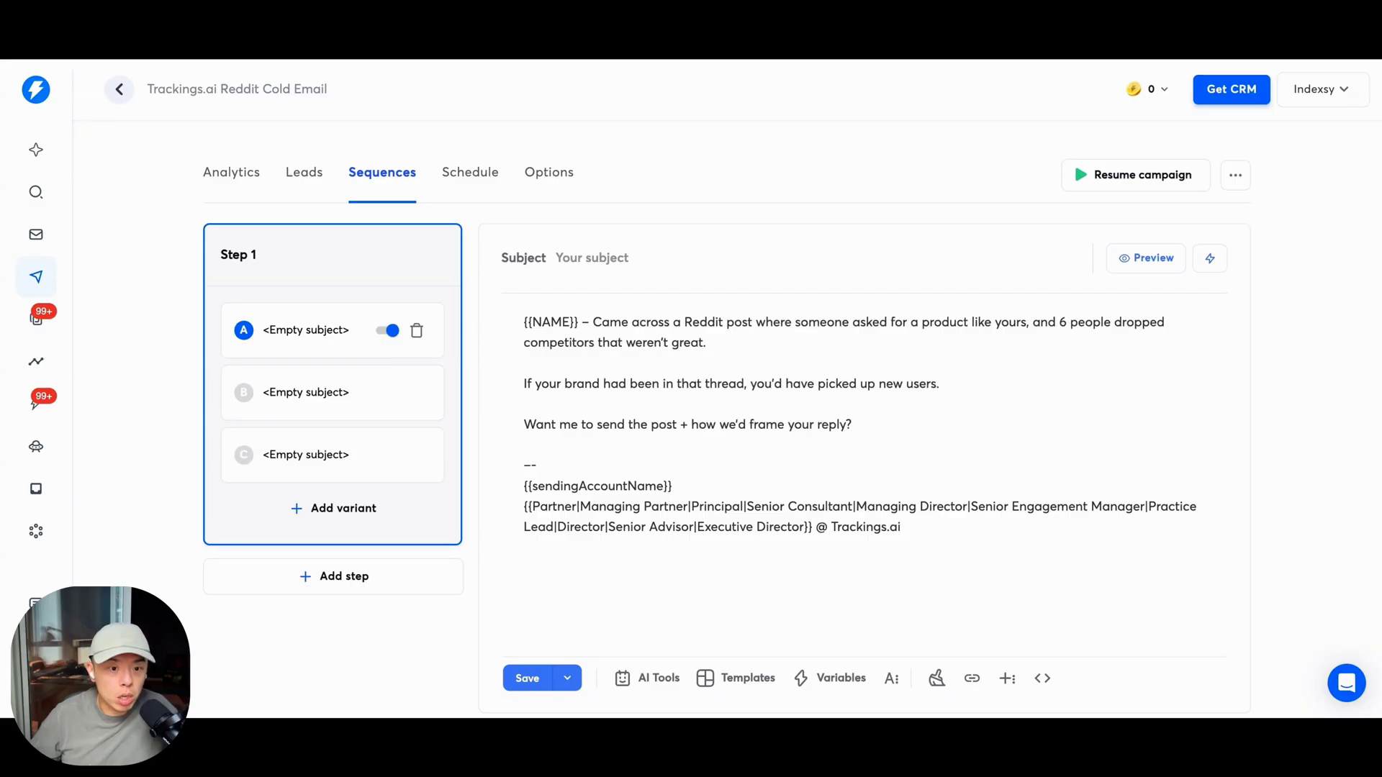
pyautogui.click(558, 258)
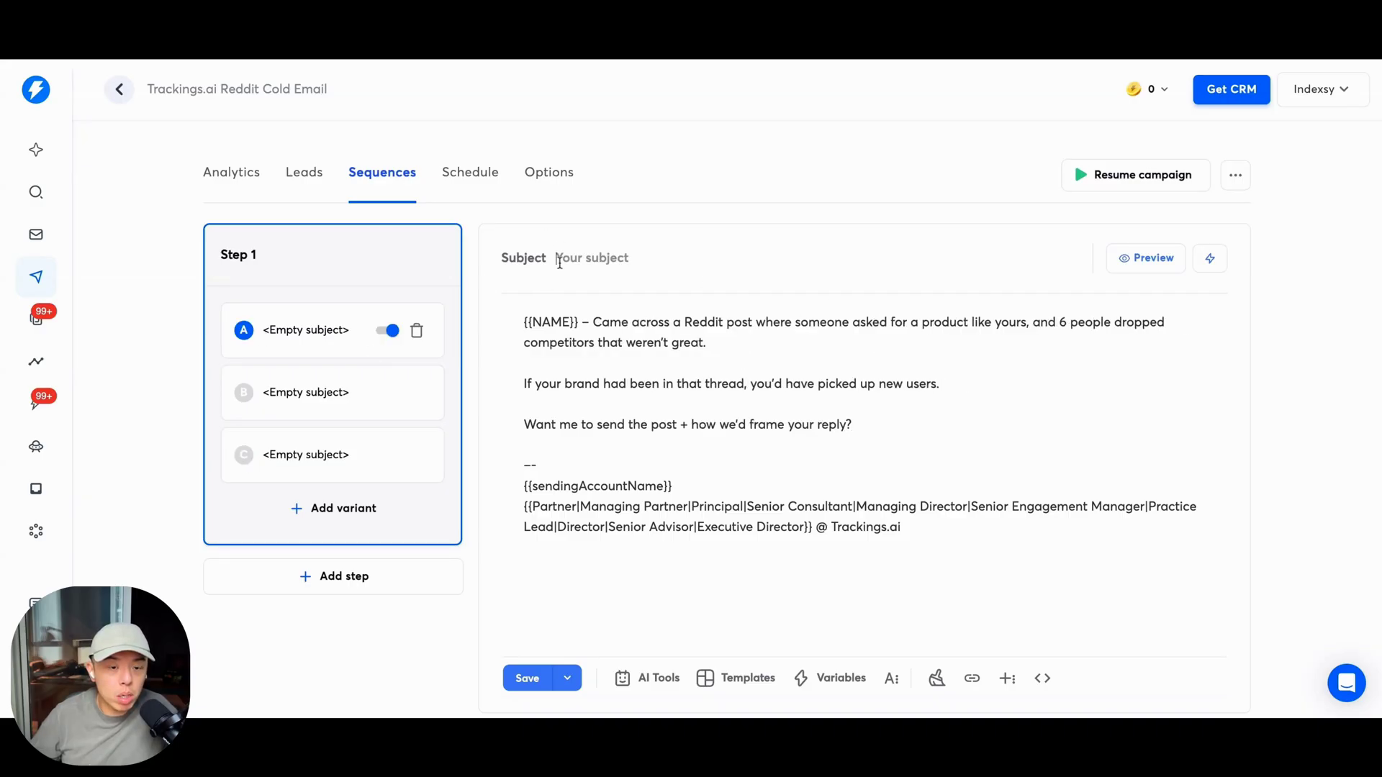
pyautogui.write('Saw this for you')
pyautogui.click(338, 376)
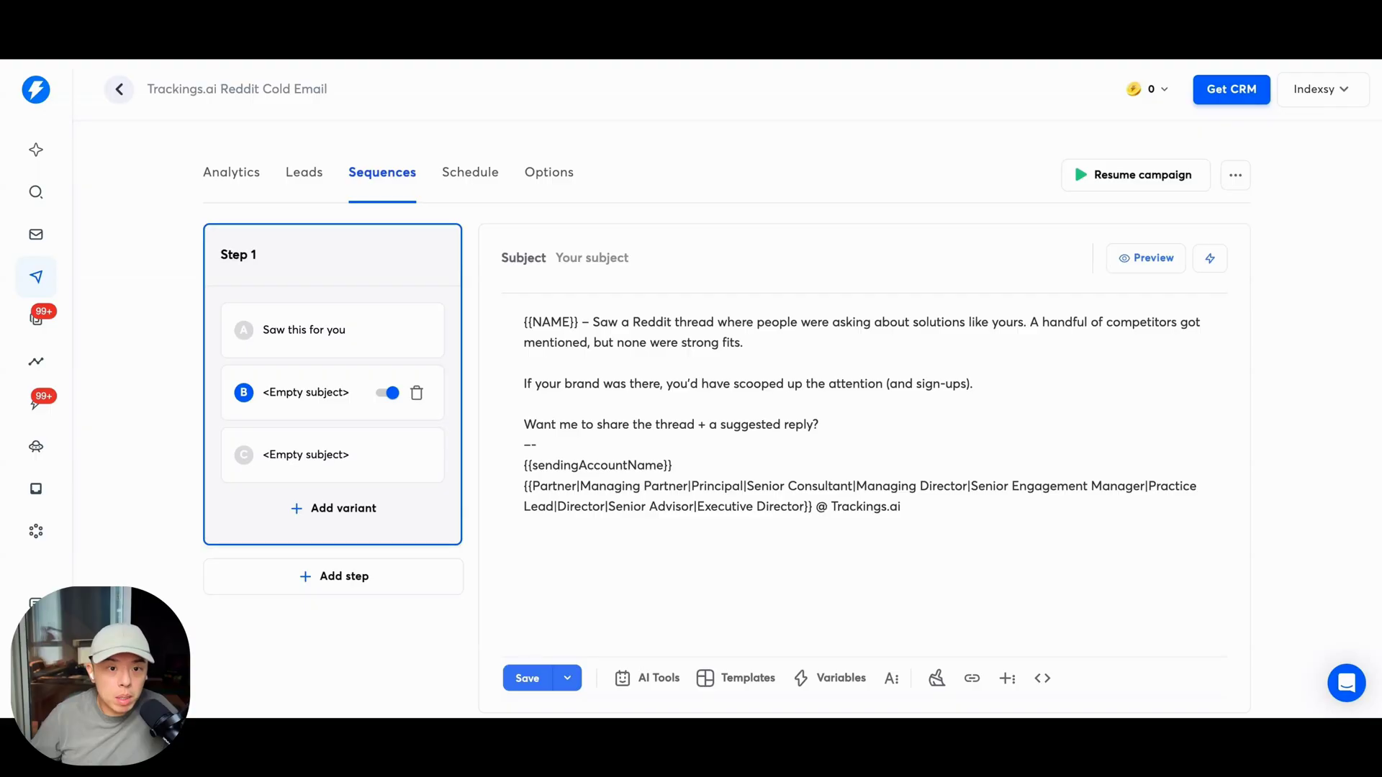
pyautogui.click(655, 257)
pyautogui.write('Worth a look {{NAME}}')
pyautogui.click(309, 472)
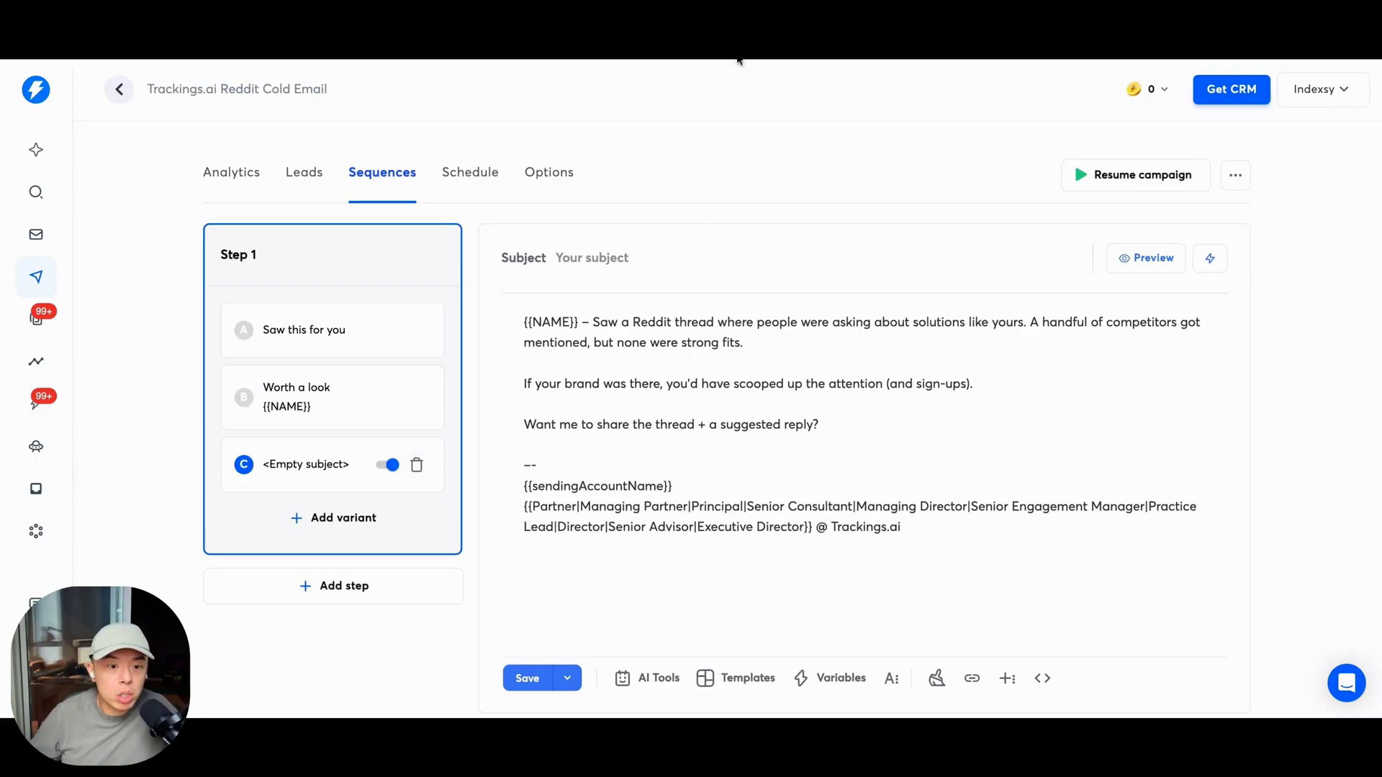
pyautogui.click(650, 257)
pyautogui.write('Quick question {{NAME}}')
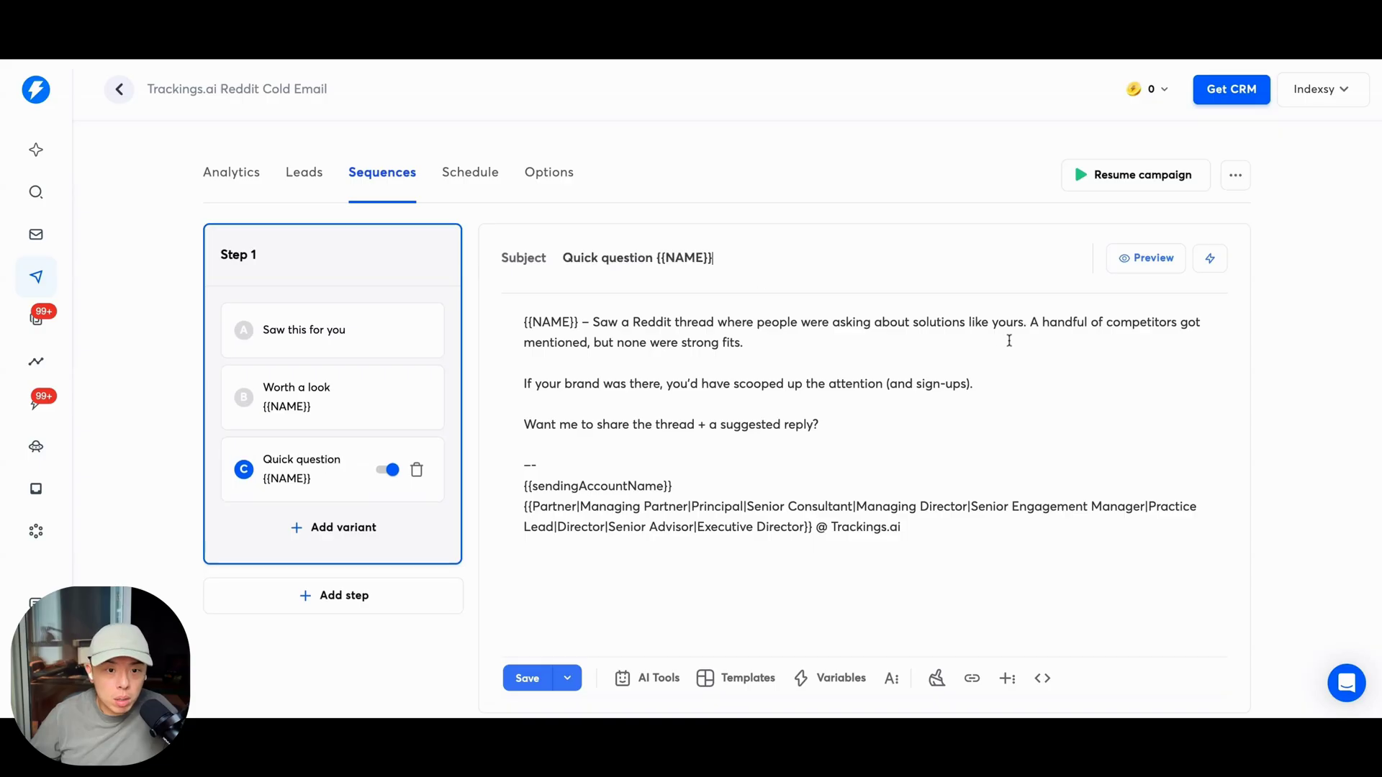
pyautogui.scroll(-1, 965, 342)
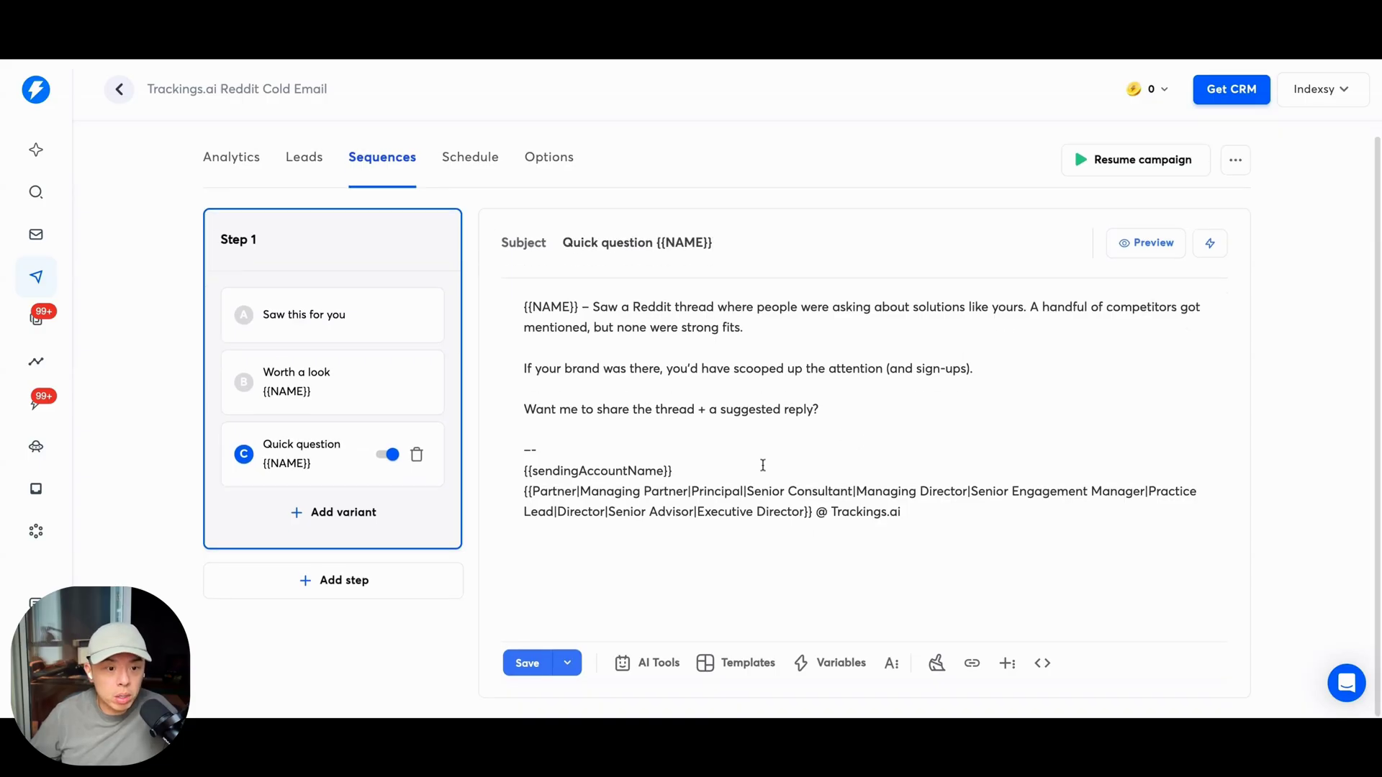
pyautogui.click(524, 663)
# Step: Add Step 2 to the sequence and set the wait after Step 1 to 2 days
pyautogui.click(335, 587)
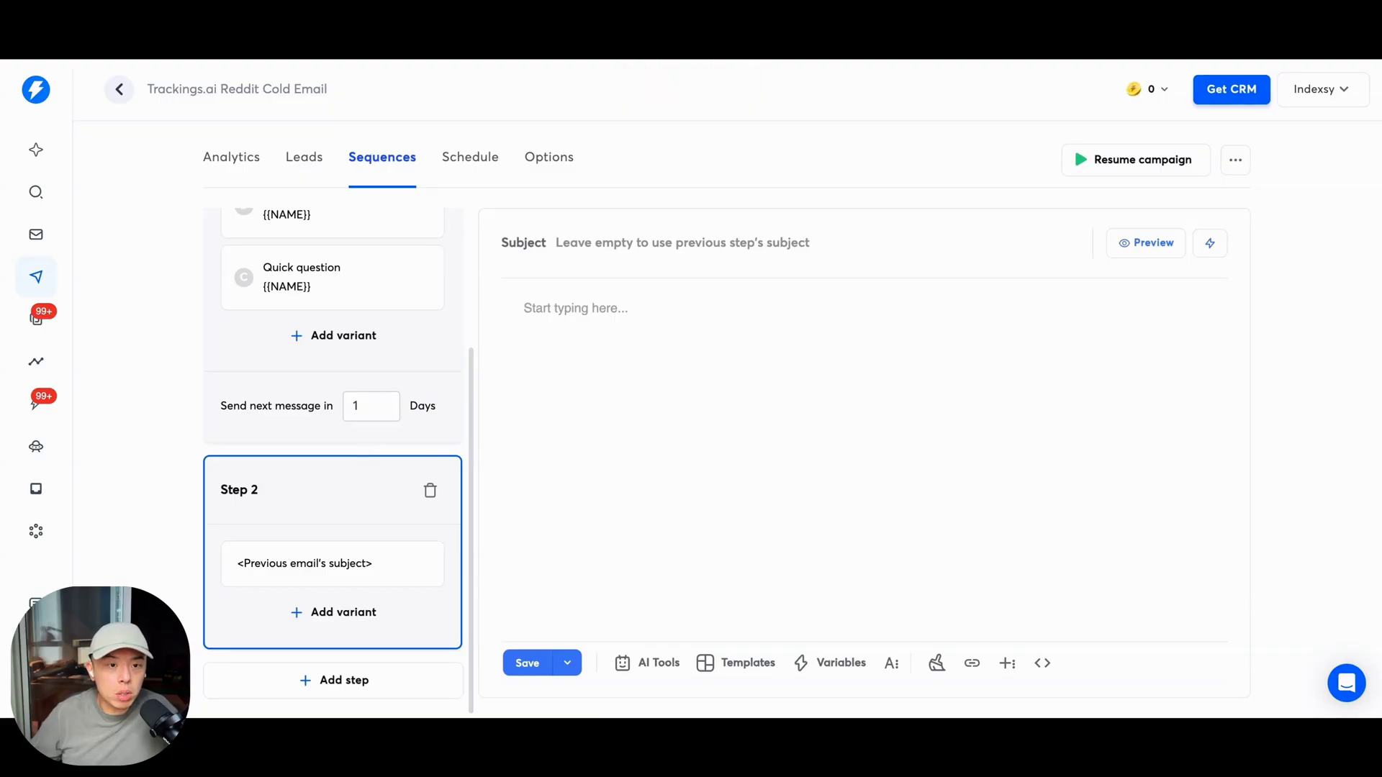
pyautogui.click(354, 405)
pyautogui.click(408, 400)
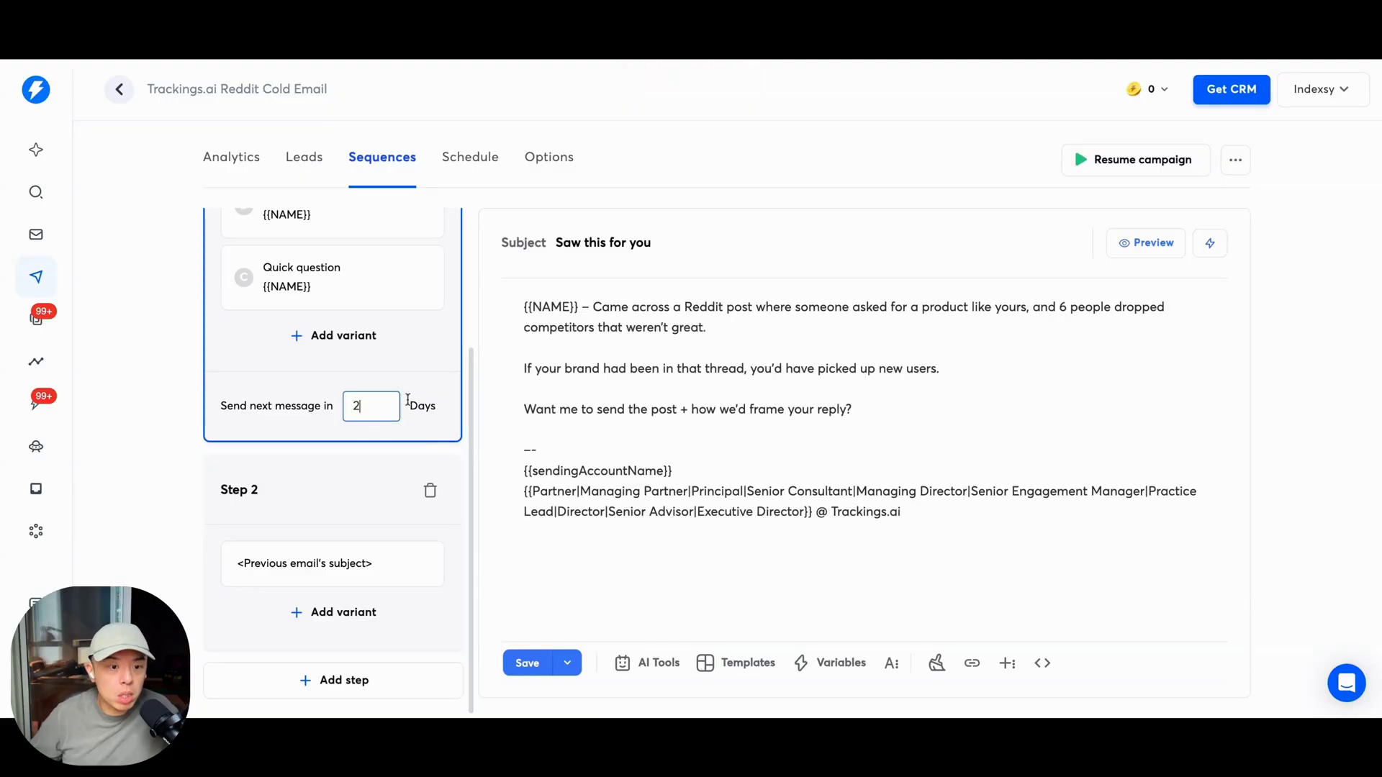
# Step: Fill Step 2 with the "Hey {{NAME}}, quick follow-up" email about the SaaS client's 20+ sign-ups, separating its paragraphs with blank lines
pyautogui.click(346, 585)
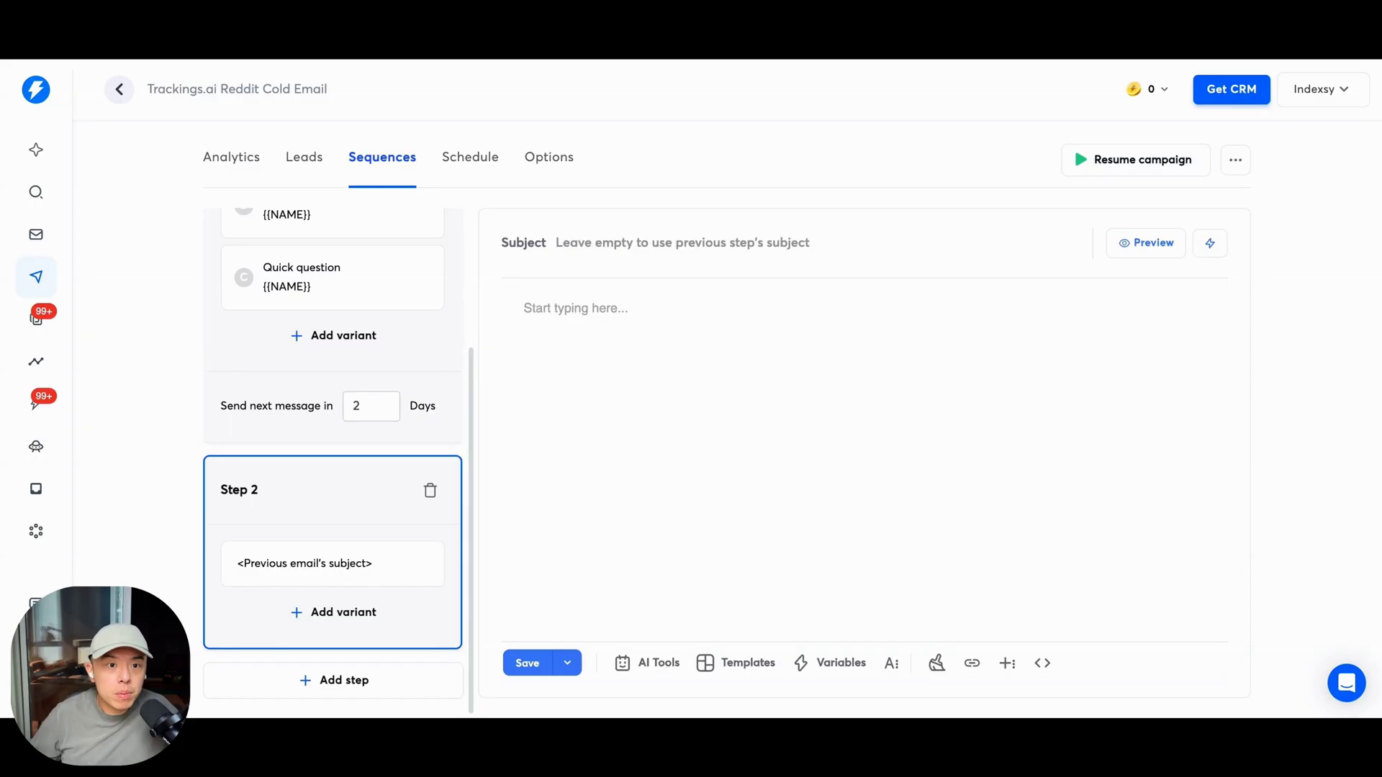
pyautogui.click(649, 398)
pyautogui.write("Hey {{NAME}}, quick follow-up — last week one of our SaaS clients jumped into a Reddit thread we flagged, and landed 20+ sign-ups in a single weekend. That's the type of pipeline most teams are leaving untouched. Want me to show you a couple threads in your niche?")
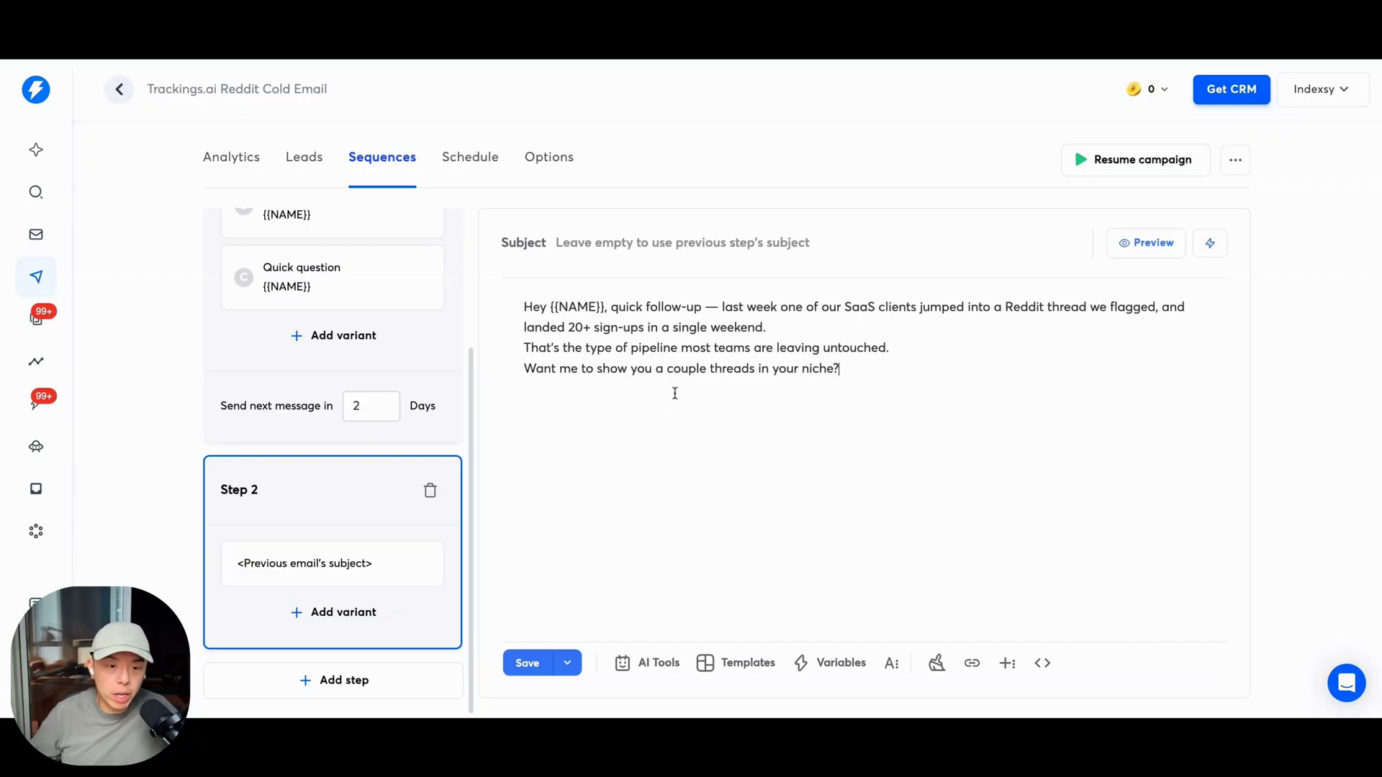
pyautogui.click(869, 323)
pyautogui.press('Delete')
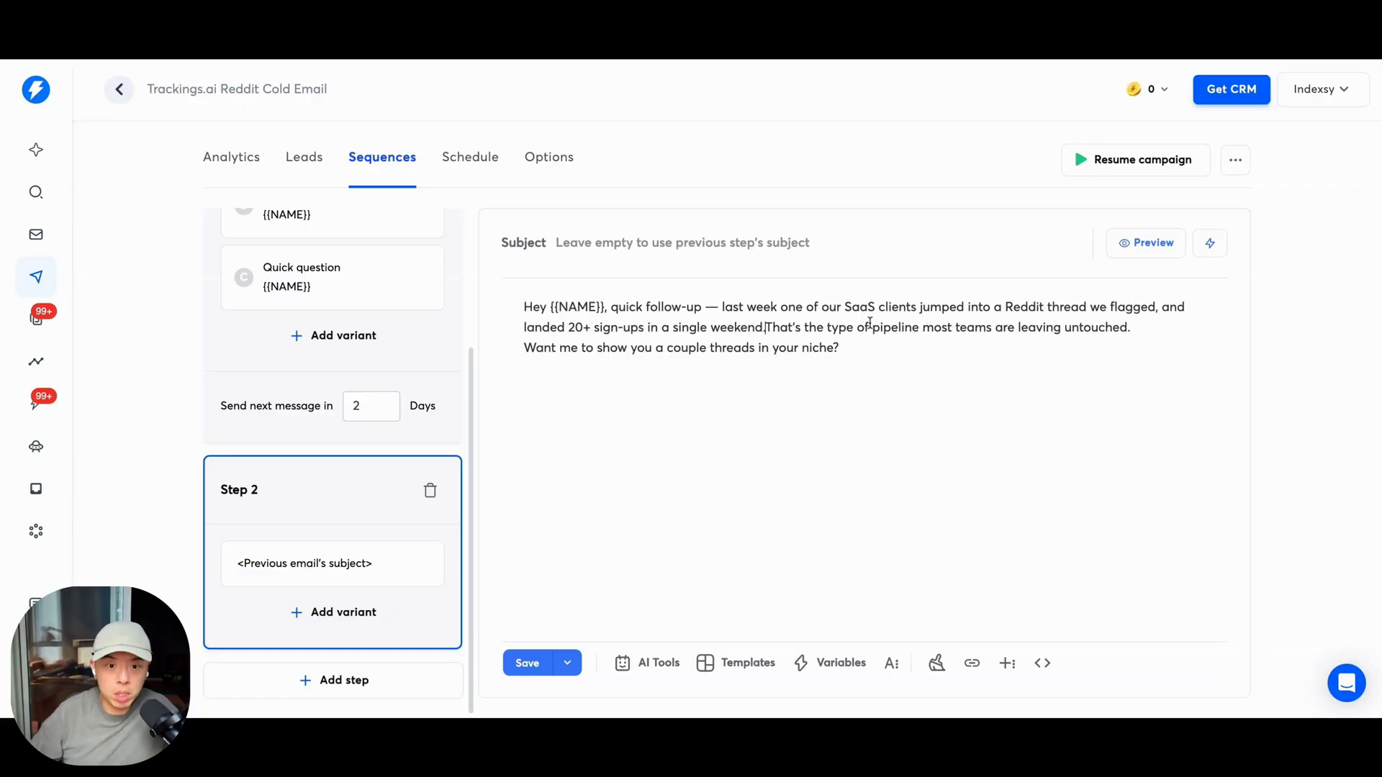
pyautogui.press('Return')
pyautogui.press('Return')
pyautogui.press('Return')
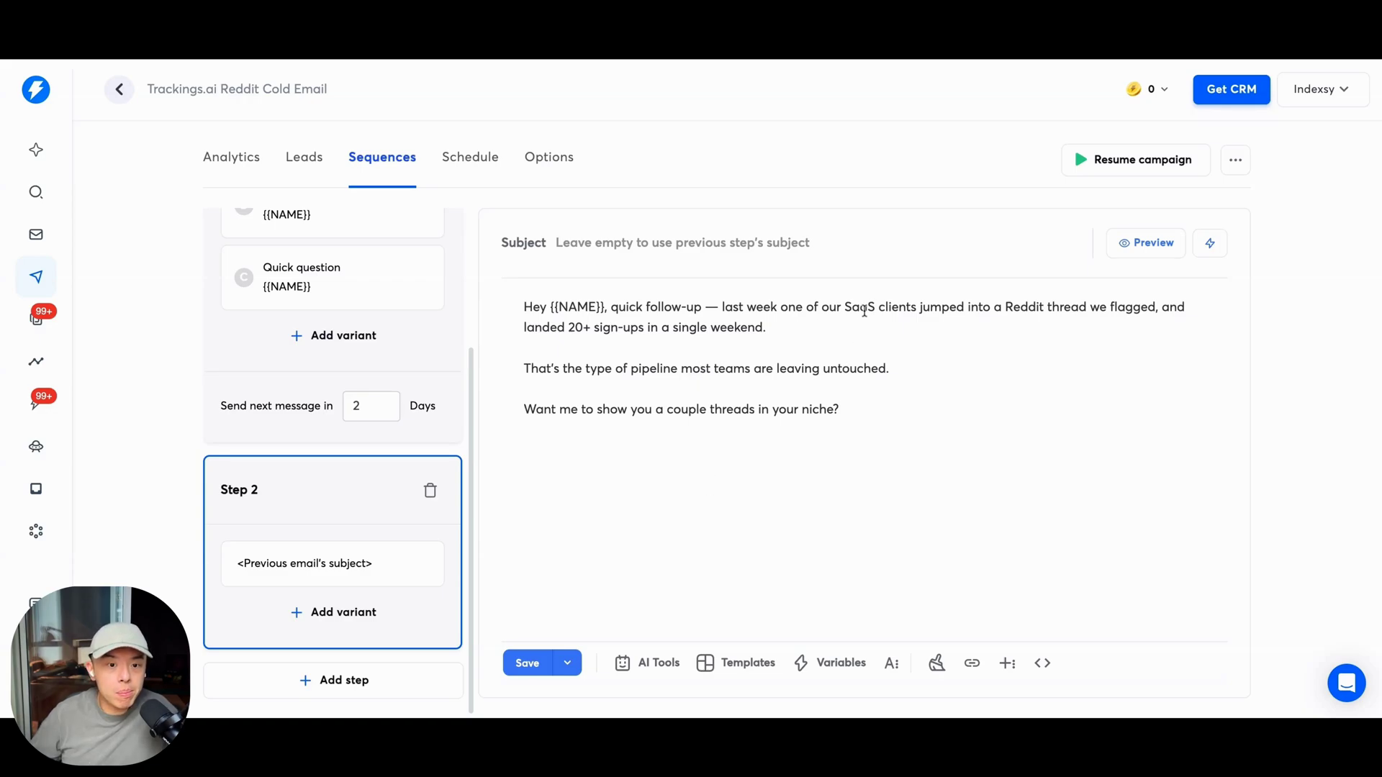
# Step: Add Step 3 to the sequence and set the wait after Step 2 to 3 days
pyautogui.click(345, 681)
pyautogui.scroll(3, 373, 421)
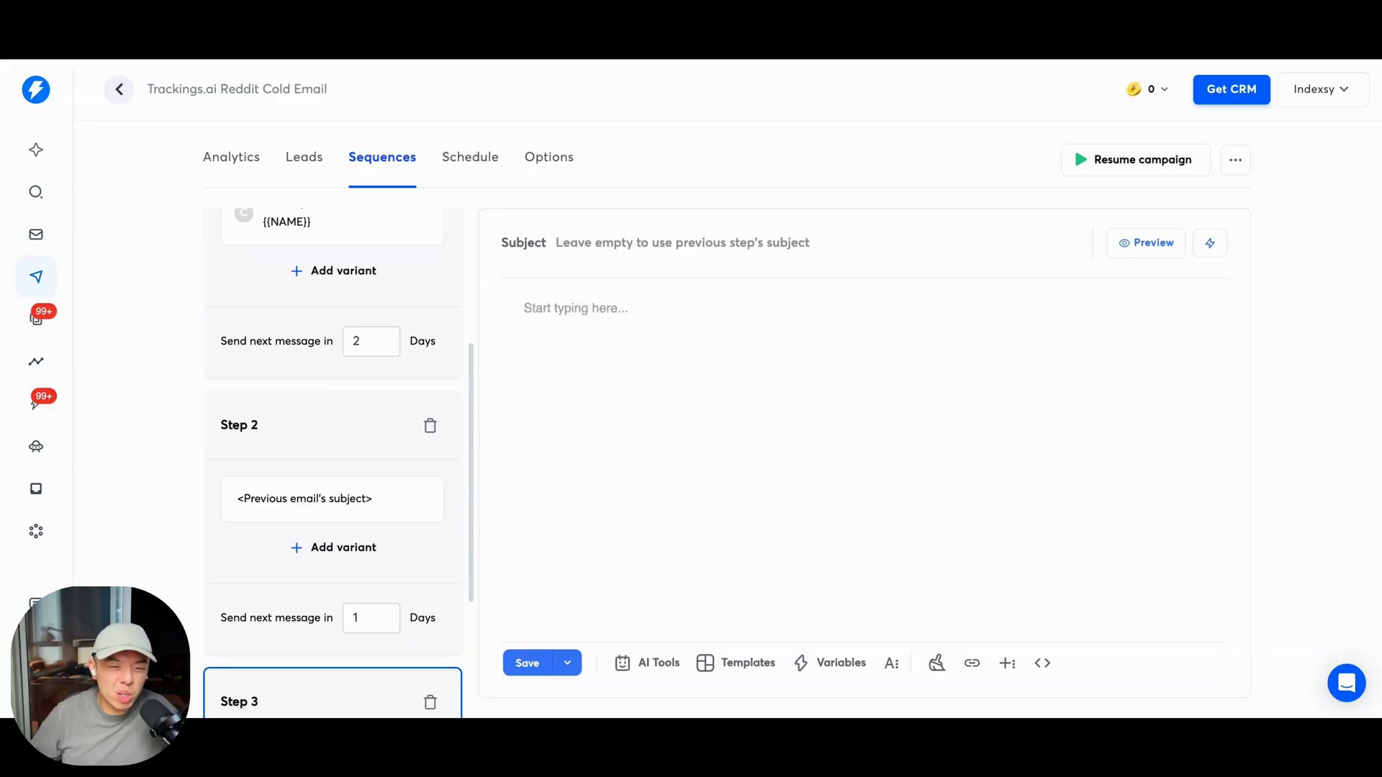
pyautogui.doubleClick(370, 616)
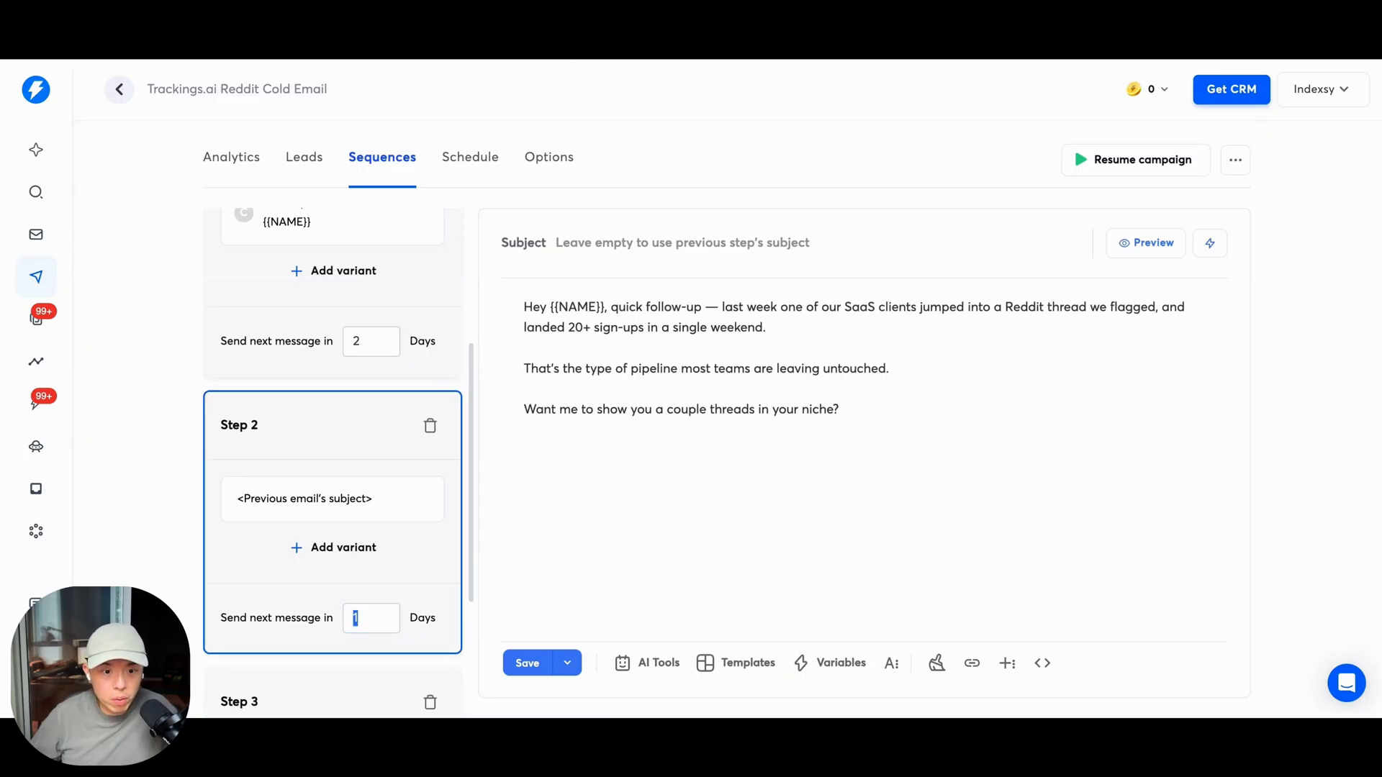
pyautogui.write('3')
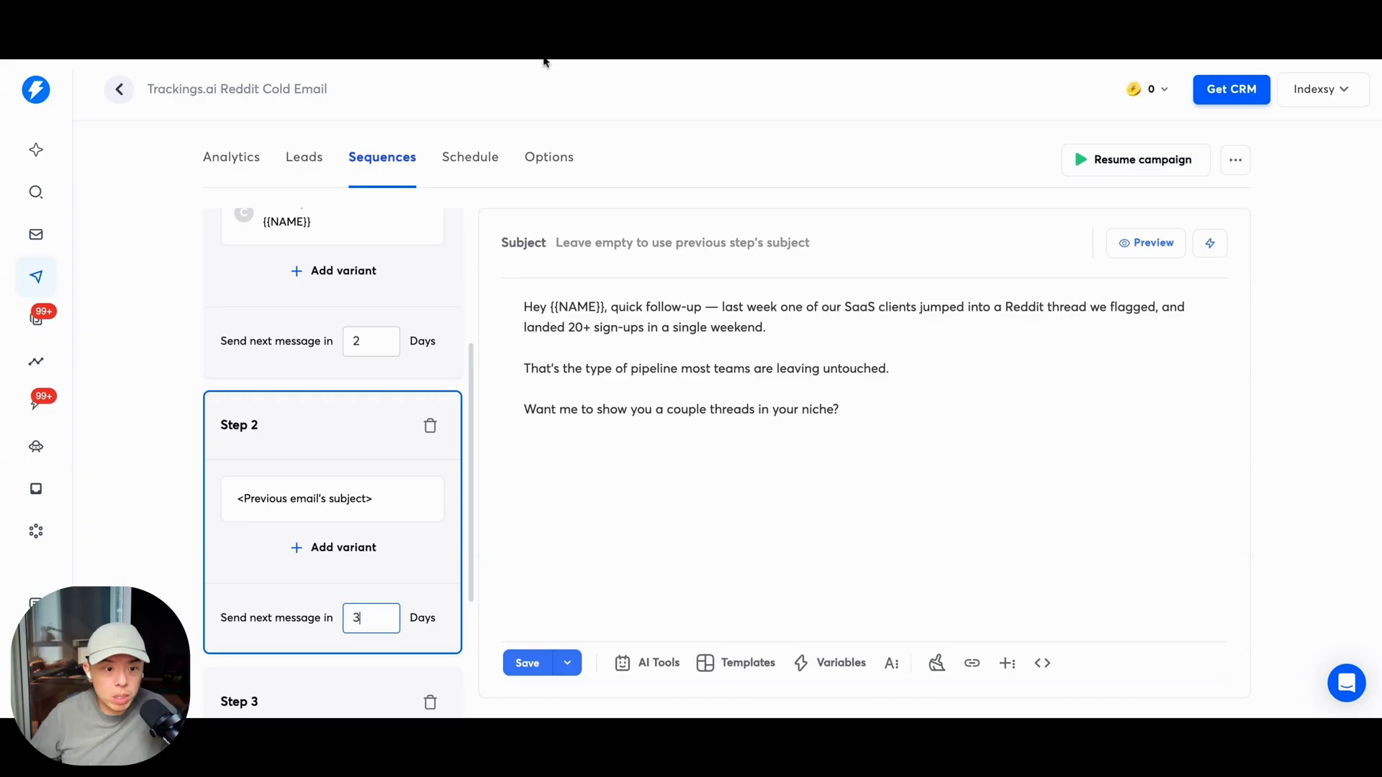
# Step: Fill Step 3 with the "Saw another thread where your space came up" email that ends by offering the link
pyautogui.click(602, 428)
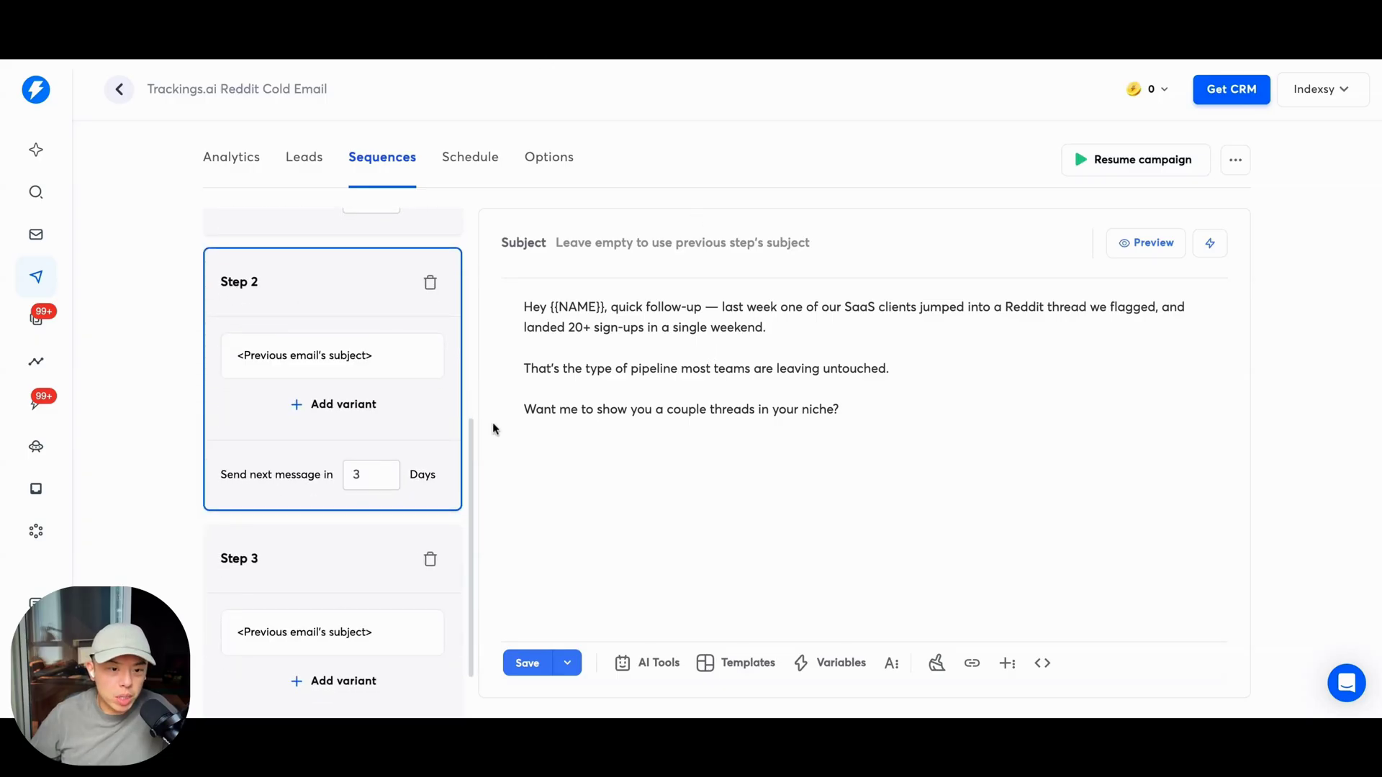
pyautogui.scroll(1, 345, 478)
pyautogui.scroll(-2, 341, 601)
pyautogui.click(361, 541)
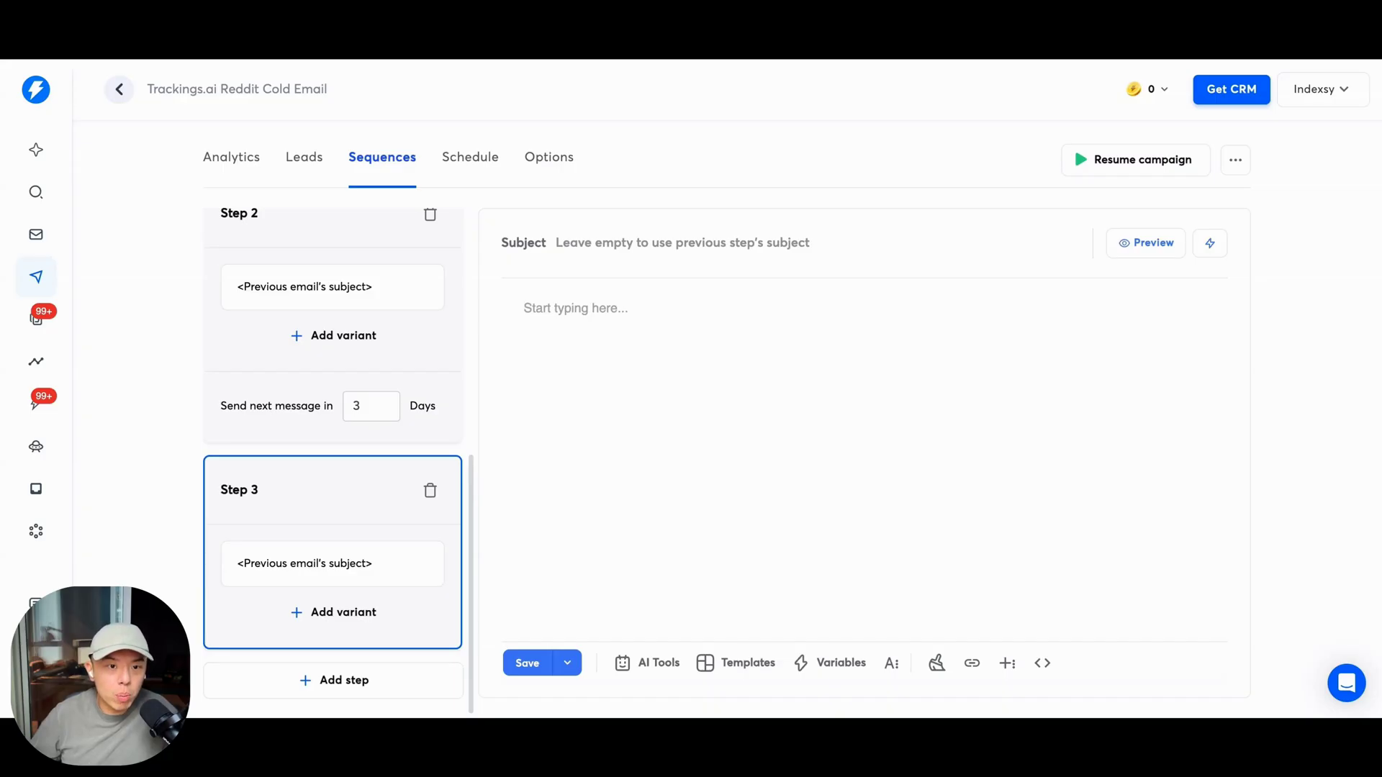
pyautogui.write('Saw another thread where your space came up — your competitors got the mentions, you didn’t. Reddit isn’t "brand awareness" anymore, it’s where buyers go before booking demos. Should I send you the link?')
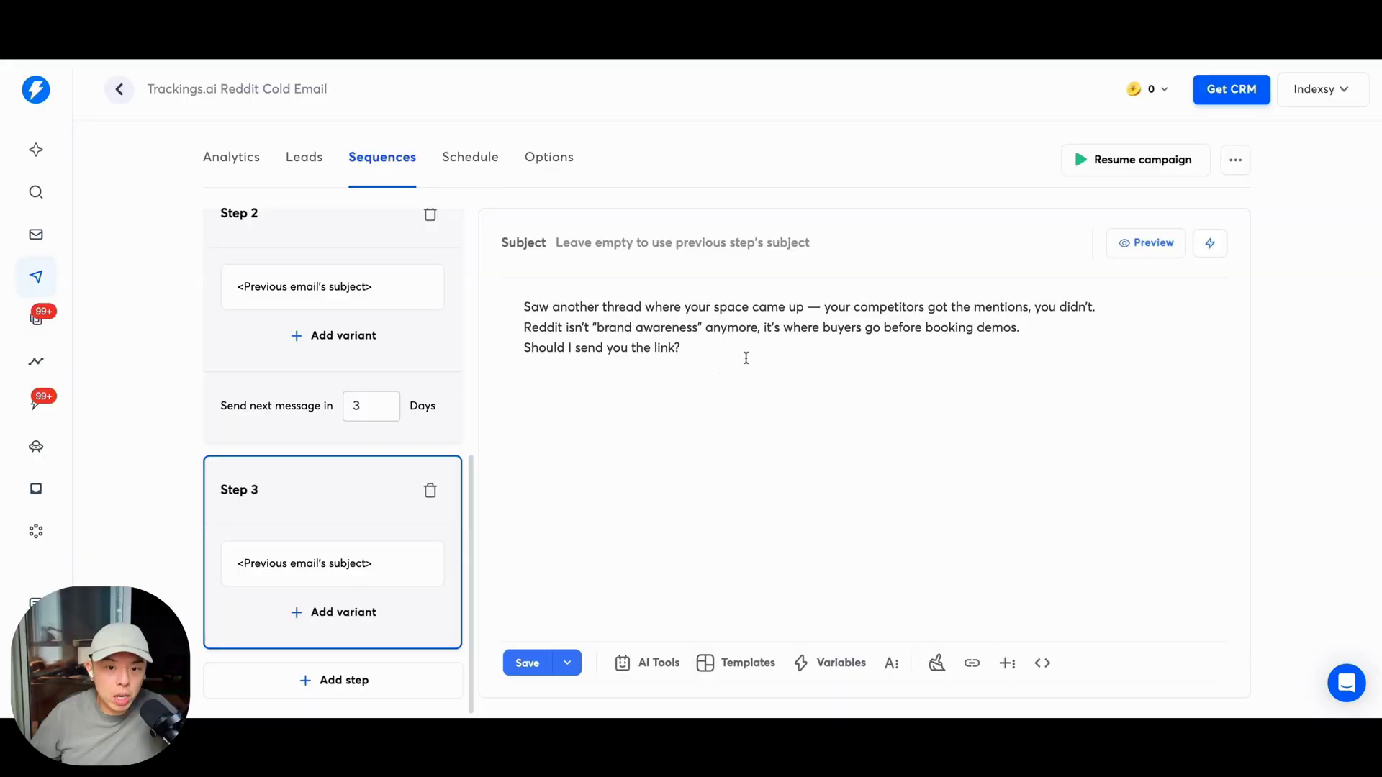
# Step: Separate the three sentences of the Step 3 email into paragraphs with blank lines between them
pyautogui.click(524, 325)
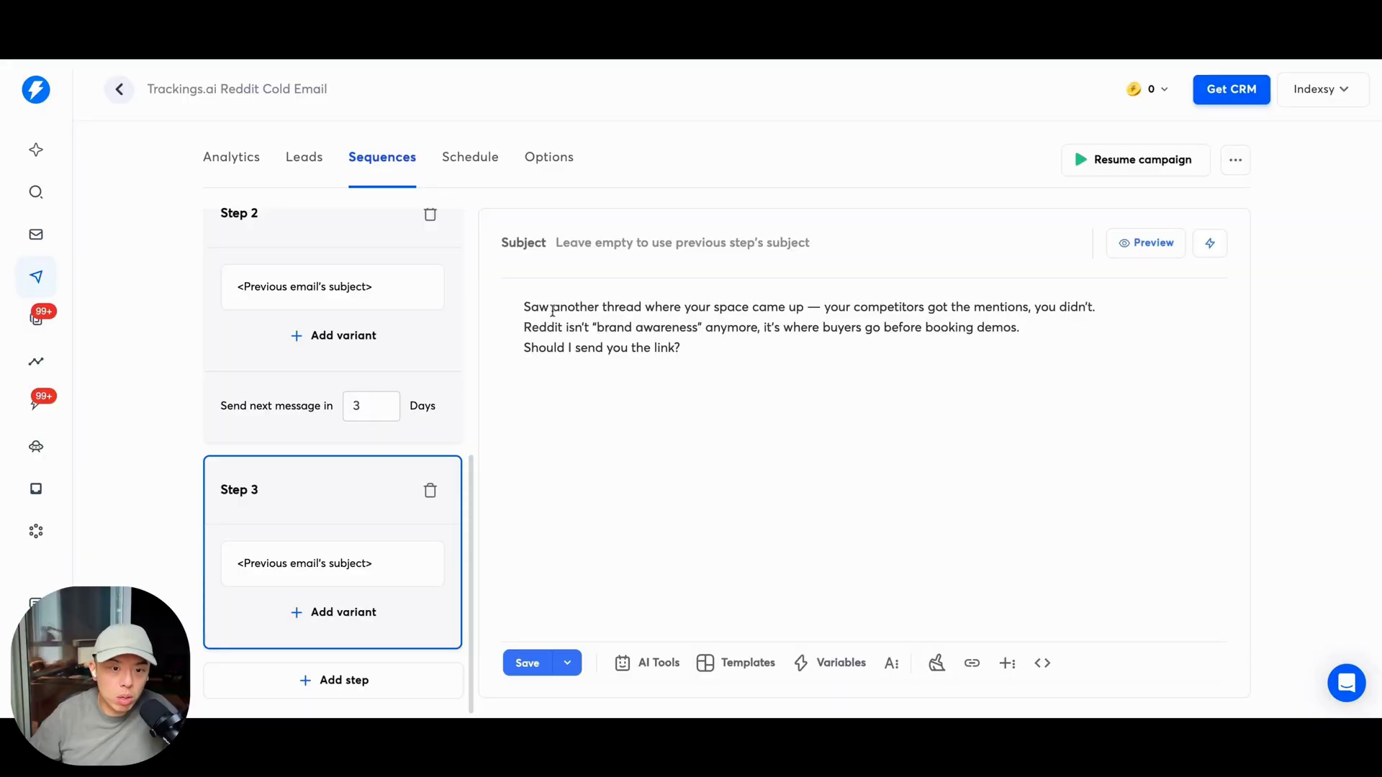
pyautogui.press('BackSpace')
pyautogui.press('Return')
pyautogui.press('Return')
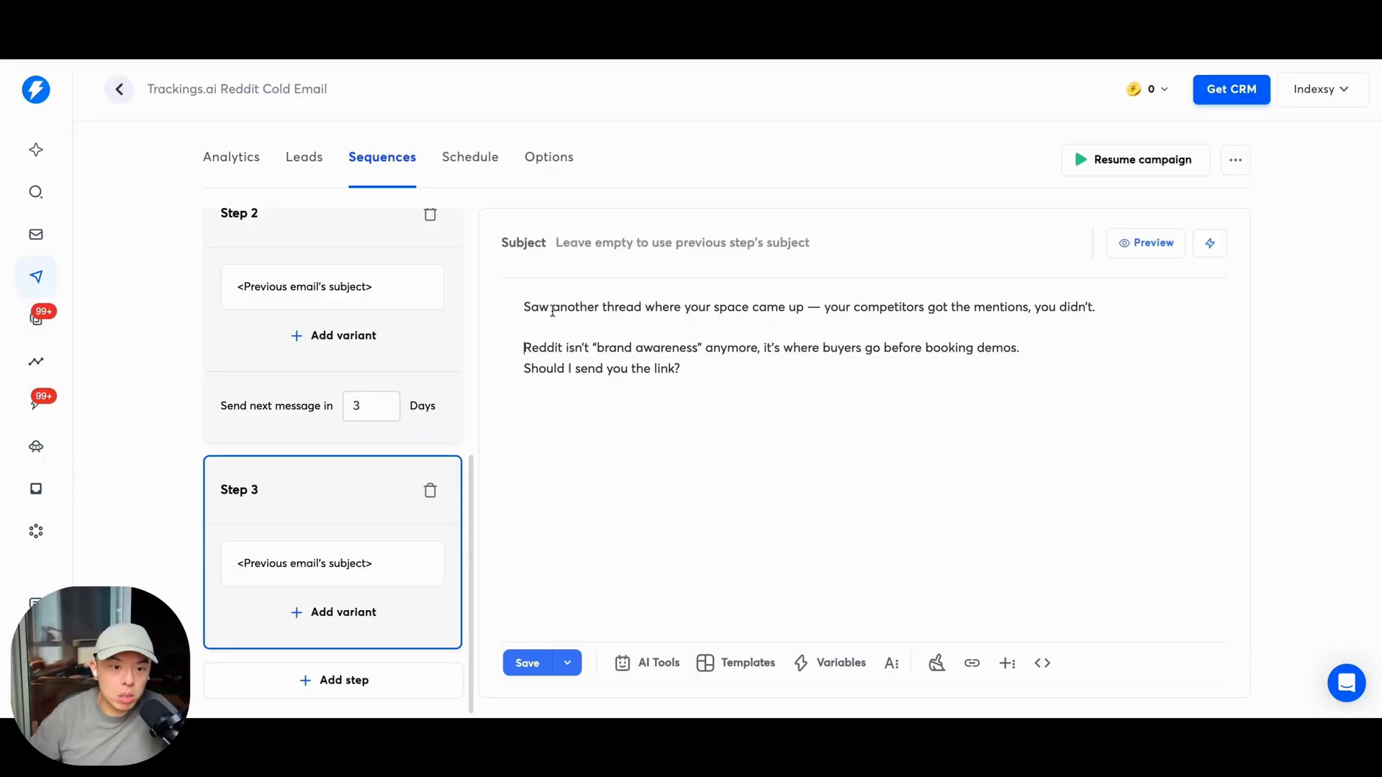
pyautogui.click(531, 370)
pyautogui.press('BackSpace')
pyautogui.press('BackSpace')
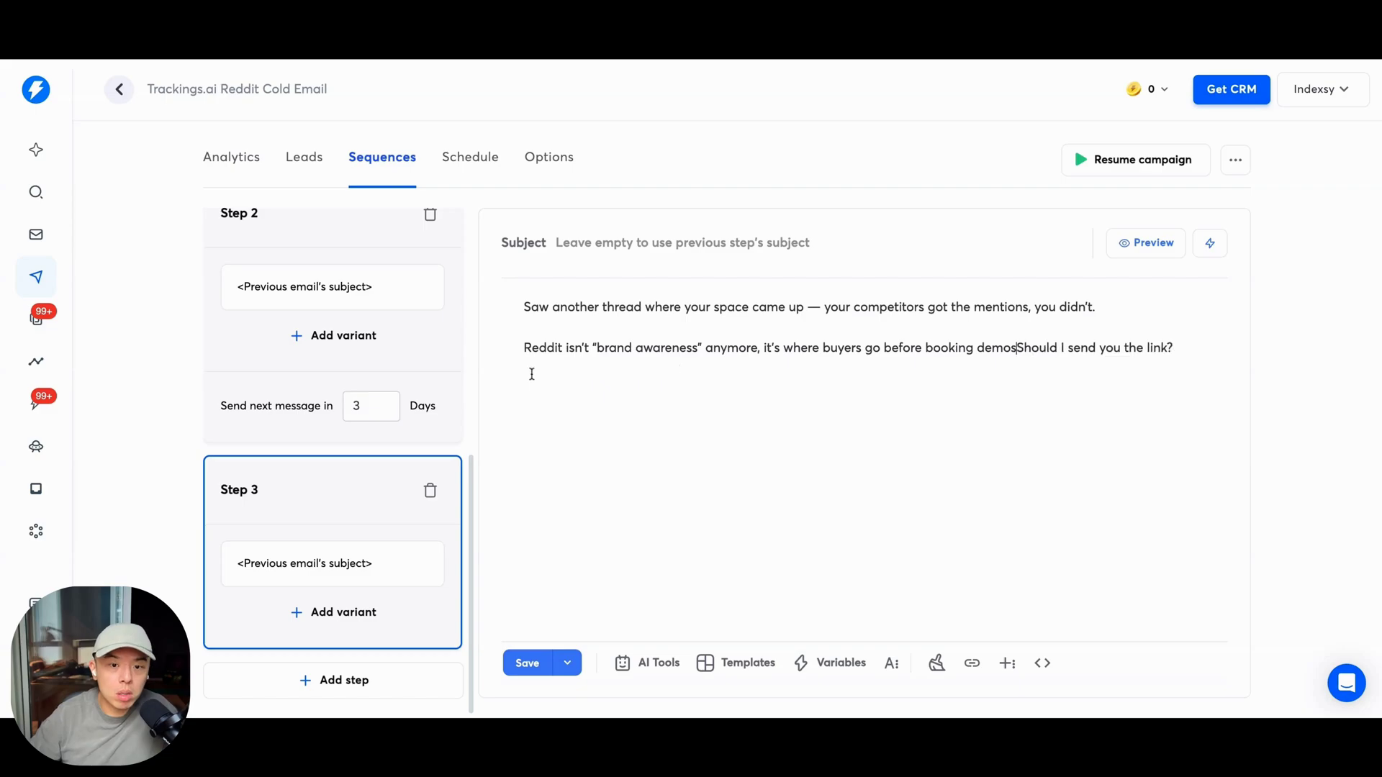
pyautogui.write('.')
pyautogui.press('Return')
pyautogui.press('Return')
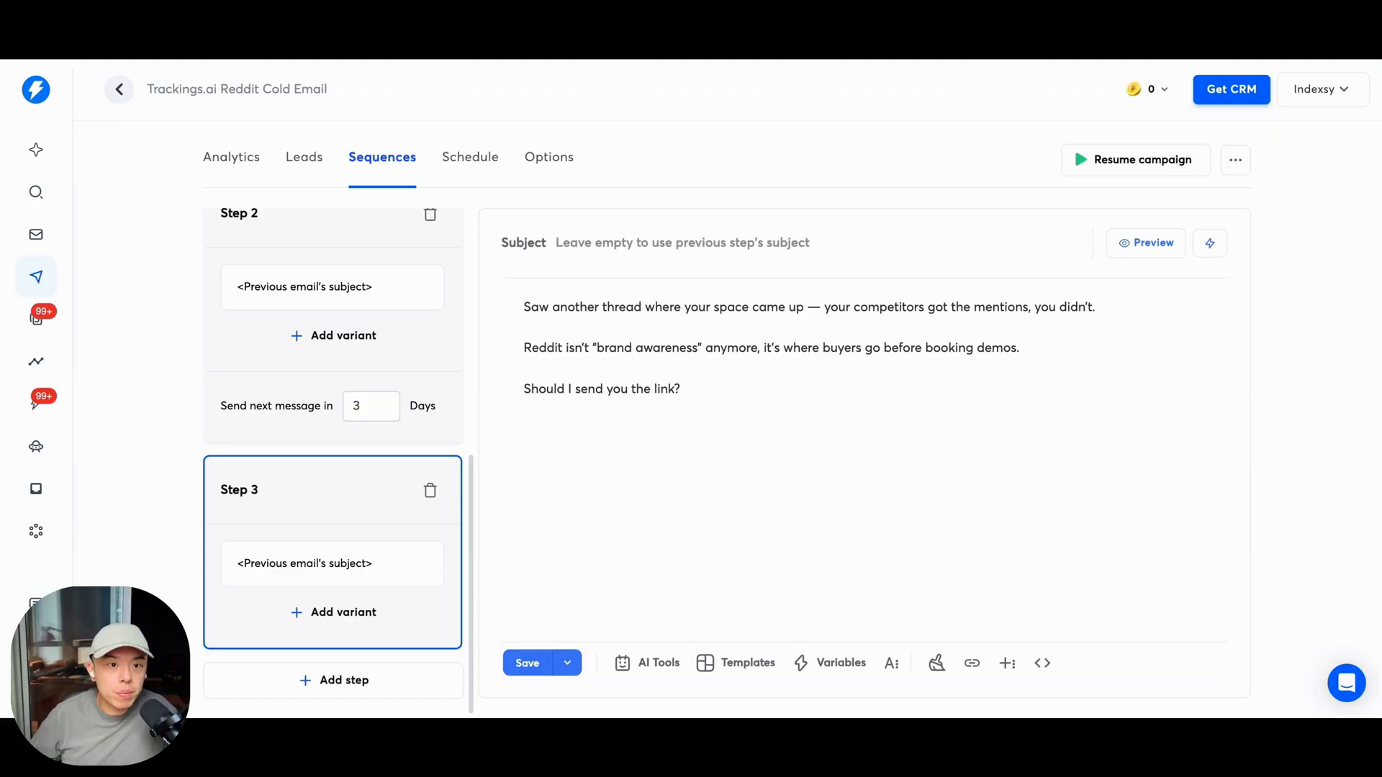
# Step: Add Step 4 to the sequence and set the wait after Step 3 to 2 days
pyautogui.click(306, 691)
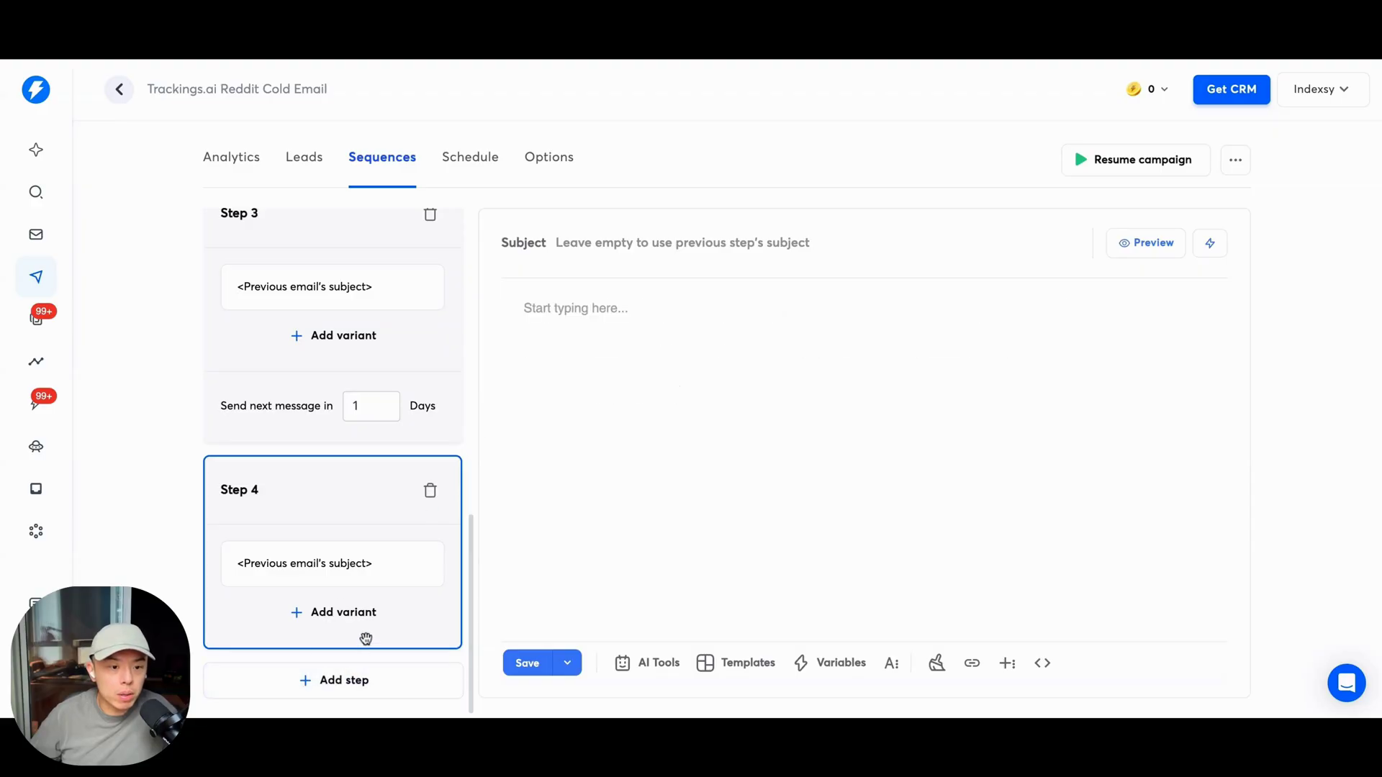
pyautogui.doubleClick(369, 414)
pyautogui.write('2')
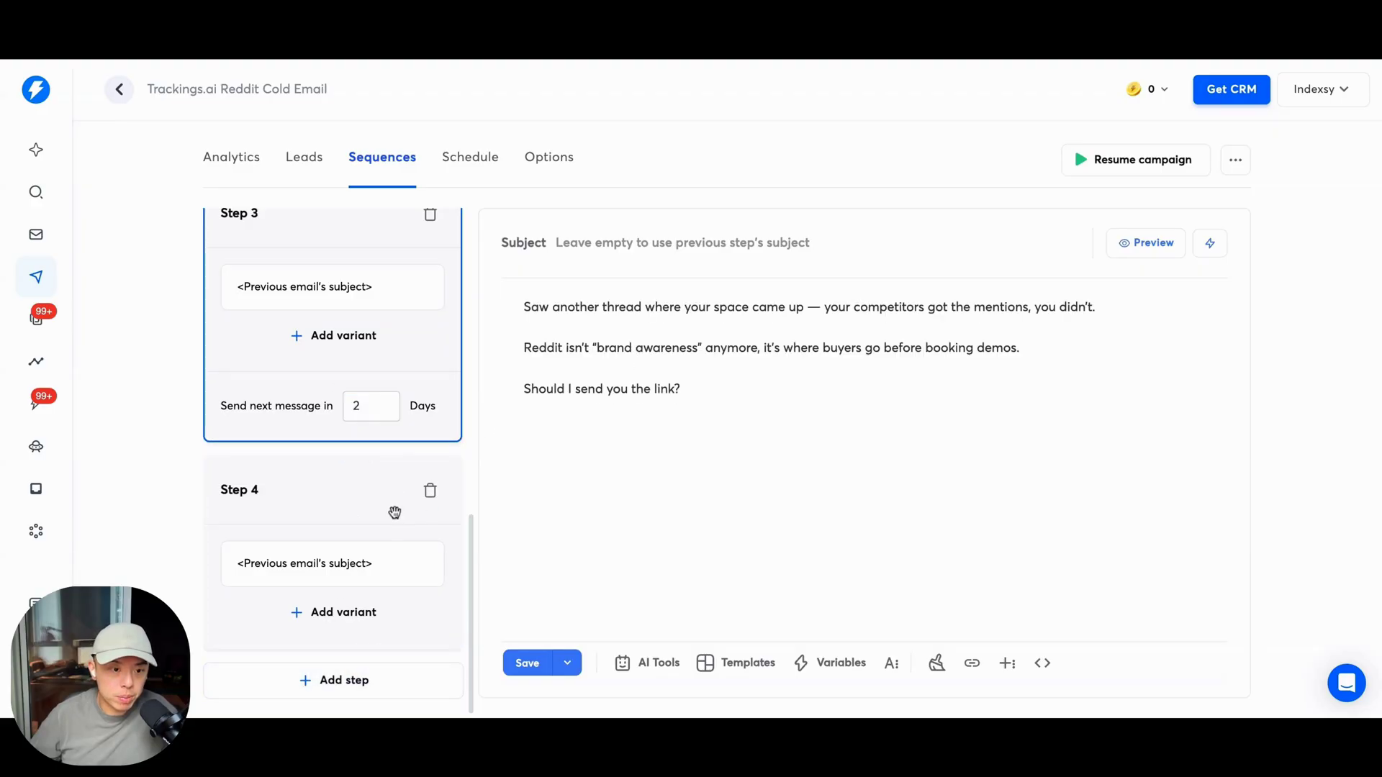
# Step: Fill Step 4 with the two-paragraph "Don't want to be a pest, {{NAME}}" email, separated by a blank line, and save the sequence
pyautogui.click(394, 512)
pyautogui.write("Don't want to be a pest, {{NAME}} — just figured I'd ask one last time. Want me to send you the Reddit post so you can see what I mean?")
pyautogui.click(975, 298)
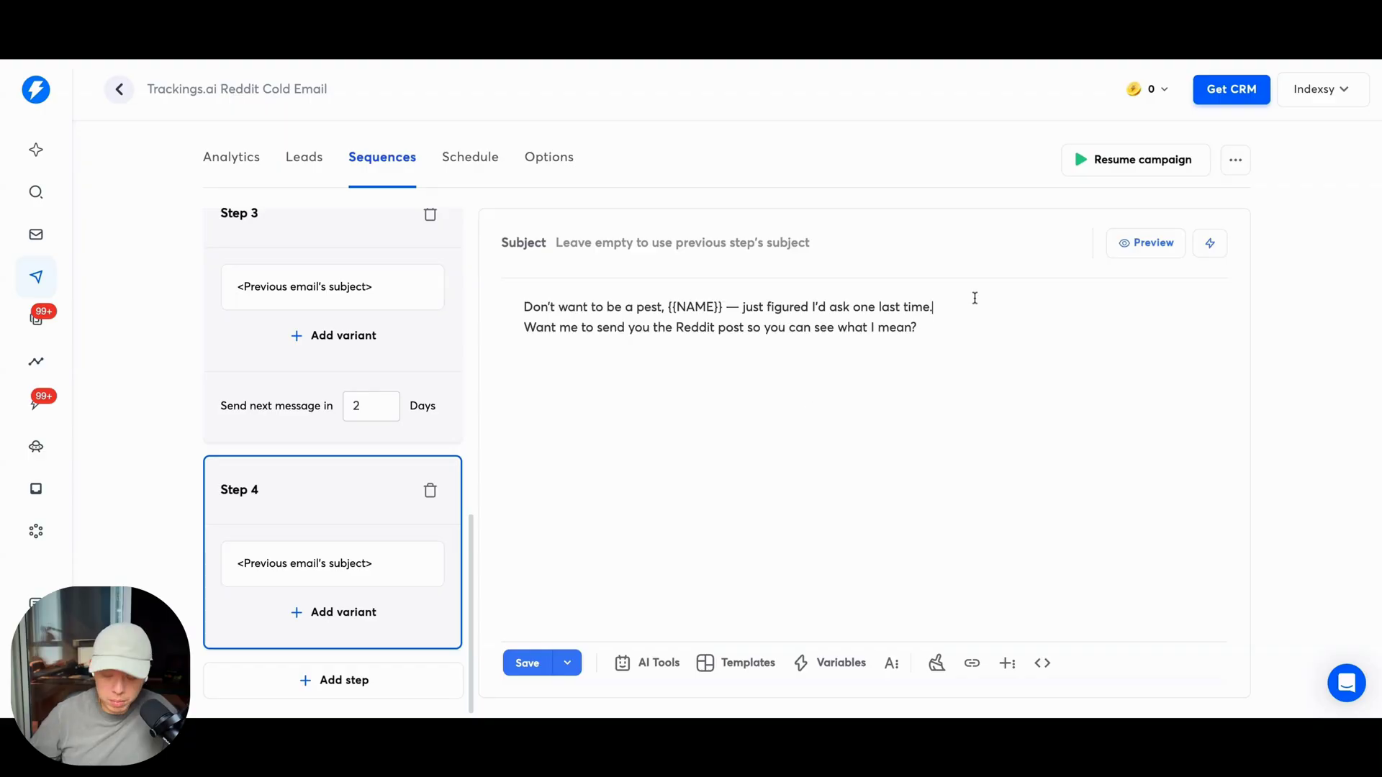
pyautogui.press('Return')
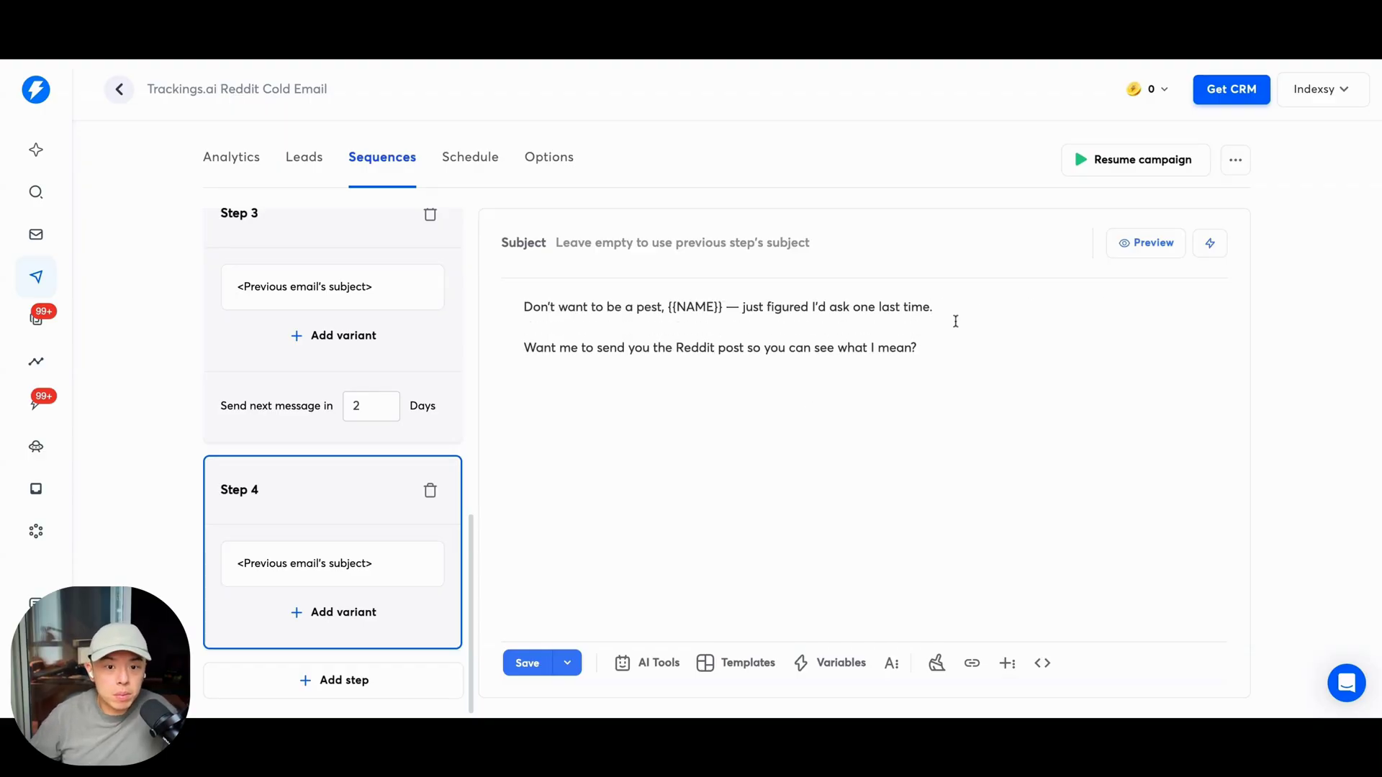
pyautogui.click(547, 676)
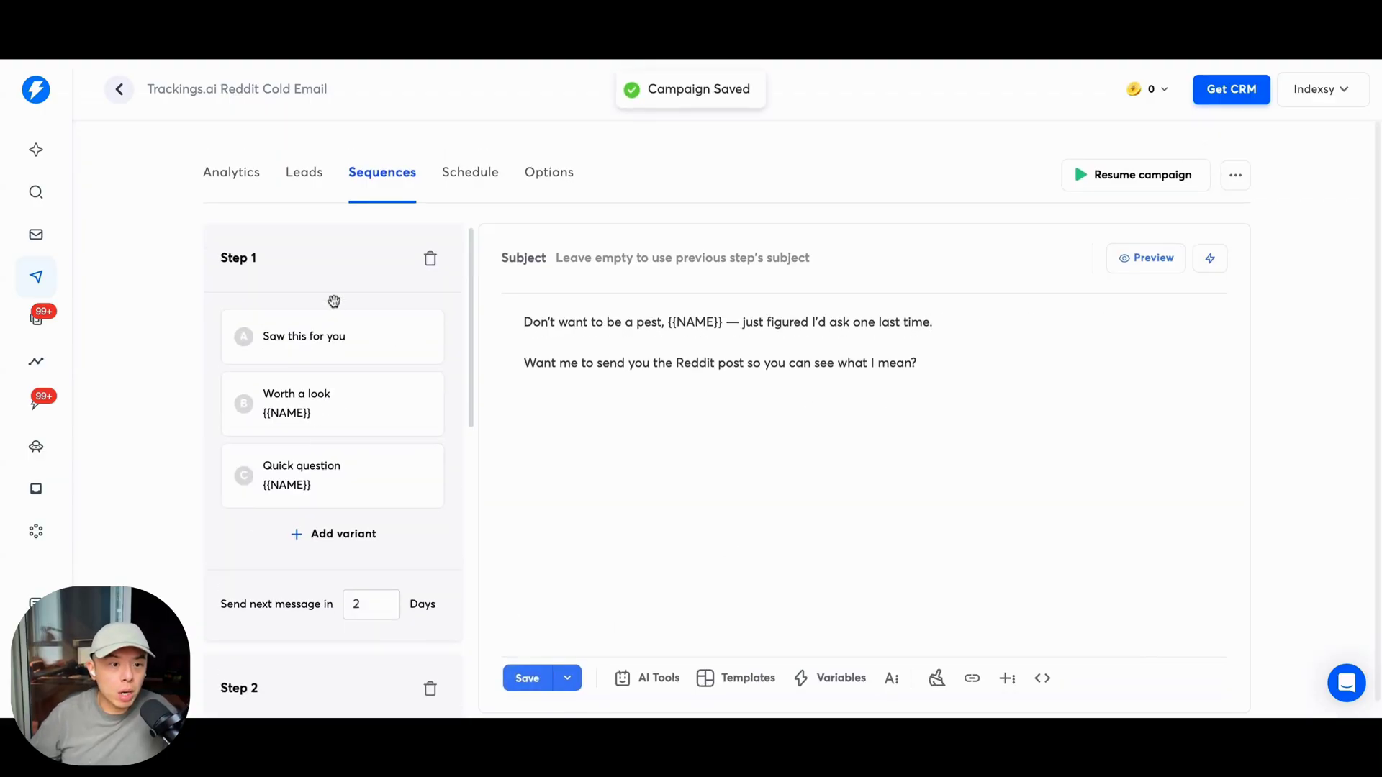
# Step: Review the sequence's emails, including Step 1's variant B and the follow-ups in Steps 2 to 4, with their waiting times
pyautogui.scroll(-5, 339, 309)
pyautogui.click(296, 337)
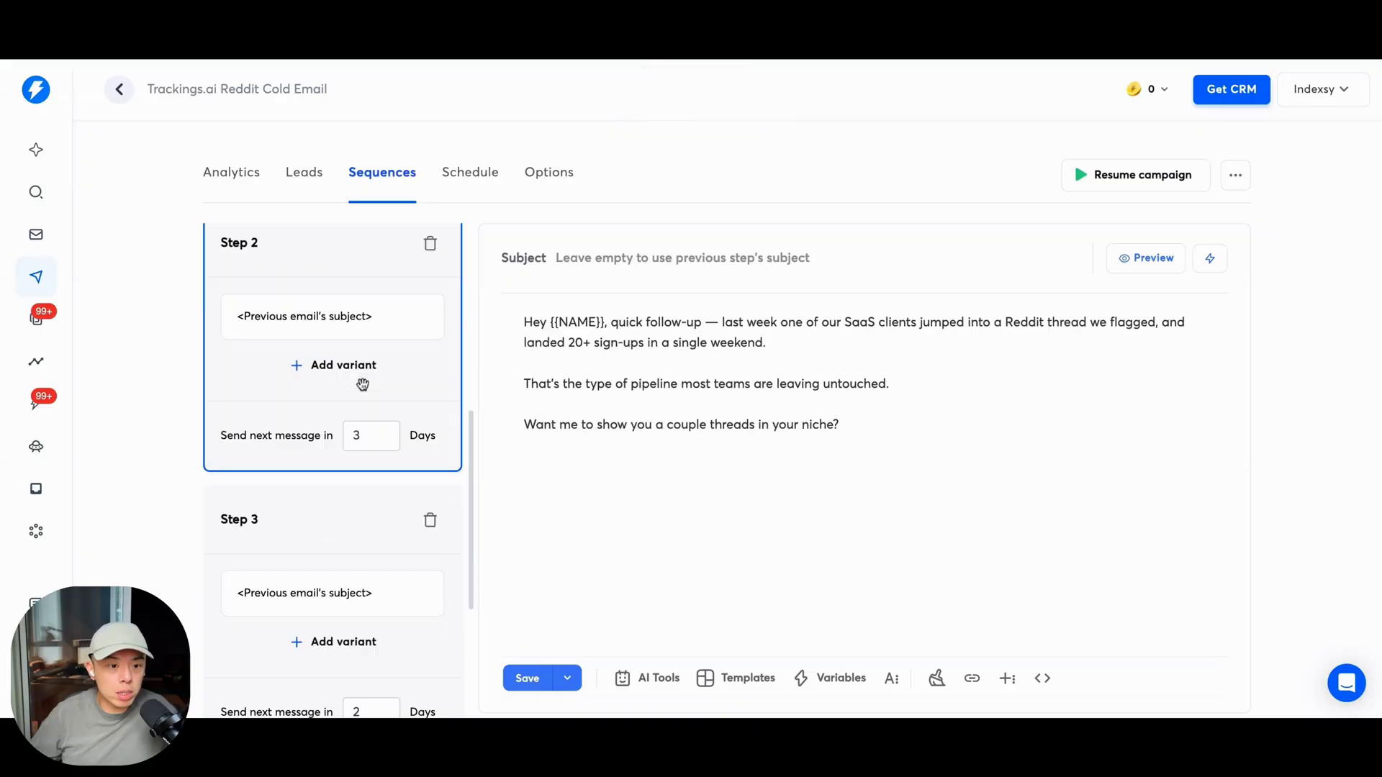
pyautogui.scroll(-3, 346, 392)
pyautogui.click(327, 404)
pyautogui.scroll(-2, 338, 411)
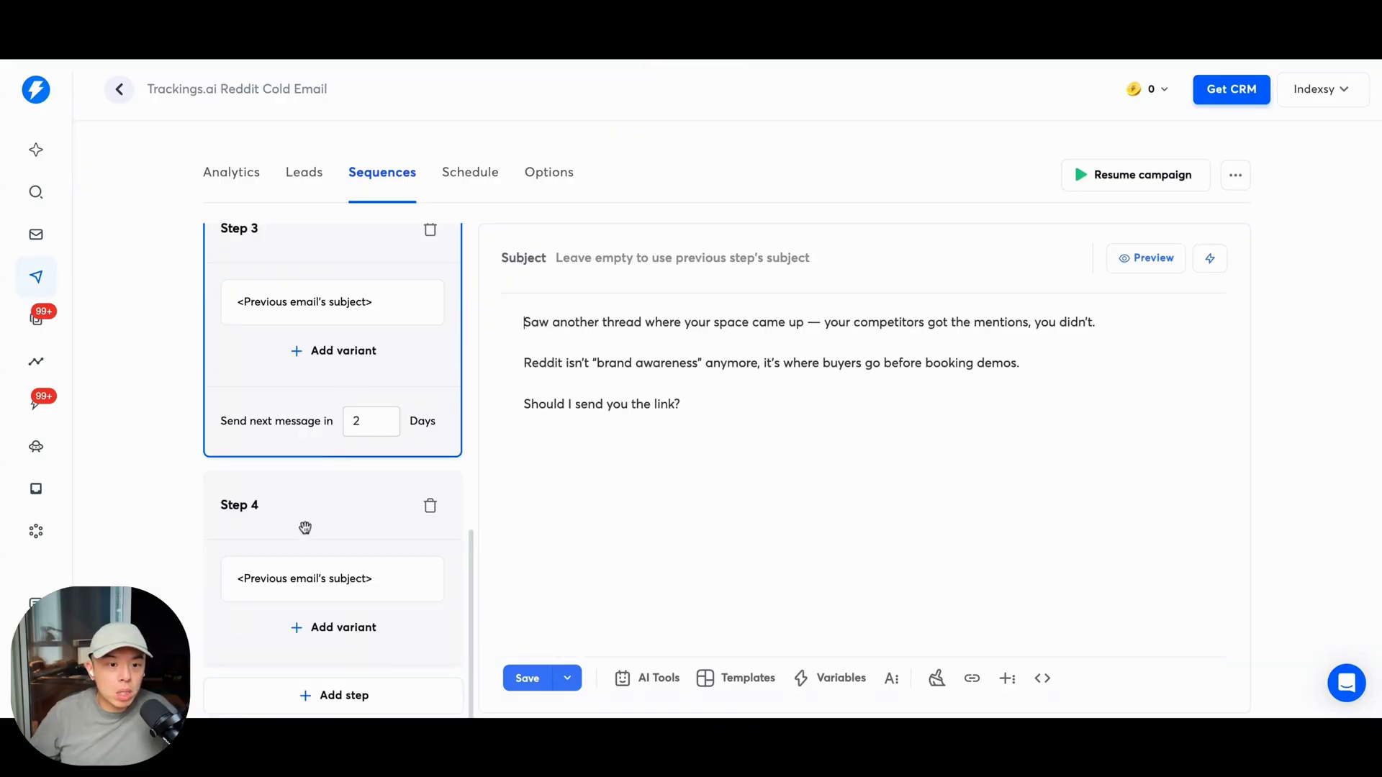
pyautogui.click(299, 568)
pyautogui.scroll(8, 302, 547)
pyautogui.click(336, 395)
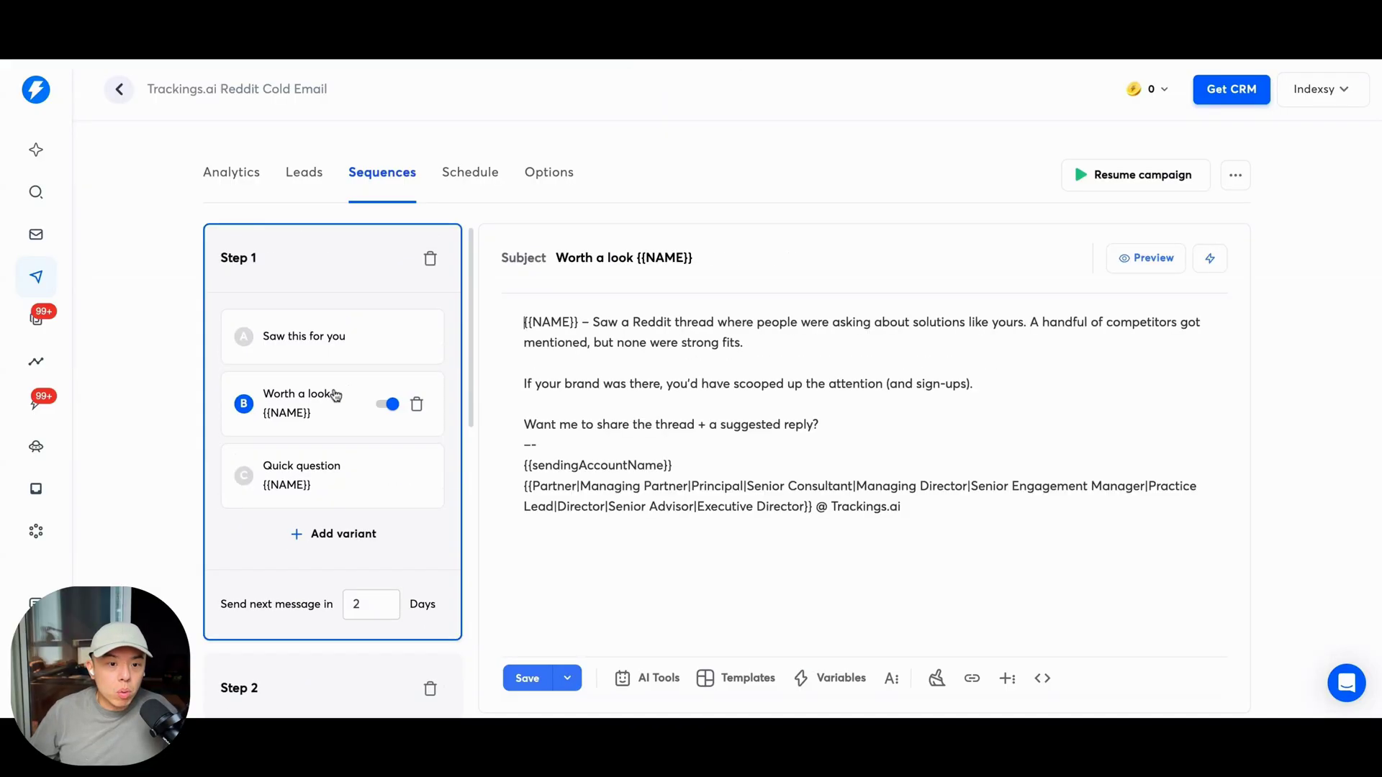
pyautogui.scroll(-4, 336, 395)
pyautogui.click(329, 468)
pyautogui.scroll(-1, 330, 466)
pyautogui.click(334, 446)
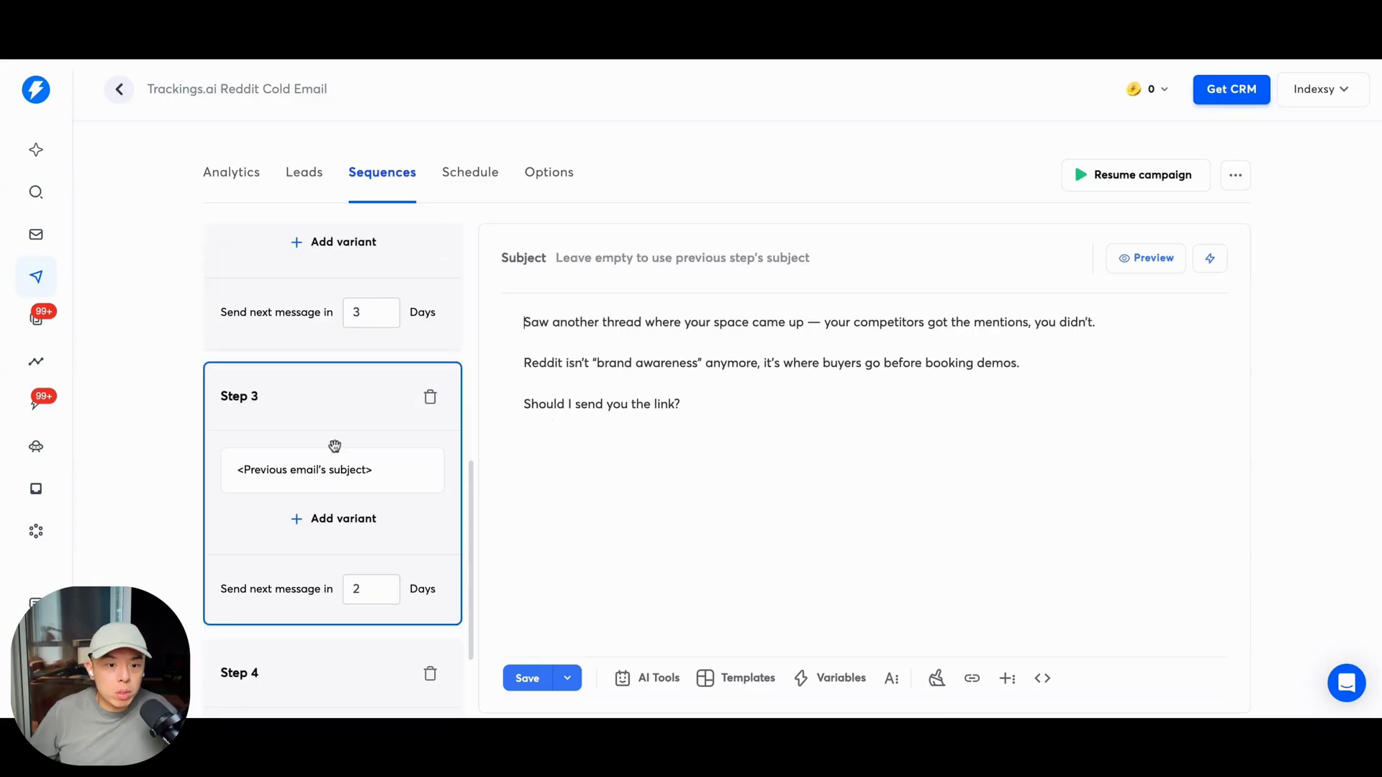
pyautogui.scroll(-2, 333, 447)
pyautogui.click(296, 513)
pyautogui.scroll(3, 335, 467)
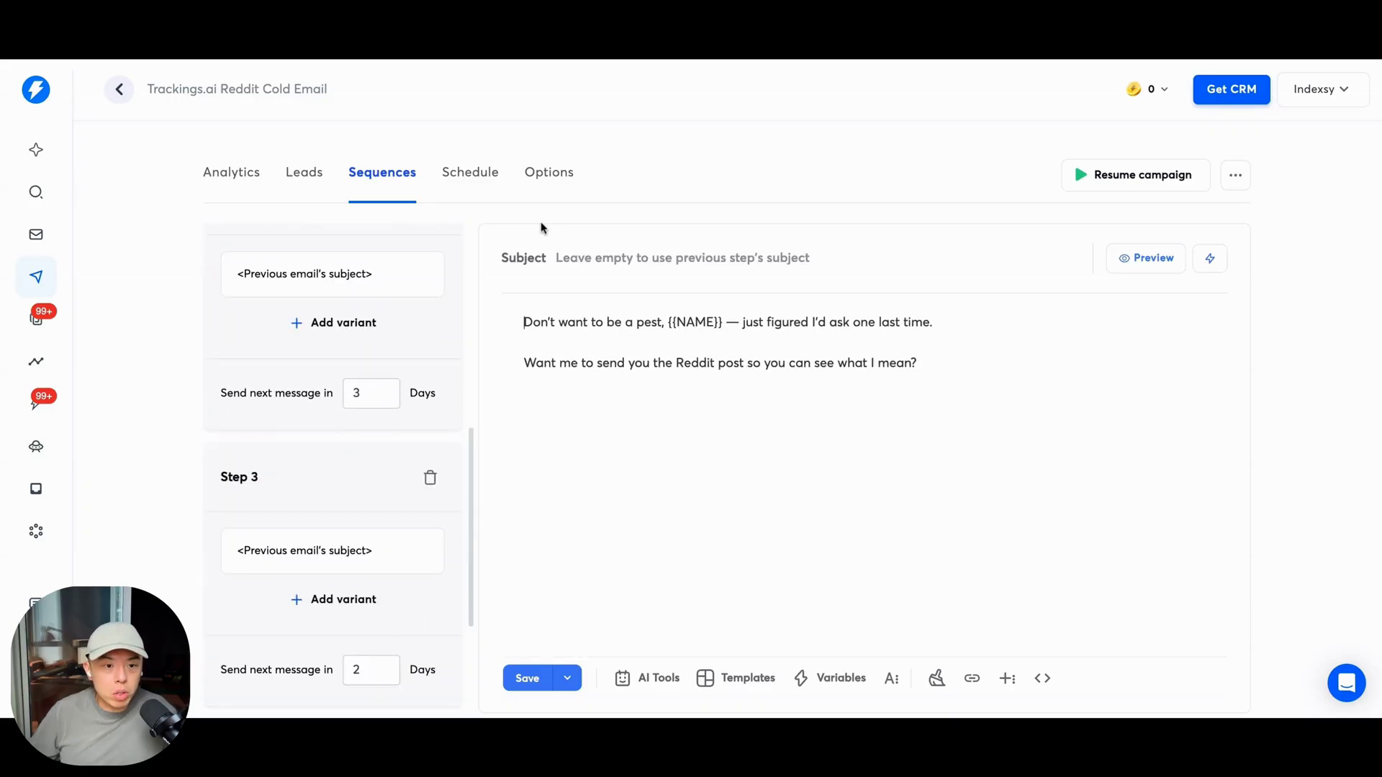
pyautogui.scroll(3, 410, 339)
pyautogui.click(358, 453)
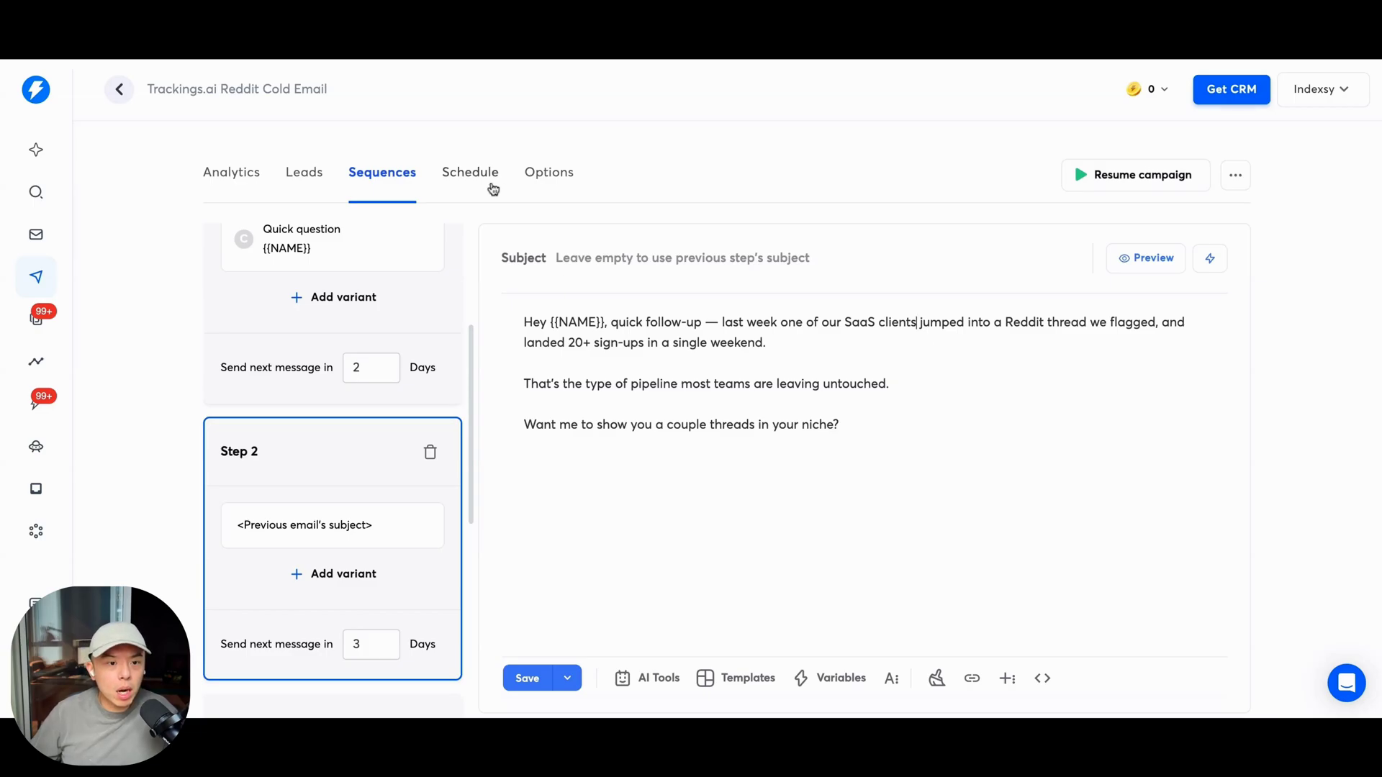
# Step: Set the campaign's delivery optimization to send emails as text-only (no HTML)
pyautogui.click(522, 174)
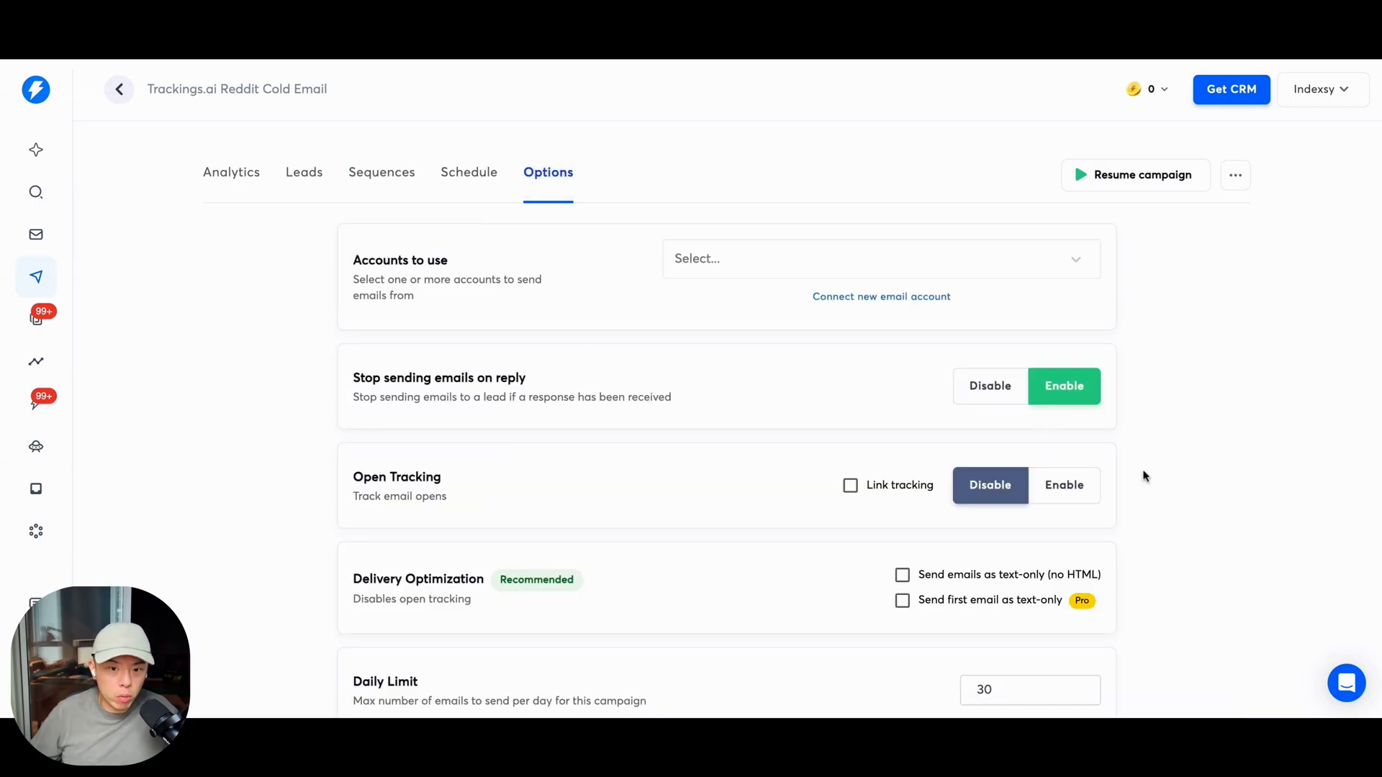
pyautogui.click(1001, 580)
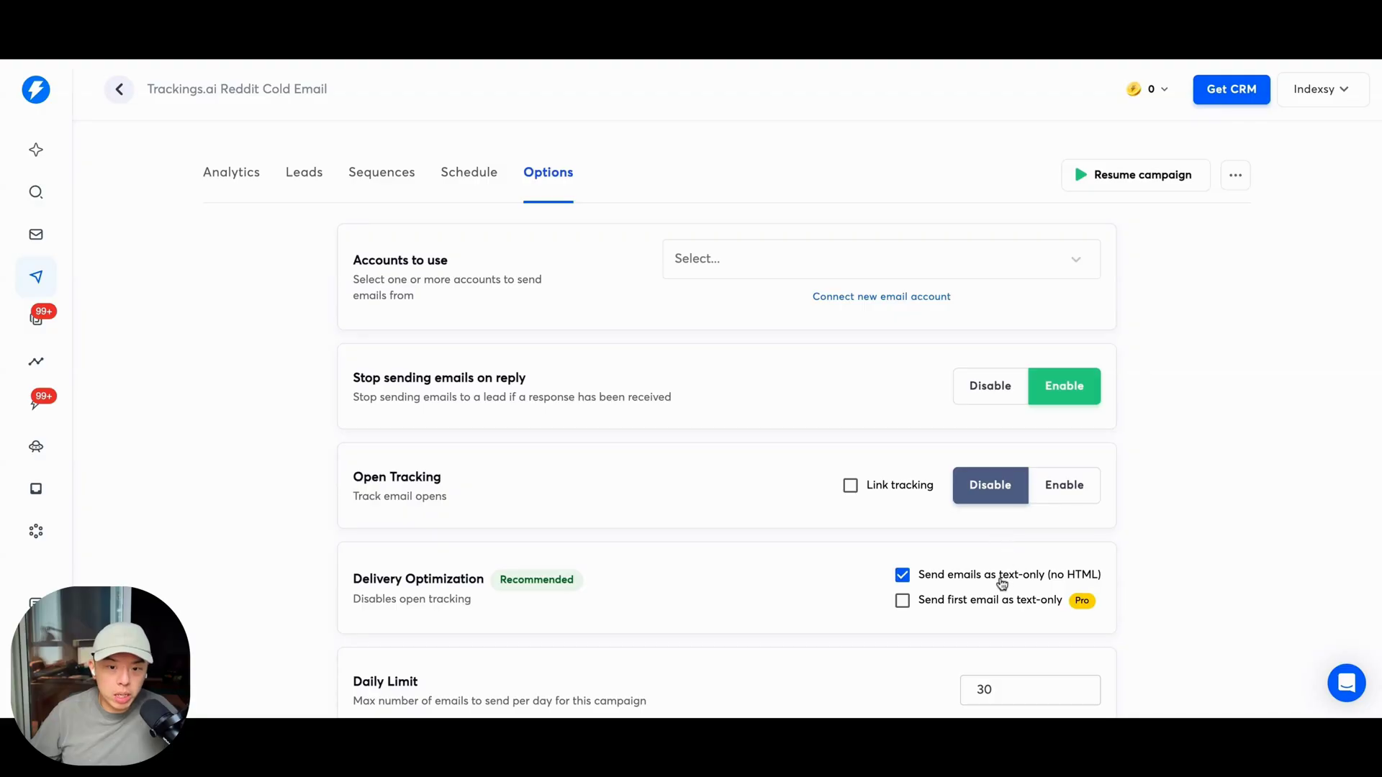
# Step: Show the campaign's advanced options and examine the sending pattern, provider matching, auto-reply, unsubscribe header and risky email settings
pyautogui.scroll(-3, 1160, 577)
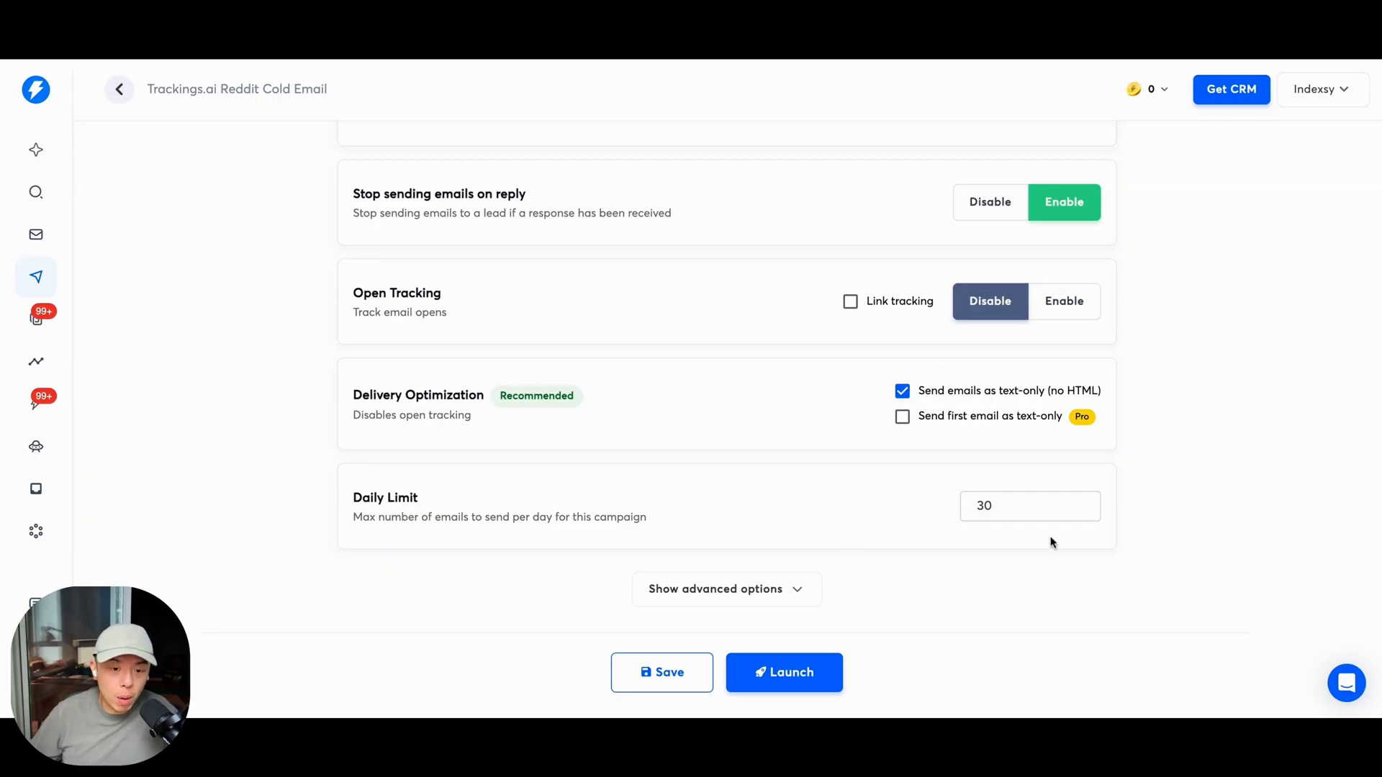
pyautogui.click(797, 589)
pyautogui.scroll(-5, 1017, 547)
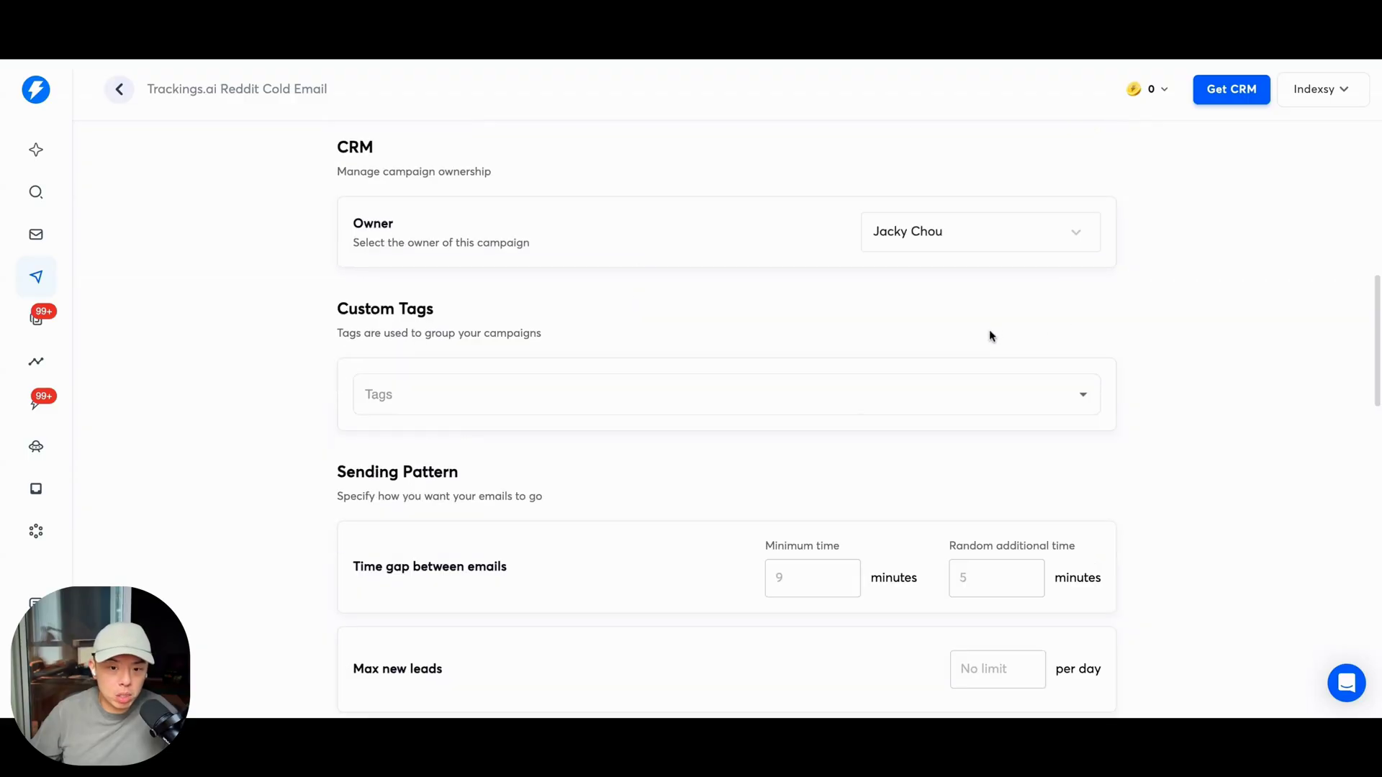
pyautogui.scroll(-13, 991, 333)
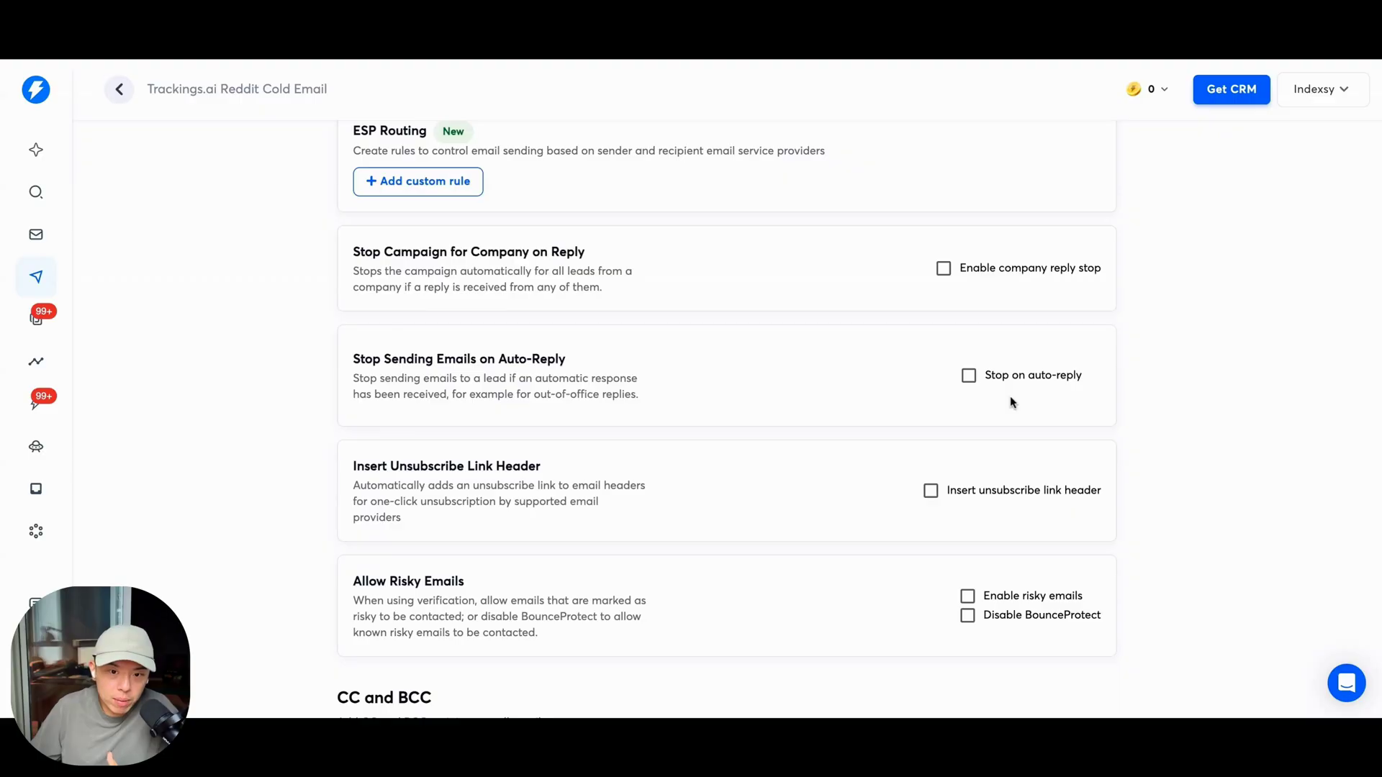
pyautogui.scroll(-5, 1009, 400)
pyautogui.scroll(4, 1043, 342)
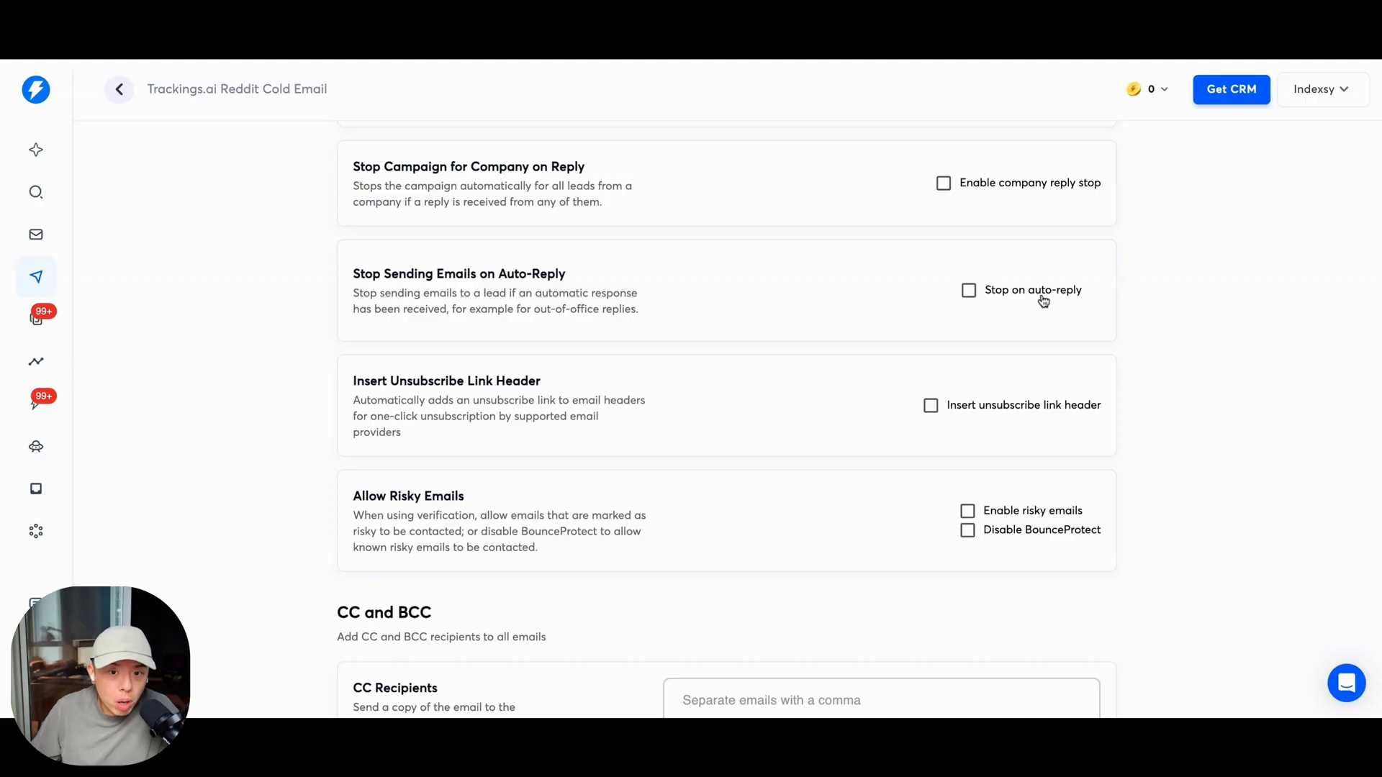
pyautogui.scroll(6, 1024, 283)
pyautogui.scroll(-1, 1024, 284)
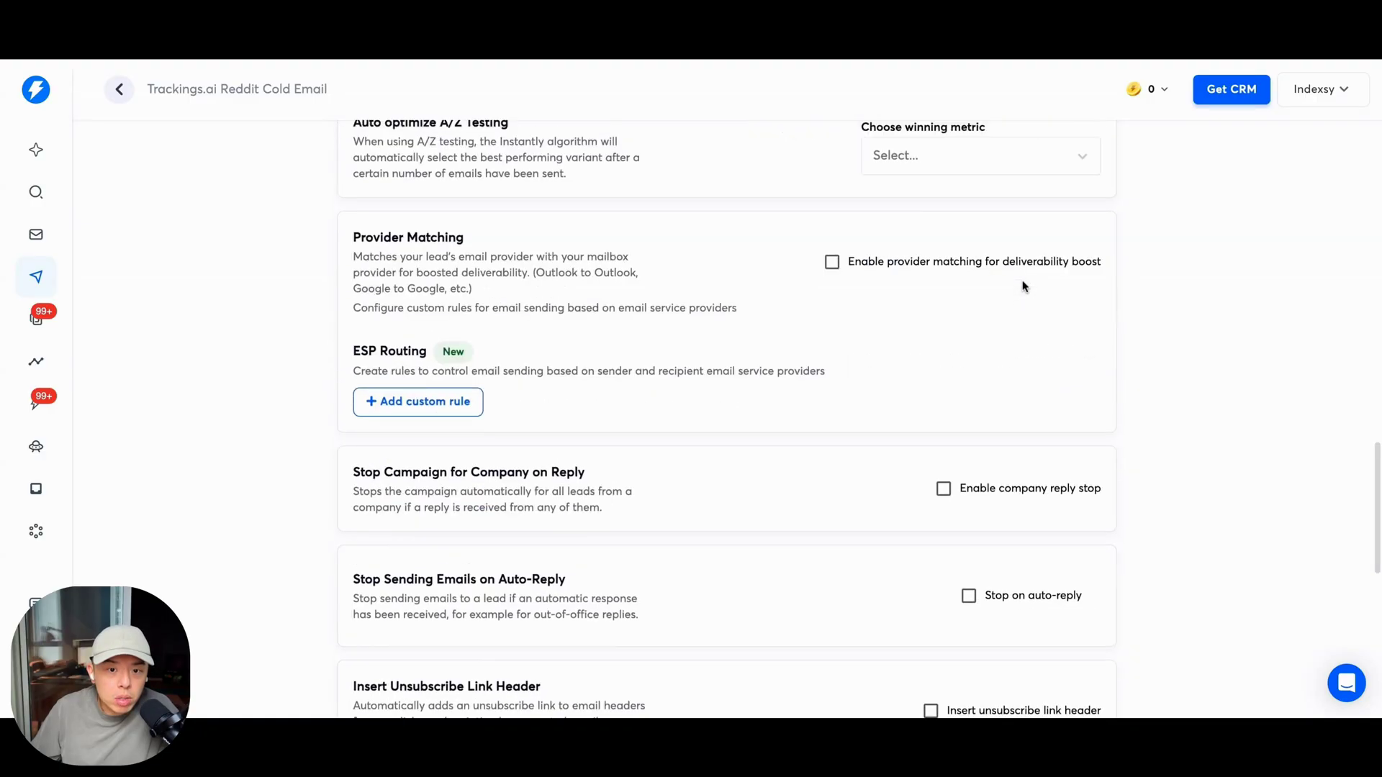
pyautogui.scroll(3, 1024, 286)
pyautogui.click(1024, 279)
pyautogui.scroll(10, 723, 434)
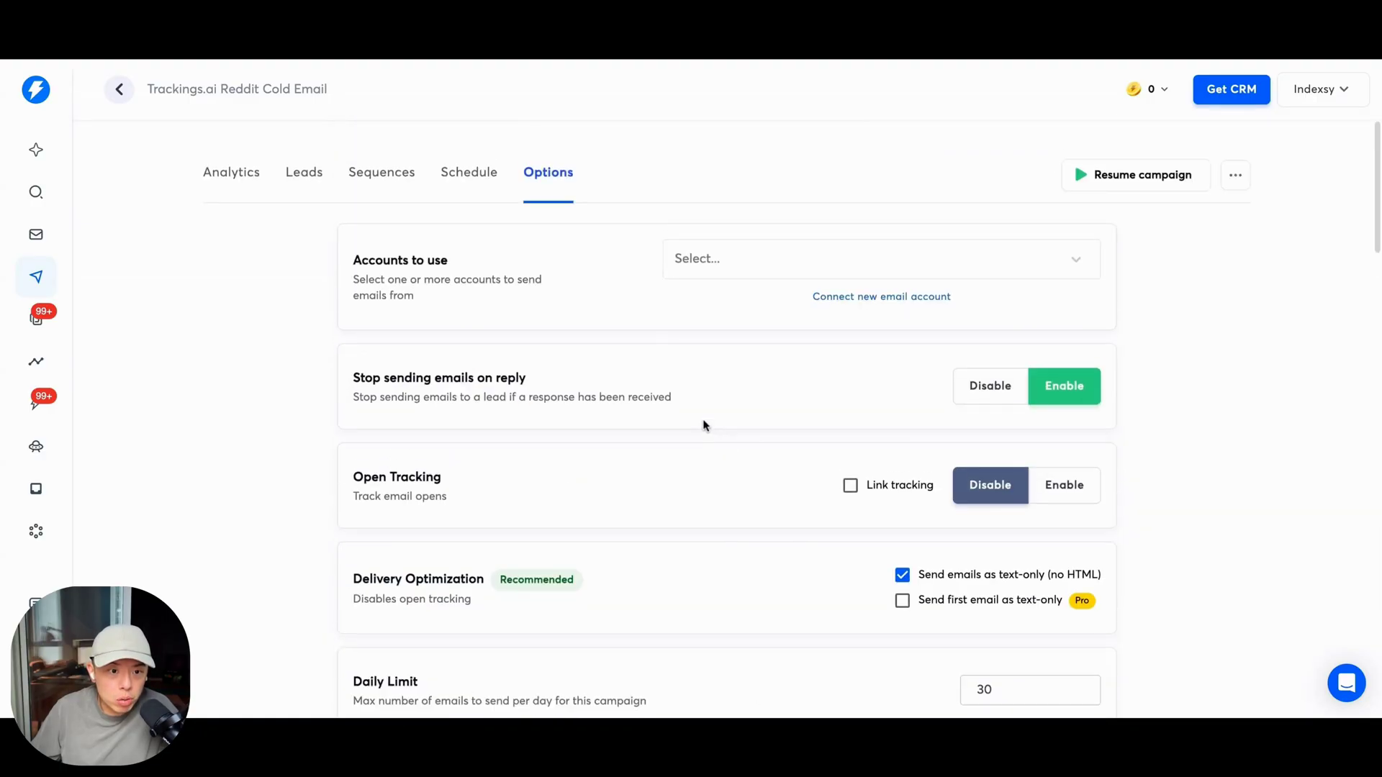
# Step: Save the campaign's options
pyautogui.scroll(-15, 704, 425)
pyautogui.click(695, 669)
pyautogui.scroll(15, 518, 389)
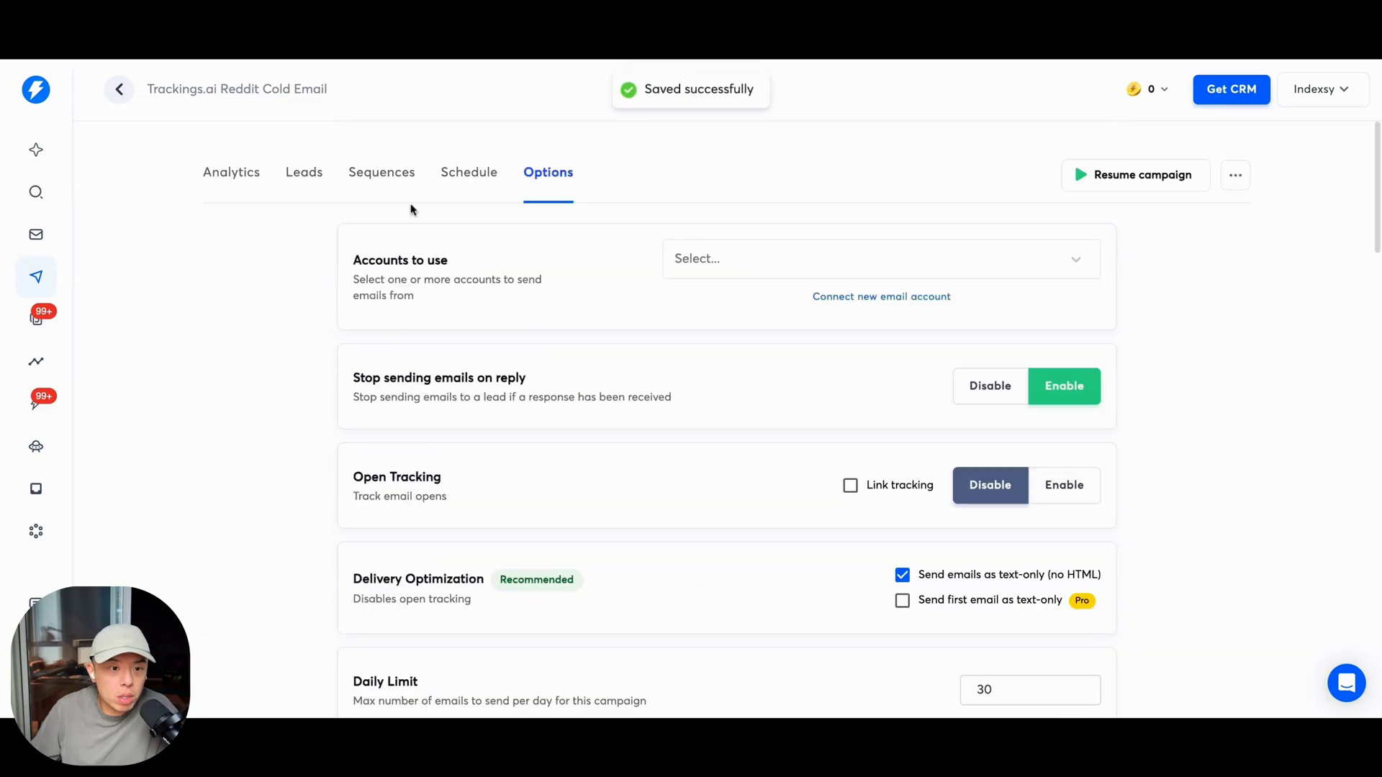
# Step: Return to the sequence and look over the email and signature of Step 1's variant A, "Saw this for you"
pyautogui.click(362, 183)
pyautogui.click(306, 338)
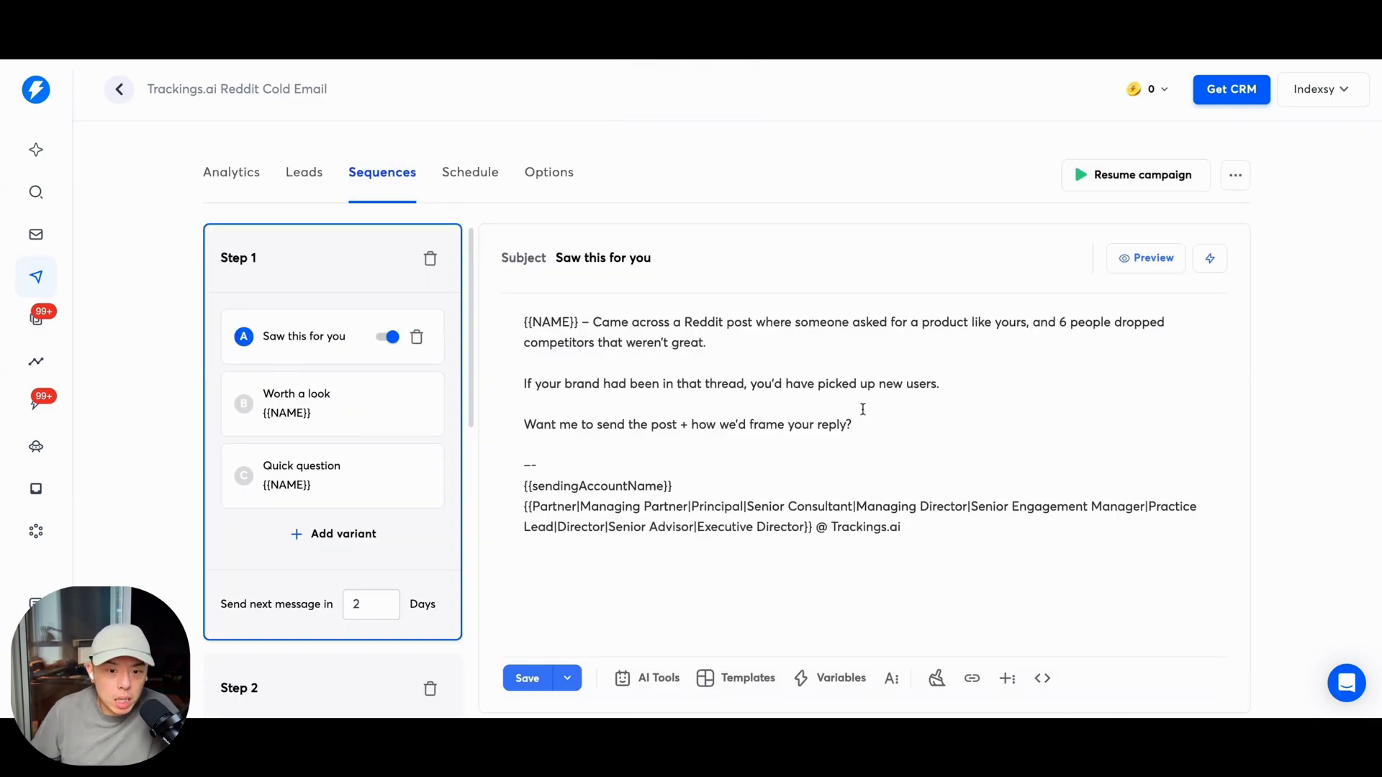
pyautogui.click(937, 519)
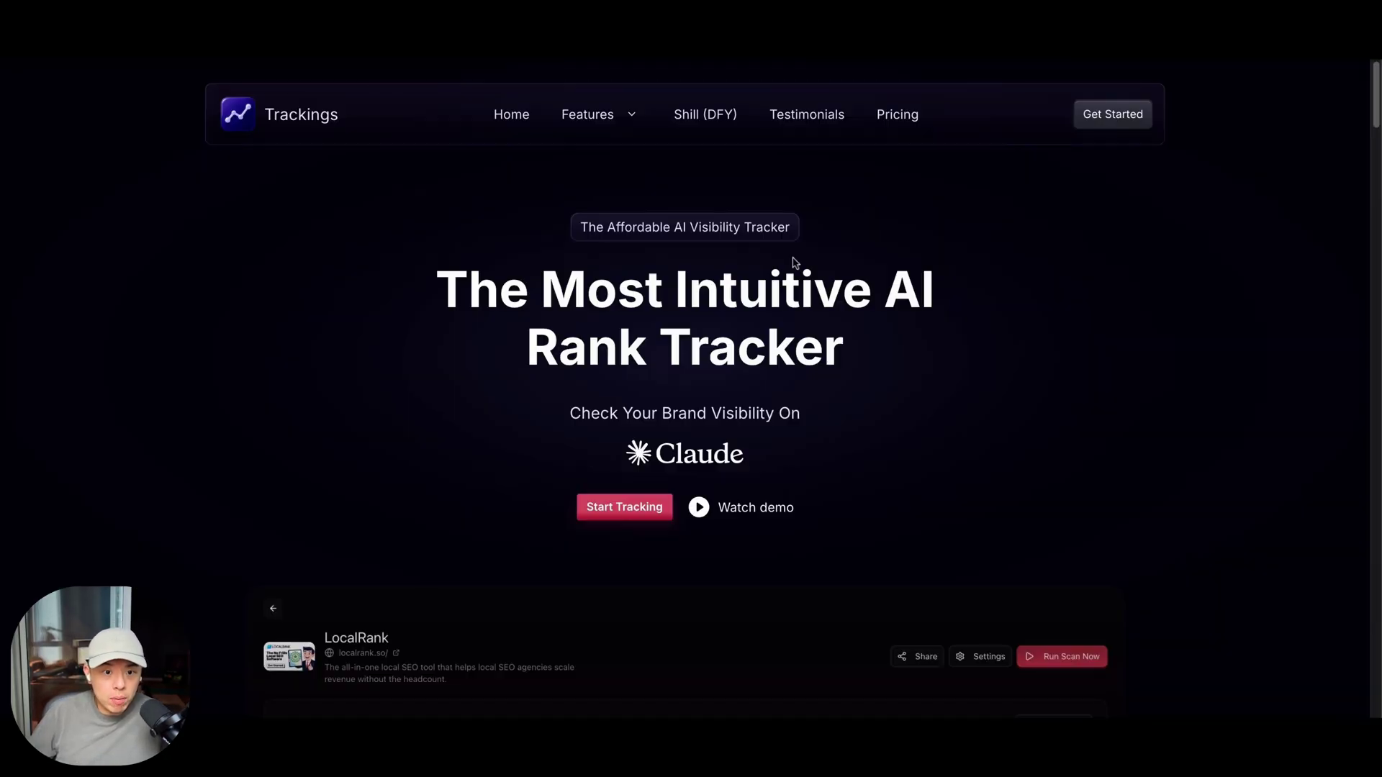
# Step: Switch to the Trackings website and look through its home page, from the demo section to the pricing plans
pyautogui.scroll(-8, 809, 223)
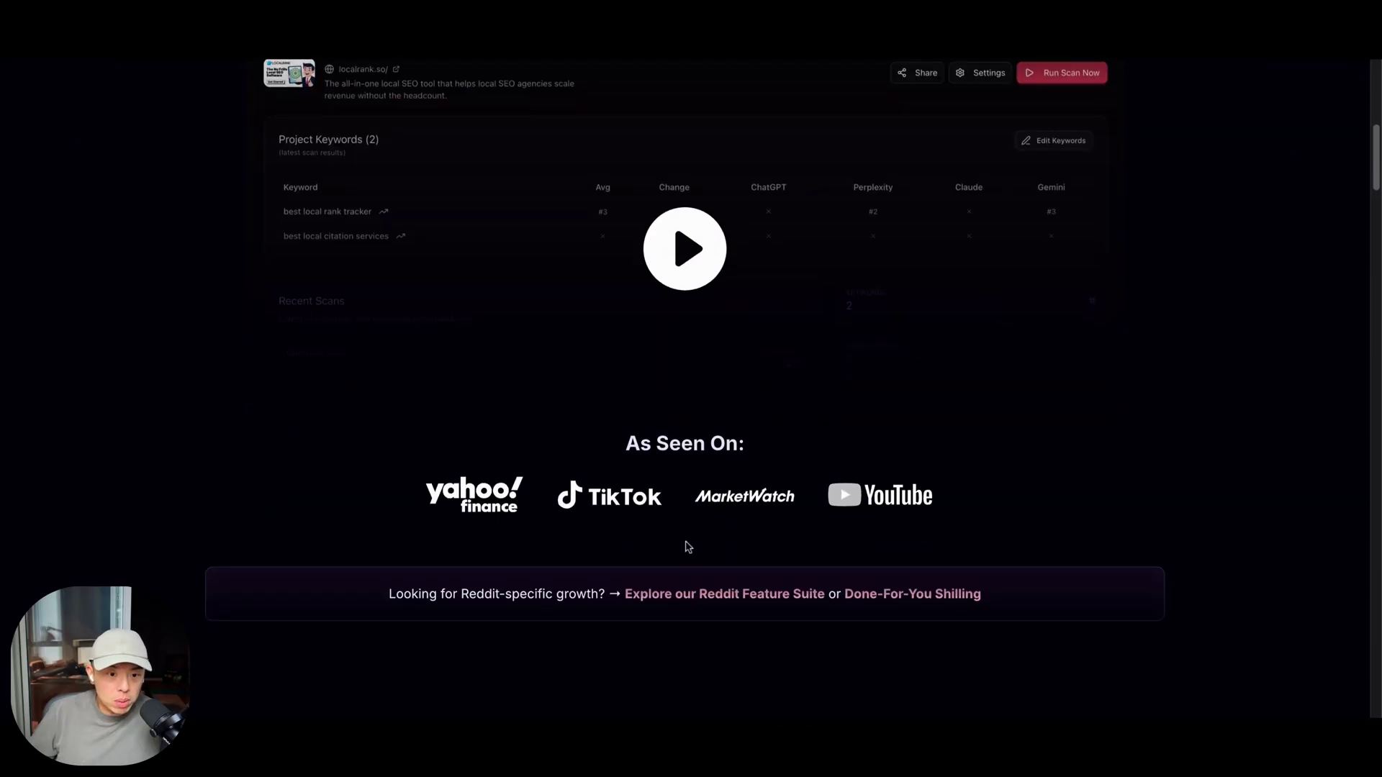
pyautogui.scroll(-5, 690, 611)
pyautogui.scroll(-20, 696, 606)
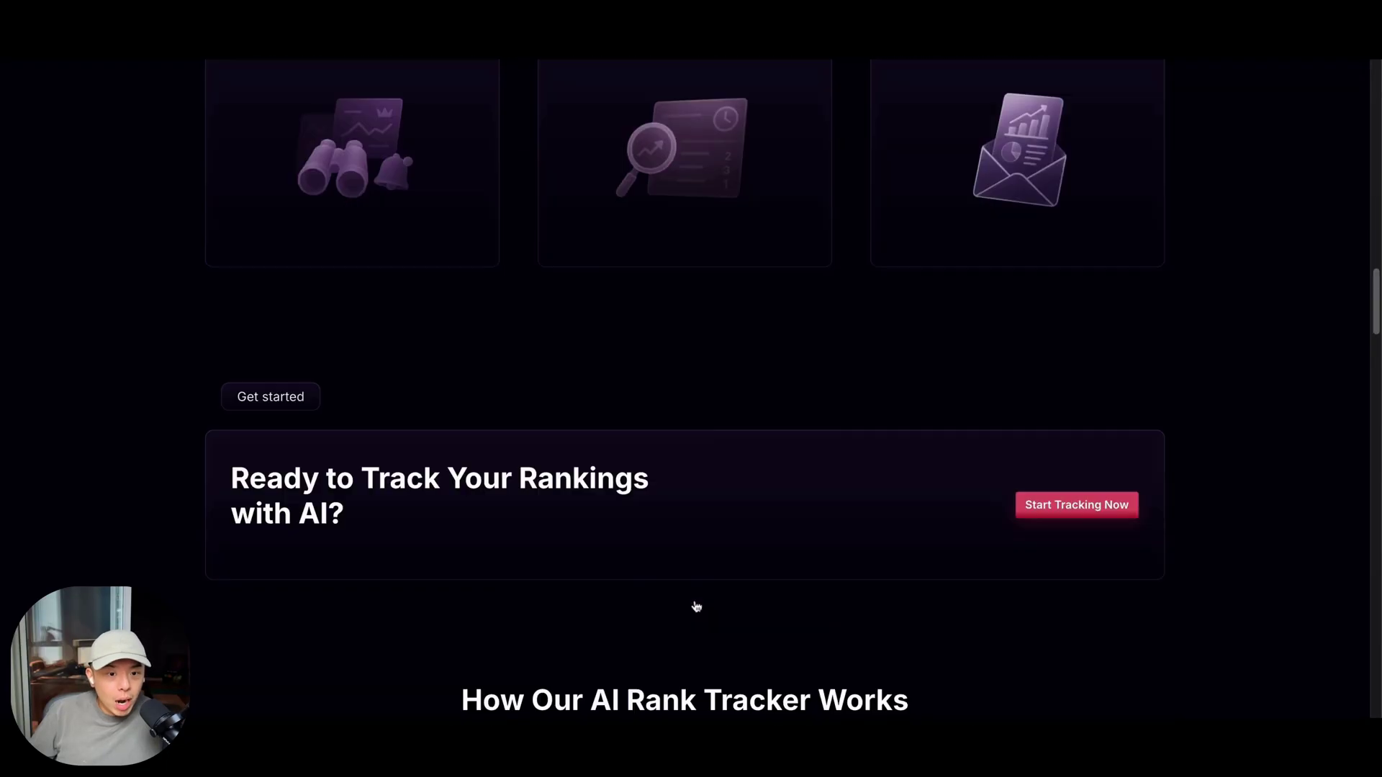
pyautogui.scroll(12, 696, 606)
pyautogui.scroll(-10, 696, 604)
pyautogui.scroll(20, 694, 602)
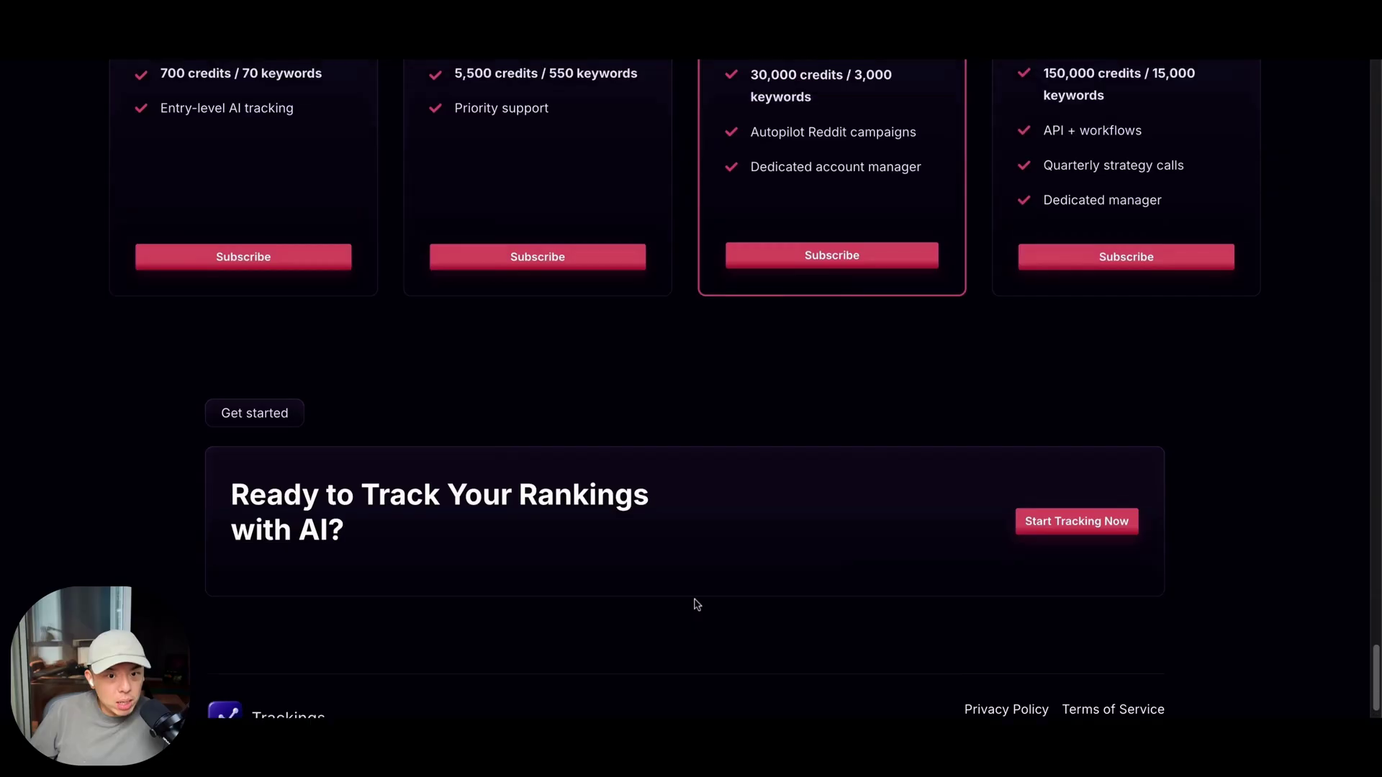
pyautogui.scroll(-15, 677, 349)
pyautogui.scroll(20, 675, 349)
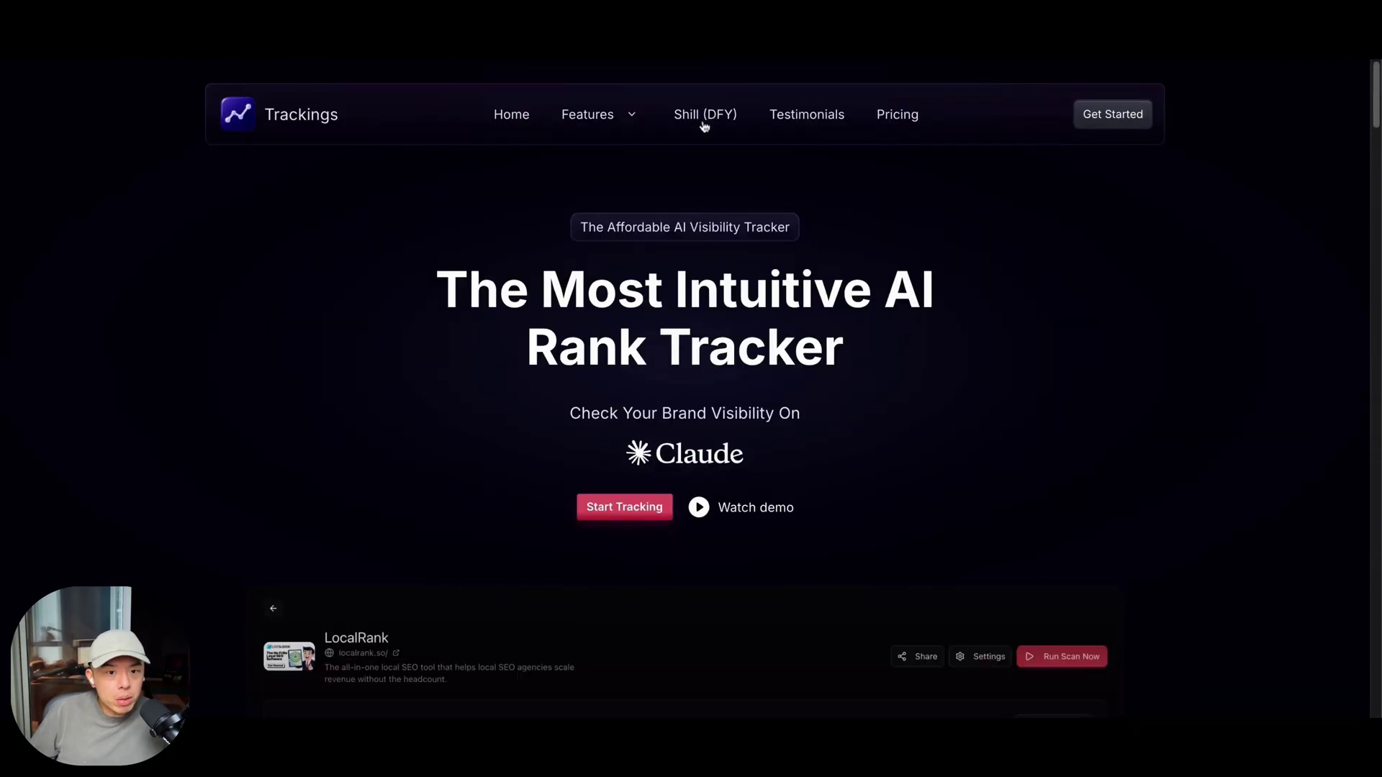
# Step: Open the site's Reddit feature page and look through it down to the "Why Reddit?" section
pyautogui.click(601, 168)
pyautogui.scroll(-6, 695, 398)
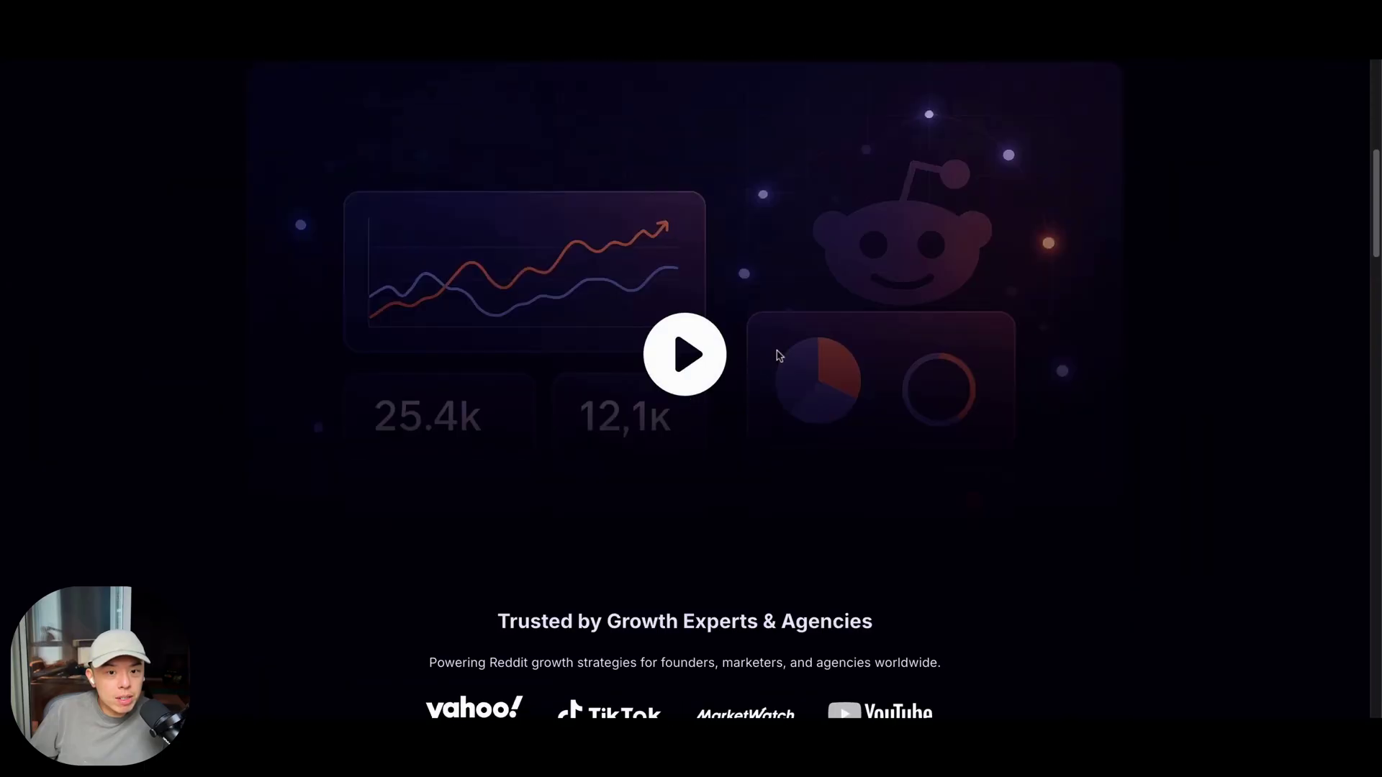
pyautogui.scroll(-20, 718, 361)
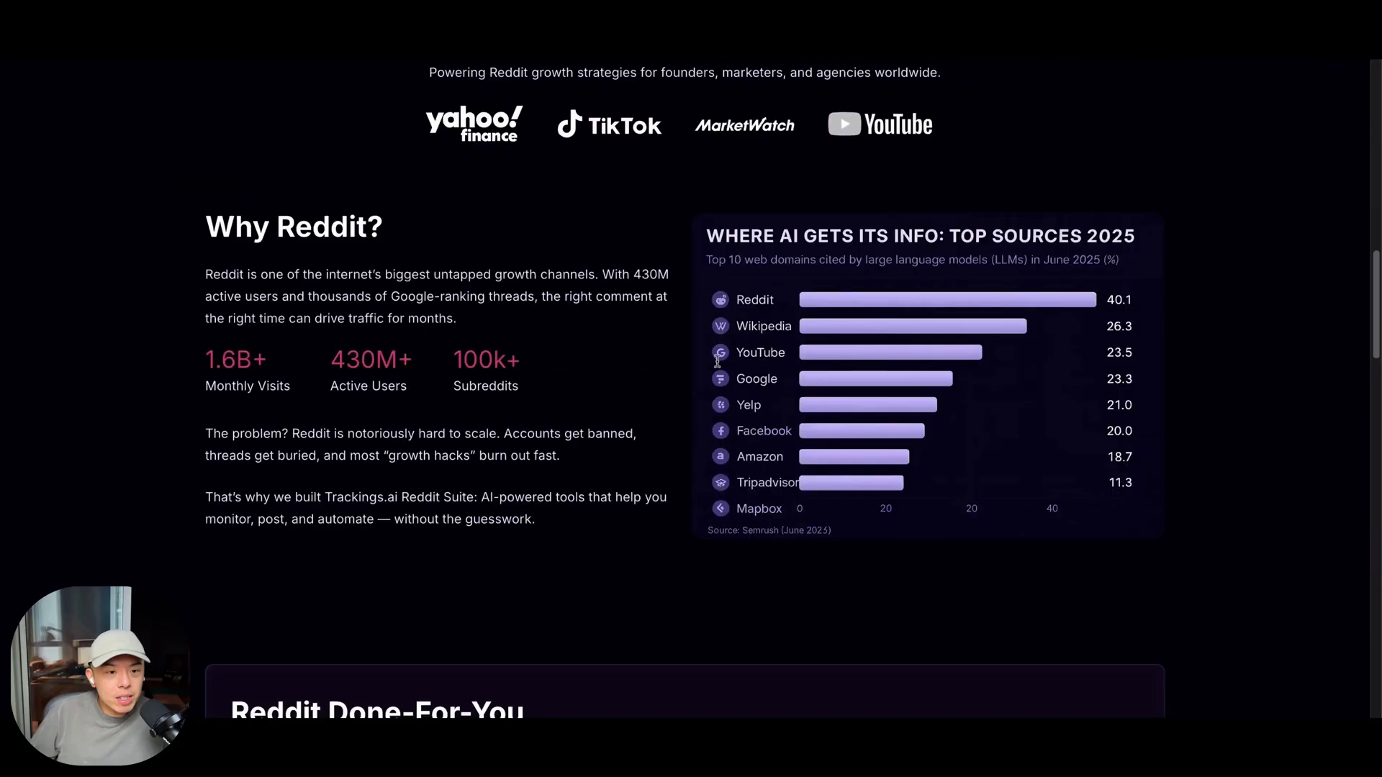
pyautogui.scroll(10, 717, 361)
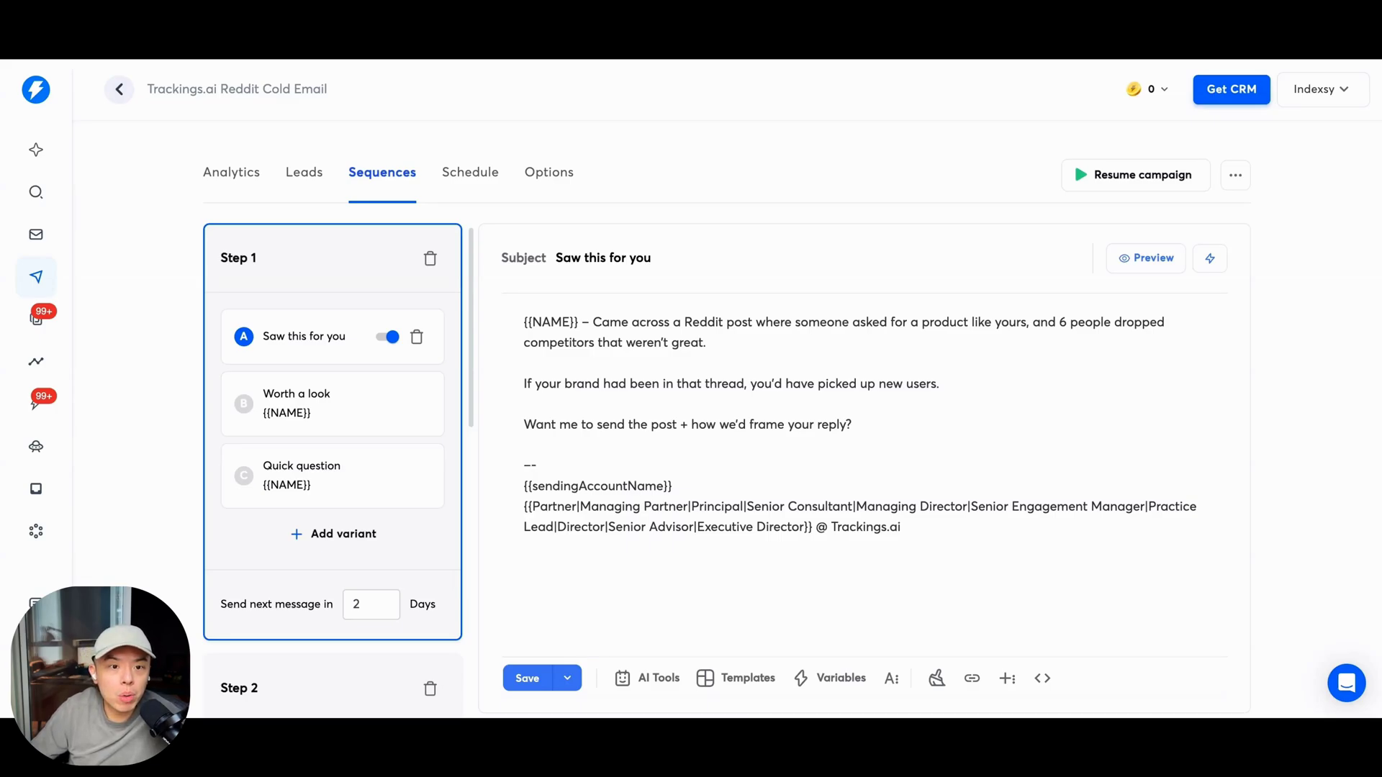
# Step: In the campaign's options, add the LocalRank.so Emails and Localrank.so May 26 tags as sending accounts and remove LocalRank.so Emails
pyautogui.click(548, 172)
pyautogui.click(731, 256)
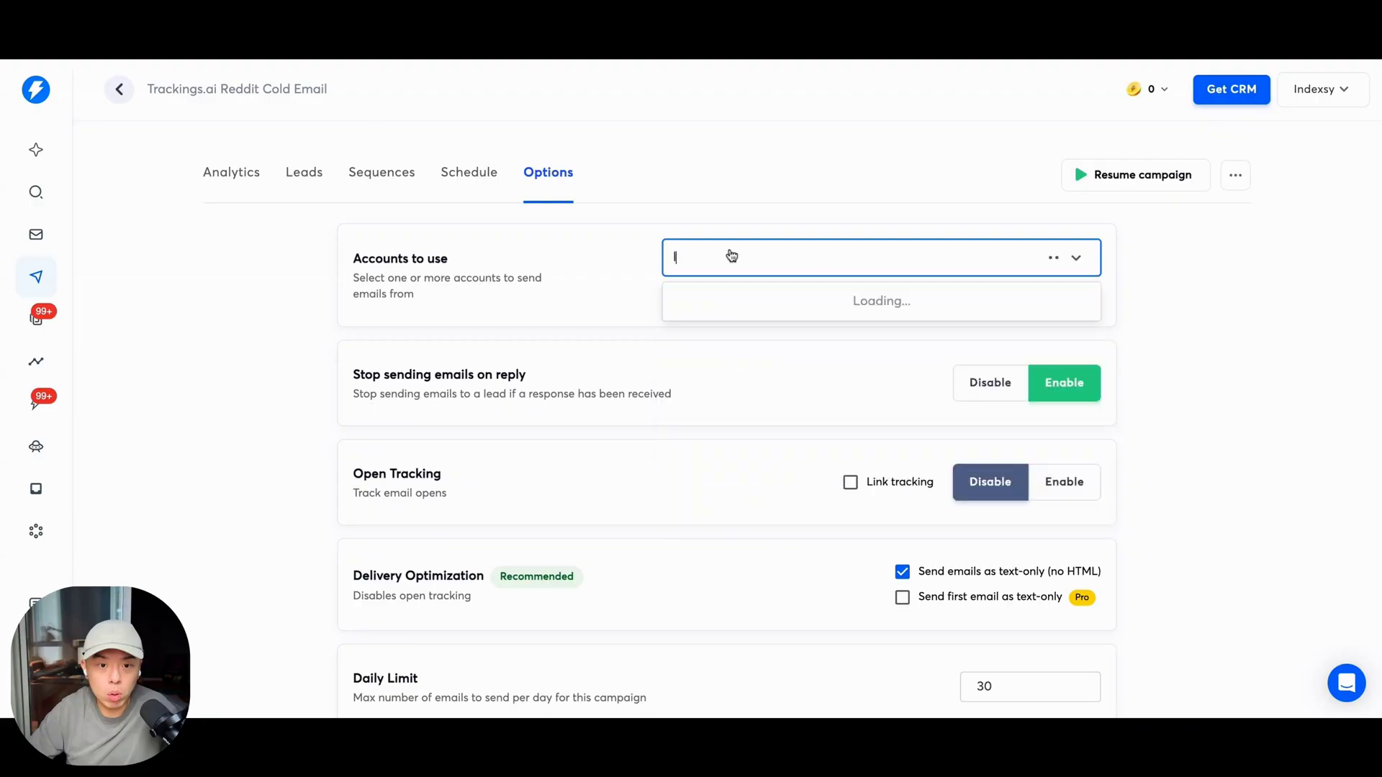
pyautogui.write('localrank')
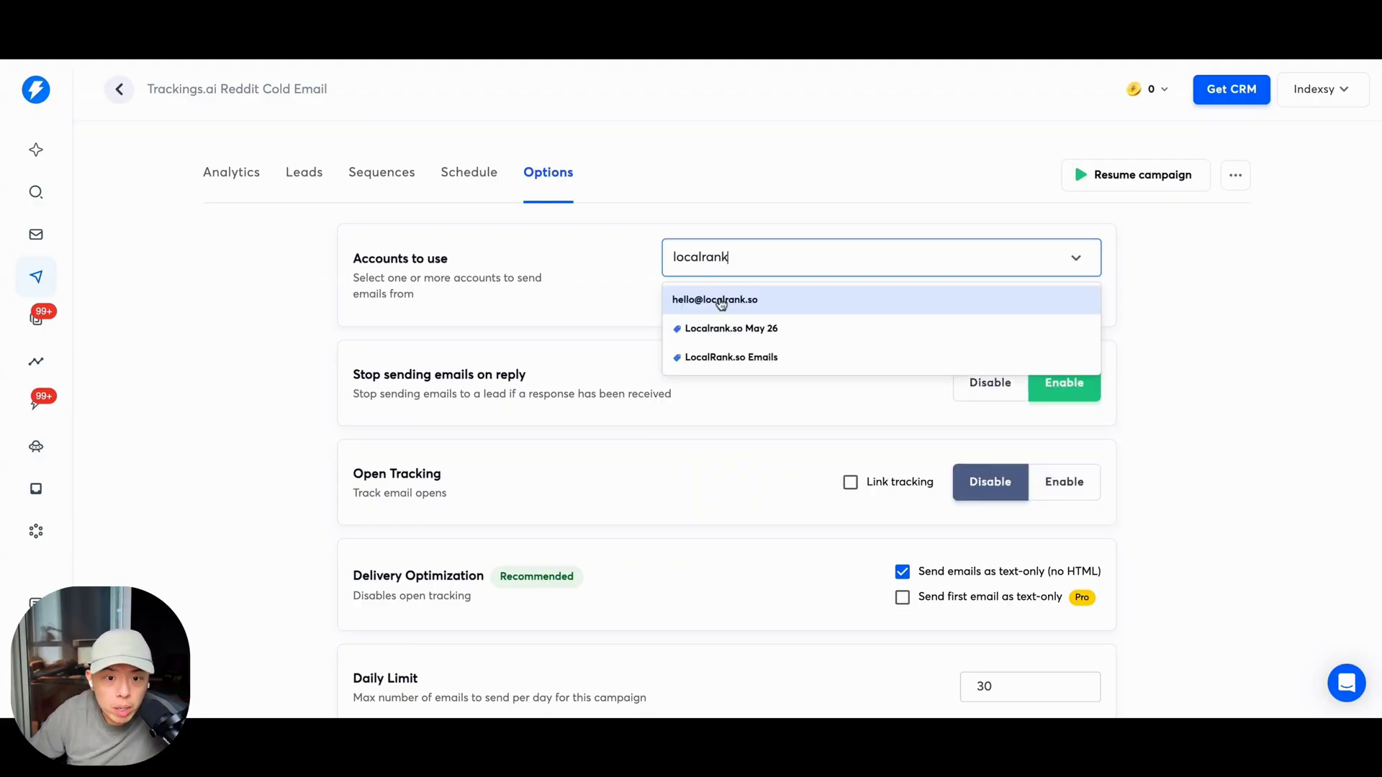
pyautogui.click(744, 356)
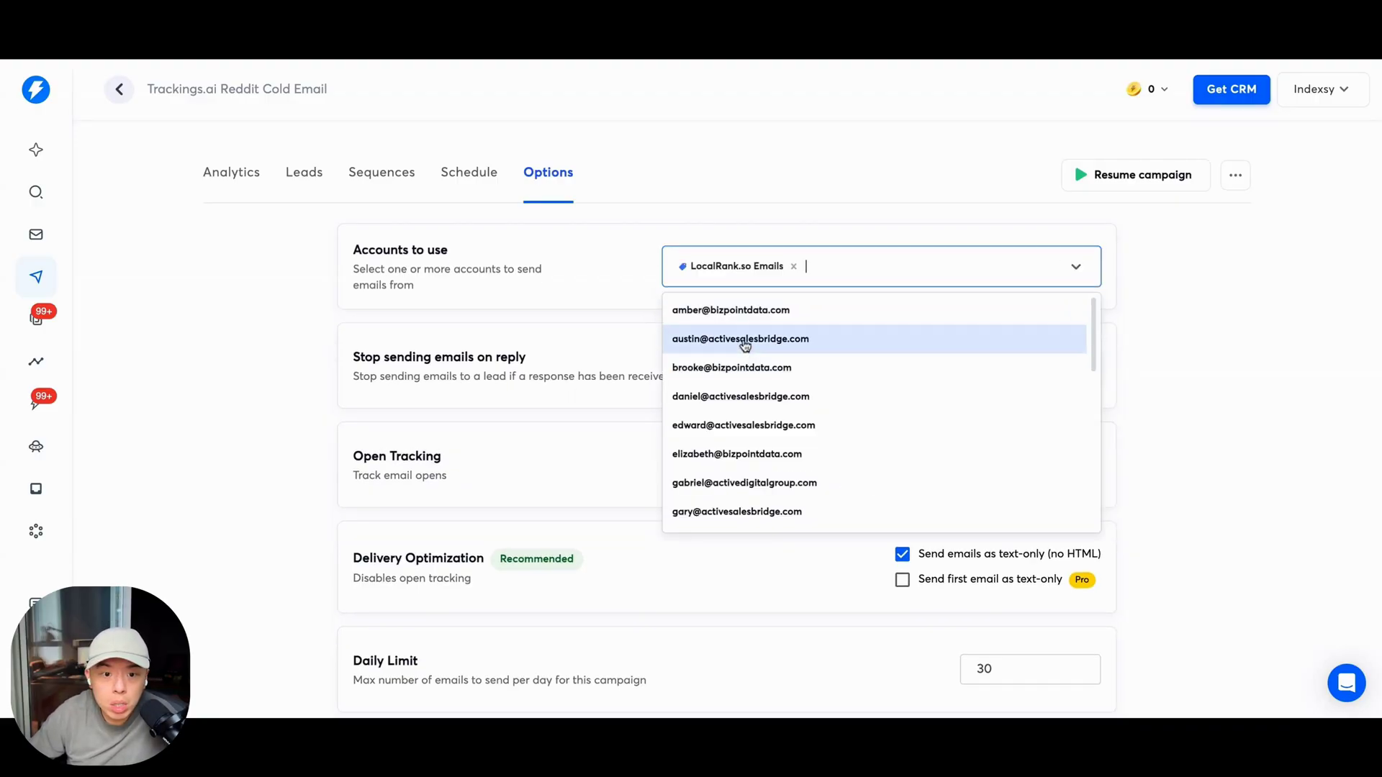
pyautogui.write('localrank')
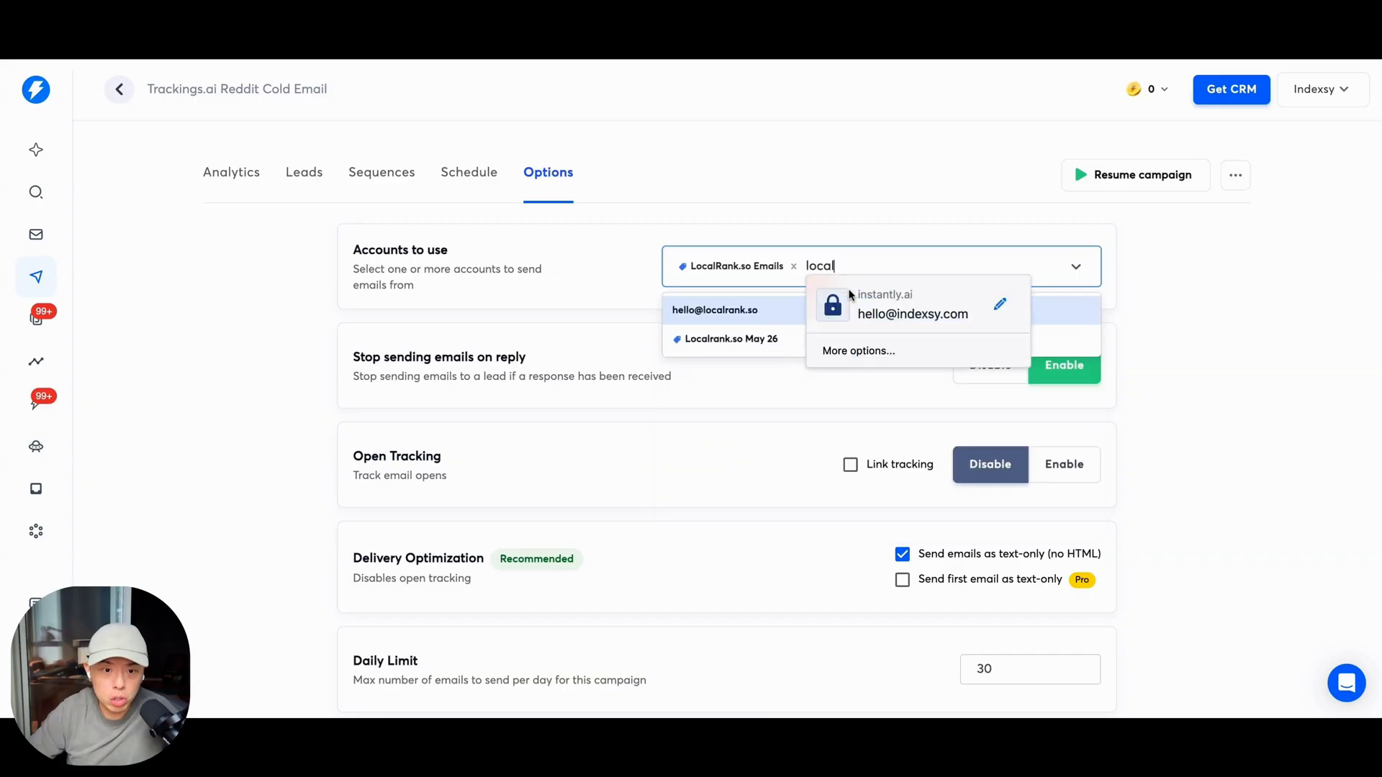
pyautogui.click(799, 353)
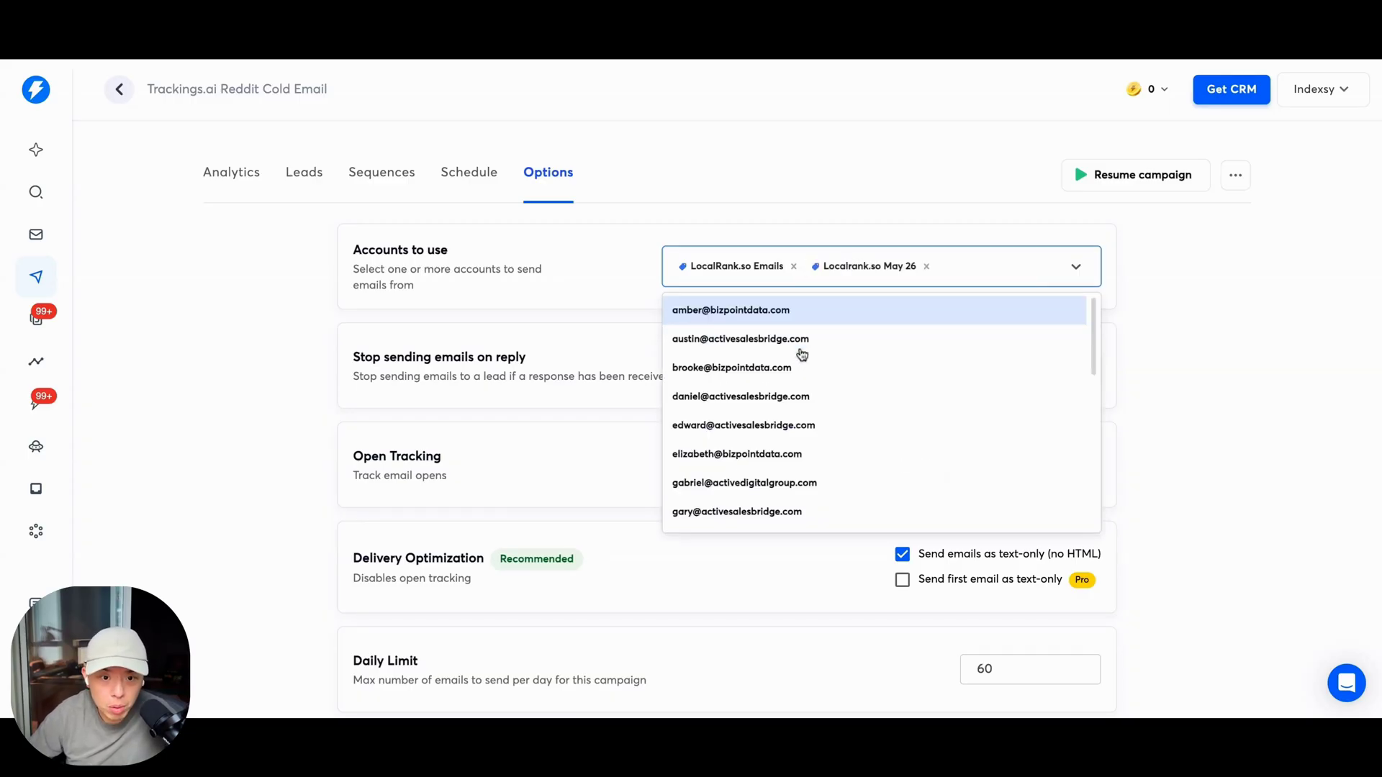
pyautogui.press('Escape')
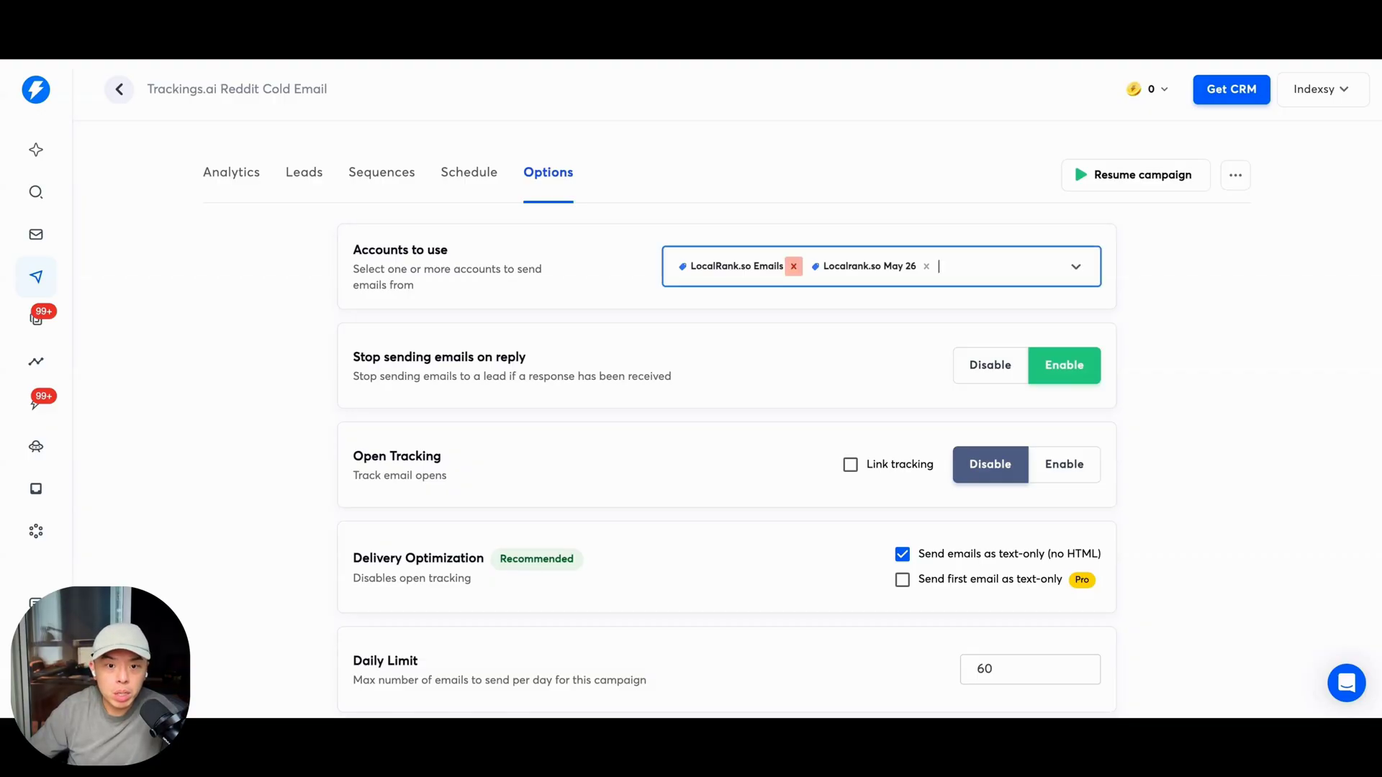
pyautogui.click(793, 266)
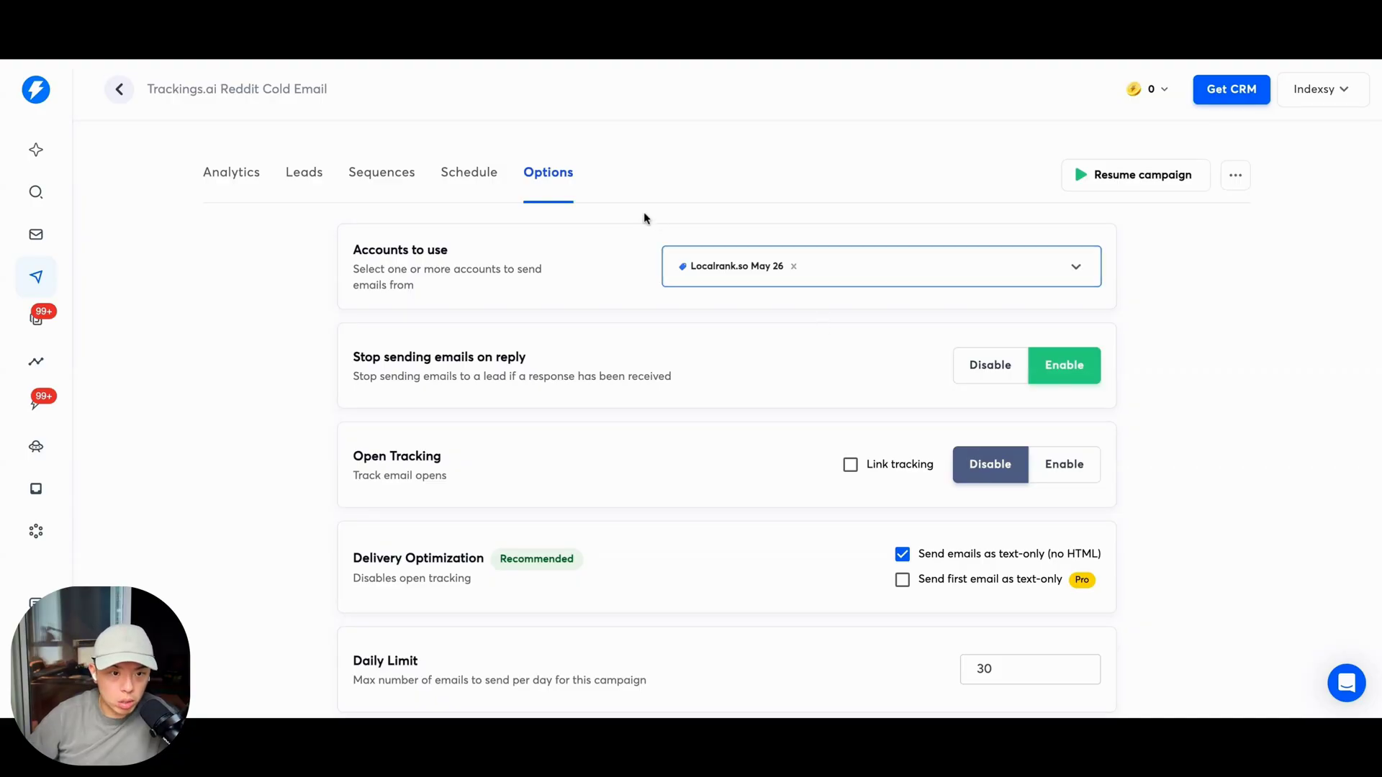
# Step: Set the campaign's daily sending limit to 150 emails and save the options
pyautogui.scroll(-5, 652, 259)
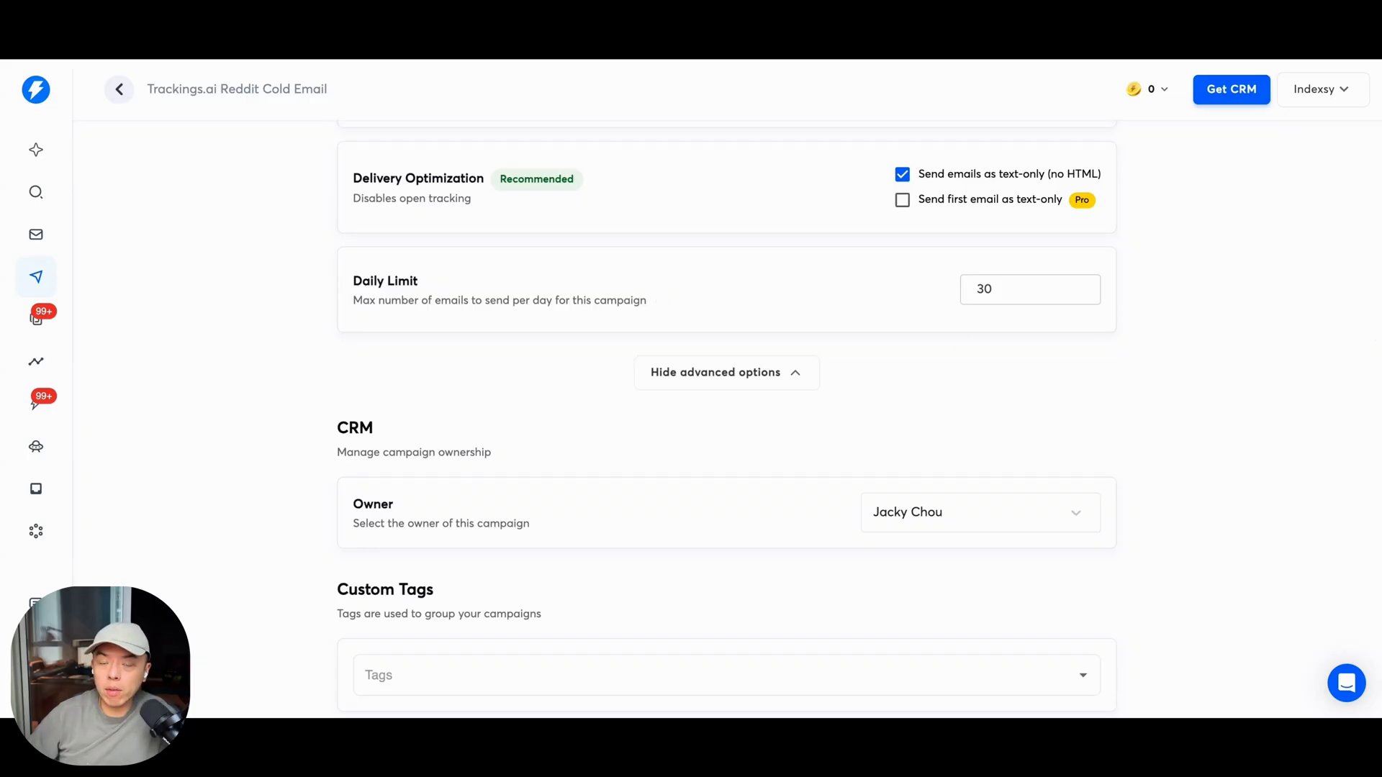
pyautogui.doubleClick(1030, 290)
pyautogui.write('1')
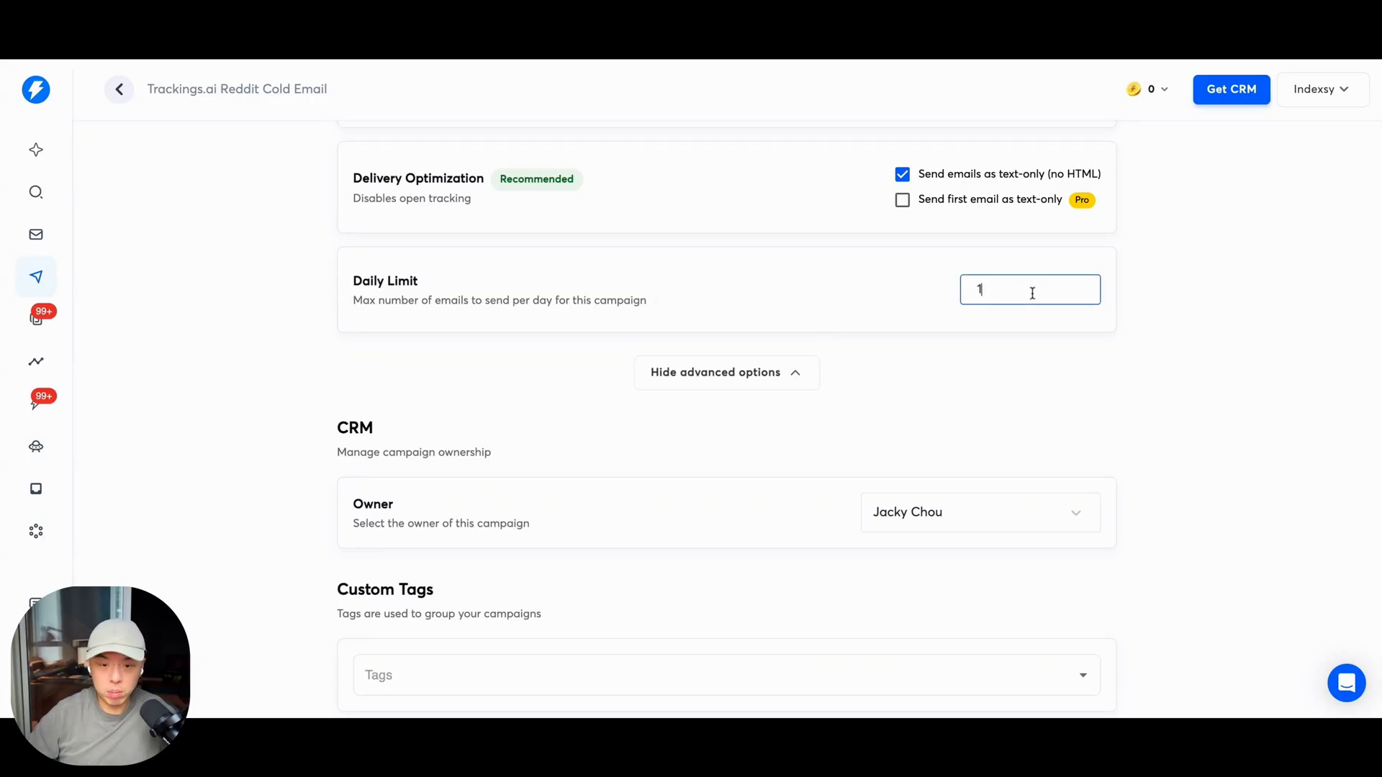
pyautogui.write('50')
pyautogui.scroll(-4, 781, 405)
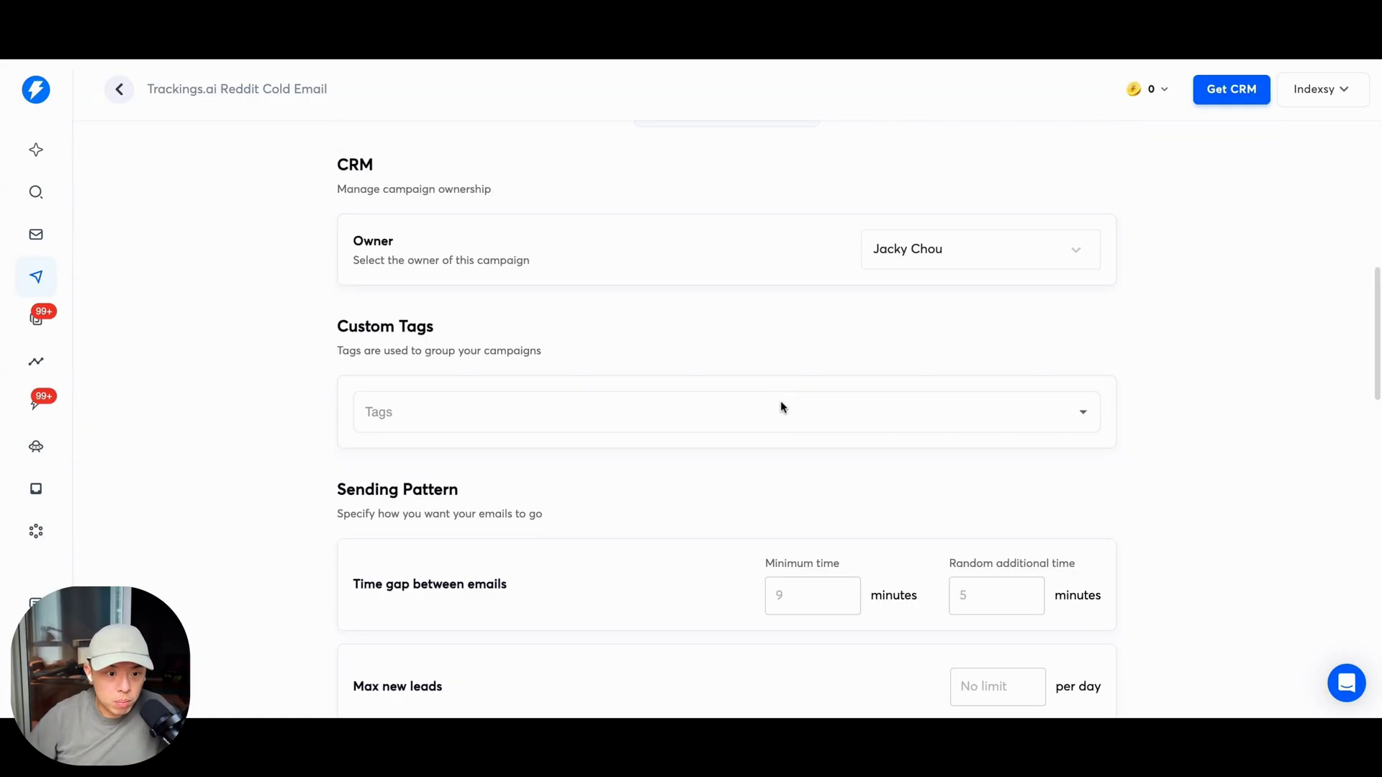
pyautogui.scroll(-15, 781, 406)
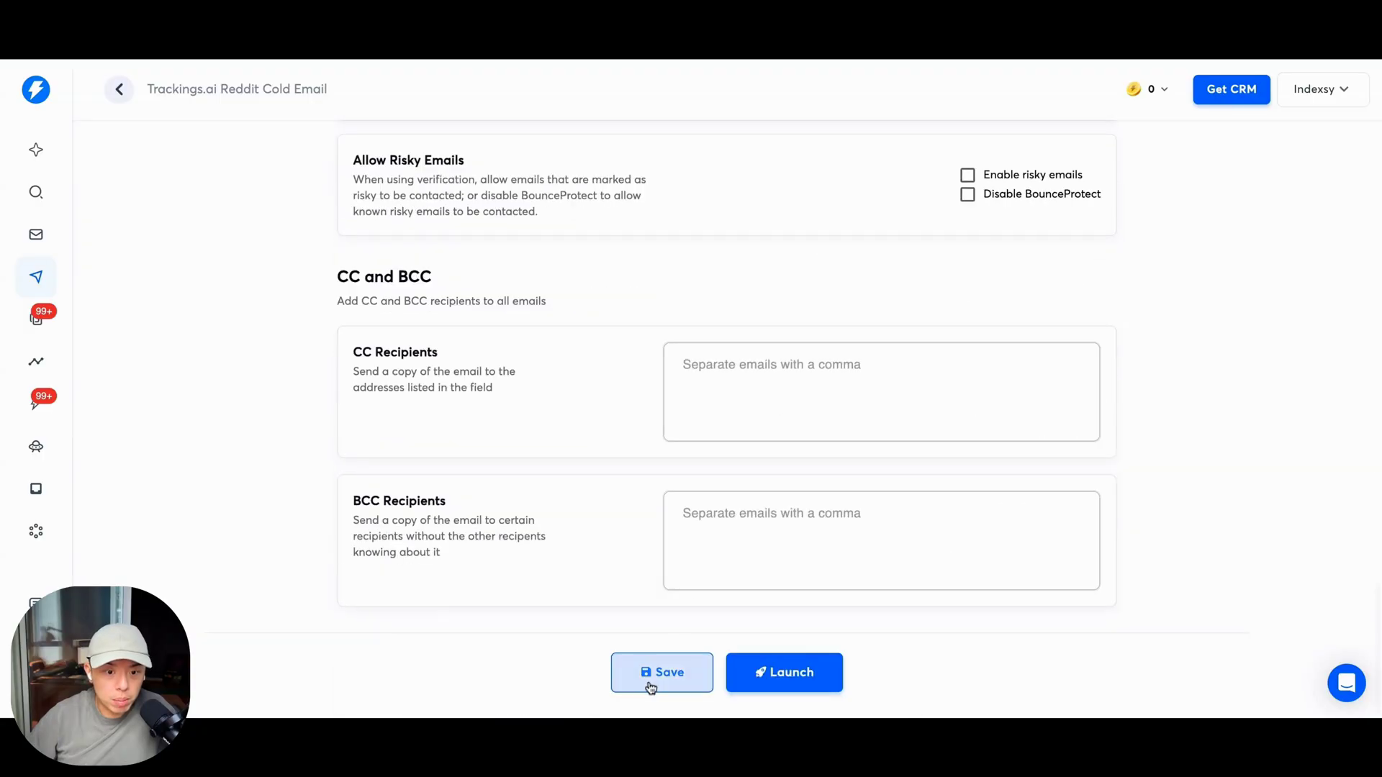
pyautogui.click(650, 687)
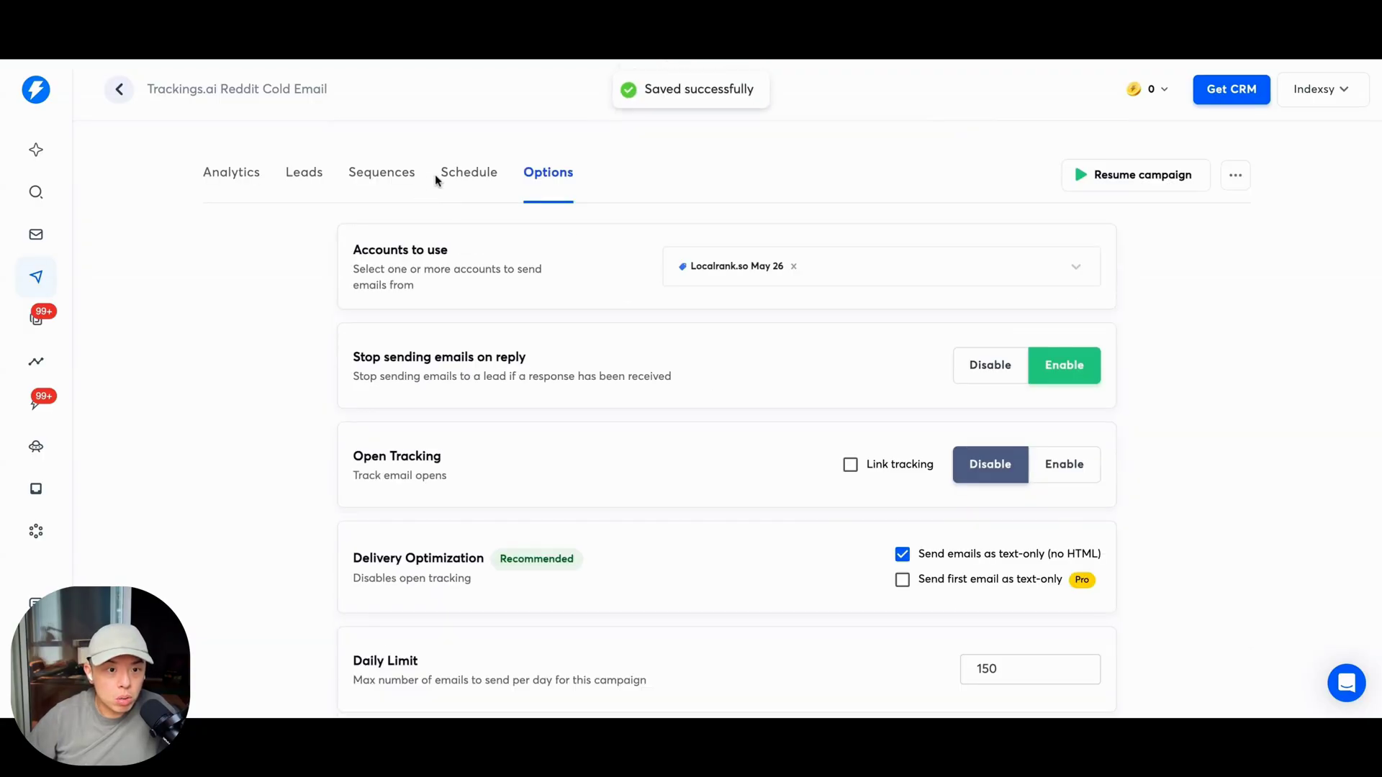
# Step: Look over the campaign's schedule, sequences, leads and analytics, and return to the sequences
pyautogui.click(451, 173)
pyautogui.click(392, 173)
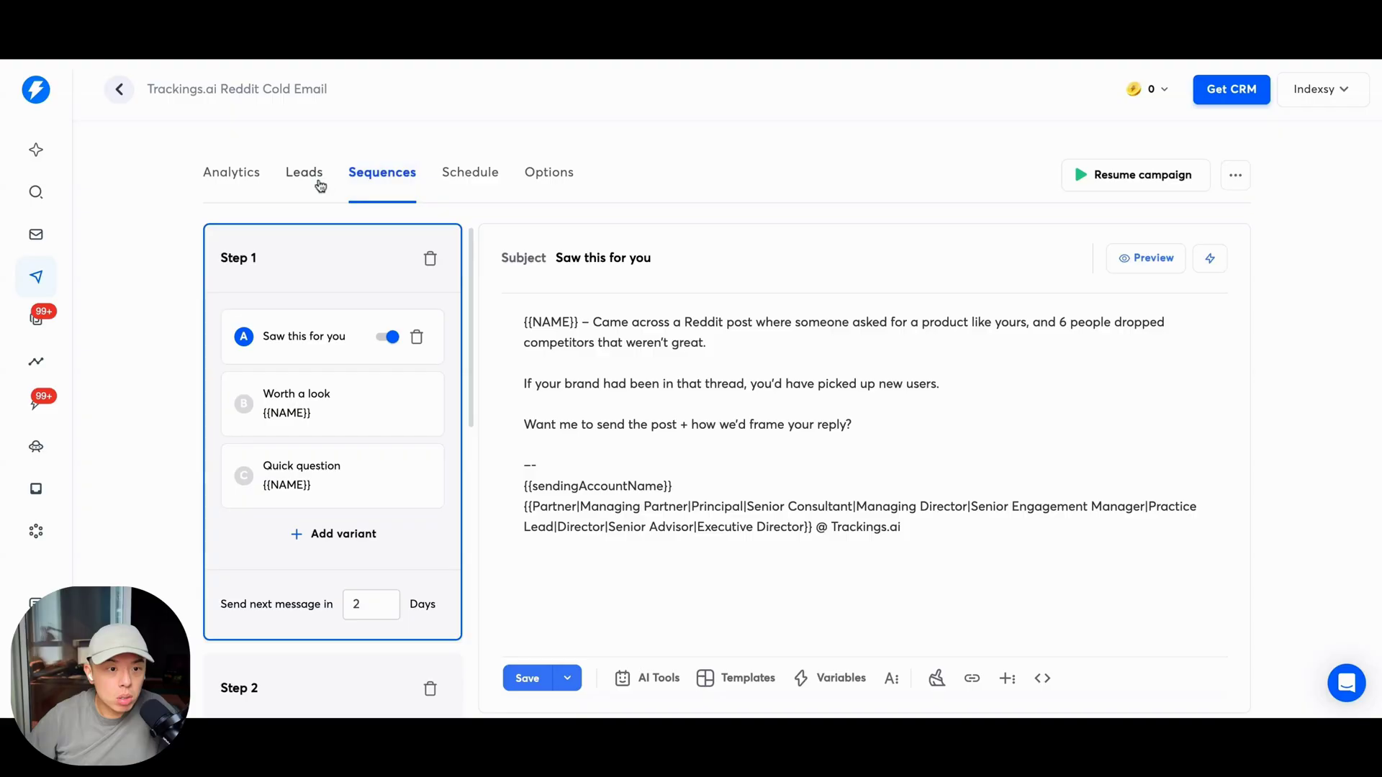
pyautogui.click(320, 185)
pyautogui.click(227, 180)
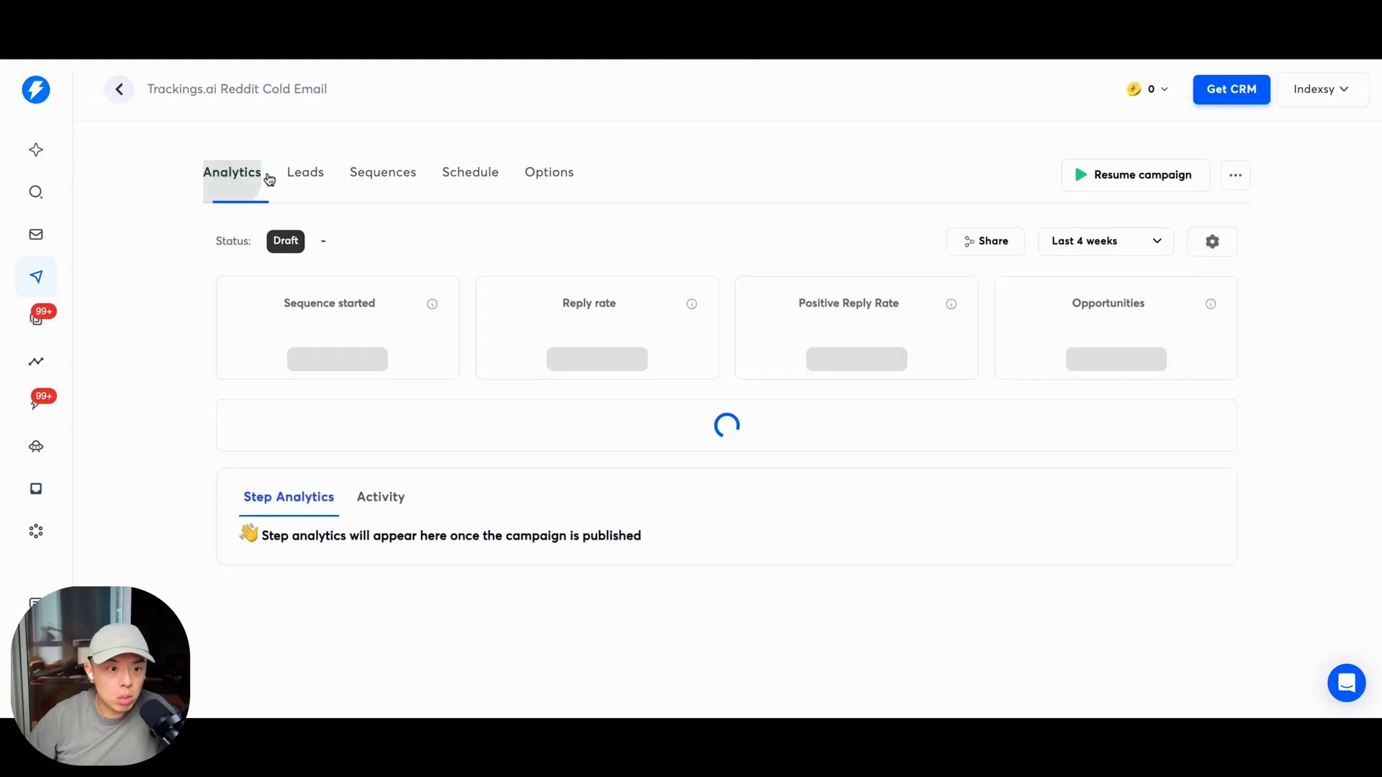
pyautogui.click(380, 176)
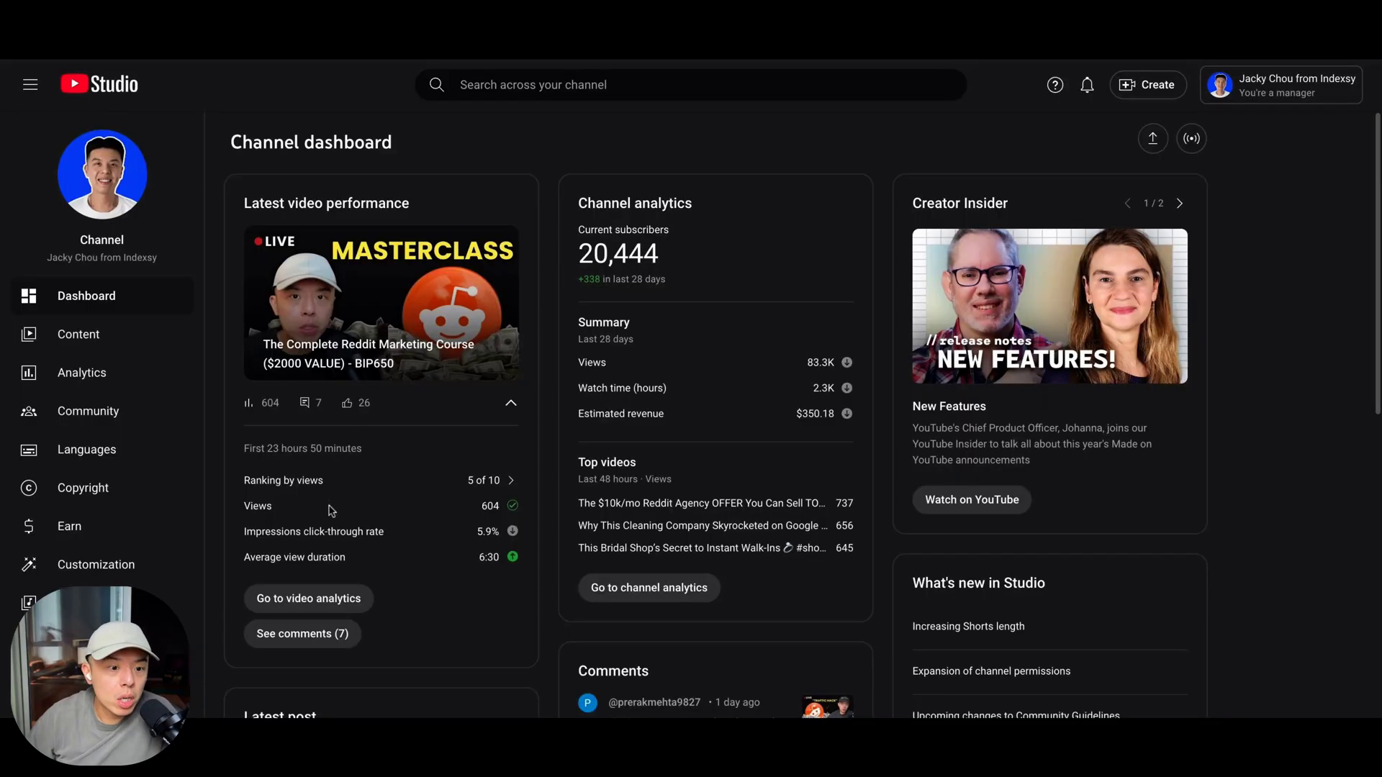
# Step: In YouTube Studio, open the comments of the latest video, the Reddit marketing course, and heart the six viewer comments
pyautogui.click(329, 623)
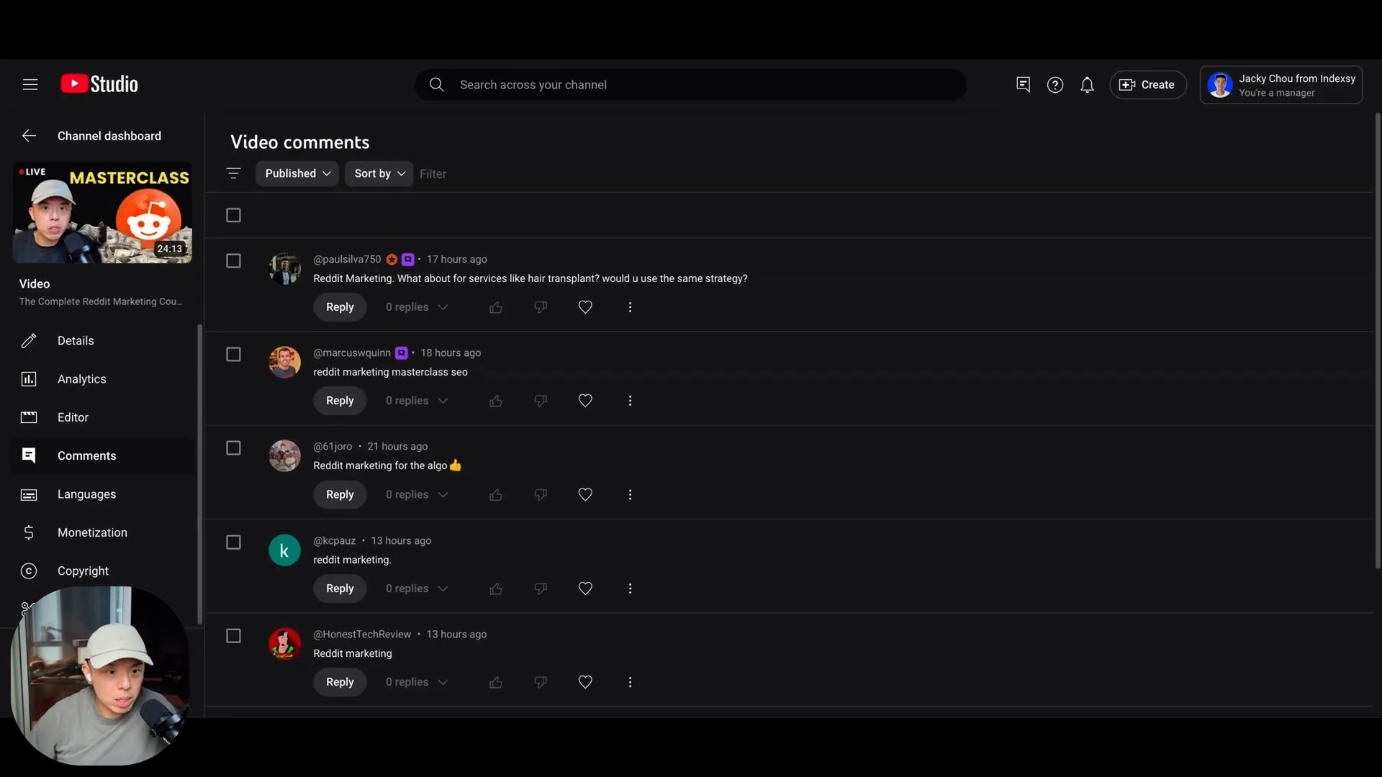
pyautogui.scroll(-3, 441, 382)
pyautogui.click(585, 582)
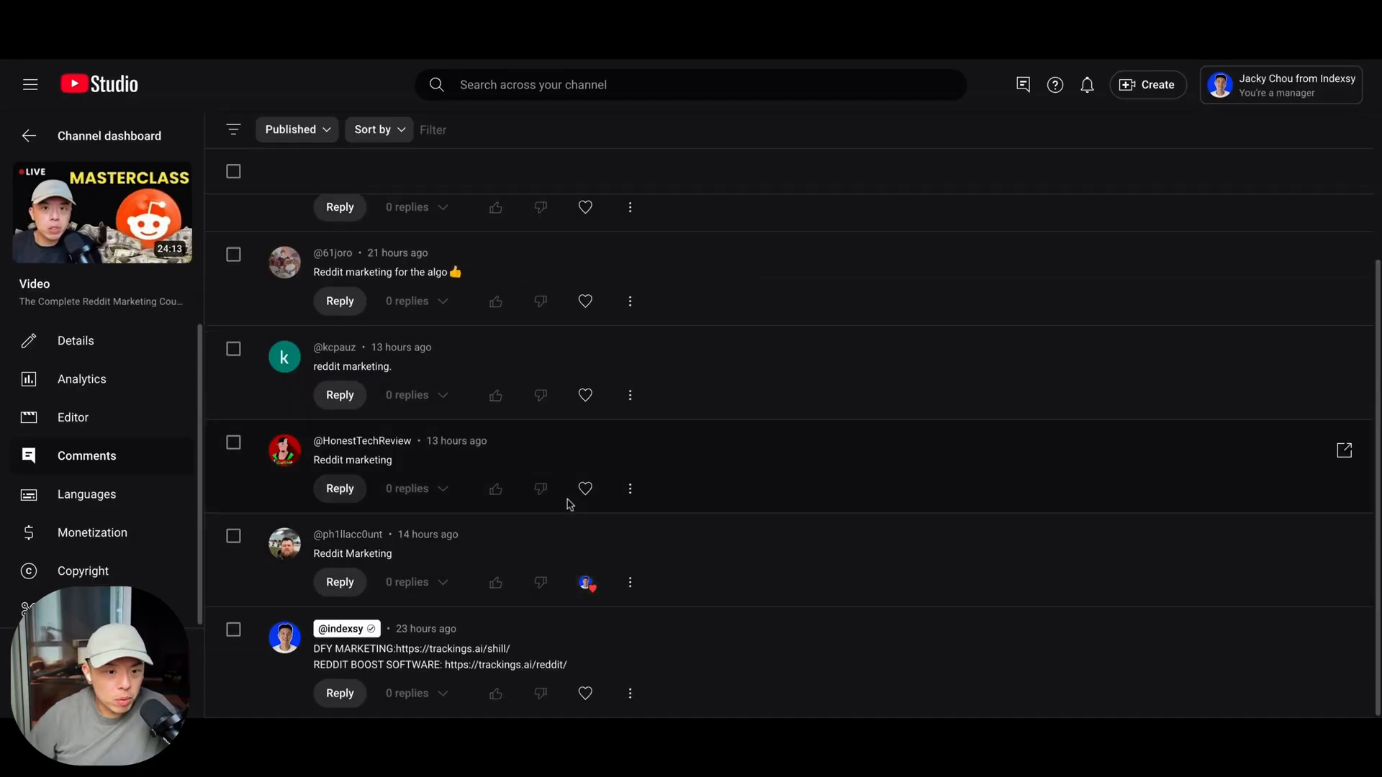
pyautogui.click(585, 489)
pyautogui.click(585, 395)
pyautogui.click(585, 301)
pyautogui.scroll(1, 592, 301)
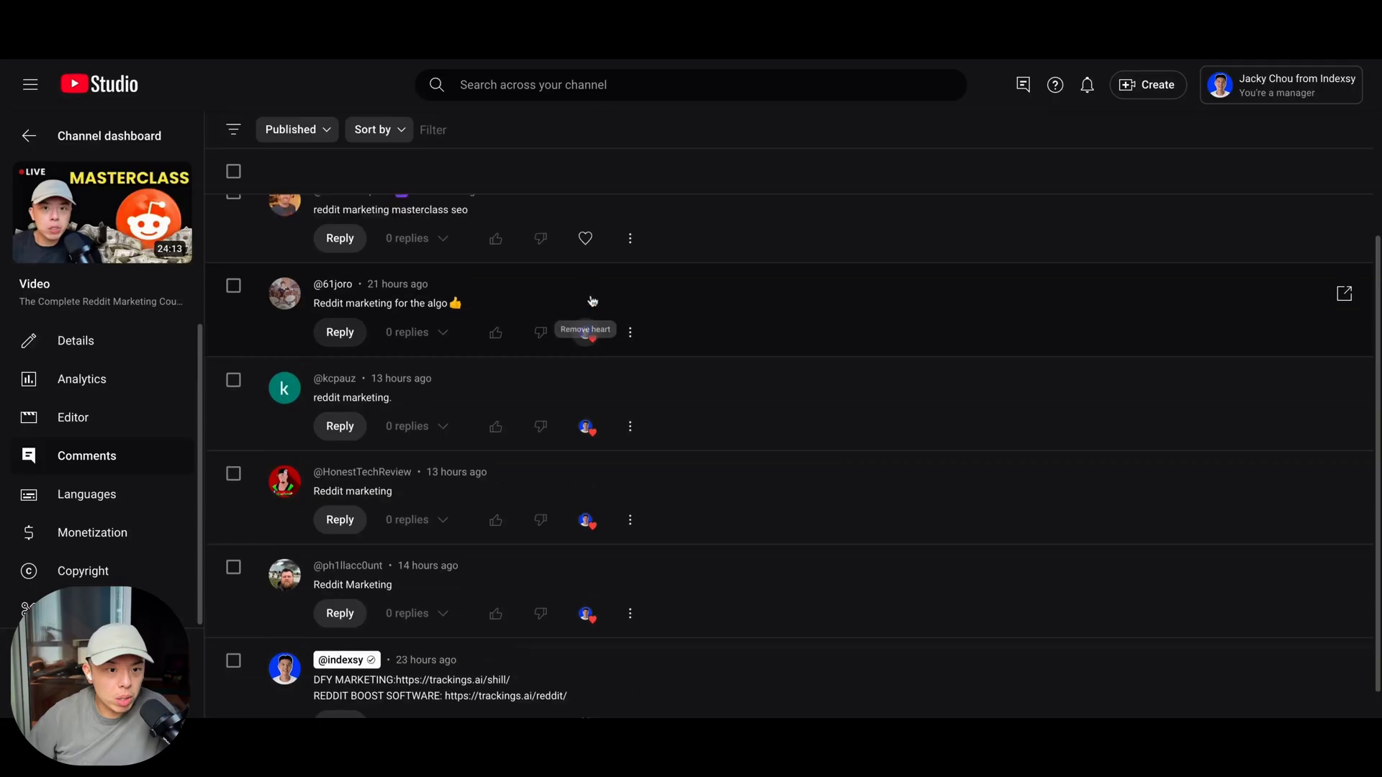
pyautogui.scroll(2, 593, 301)
pyautogui.click(585, 401)
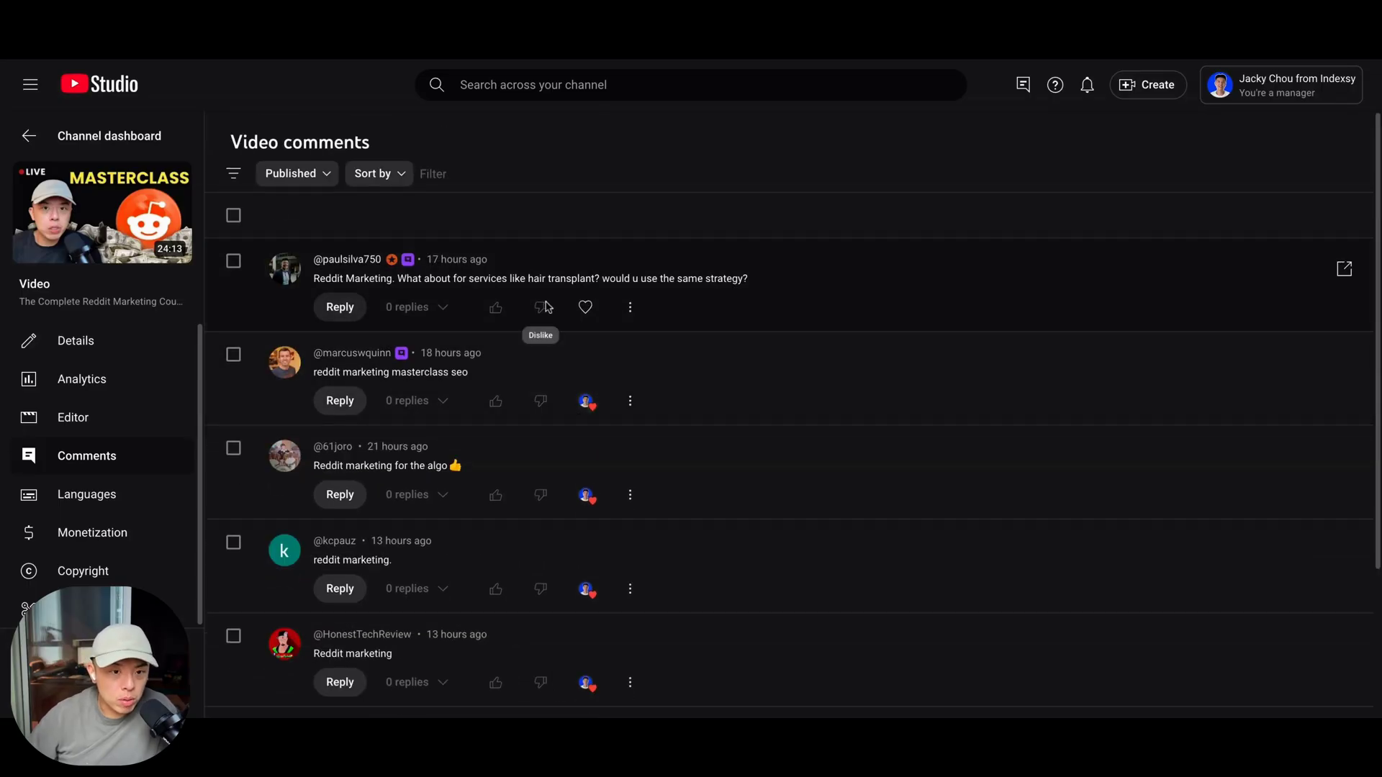
pyautogui.click(582, 309)
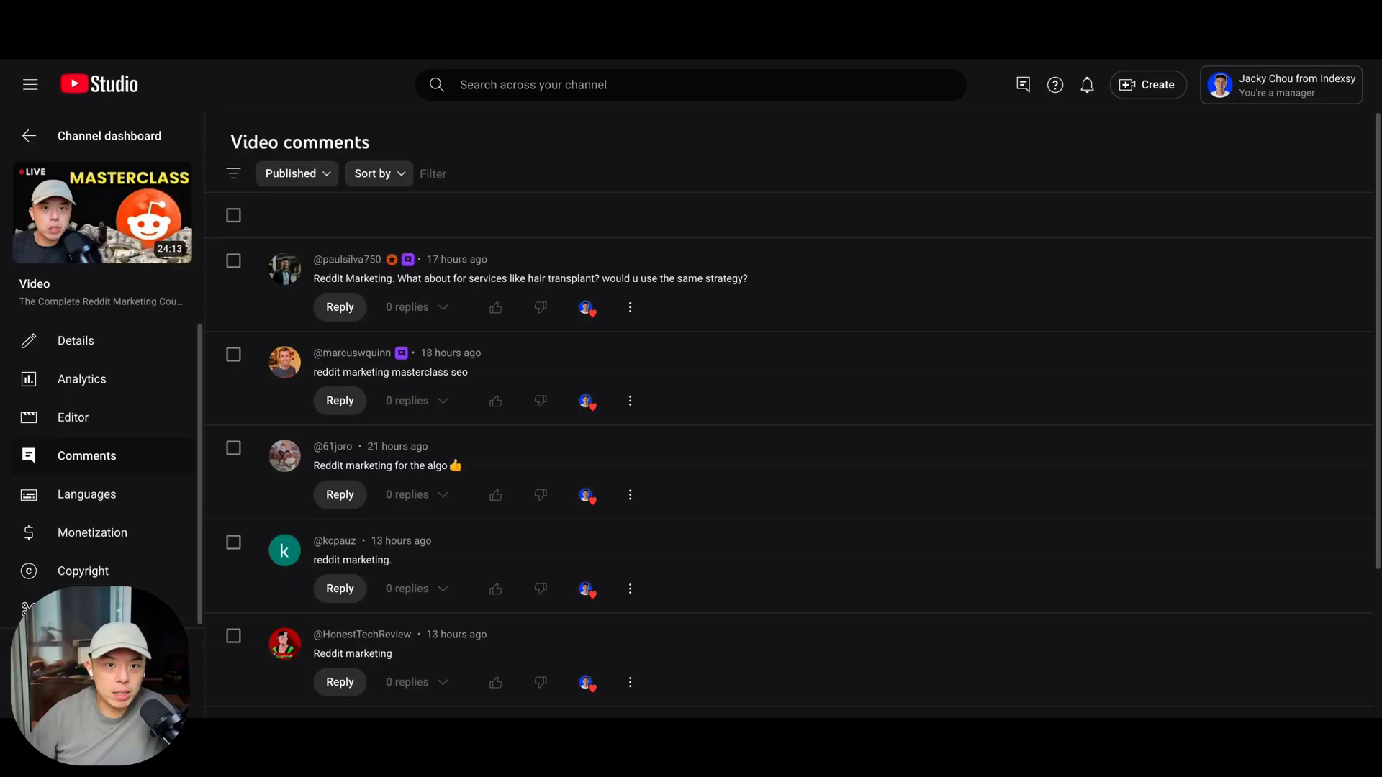